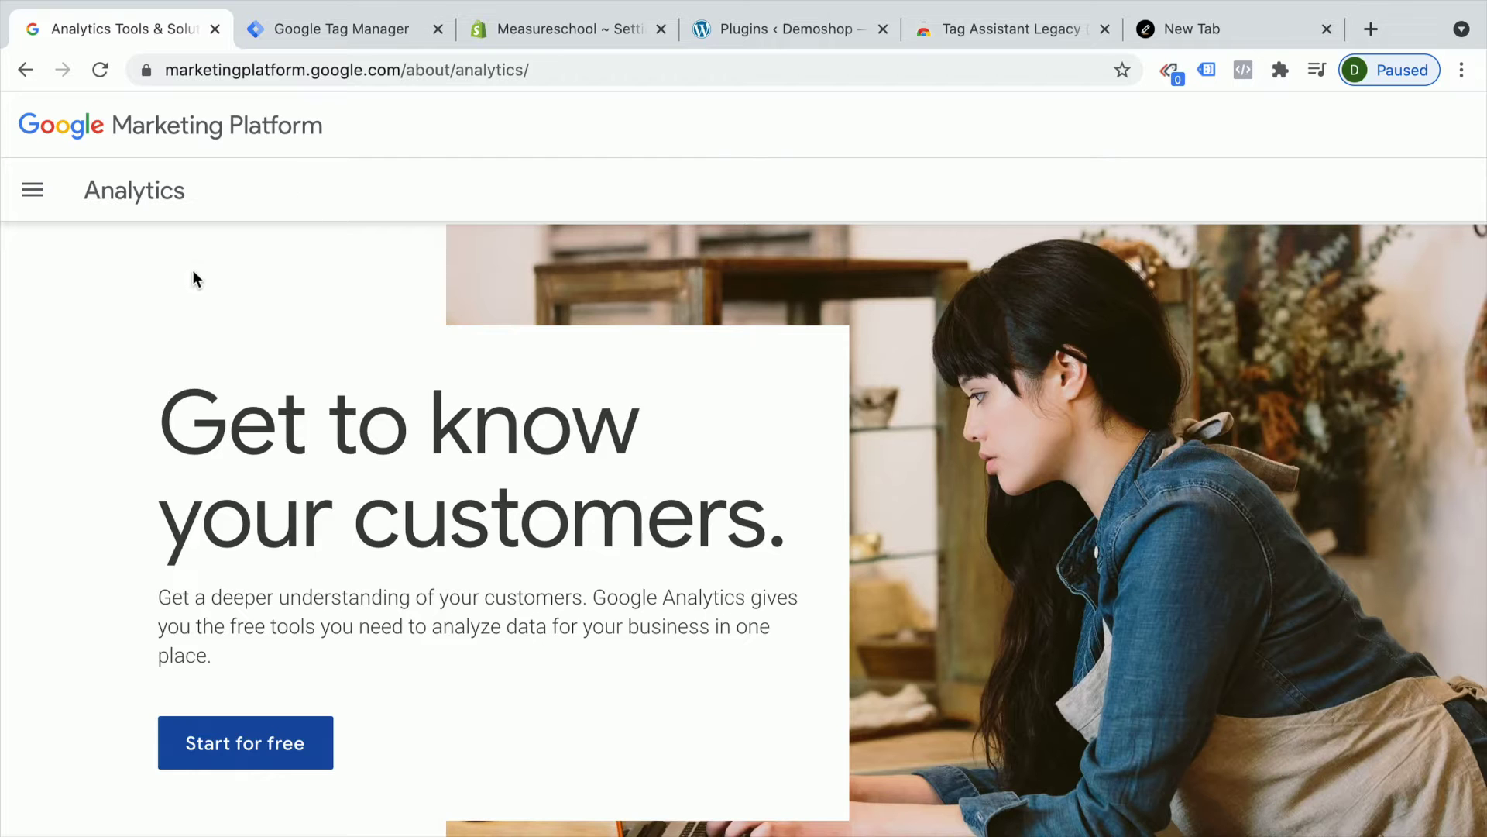
Open analytics.google.com and sign in with the prefilled account e-mail and password
{"action": "left_click", "coordinate": [264, 69]}
{"action": "left_click", "coordinate": [265, 68]}
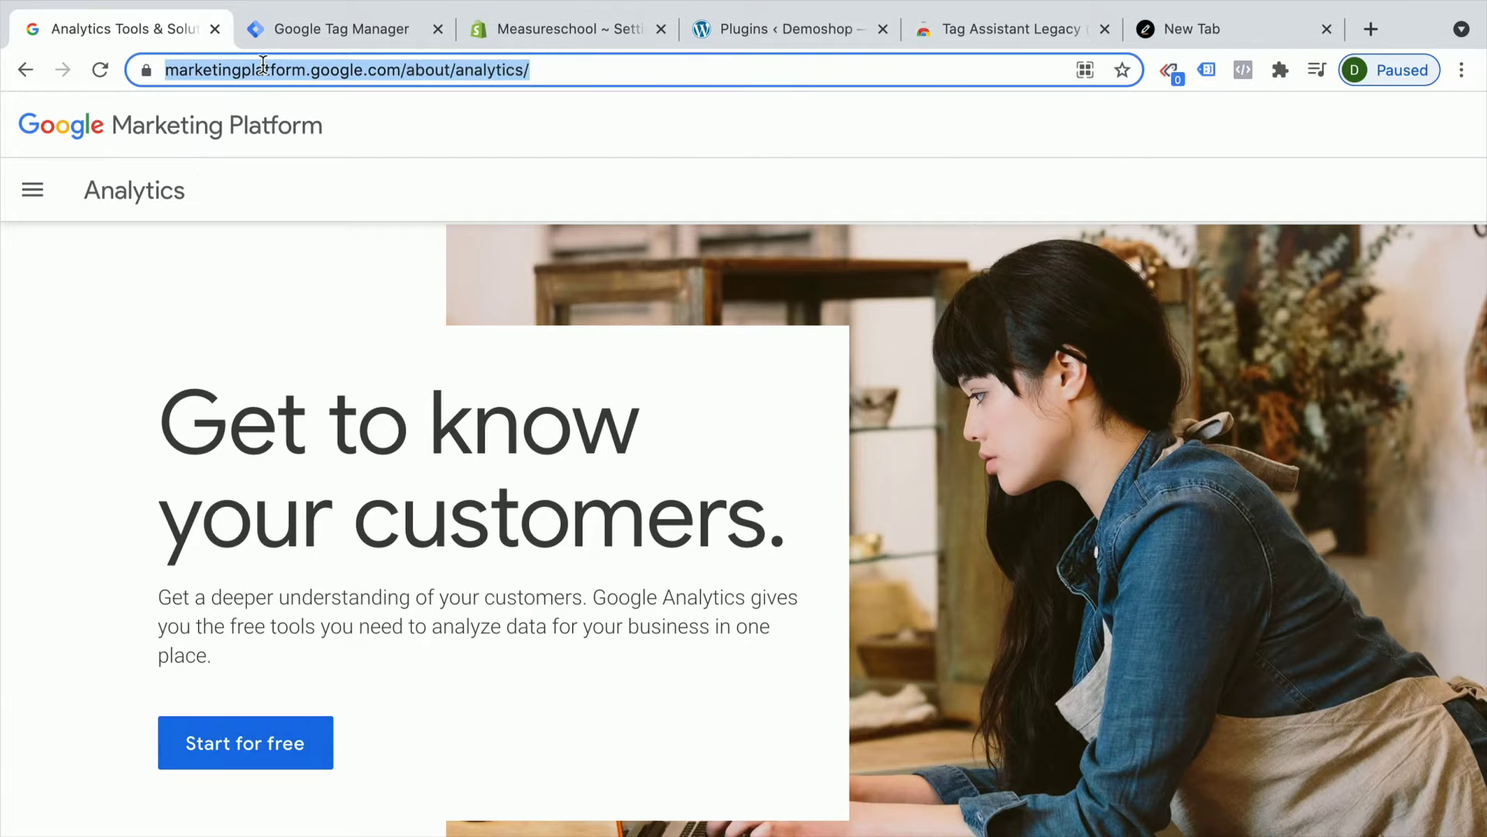
{"action": "type", "text": "analytics.google"}
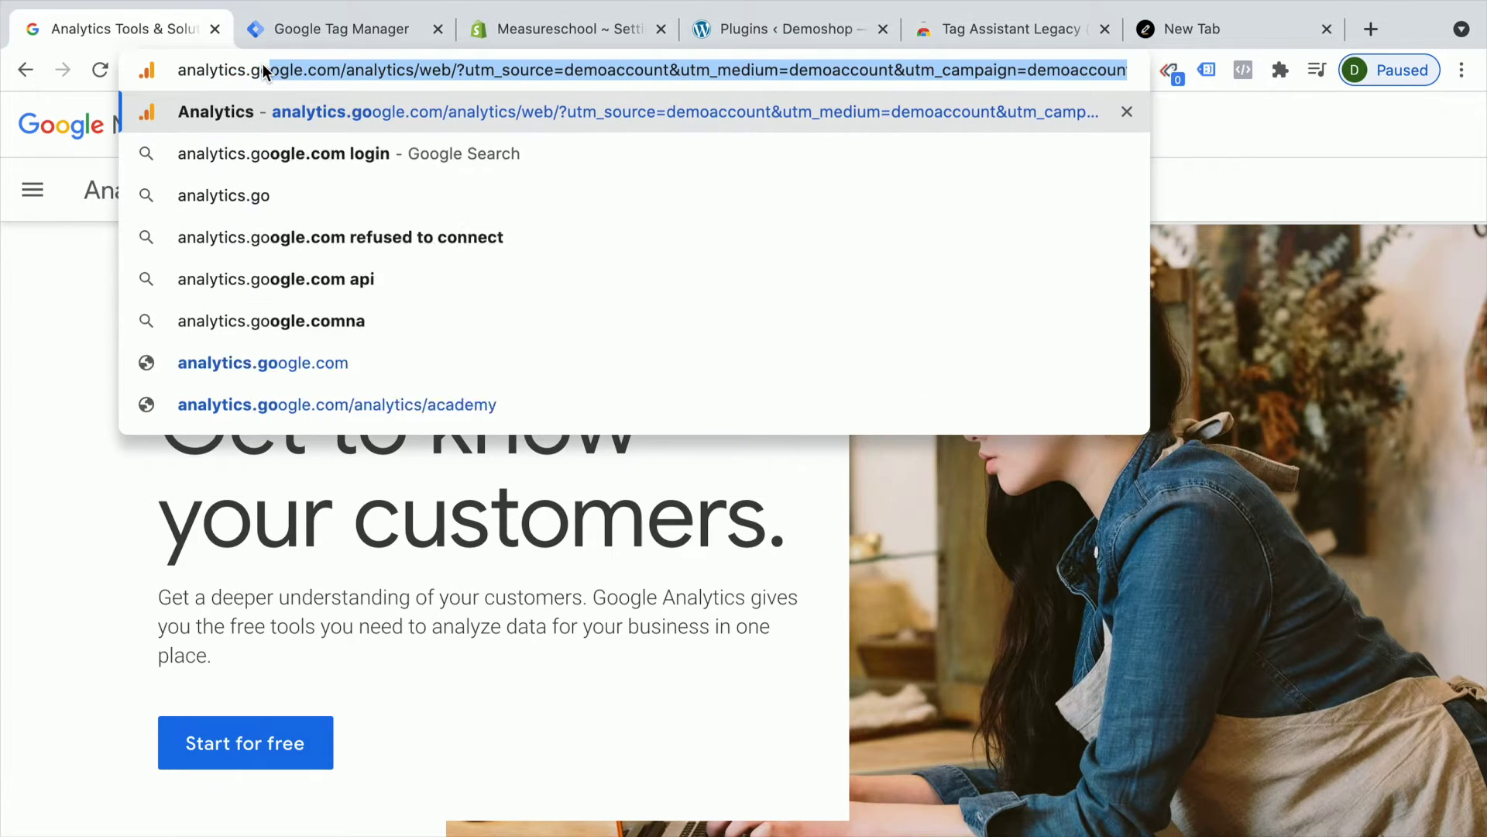
{"action": "type", "text": ".com"}
{"action": "key", "text": "Delete"}
{"action": "key", "text": "Return"}
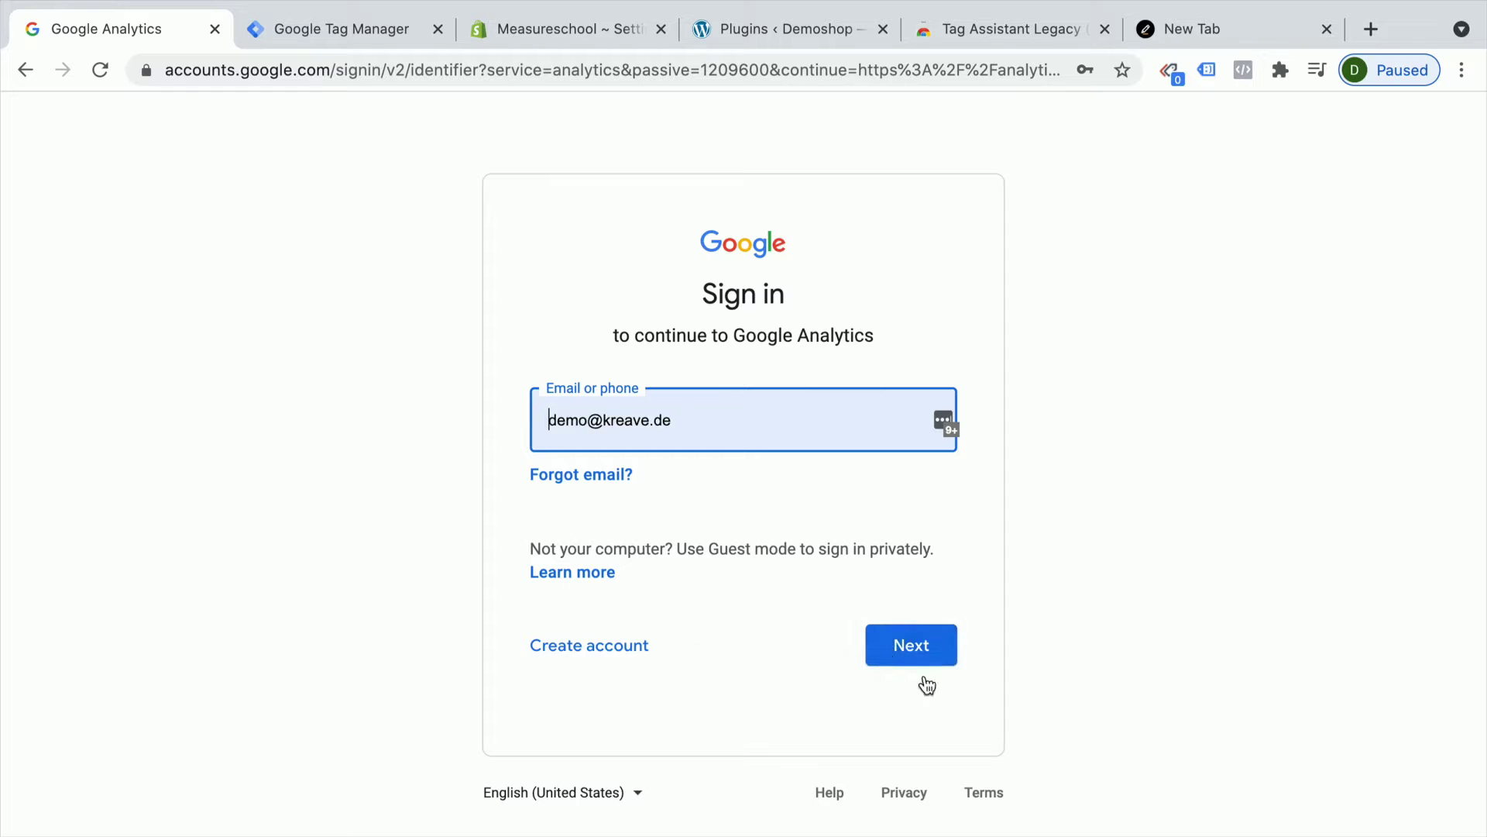
{"action": "left_click", "coordinate": [936, 657]}
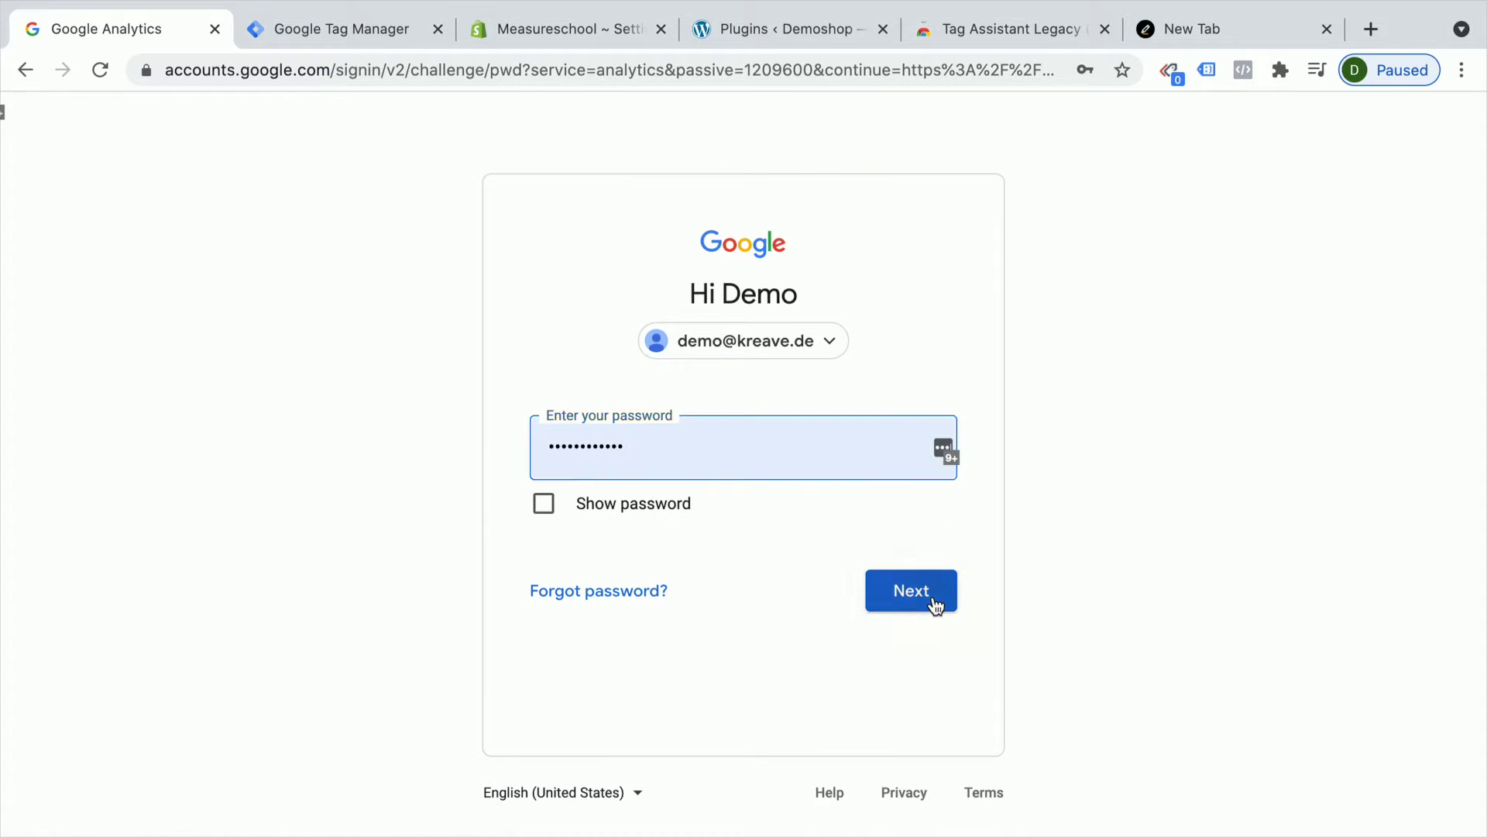
{"action": "left_click", "coordinate": [933, 597]}
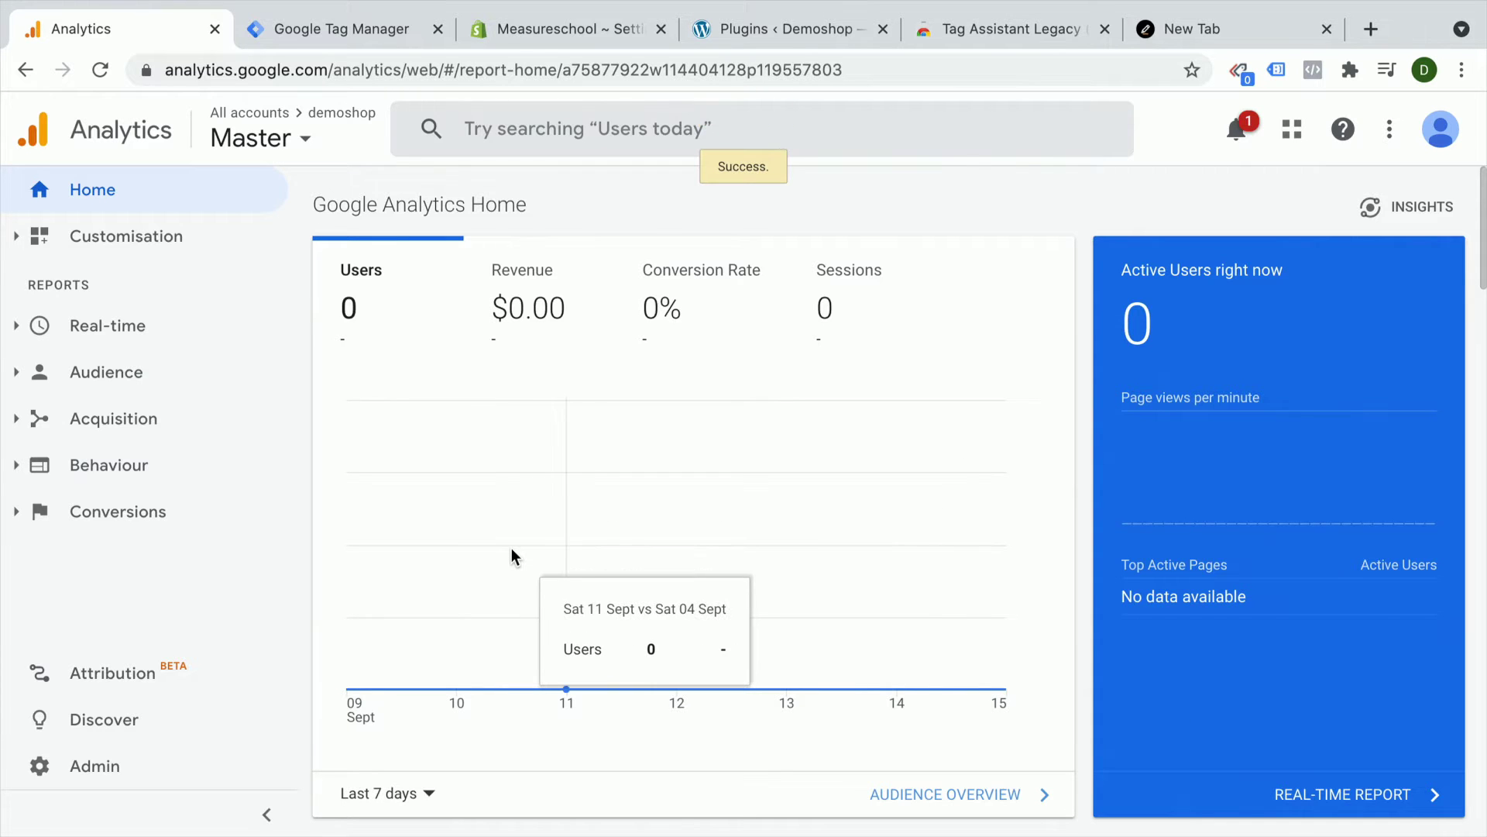
Start a new Analytics account in Admin named Company, keep the data sharing settings, and proceed to property setup
{"action": "left_click", "coordinate": [83, 769]}
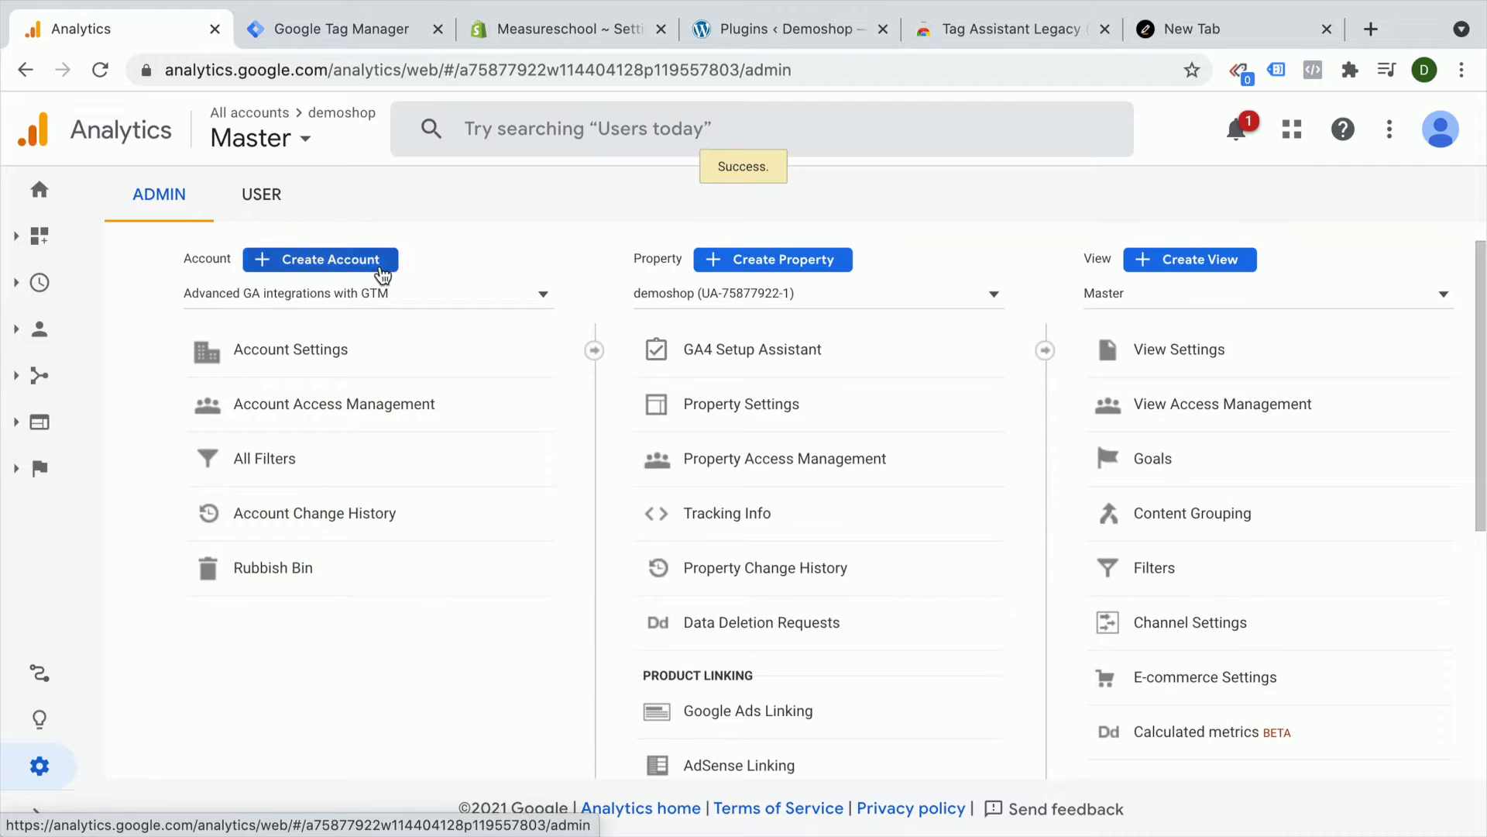
{"action": "left_click", "coordinate": [383, 276]}
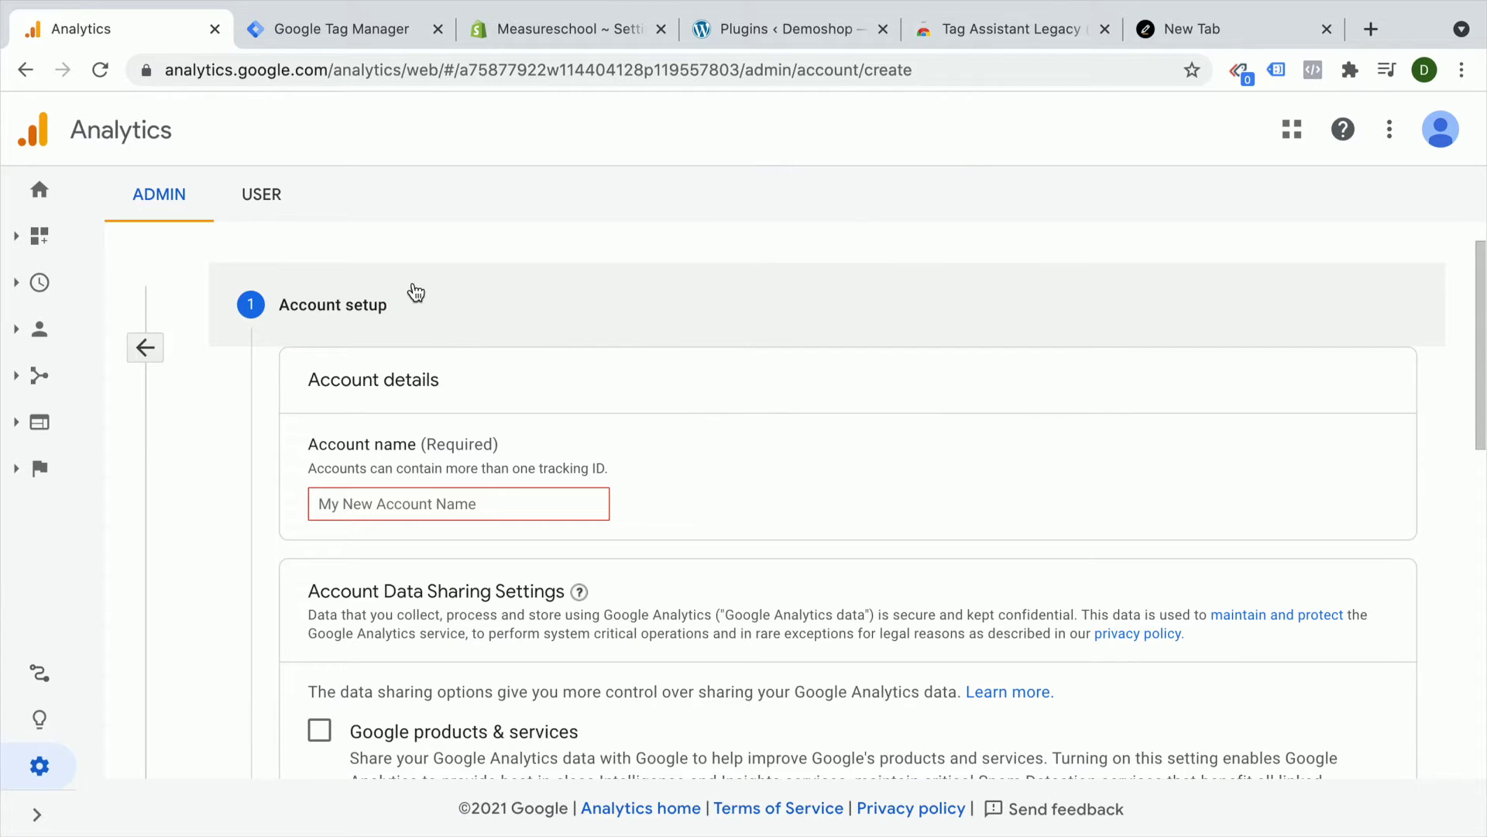
{"action": "scroll", "coordinate": [608, 424], "scroll_direction": "down", "scroll_amount": 1}
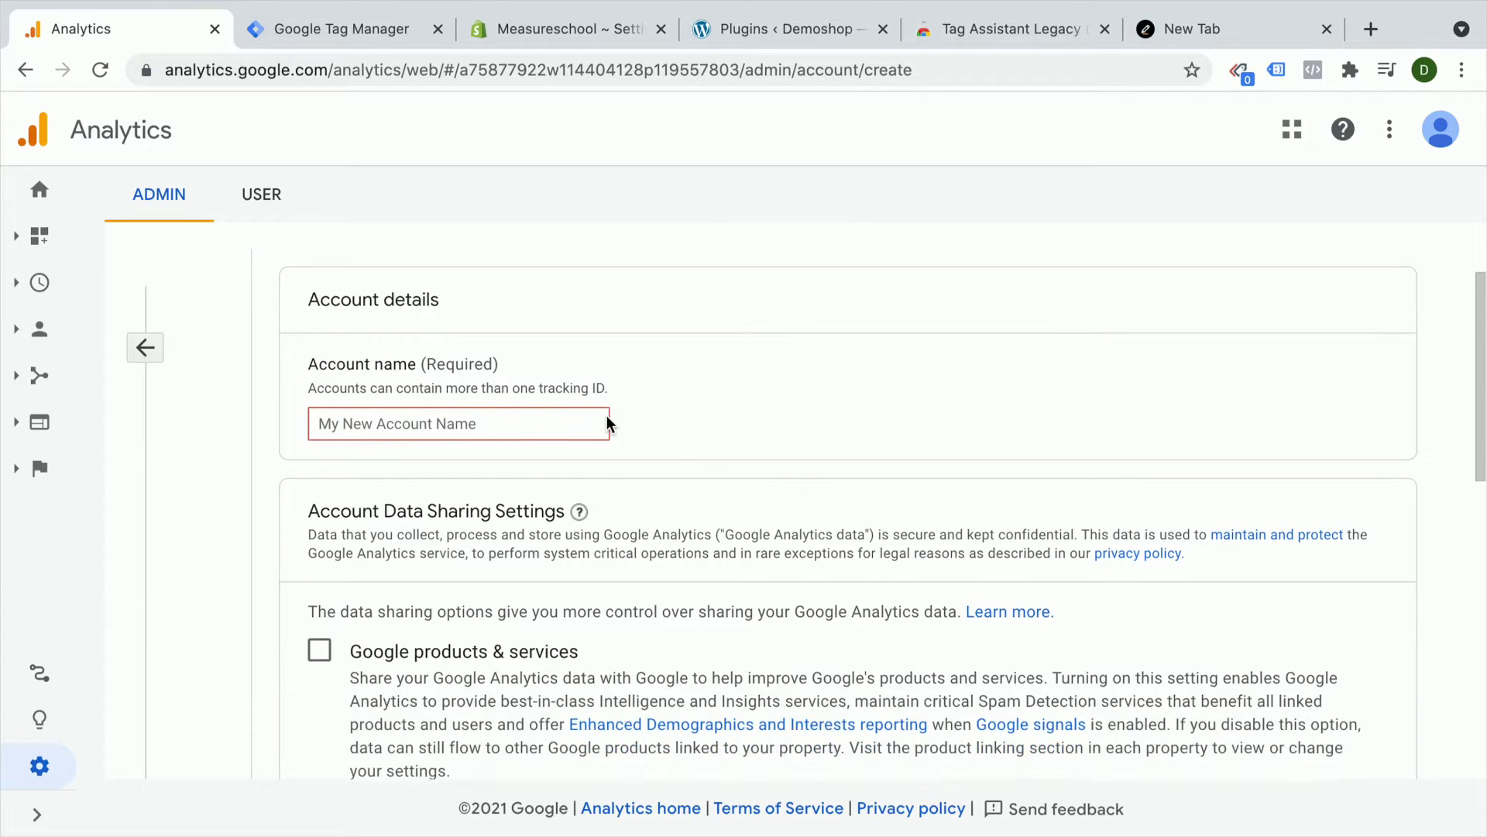
{"action": "left_click", "coordinate": [520, 406]}
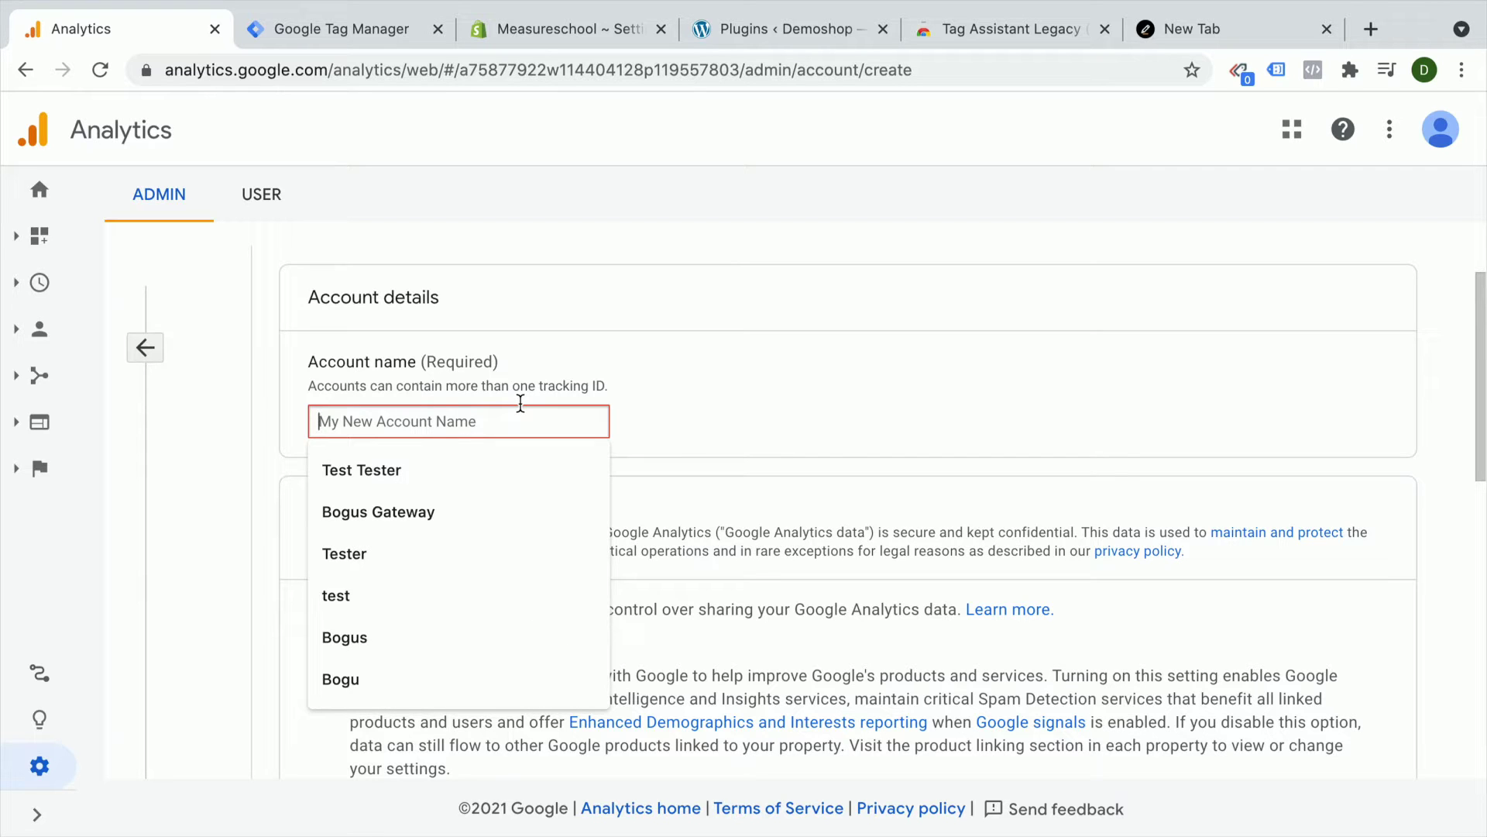
{"action": "type", "text": "Company"}
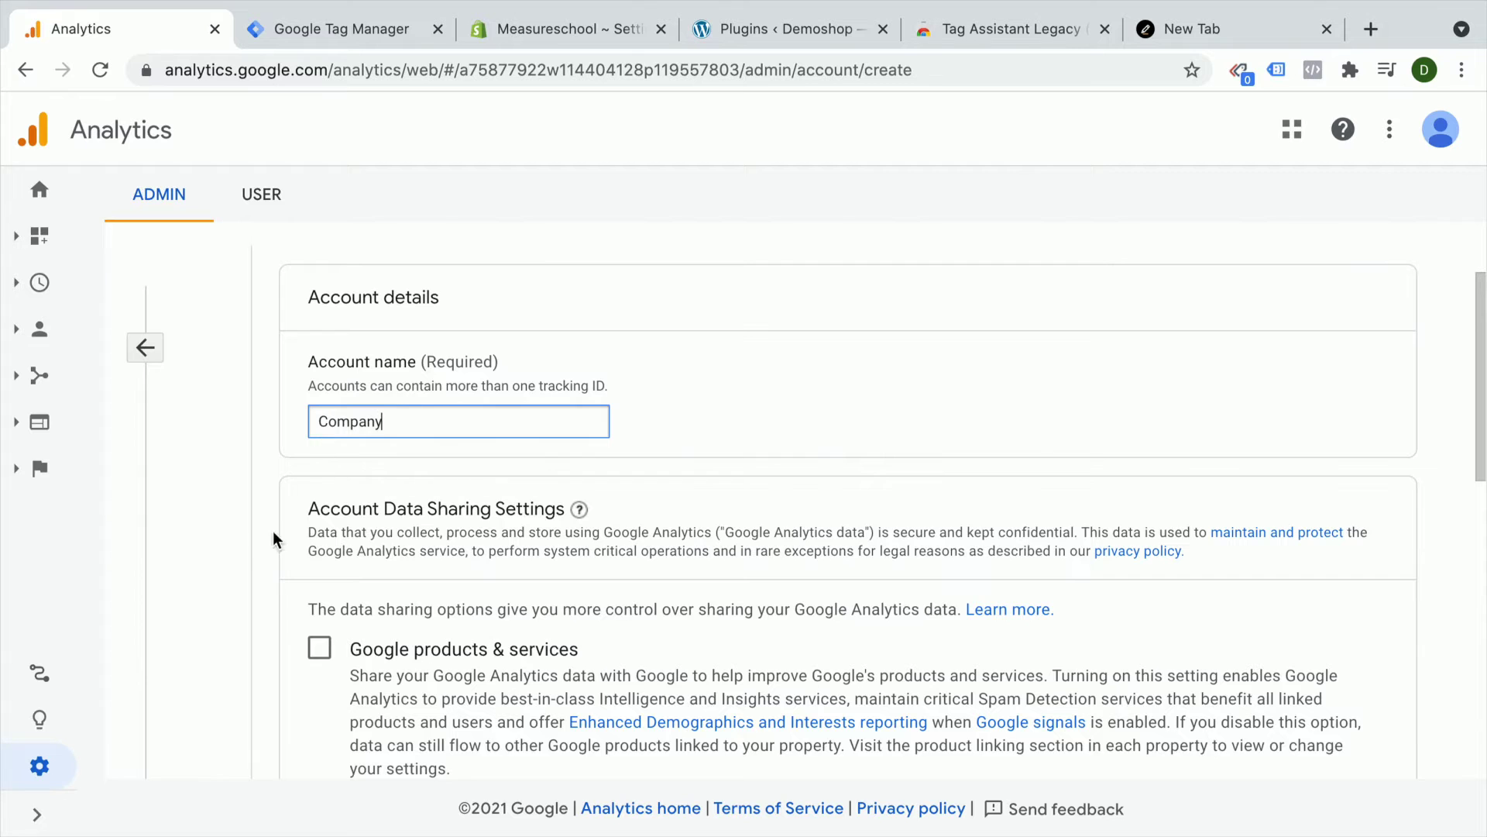
{"action": "scroll", "coordinate": [264, 547], "scroll_direction": "down", "scroll_amount": 5}
{"action": "scroll", "coordinate": [385, 603], "scroll_direction": "down", "scroll_amount": 4}
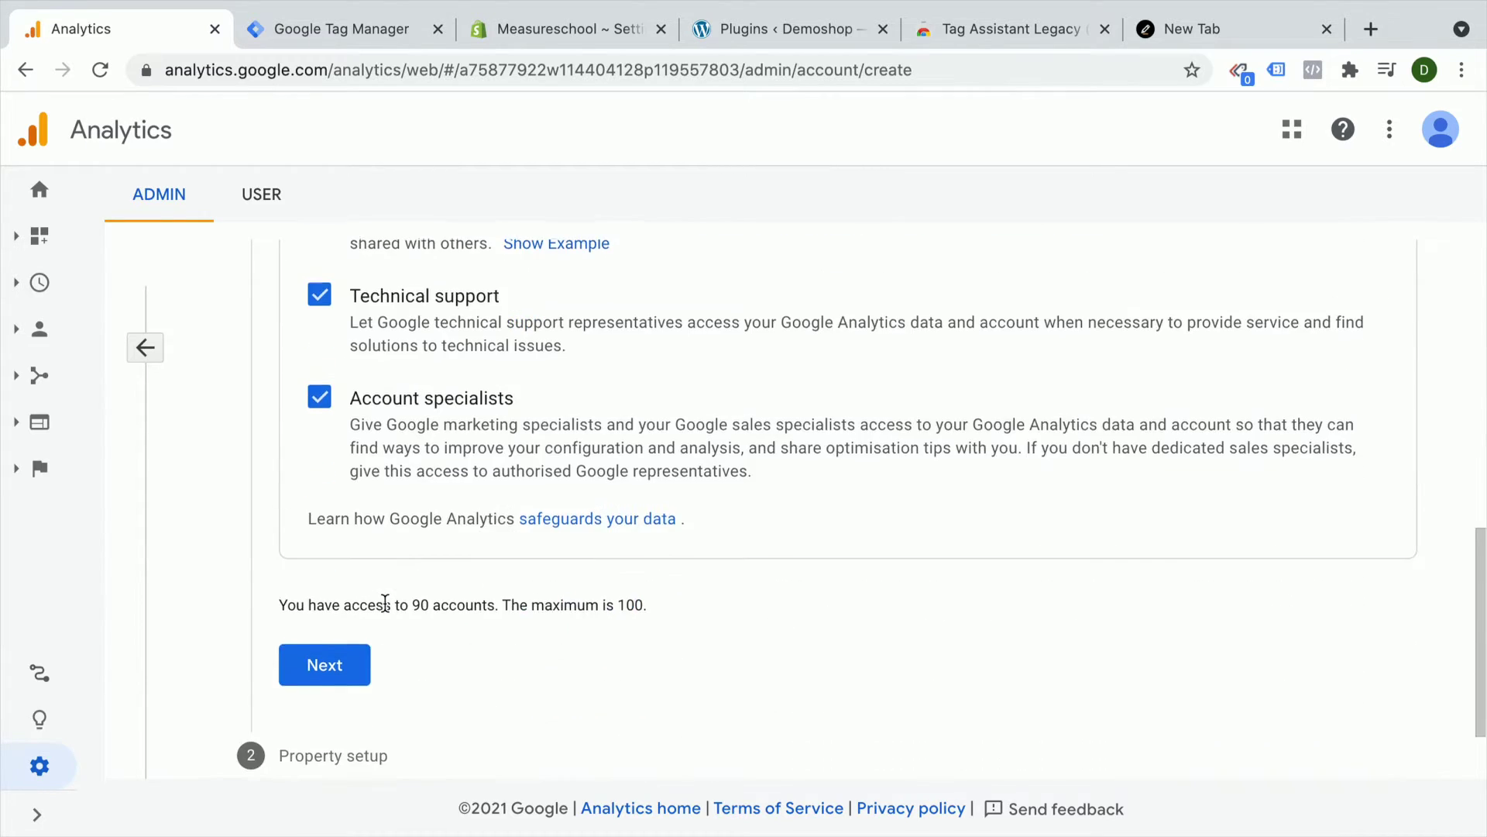
{"action": "left_click", "coordinate": [329, 567]}
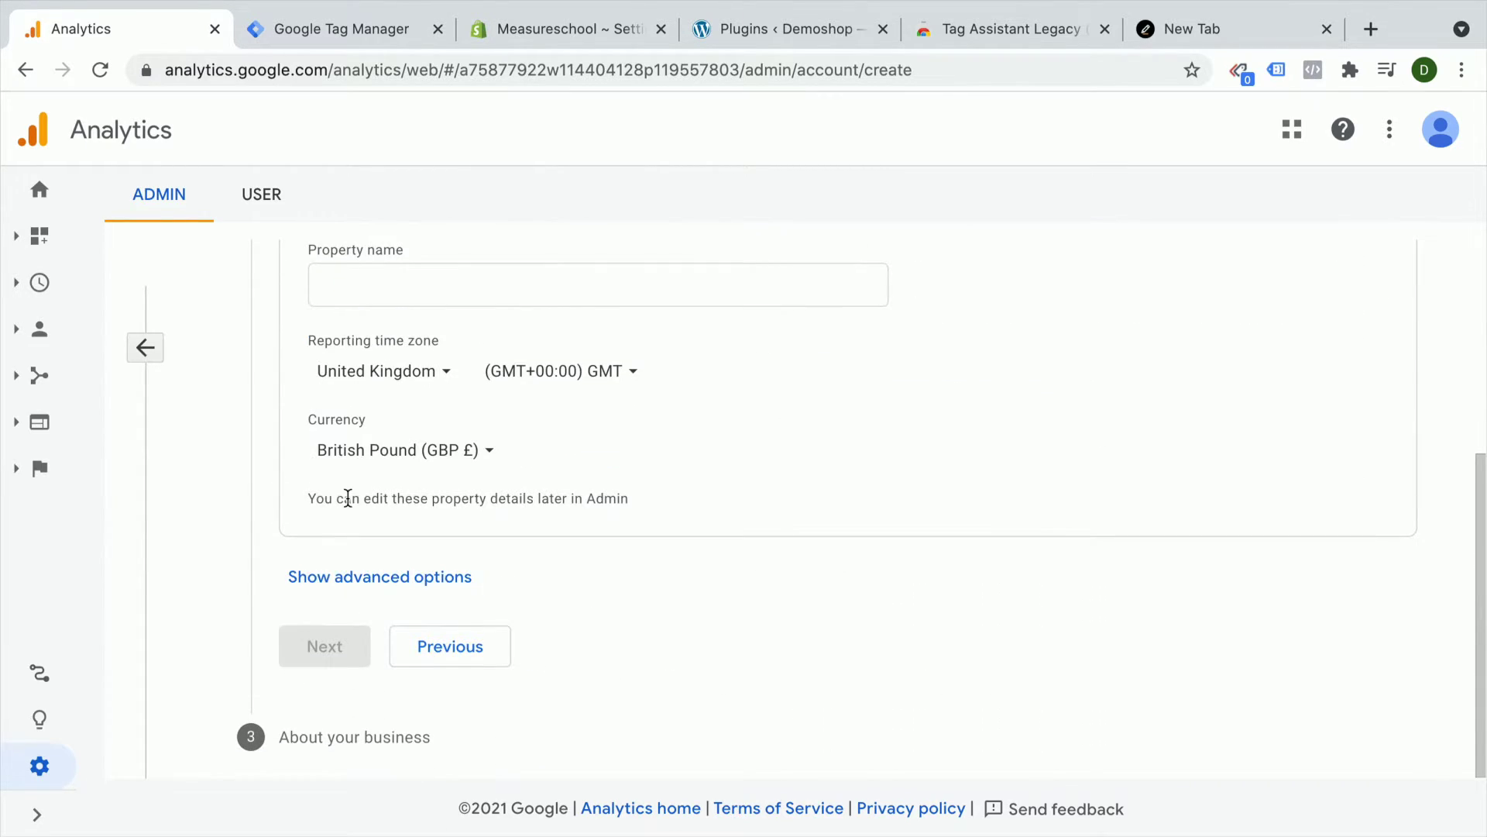
Name the new Google Analytics 4 property demoshop.com
{"action": "scroll", "coordinate": [346, 500], "scroll_direction": "up", "scroll_amount": 4}
{"action": "left_click", "coordinate": [357, 581]}
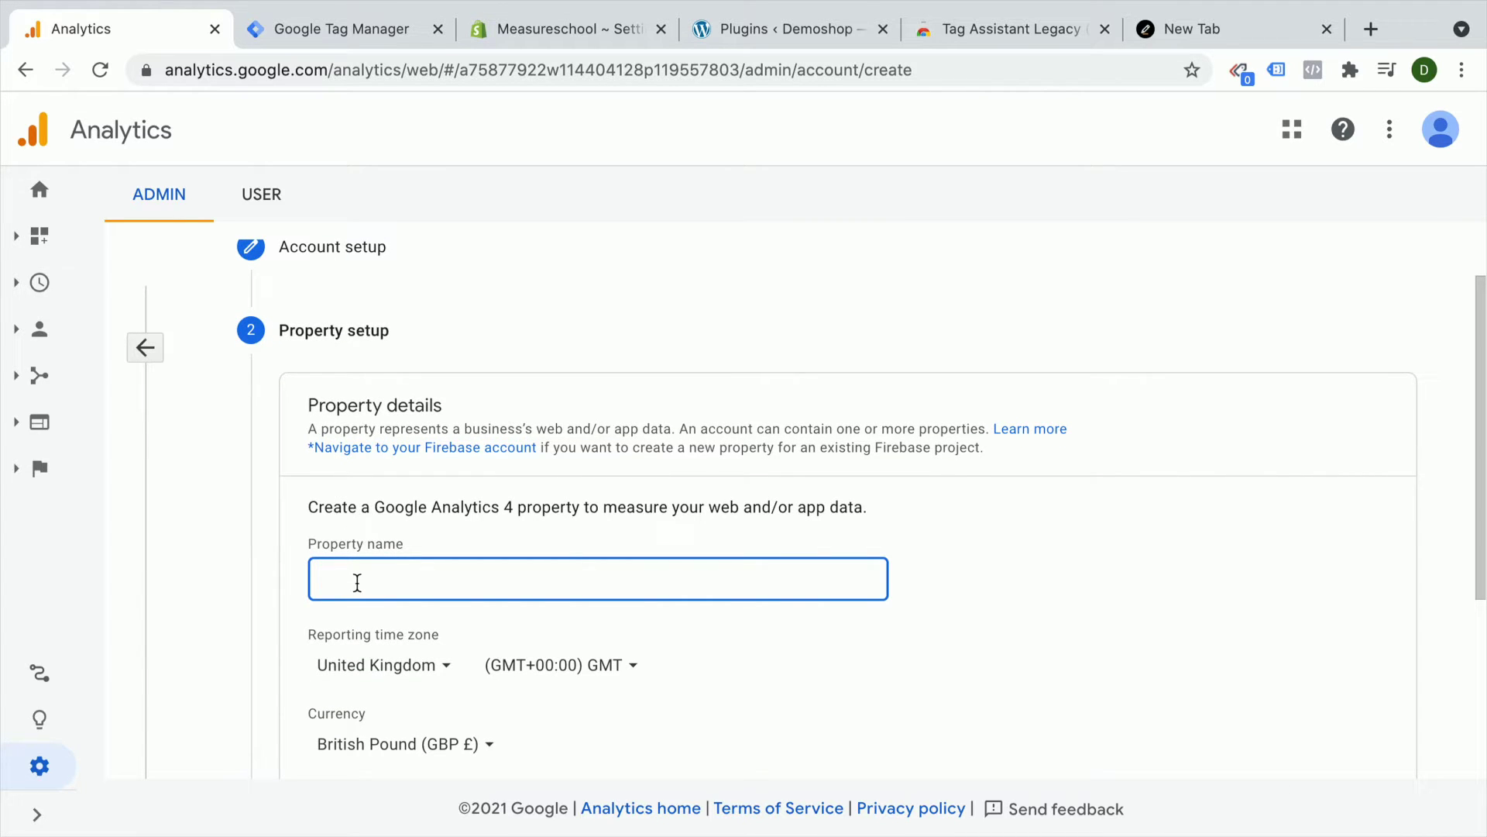
{"action": "type", "text": "demoshop.com"}
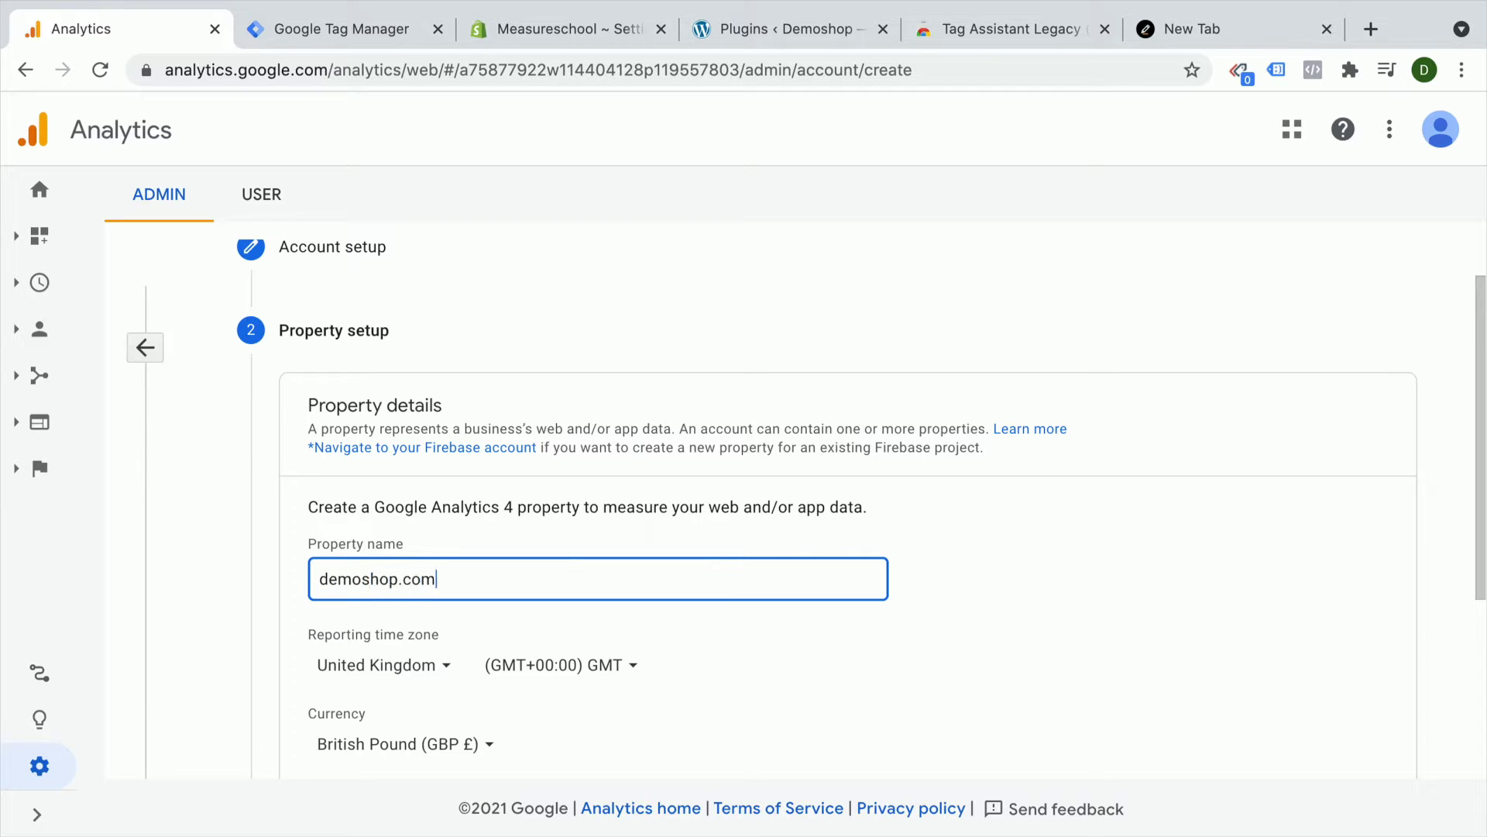
{"action": "left_click", "coordinate": [264, 568]}
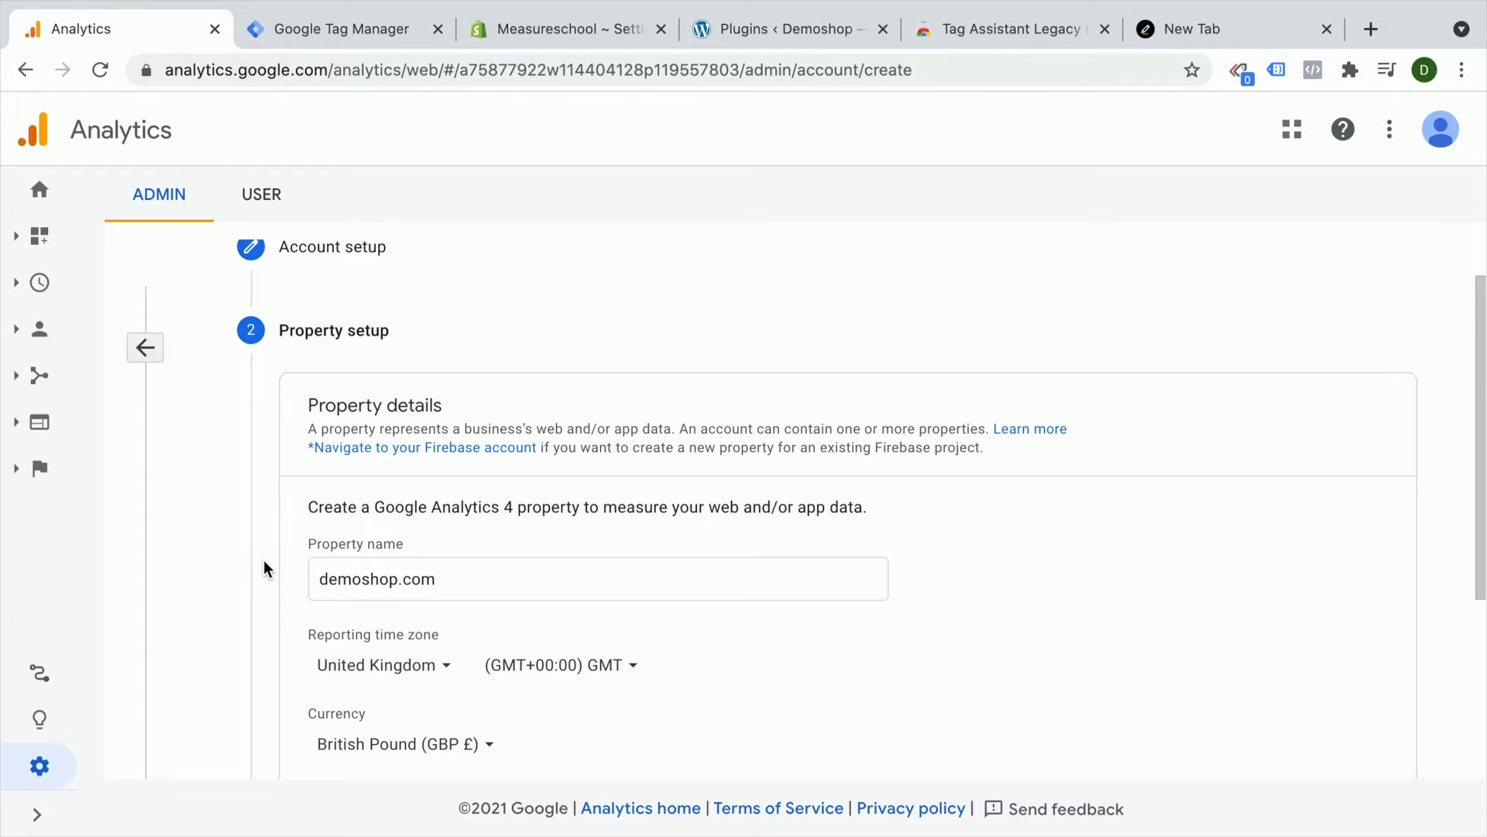
Show the advanced options and enable creation of a Universal Analytics property
{"action": "scroll", "coordinate": [264, 568], "scroll_direction": "down", "scroll_amount": 2}
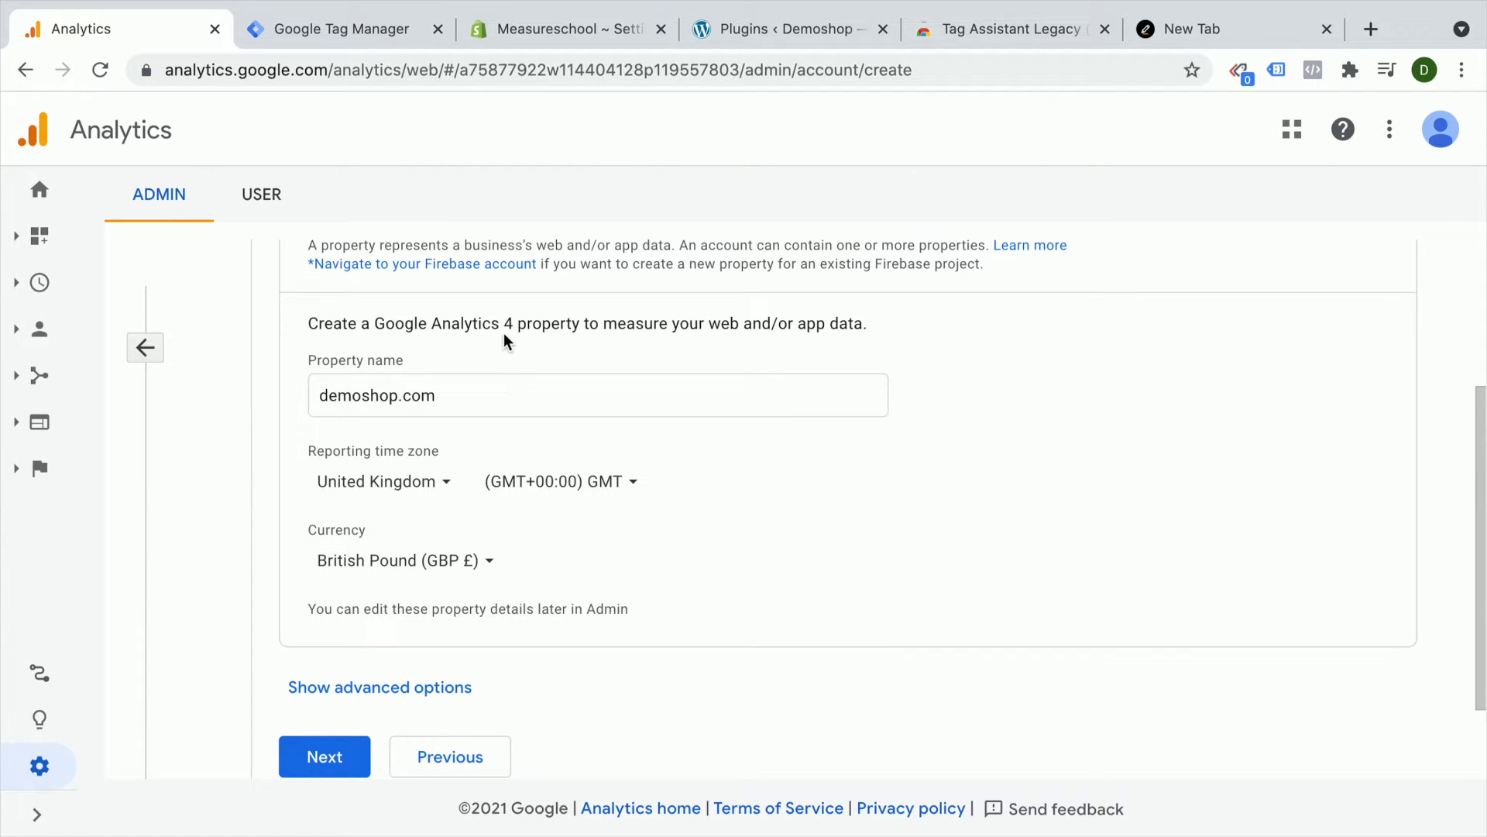
{"action": "left_click", "coordinate": [402, 688]}
{"action": "scroll", "coordinate": [345, 654], "scroll_direction": "down", "scroll_amount": 3}
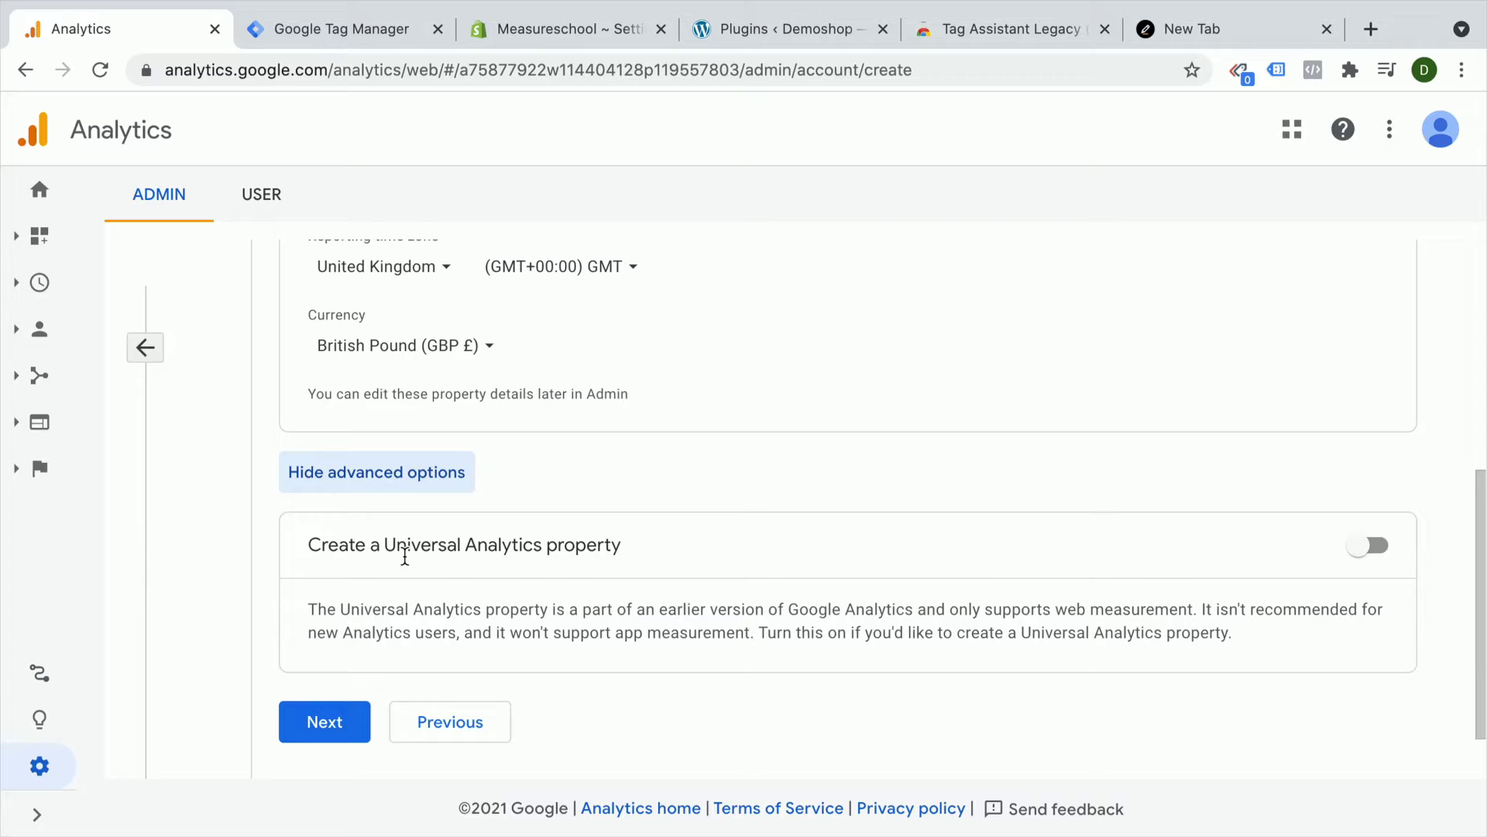
{"action": "left_click", "coordinate": [1392, 547]}
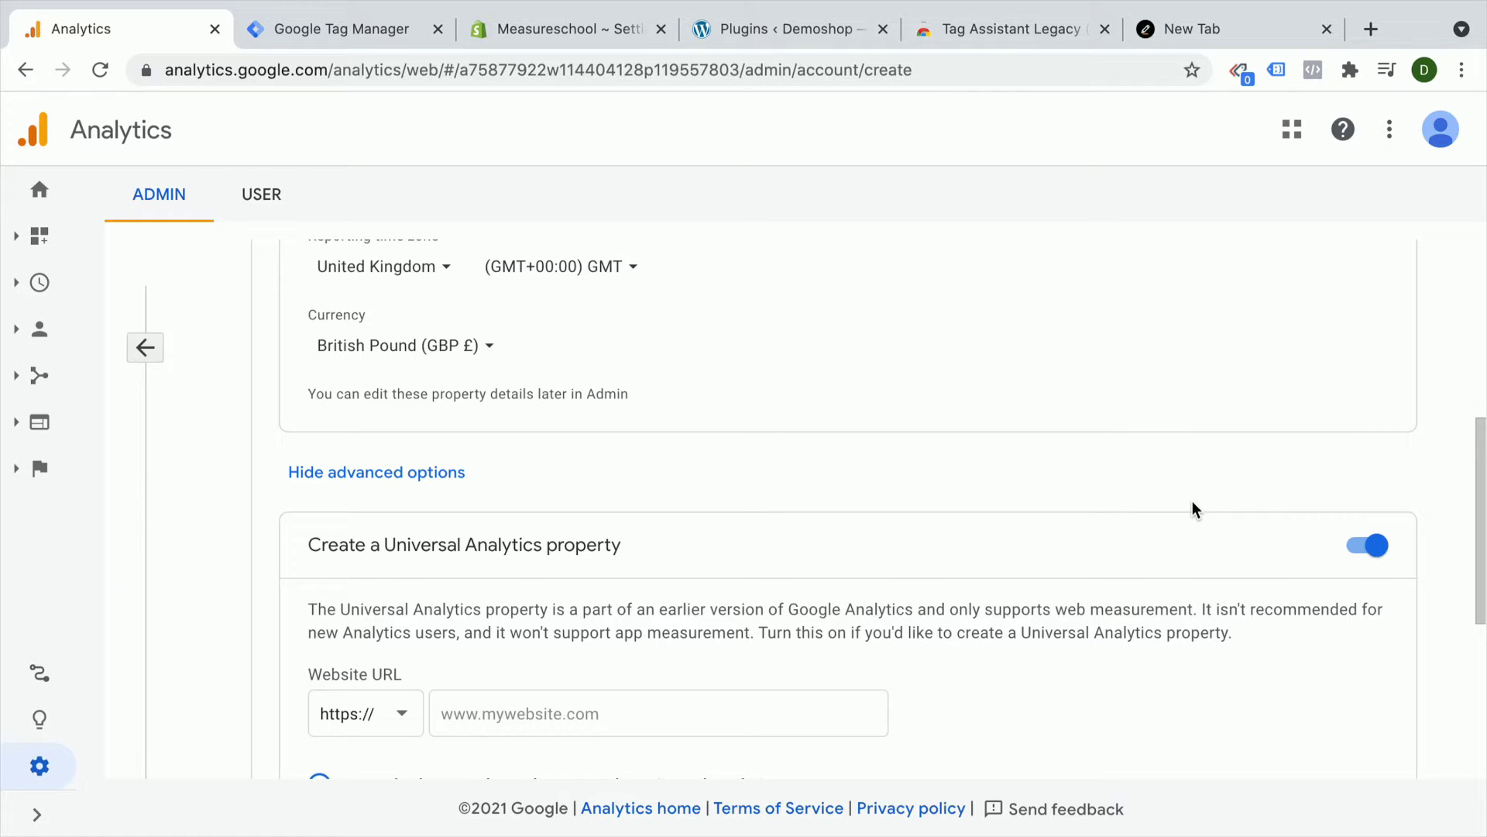
{"action": "scroll", "coordinate": [1194, 509], "scroll_direction": "up", "scroll_amount": 3}
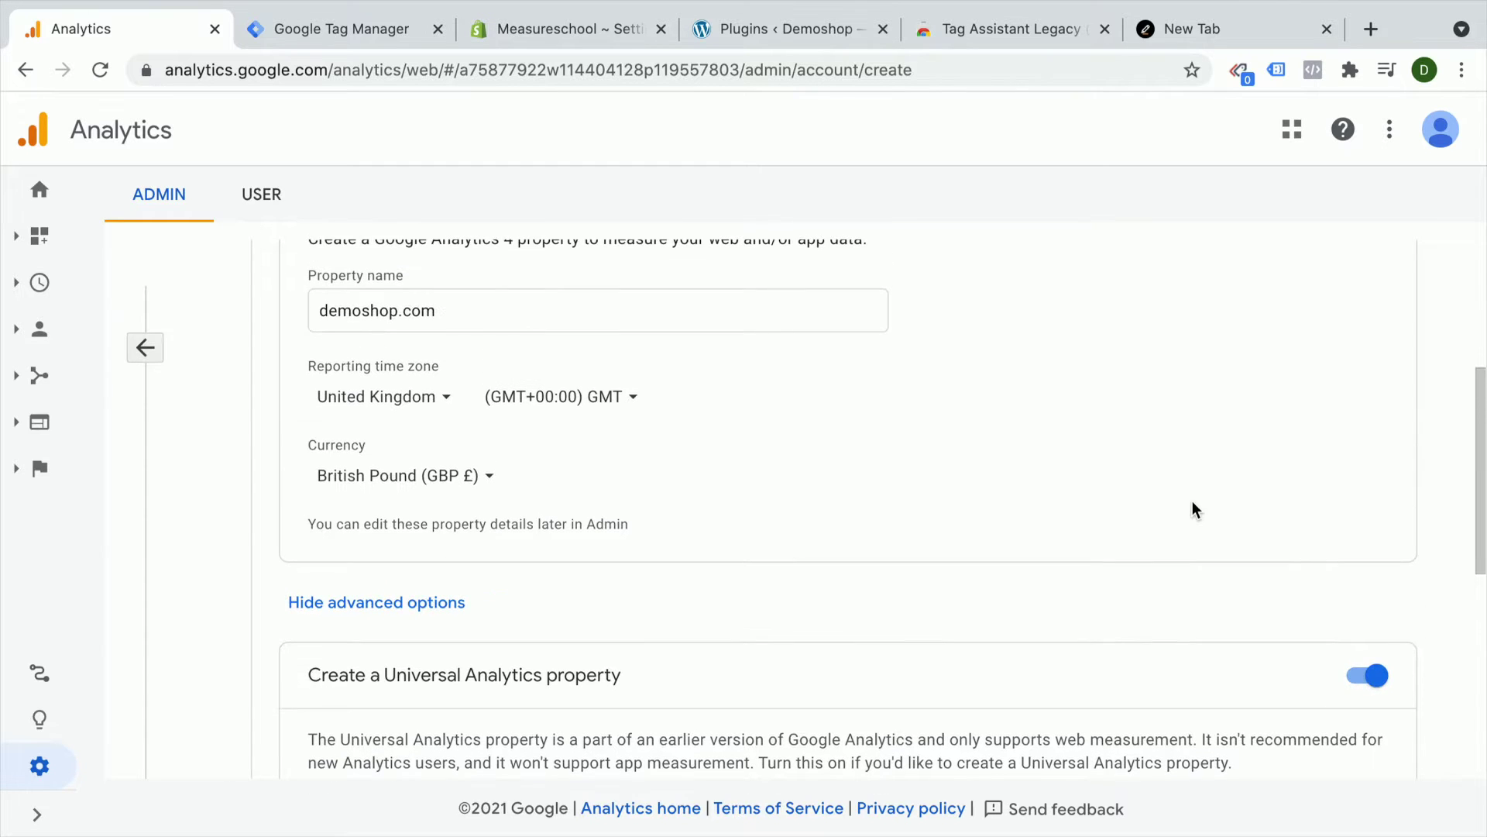
{"action": "scroll", "coordinate": [1194, 509], "scroll_direction": "up", "scroll_amount": 1}
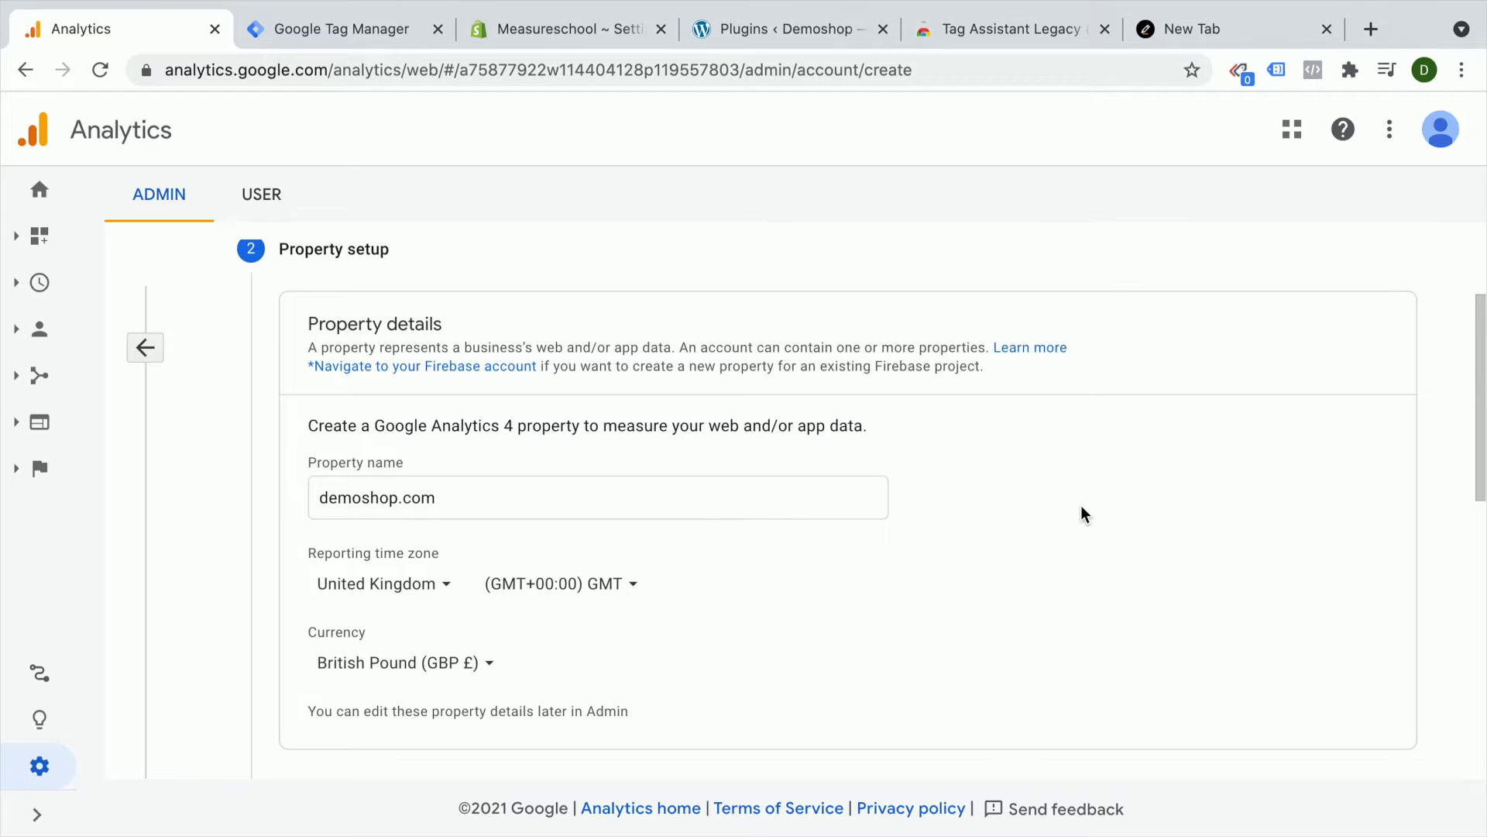
{"action": "scroll", "coordinate": [1083, 514], "scroll_direction": "down", "scroll_amount": 4}
{"action": "scroll", "coordinate": [1083, 514], "scroll_direction": "down", "scroll_amount": 4}
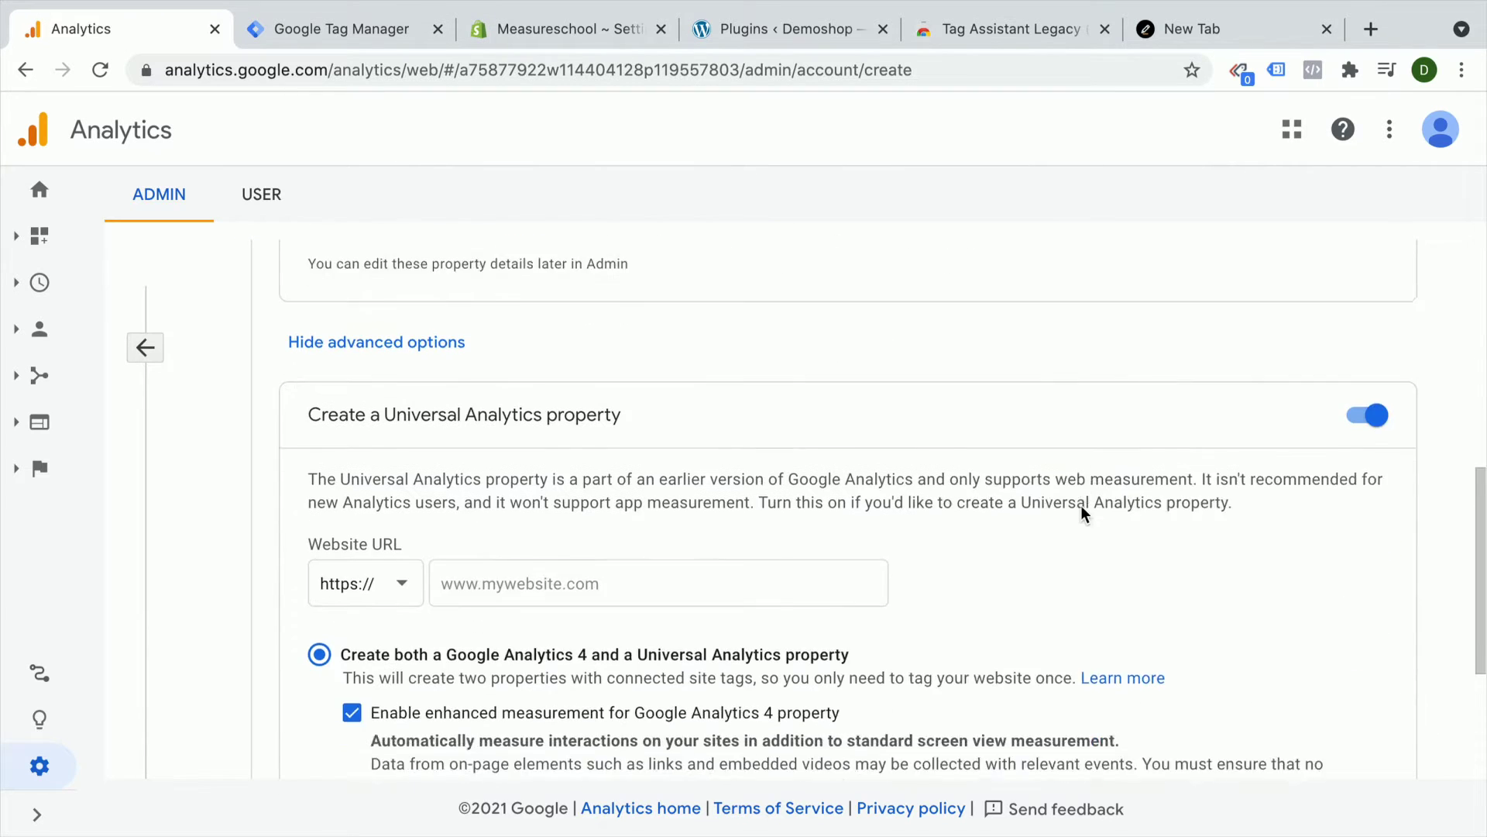
{"action": "left_click", "coordinate": [614, 461]}
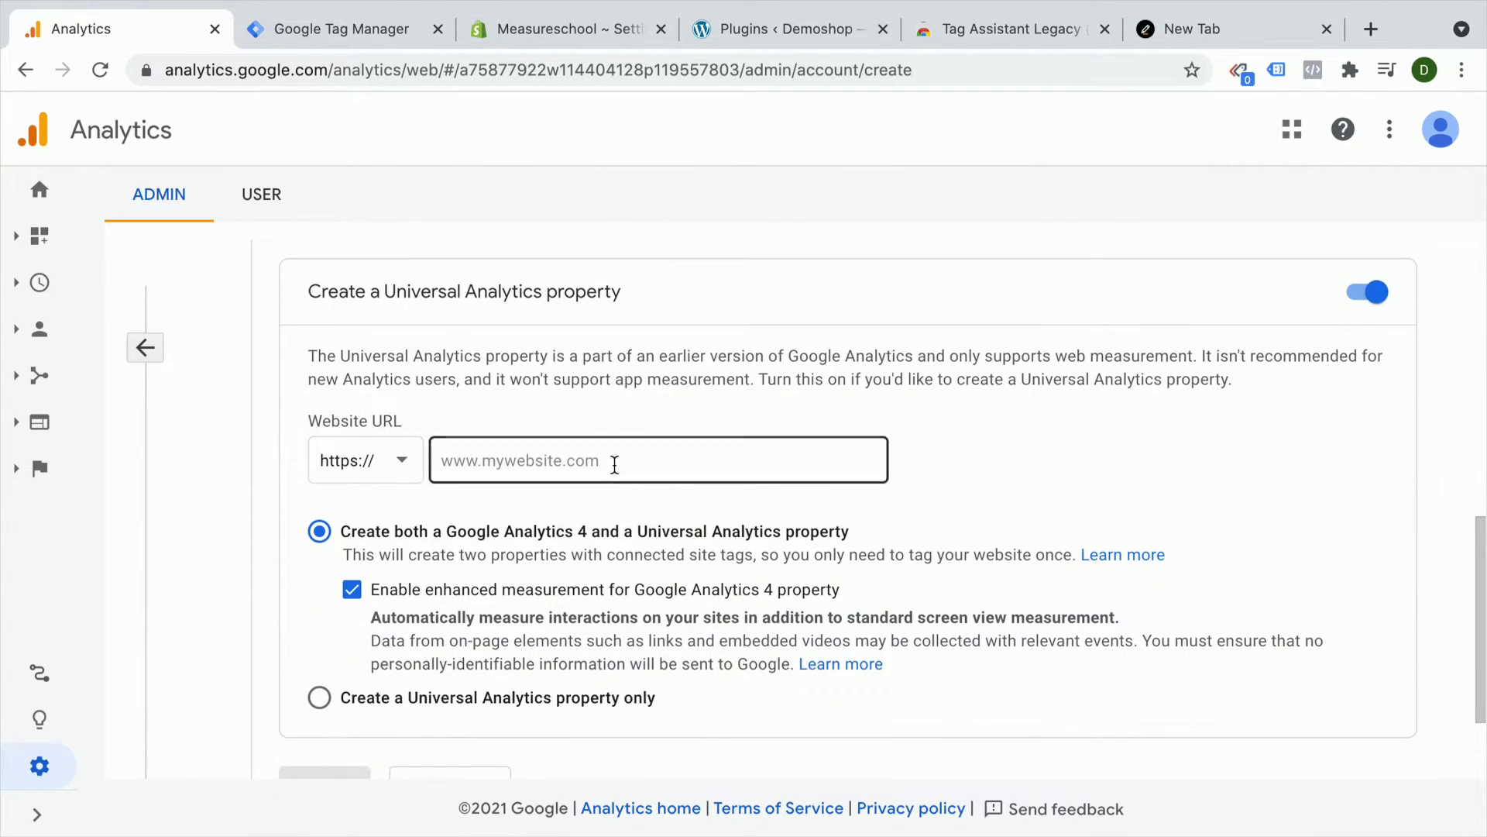
{"action": "type", "text": "demoshop.com"}
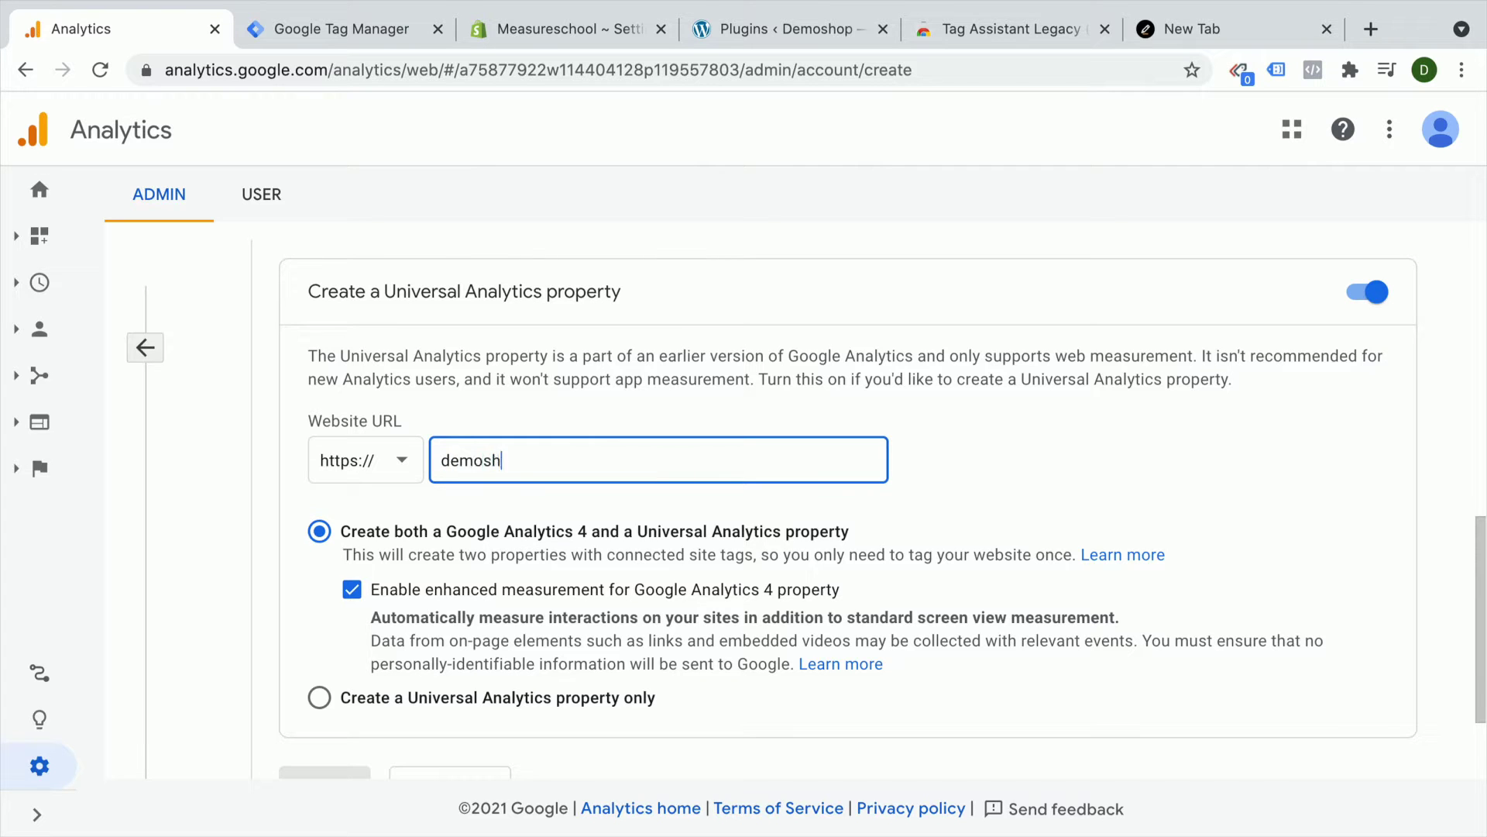
{"action": "scroll", "coordinate": [267, 551], "scroll_direction": "down", "scroll_amount": 2}
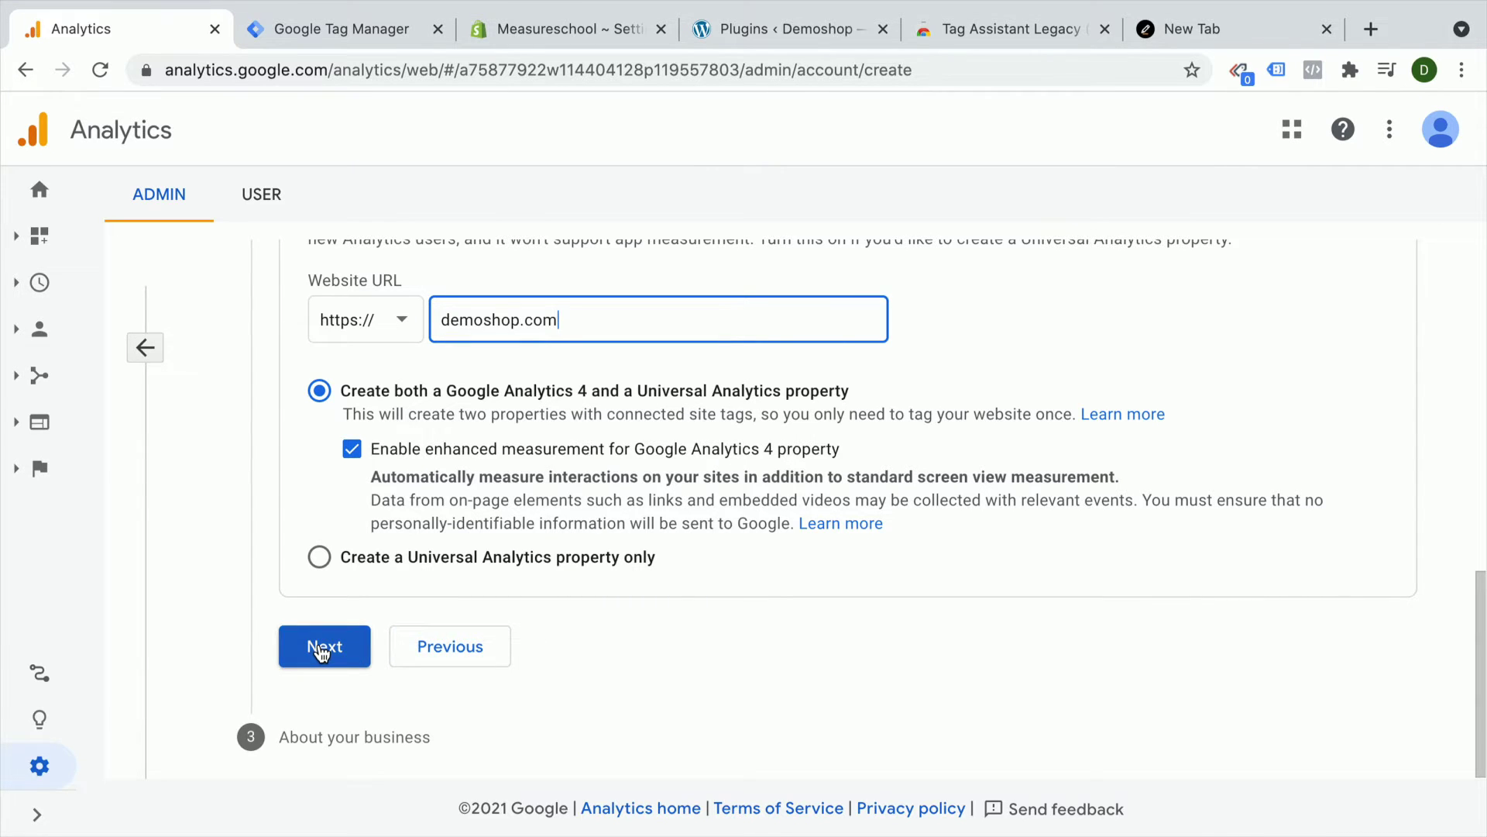
{"action": "left_click", "coordinate": [317, 649]}
Create the account without filling in business details, accepting the Terms of Service and the GDPR Data Processing Terms
{"action": "scroll", "coordinate": [320, 653], "scroll_direction": "down", "scroll_amount": 1}
{"action": "left_click", "coordinate": [318, 732]}
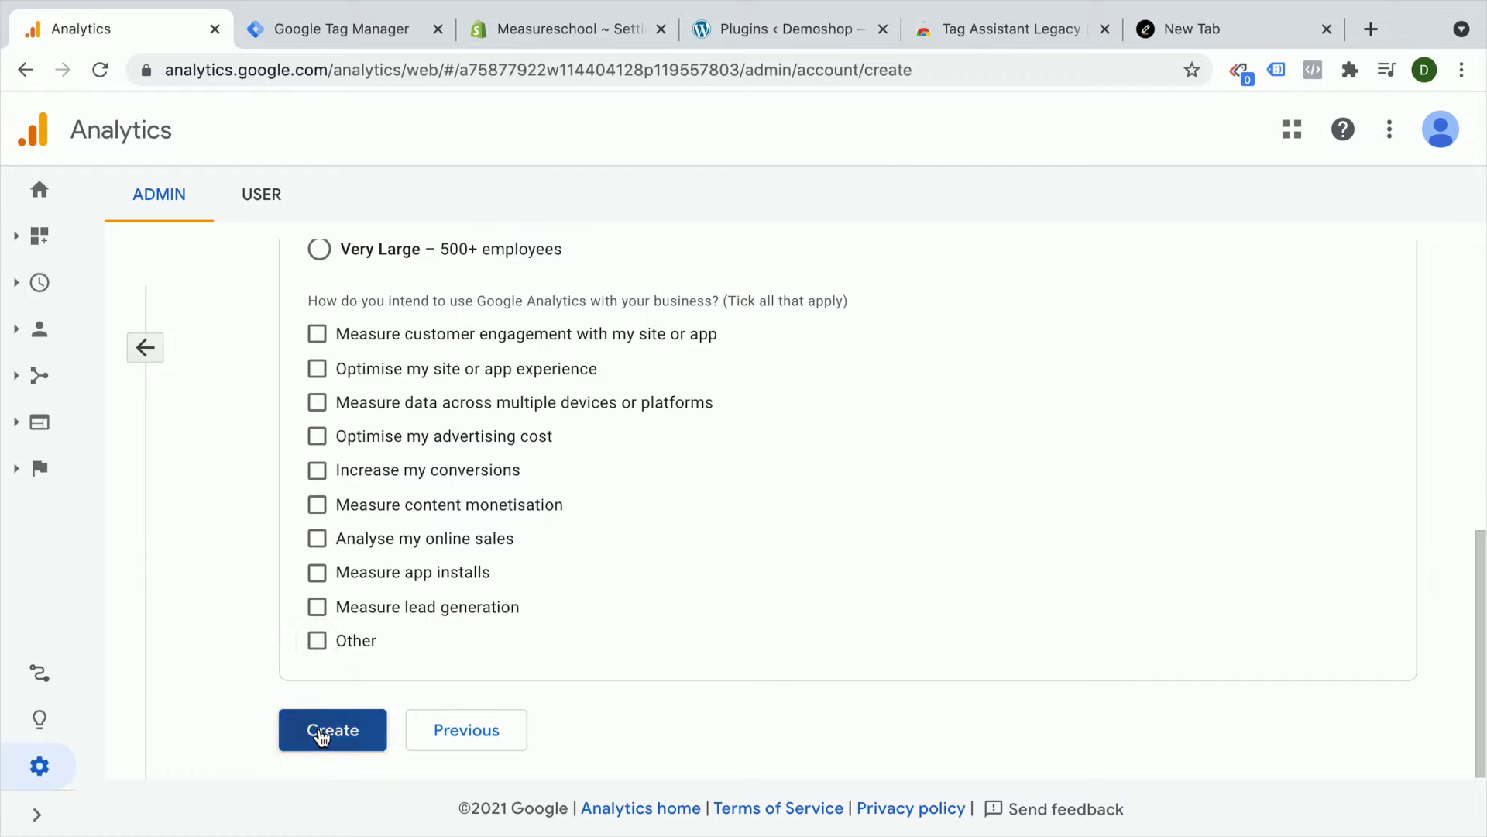
{"action": "left_click", "coordinate": [472, 616]}
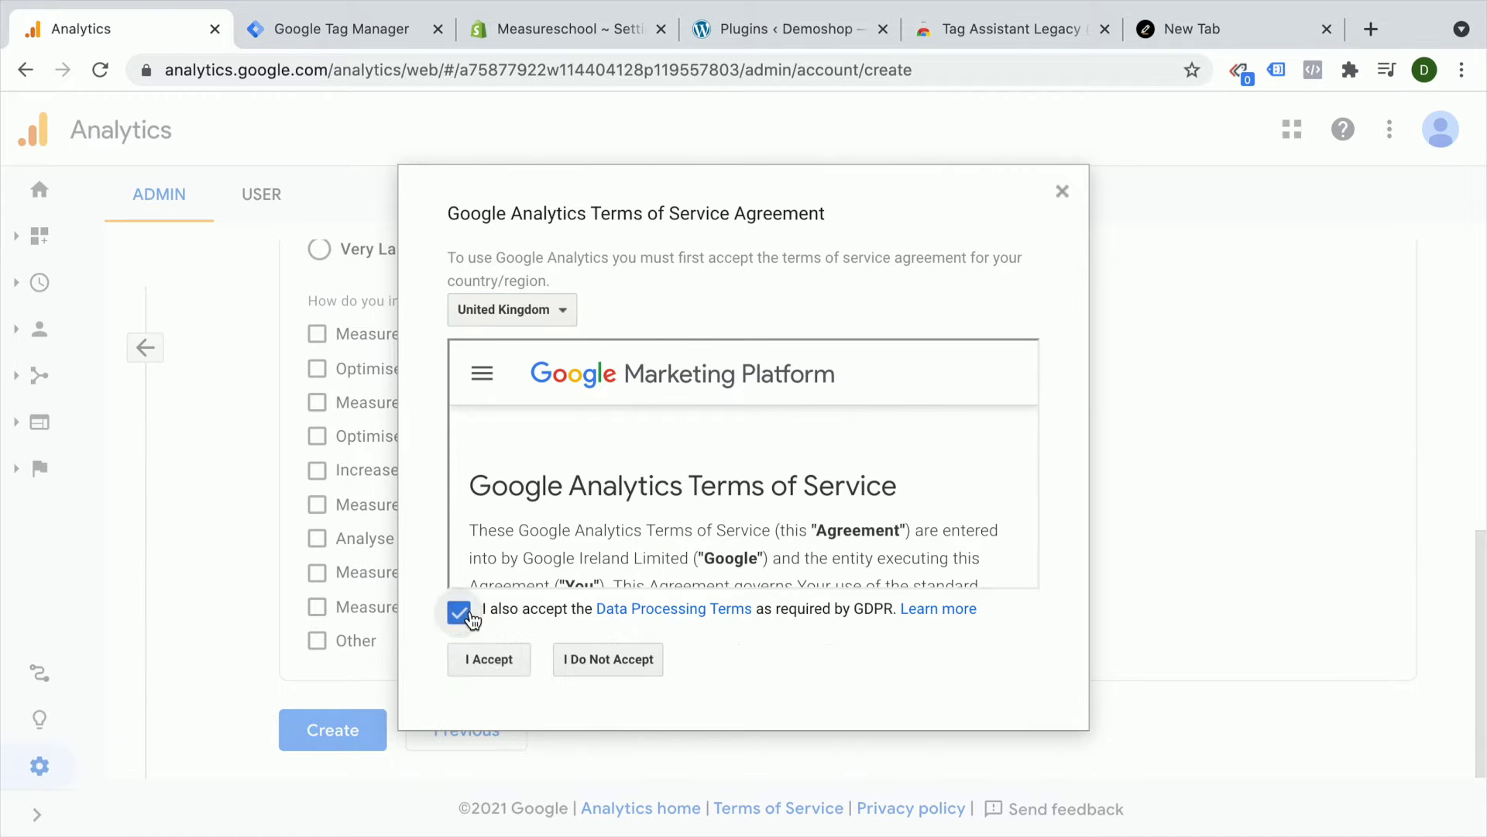
{"action": "left_click", "coordinate": [492, 692]}
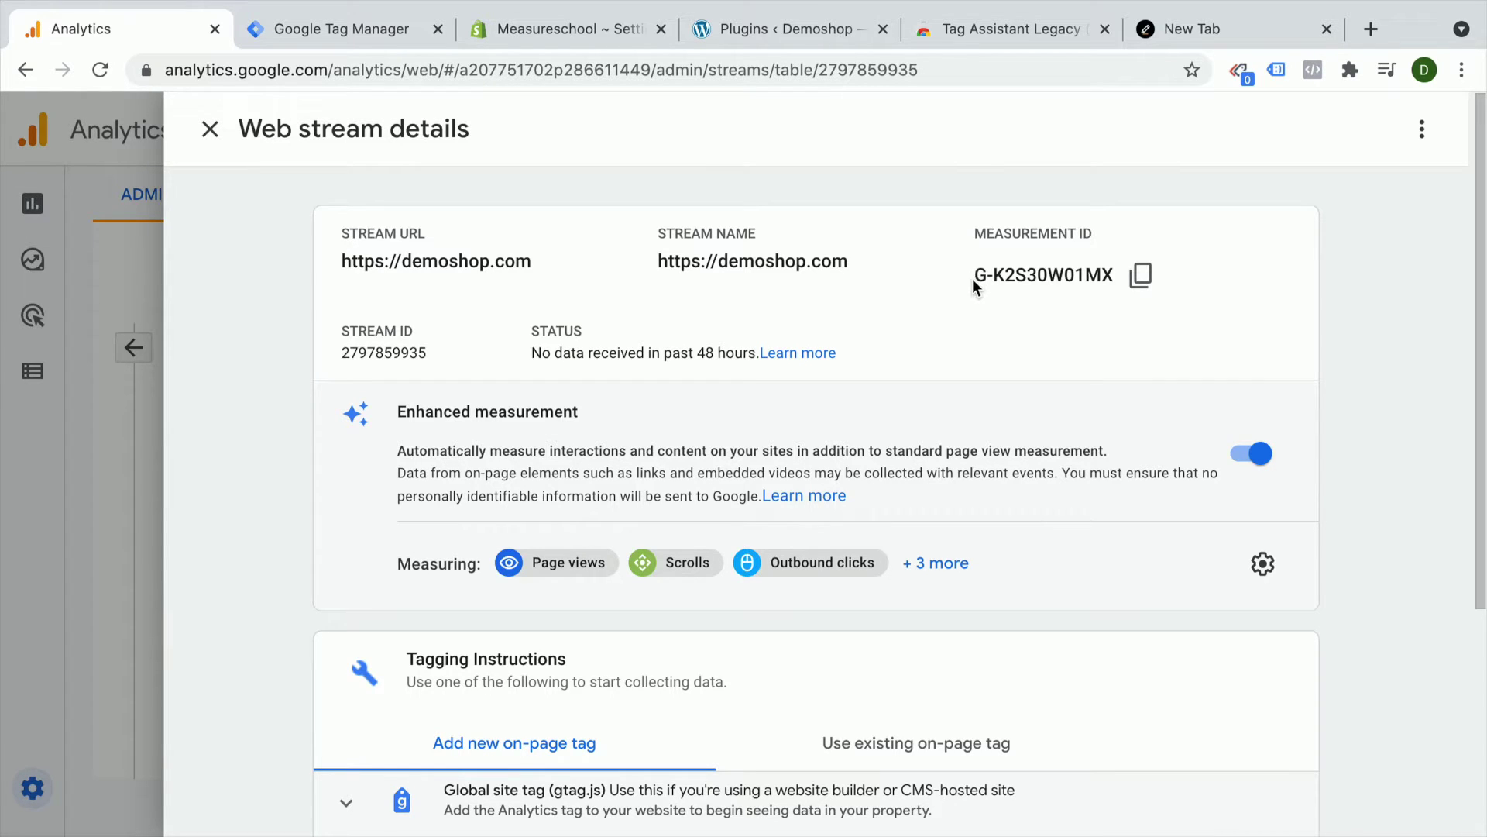
Highlight the web stream's measurement ID, then close the stream details and return to the Admin overview
{"action": "left_click_drag", "start_coordinate": [974, 277], "coordinate": [1095, 280]}
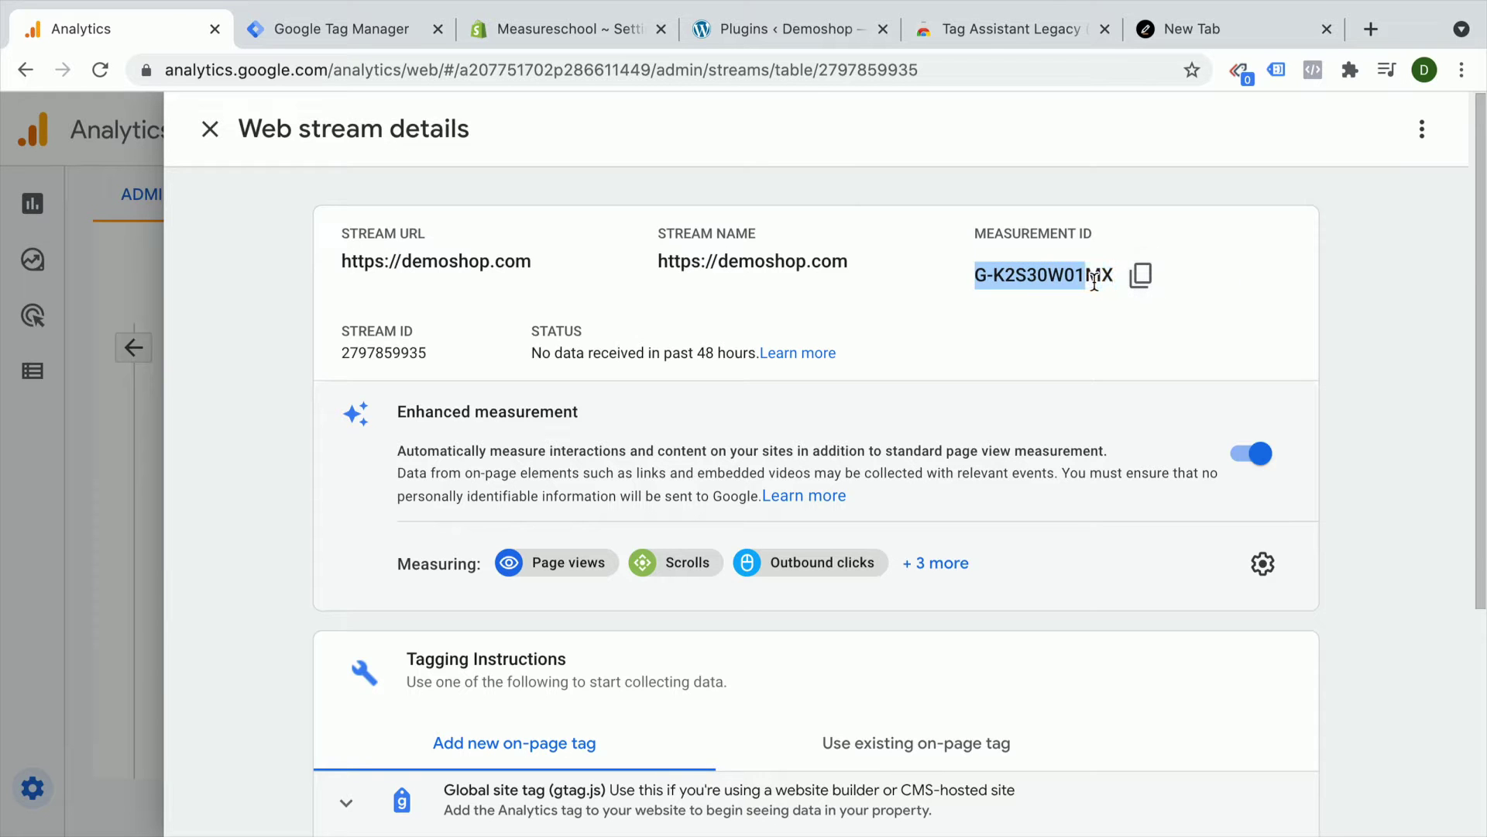
{"action": "left_click", "coordinate": [210, 129]}
{"action": "left_click", "coordinate": [138, 346]}
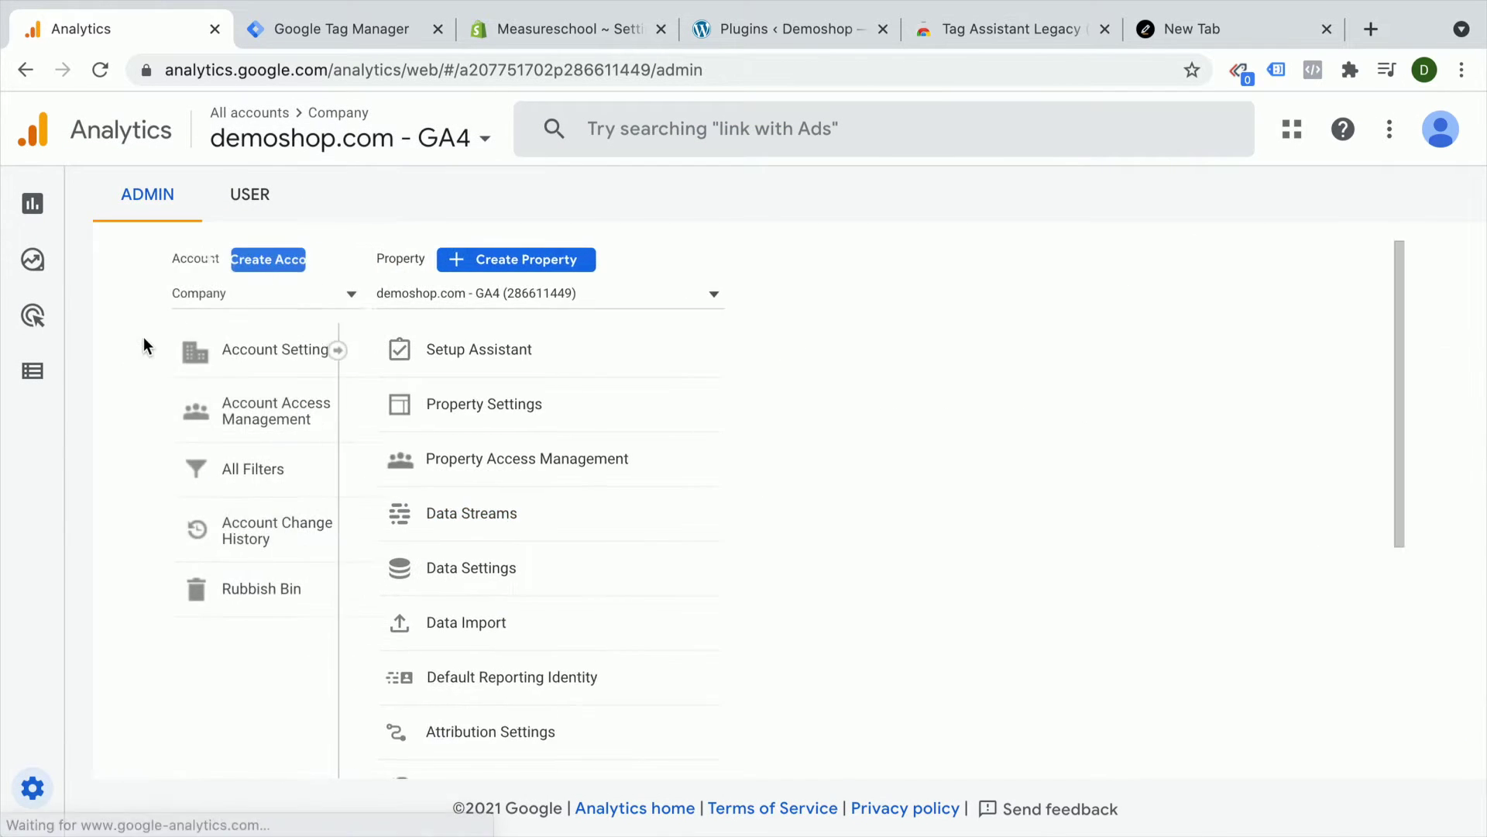
Switch to the Universal Analytics property demoshop.com and highlight the tracking ID in its Property Settings
{"action": "left_click", "coordinate": [711, 301]}
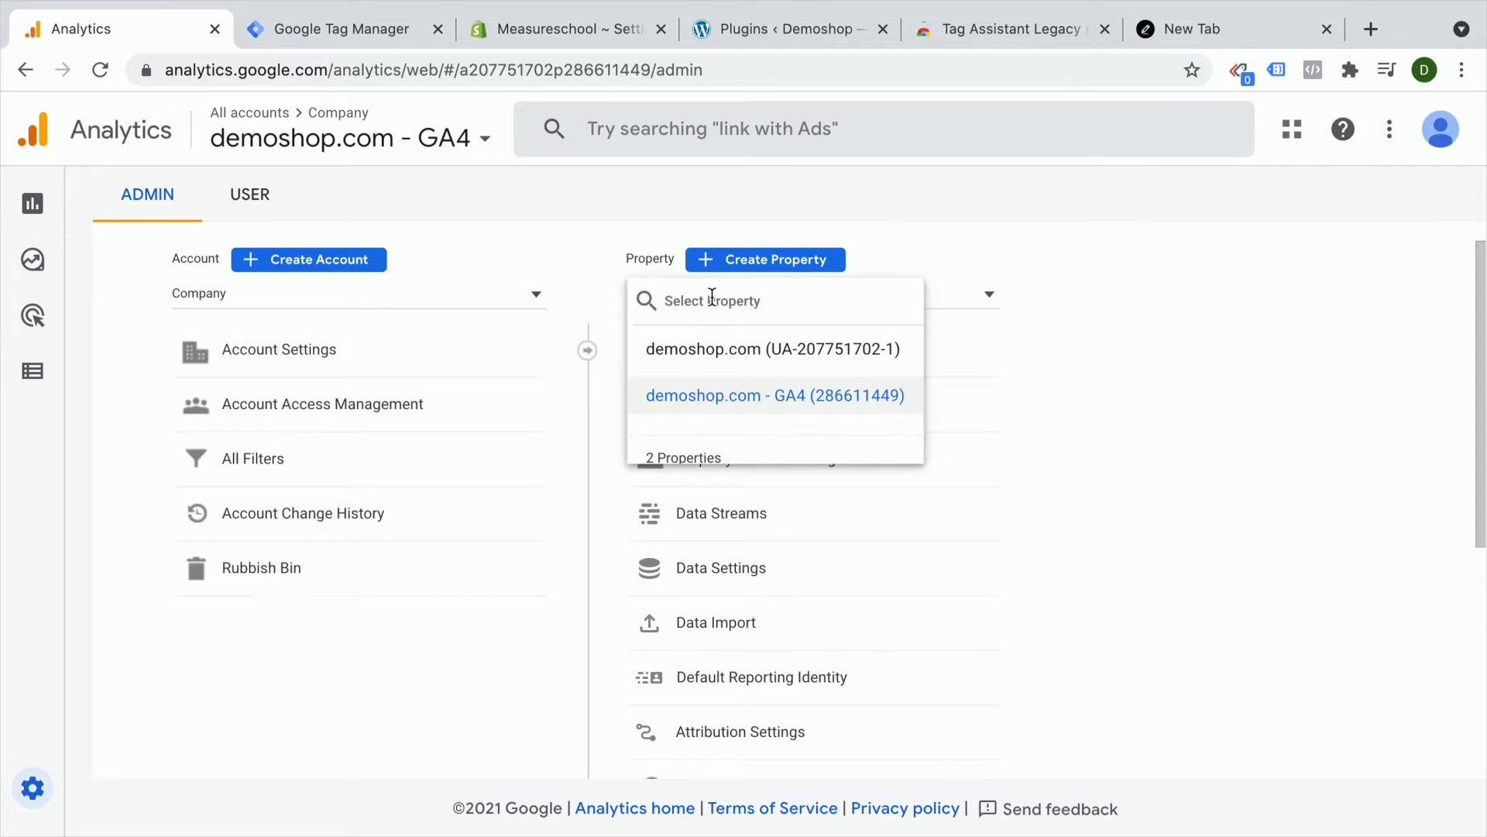
{"action": "left_click", "coordinate": [778, 364]}
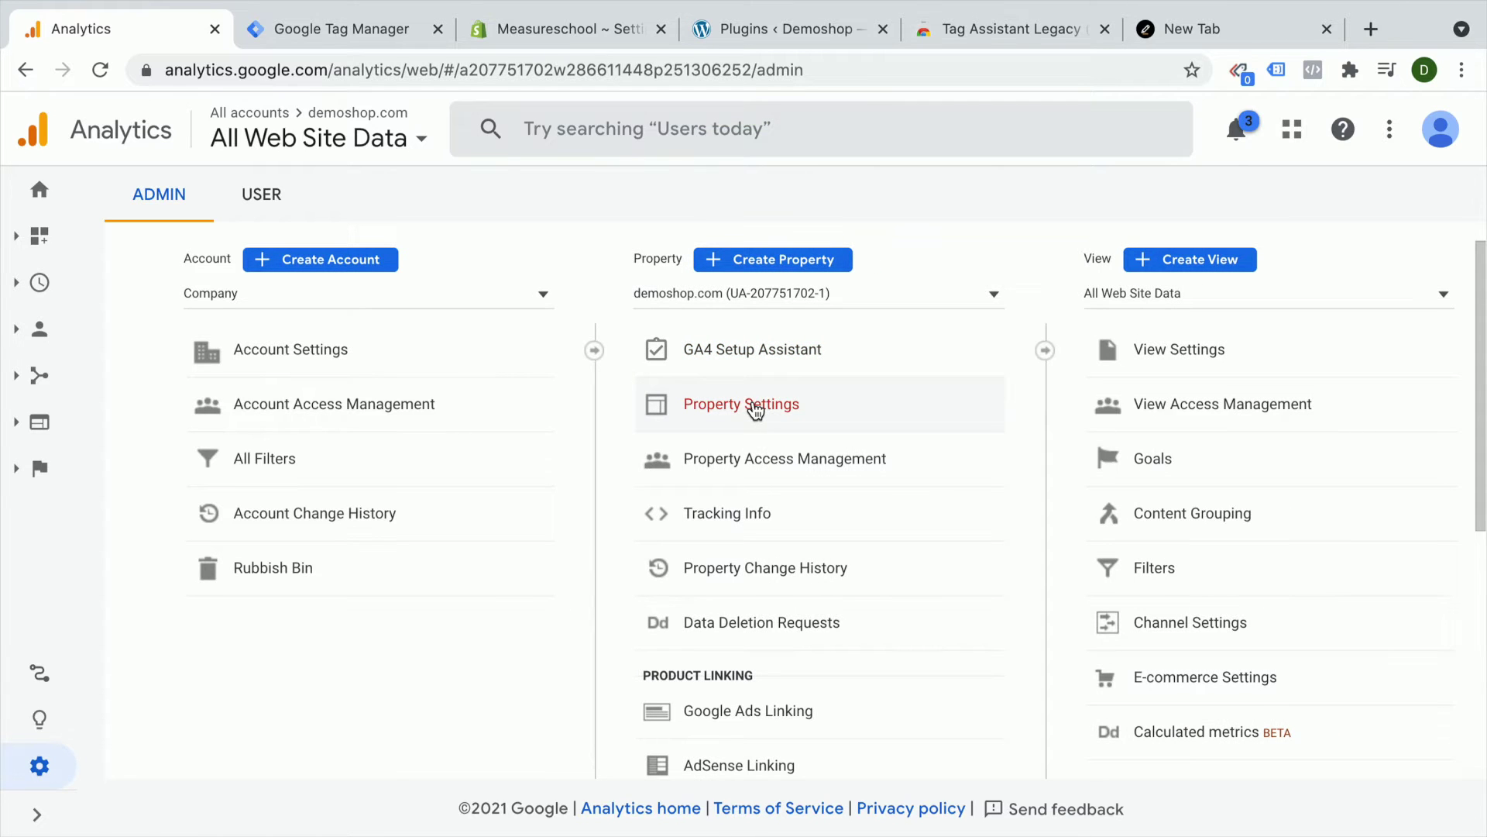
{"action": "left_click", "coordinate": [755, 410]}
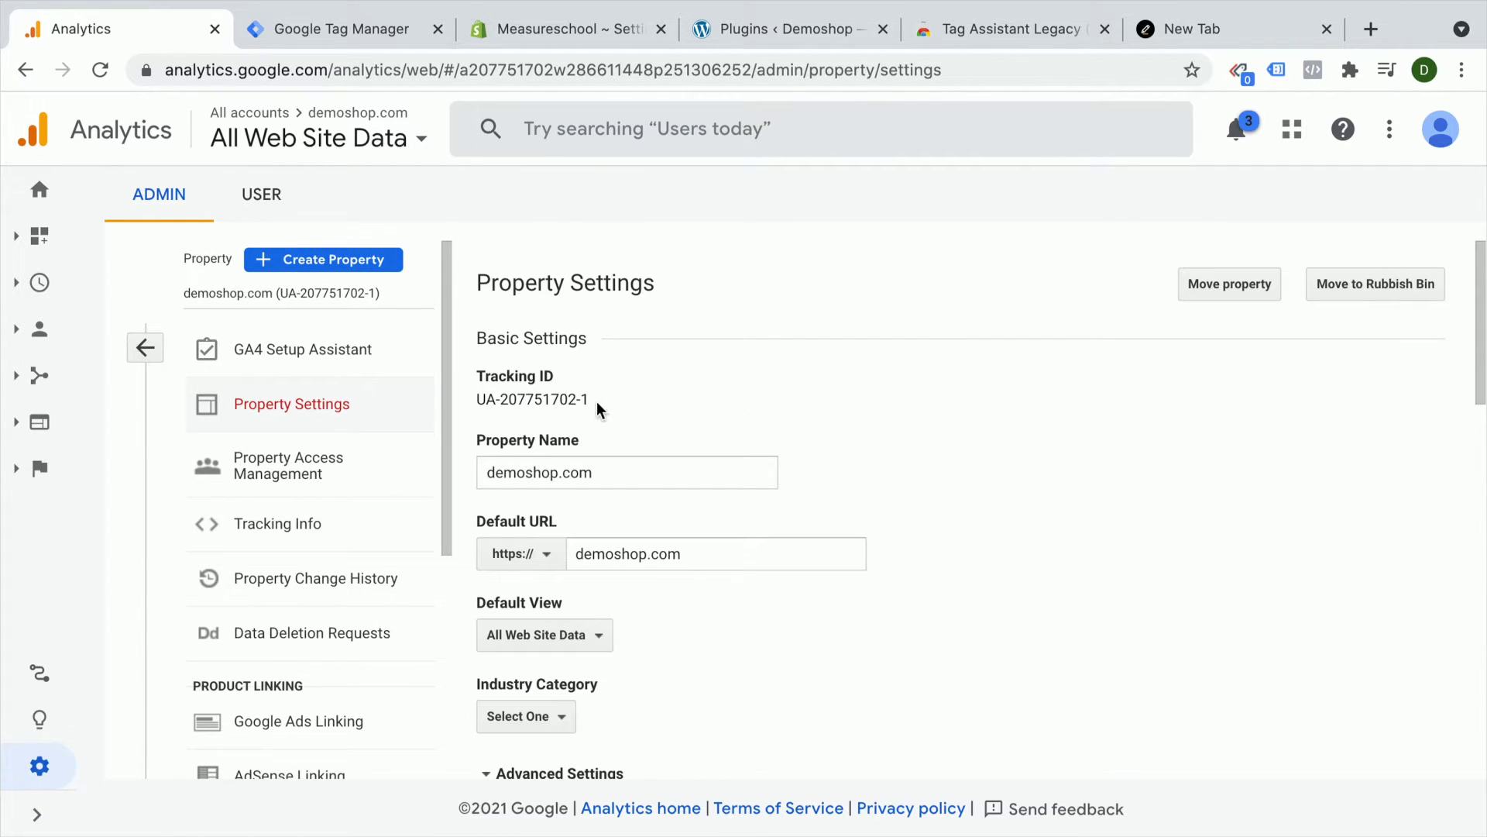
{"action": "triple_click", "coordinate": [497, 399]}
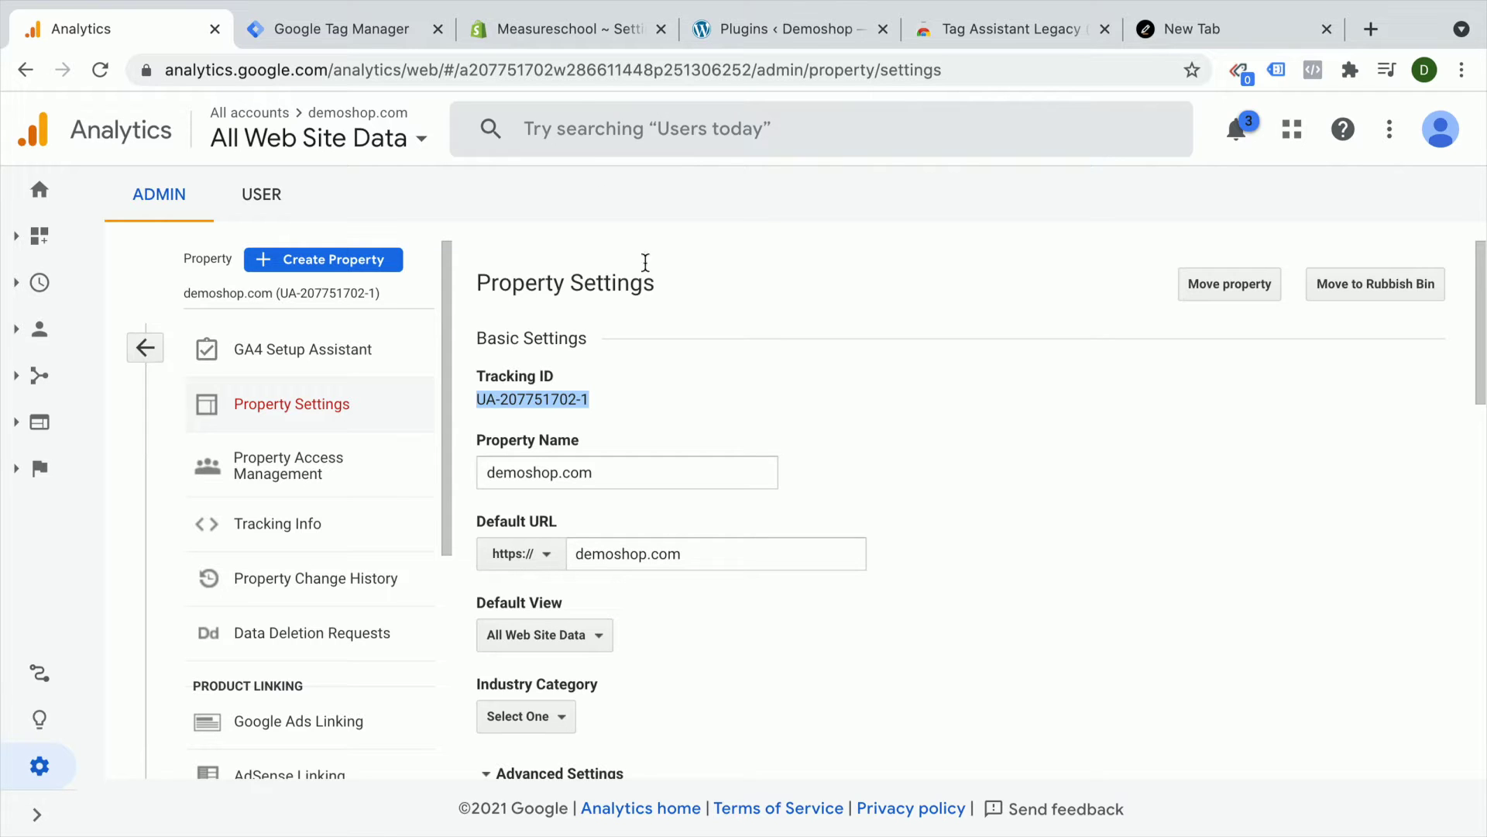
Switch to the Measureschool Shopify admin and view its online store in a separate tab
{"action": "left_click", "coordinate": [563, 39]}
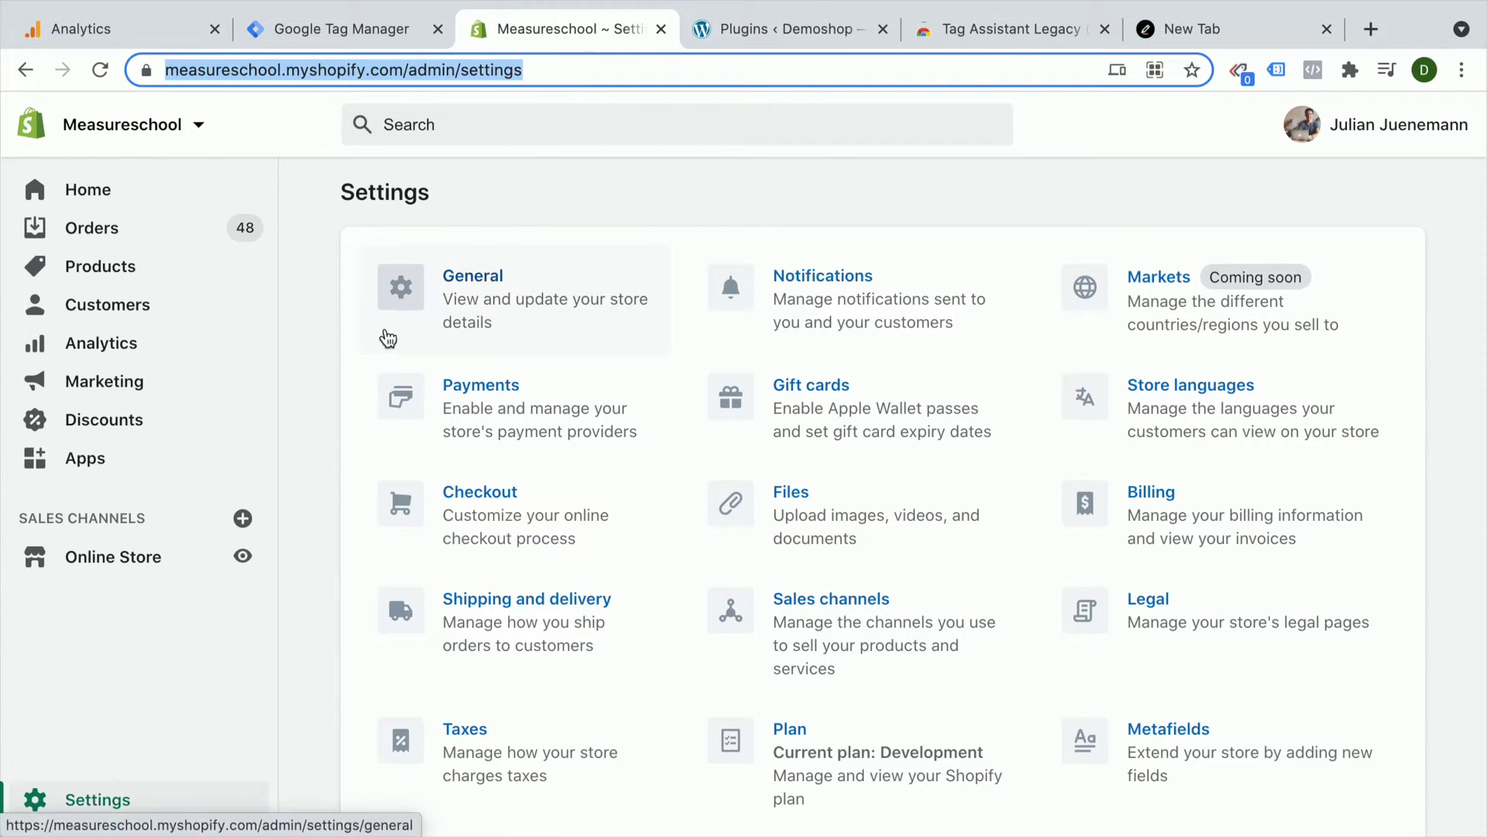
{"action": "left_click", "coordinate": [246, 557]}
{"action": "left_click", "coordinate": [649, 31]}
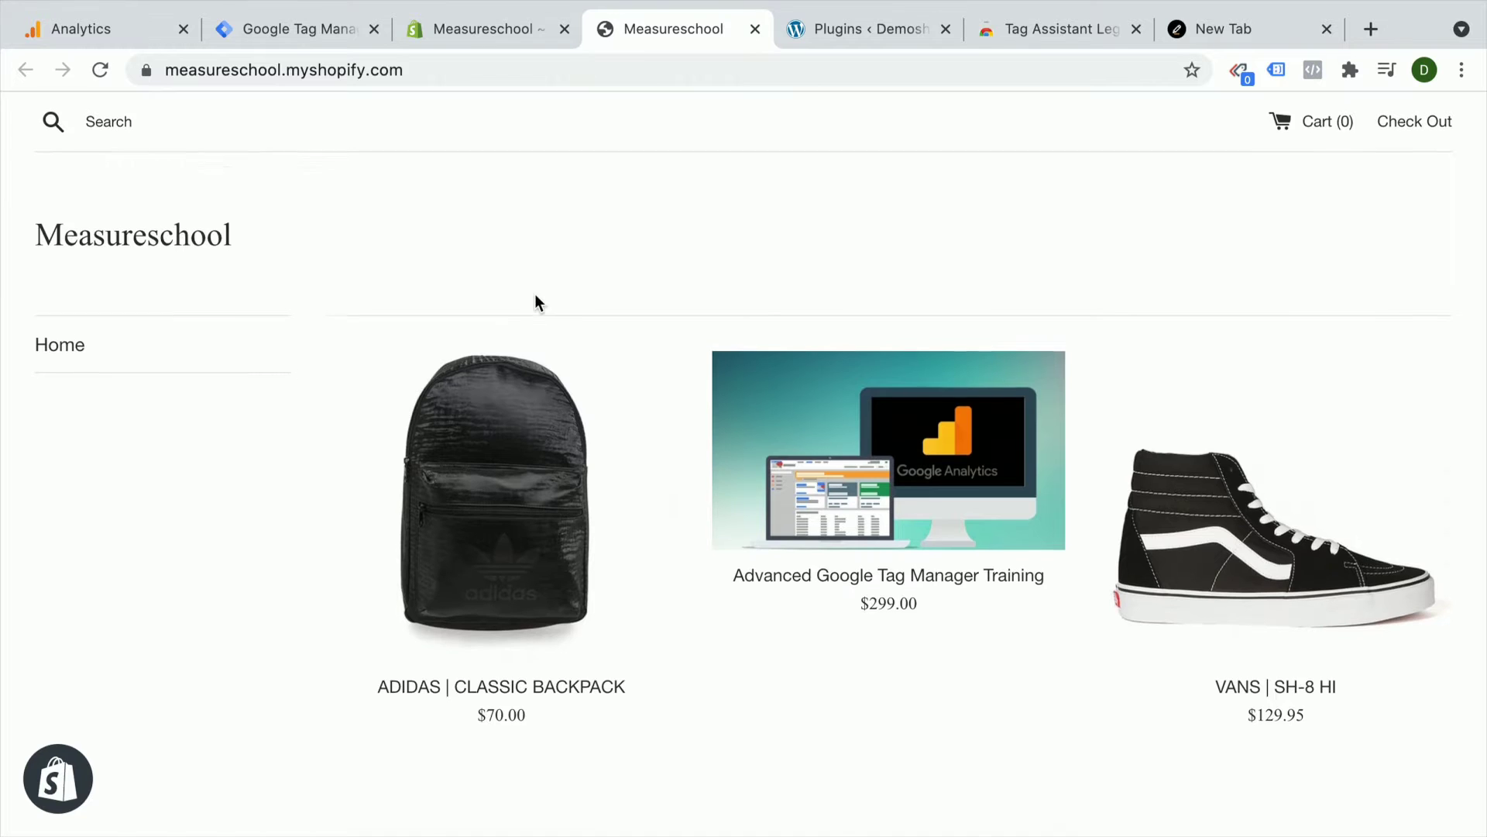
Return to the Shopify admin and open the Google Analytics section of the Online Store preferences
{"action": "scroll", "coordinate": [534, 295], "scroll_direction": "down", "scroll_amount": 10}
{"action": "left_click", "coordinate": [527, 31]}
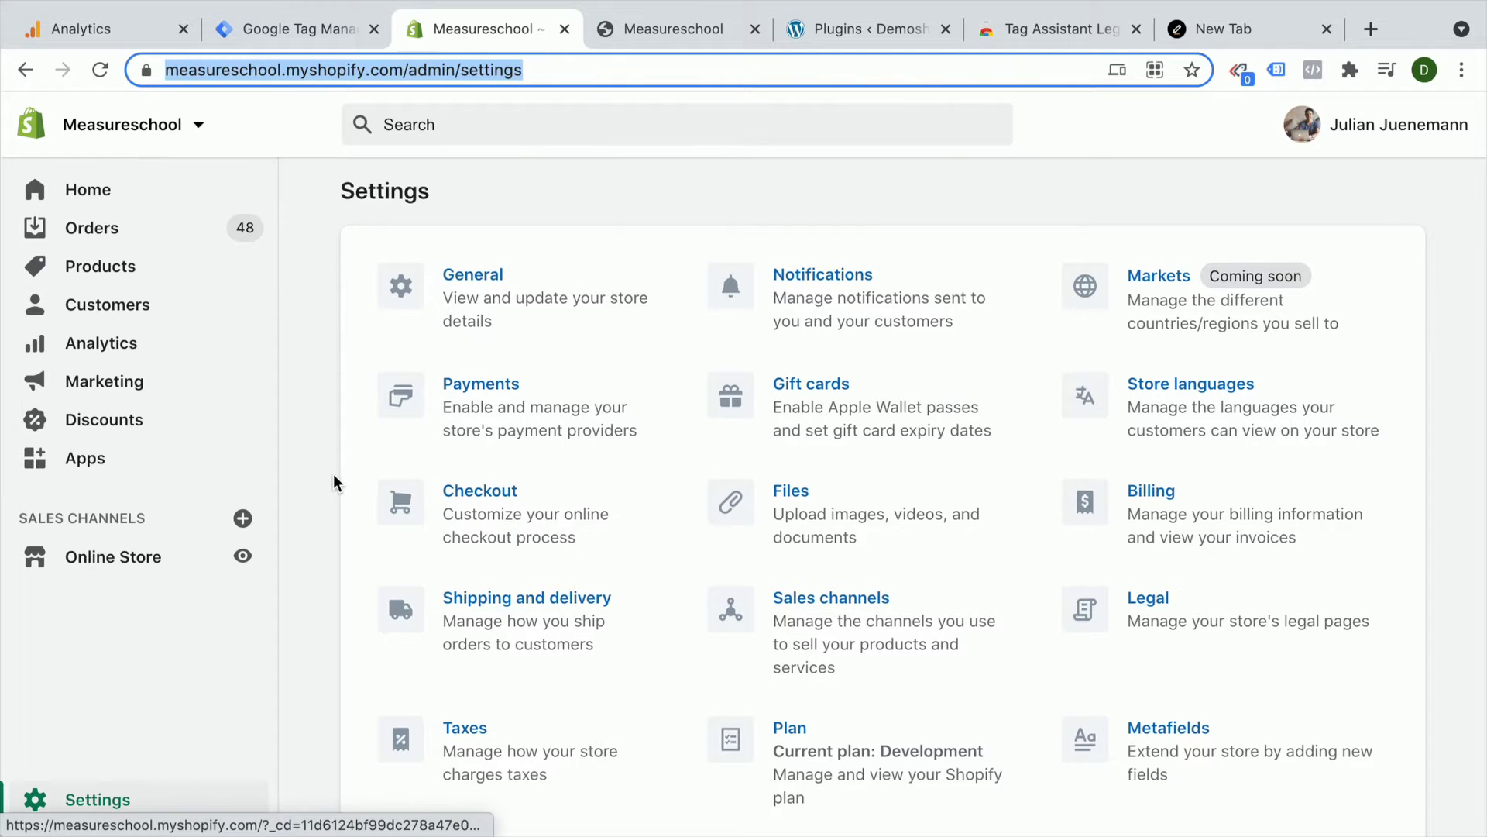
{"action": "scroll", "coordinate": [333, 473], "scroll_direction": "down", "scroll_amount": 1}
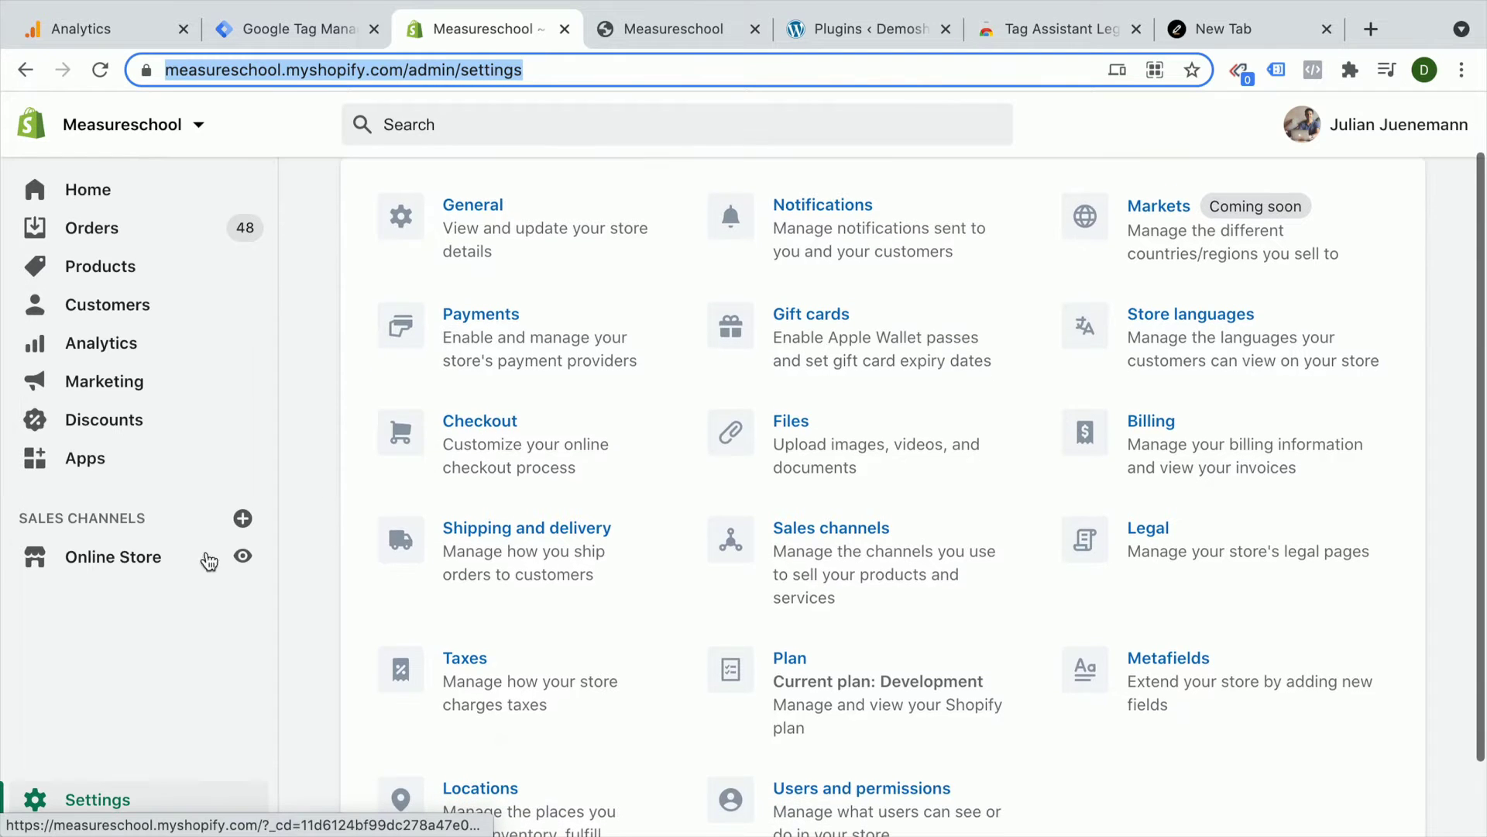
{"action": "left_click", "coordinate": [91, 572]}
{"action": "scroll", "coordinate": [70, 697], "scroll_direction": "down", "scroll_amount": 1}
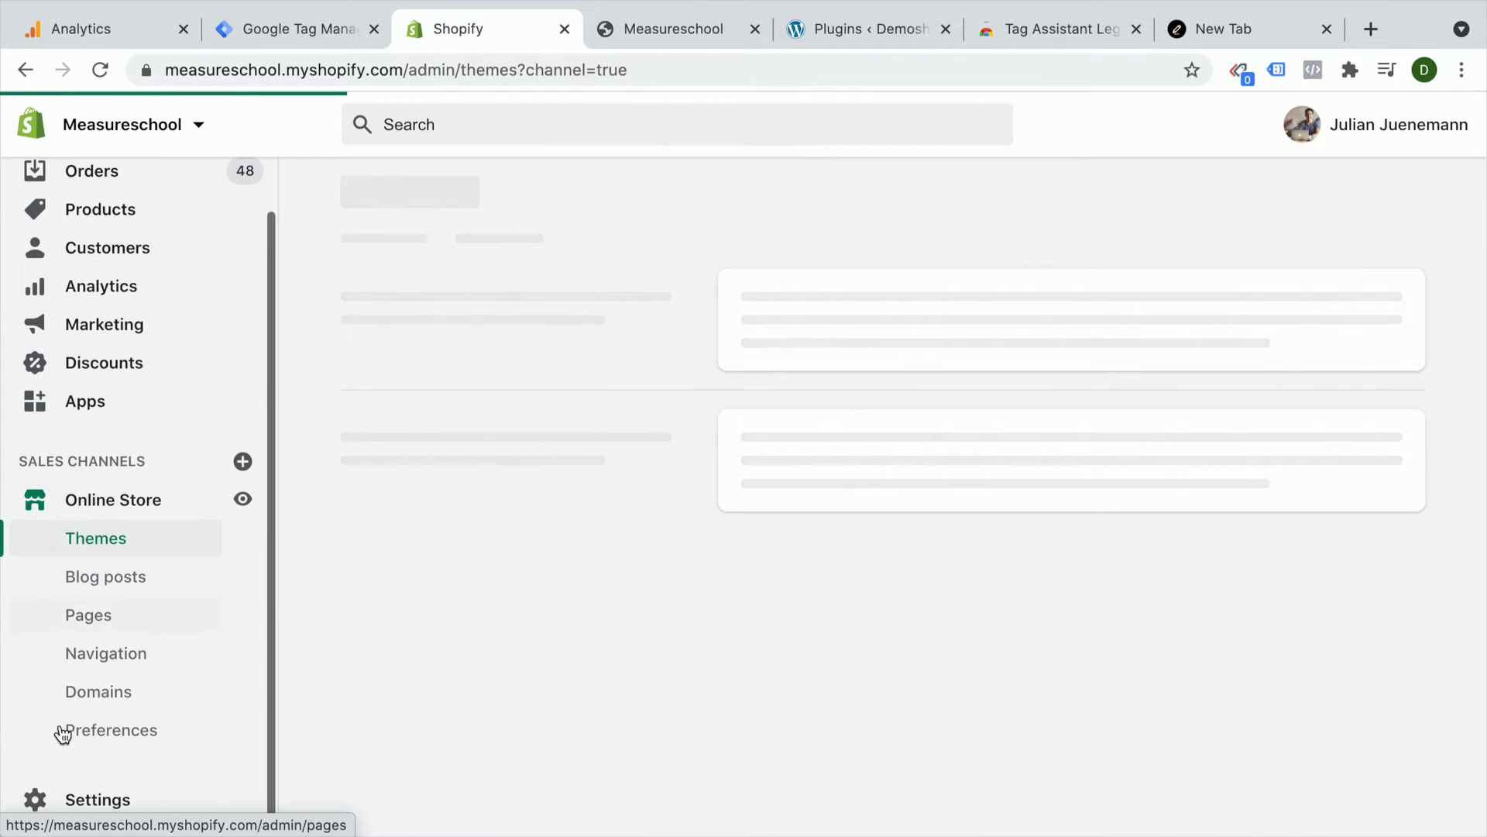
{"action": "left_click", "coordinate": [89, 730]}
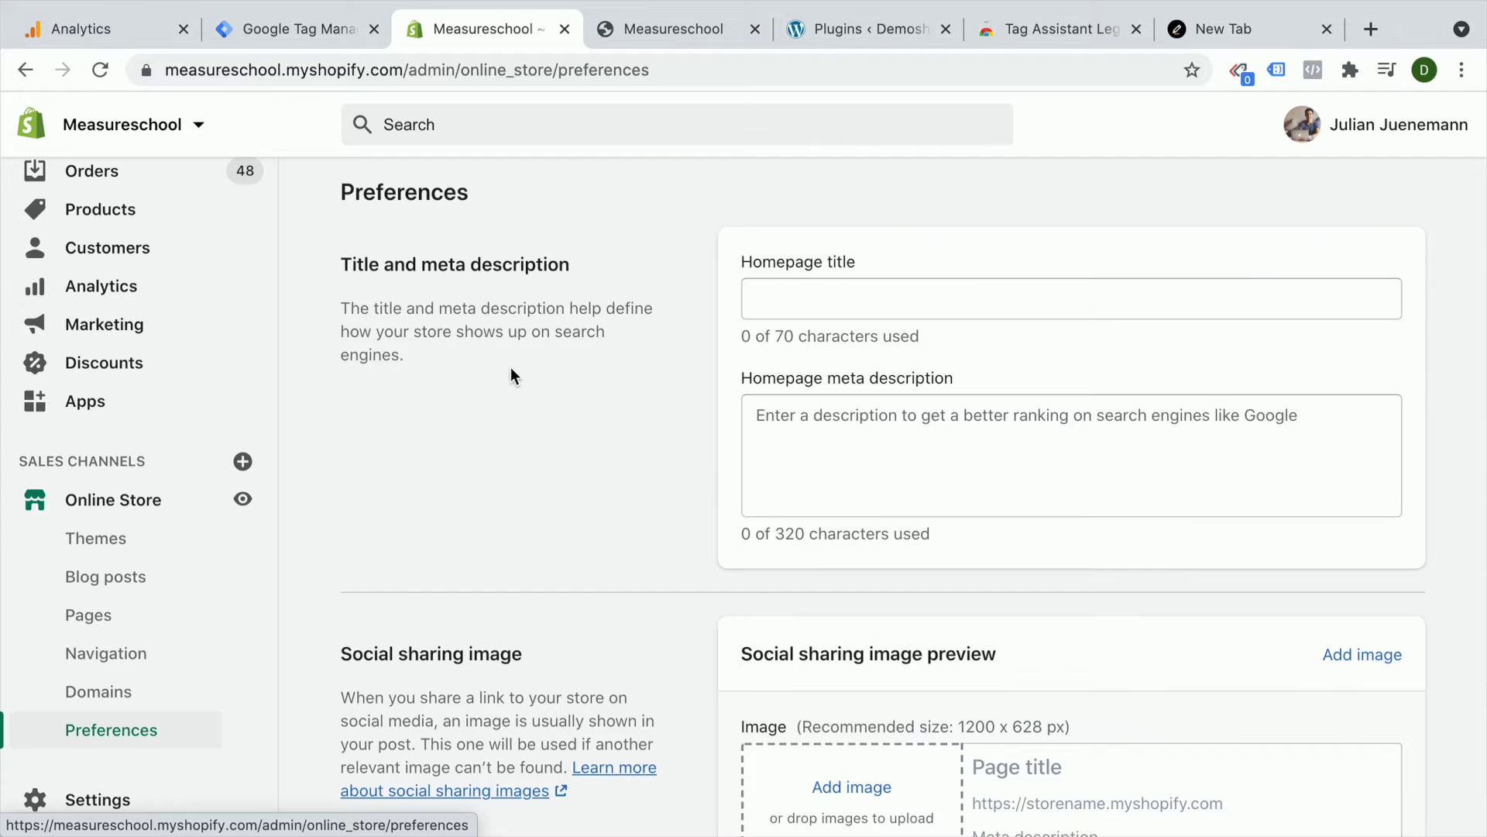
{"action": "scroll", "coordinate": [511, 369], "scroll_direction": "down", "scroll_amount": 9}
{"action": "scroll", "coordinate": [511, 368], "scroll_direction": "down", "scroll_amount": 1}
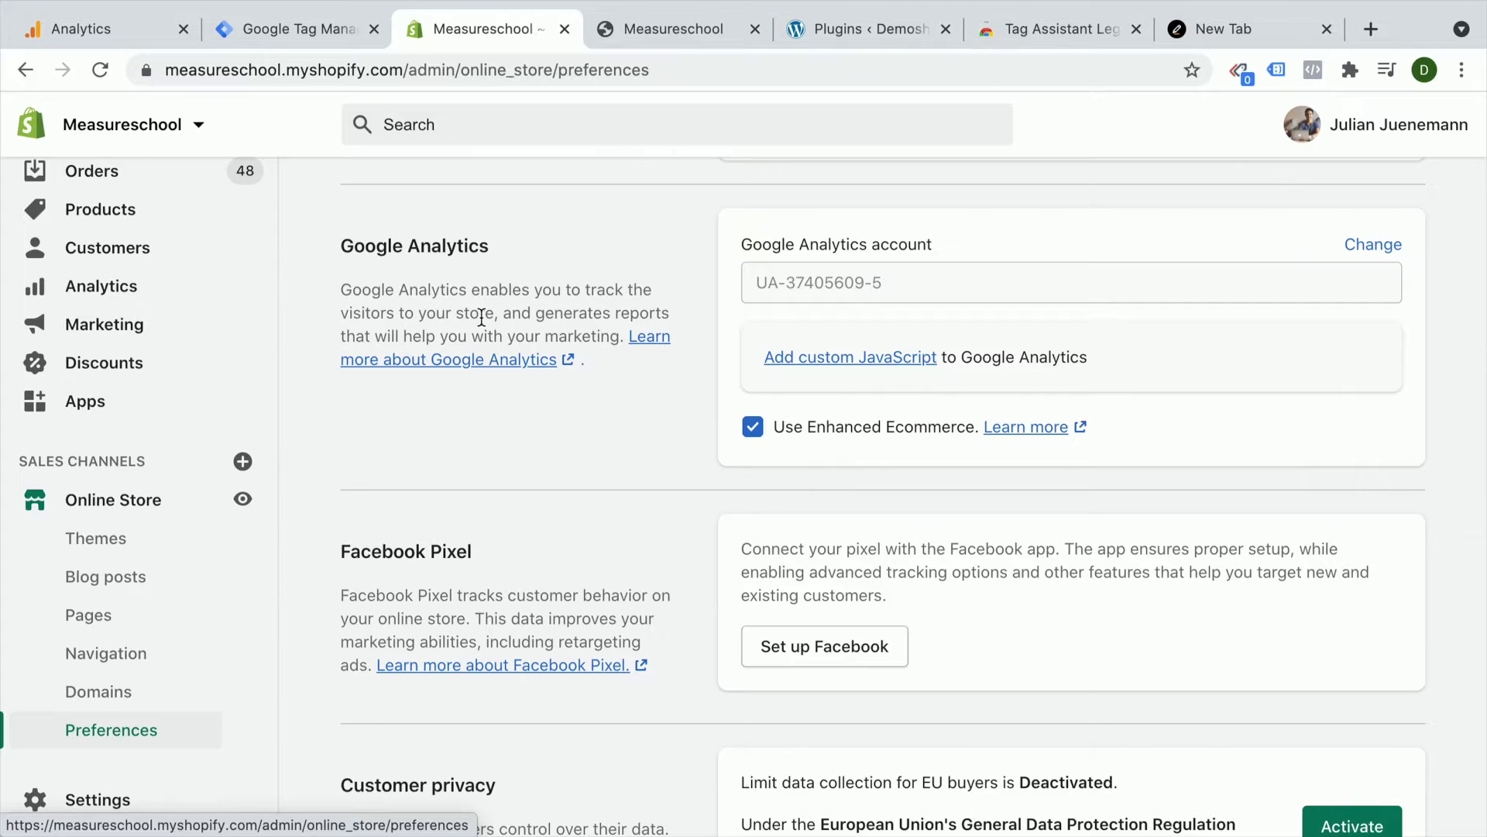
Replace the Google Analytics account ID with the copied tracking ID of the demoshop.com property and save the preferences
{"action": "left_click", "coordinate": [1378, 246]}
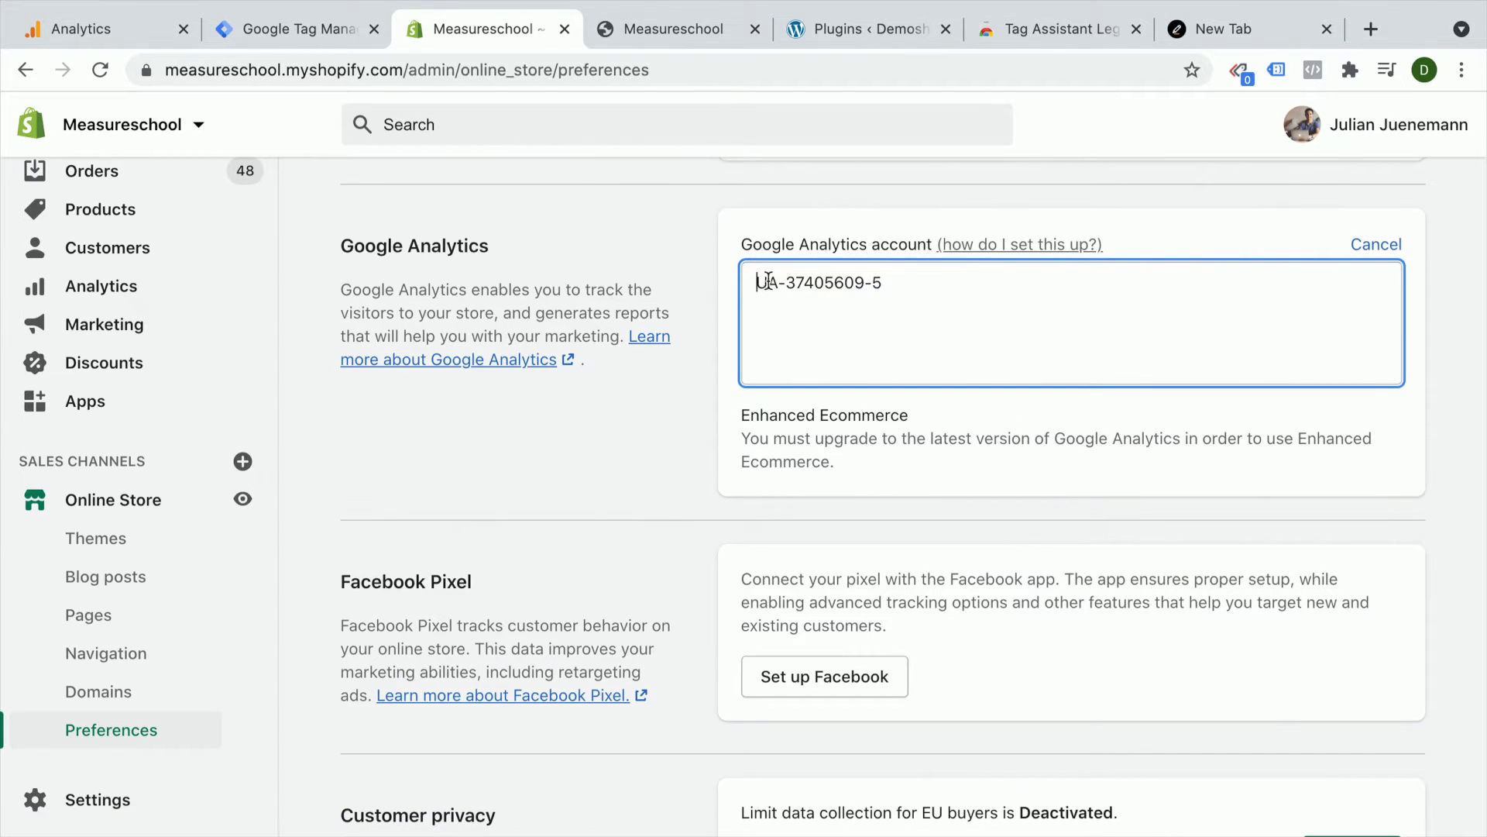
{"action": "left_click_drag", "start_coordinate": [756, 284], "coordinate": [1042, 282]}
{"action": "key", "text": "ctrl+v"}
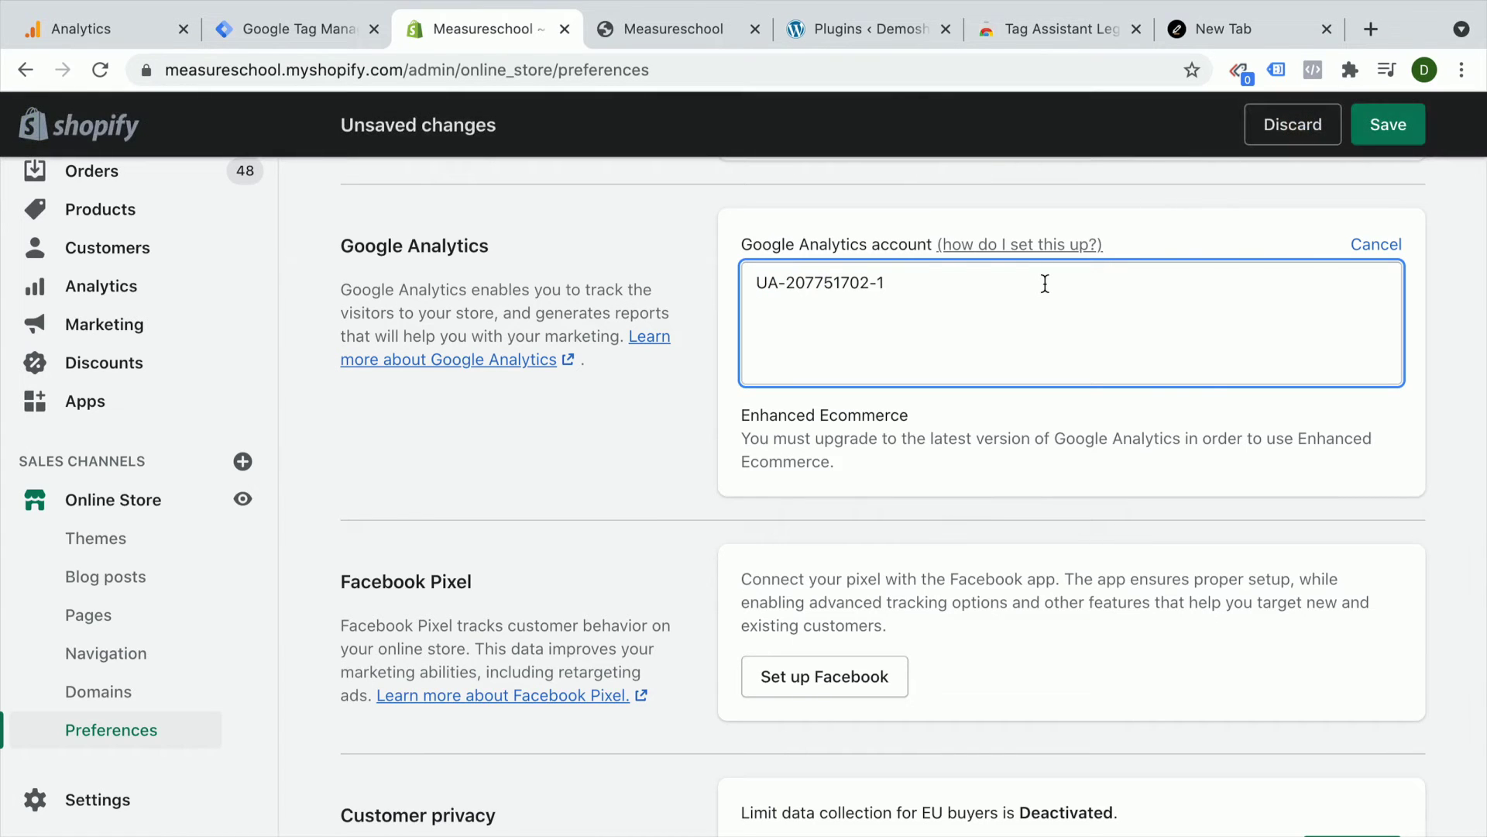
{"action": "left_click", "coordinate": [1388, 122]}
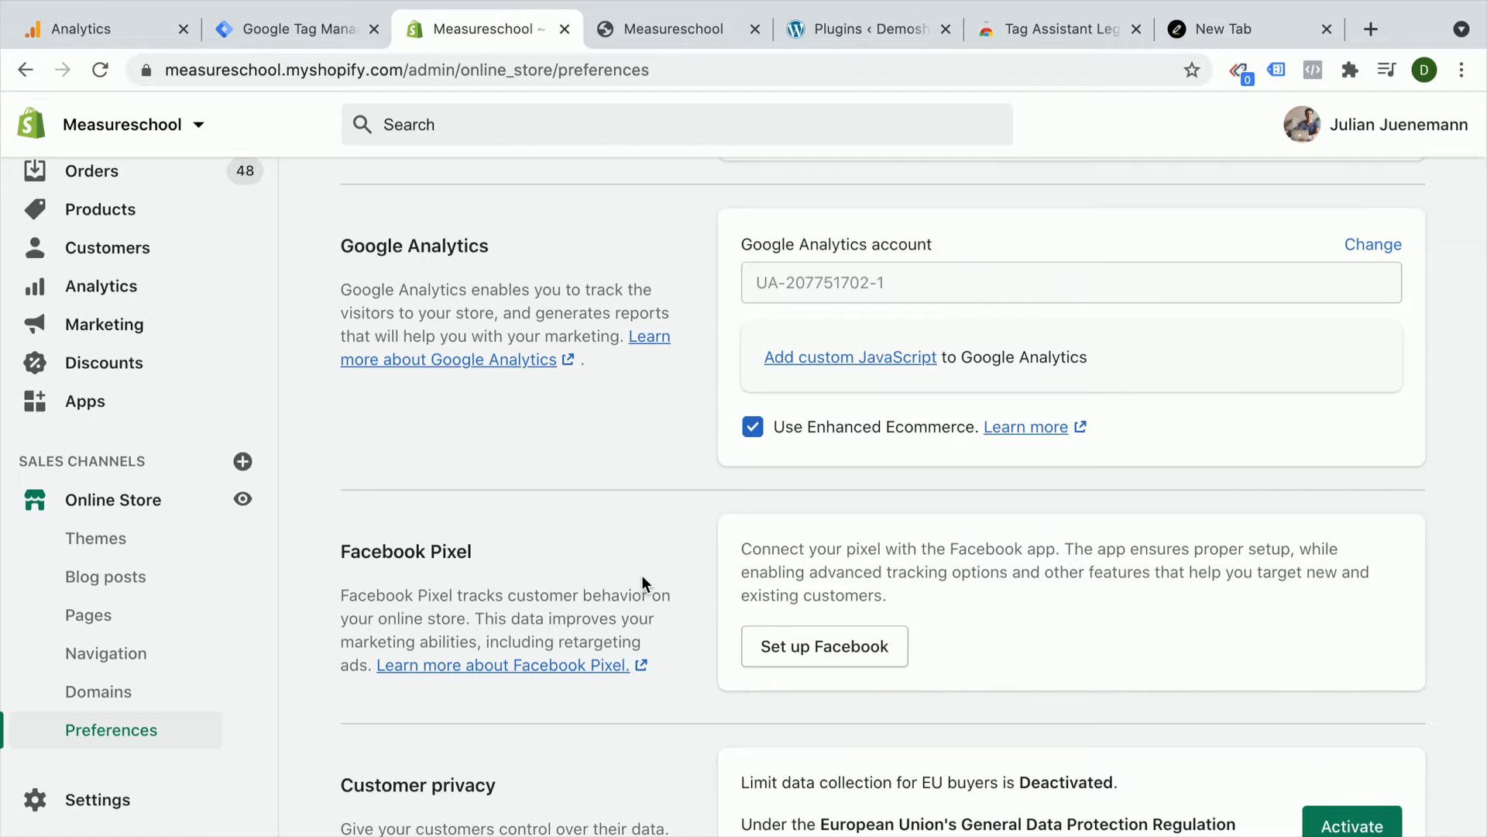
{"action": "scroll", "coordinate": [641, 575], "scroll_direction": "down", "scroll_amount": 2}
{"action": "scroll", "coordinate": [641, 575], "scroll_direction": "up", "scroll_amount": 3}
{"action": "scroll", "coordinate": [642, 581], "scroll_direction": "up", "scroll_amount": 2}
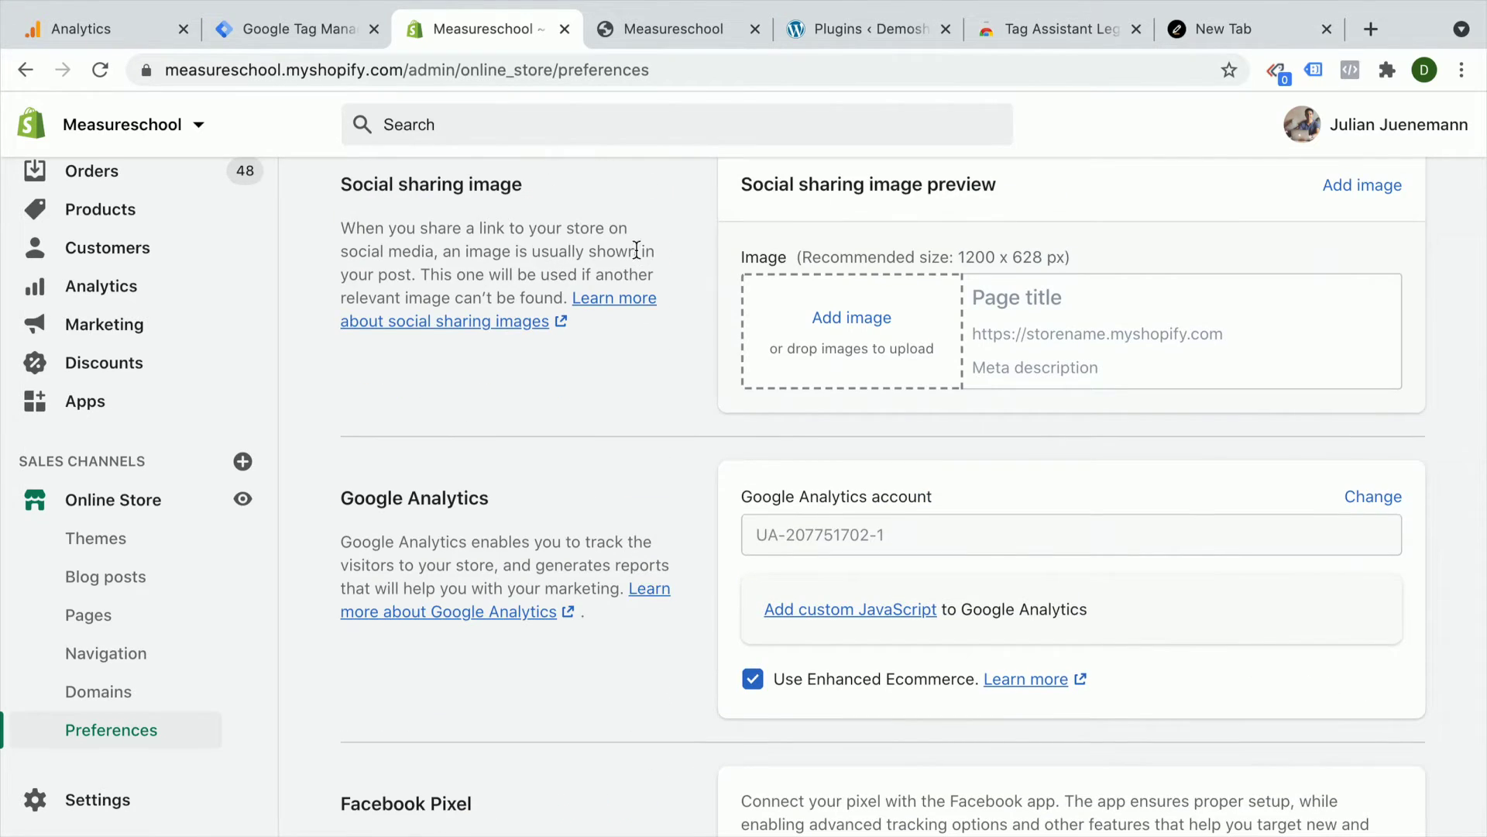
Switch to Google Analytics and open the Real-time Overview report for the demoshop.com property
{"action": "left_click", "coordinate": [681, 16]}
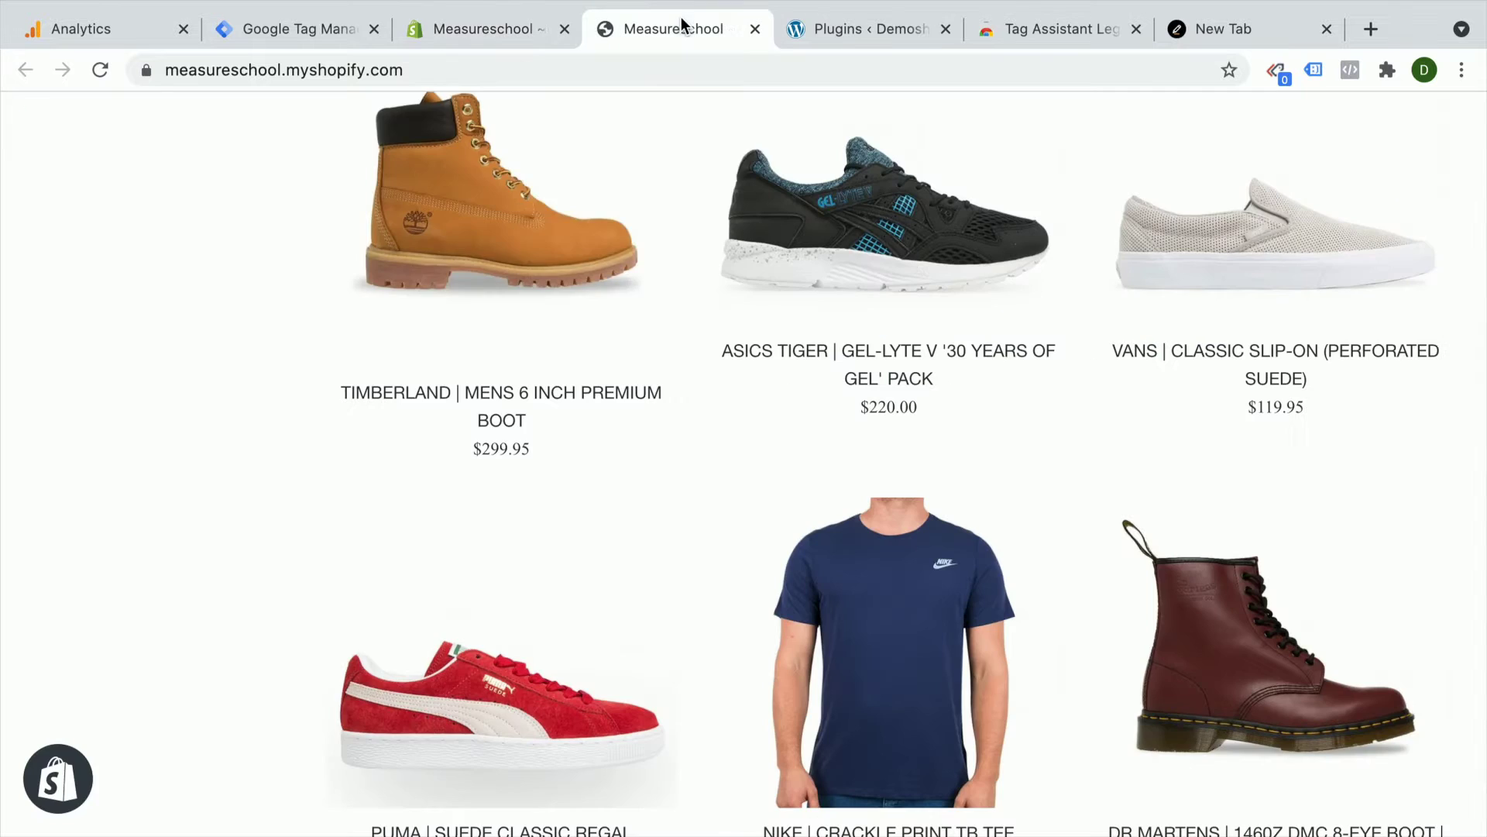
{"action": "left_click", "coordinate": [509, 299]}
{"action": "left_click", "coordinate": [129, 42]}
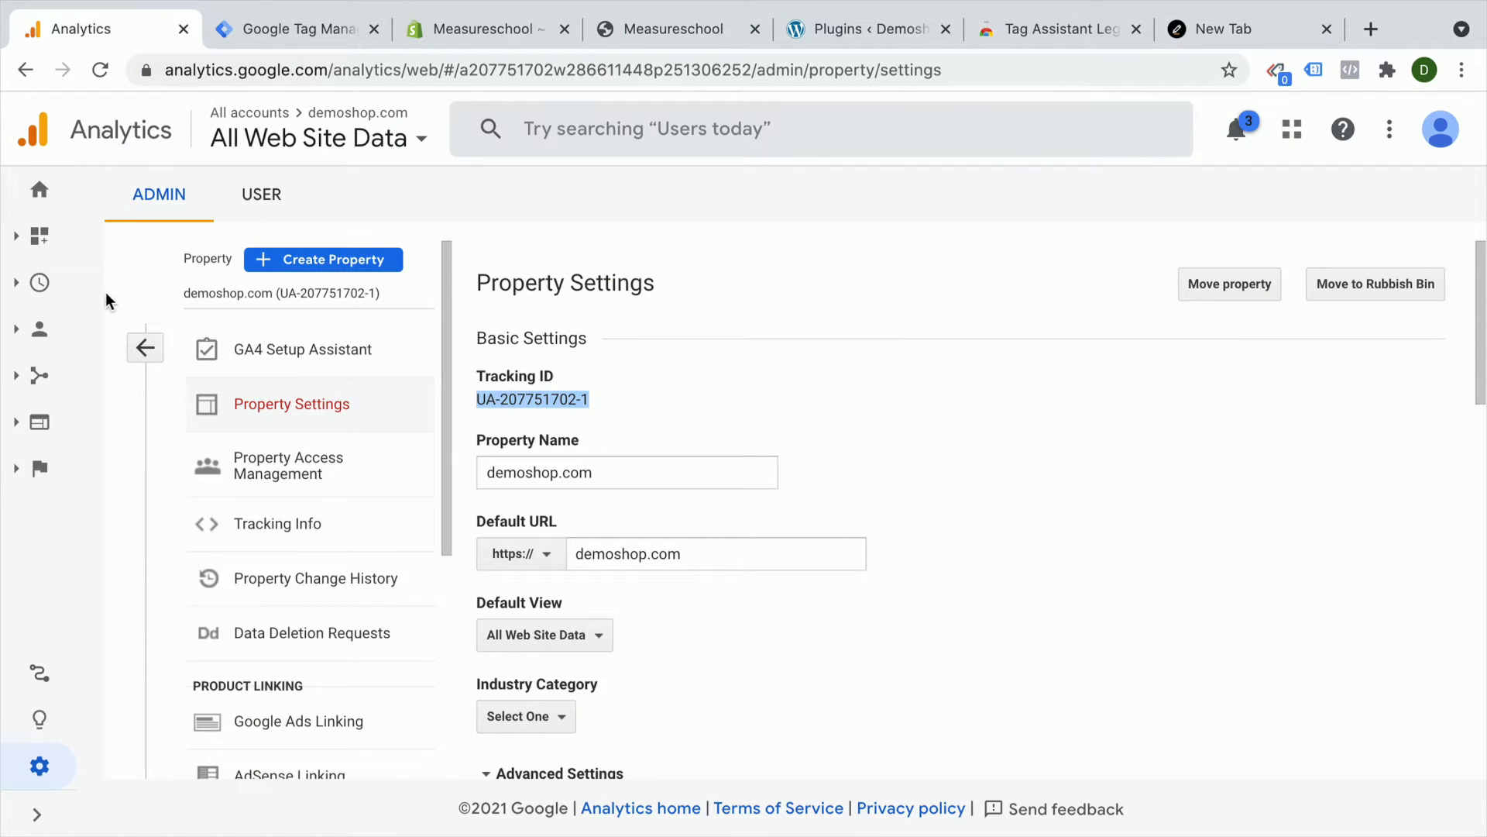
{"action": "left_click", "coordinate": [40, 293]}
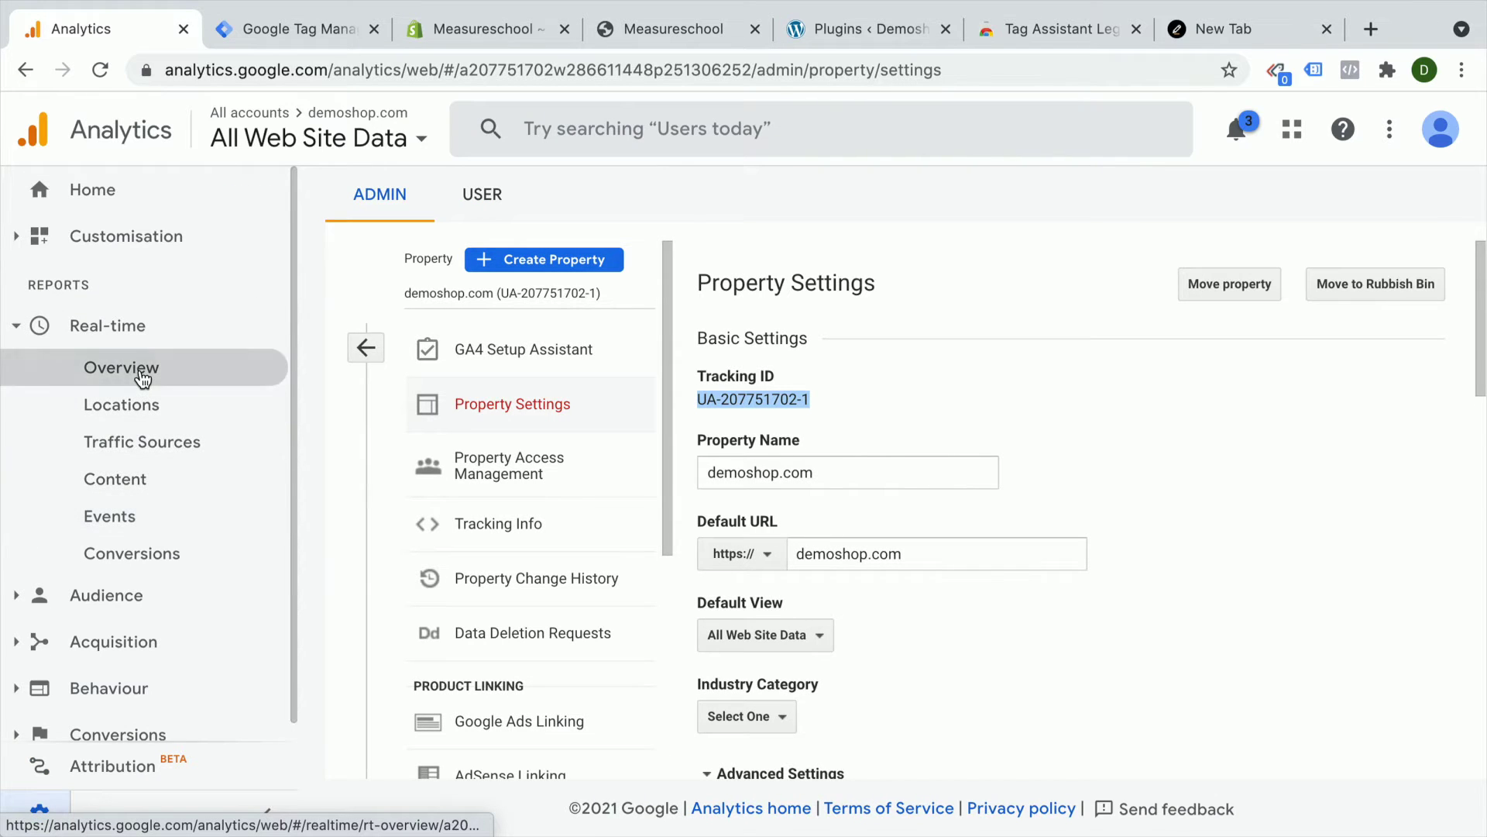
{"action": "left_click", "coordinate": [142, 376]}
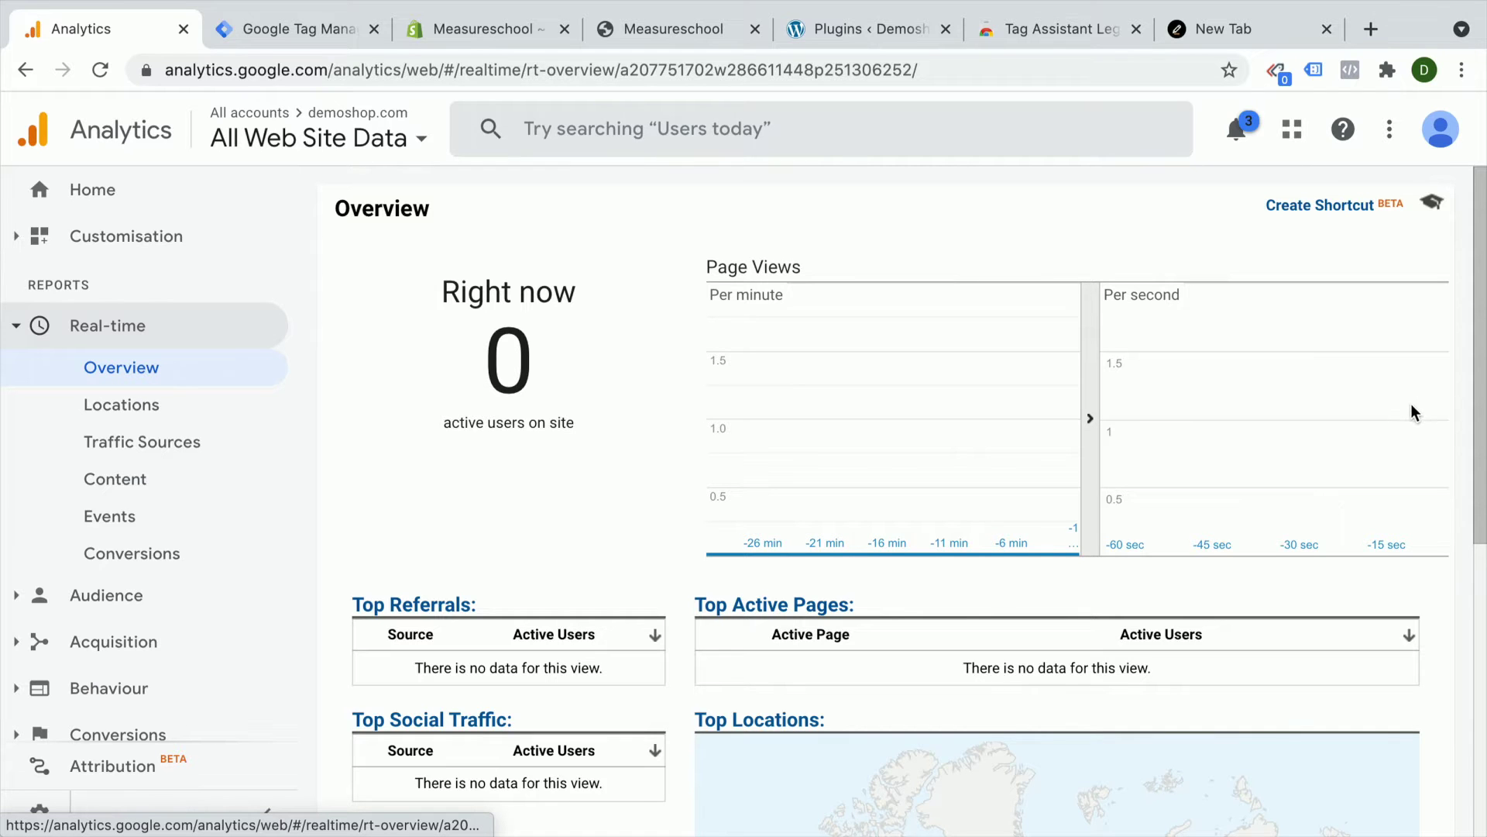
Reload the Measureschool storefront's home page and check for the visit in the Real-time Overview report
{"action": "left_click", "coordinate": [654, 31]}
{"action": "left_click", "coordinate": [725, 350]}
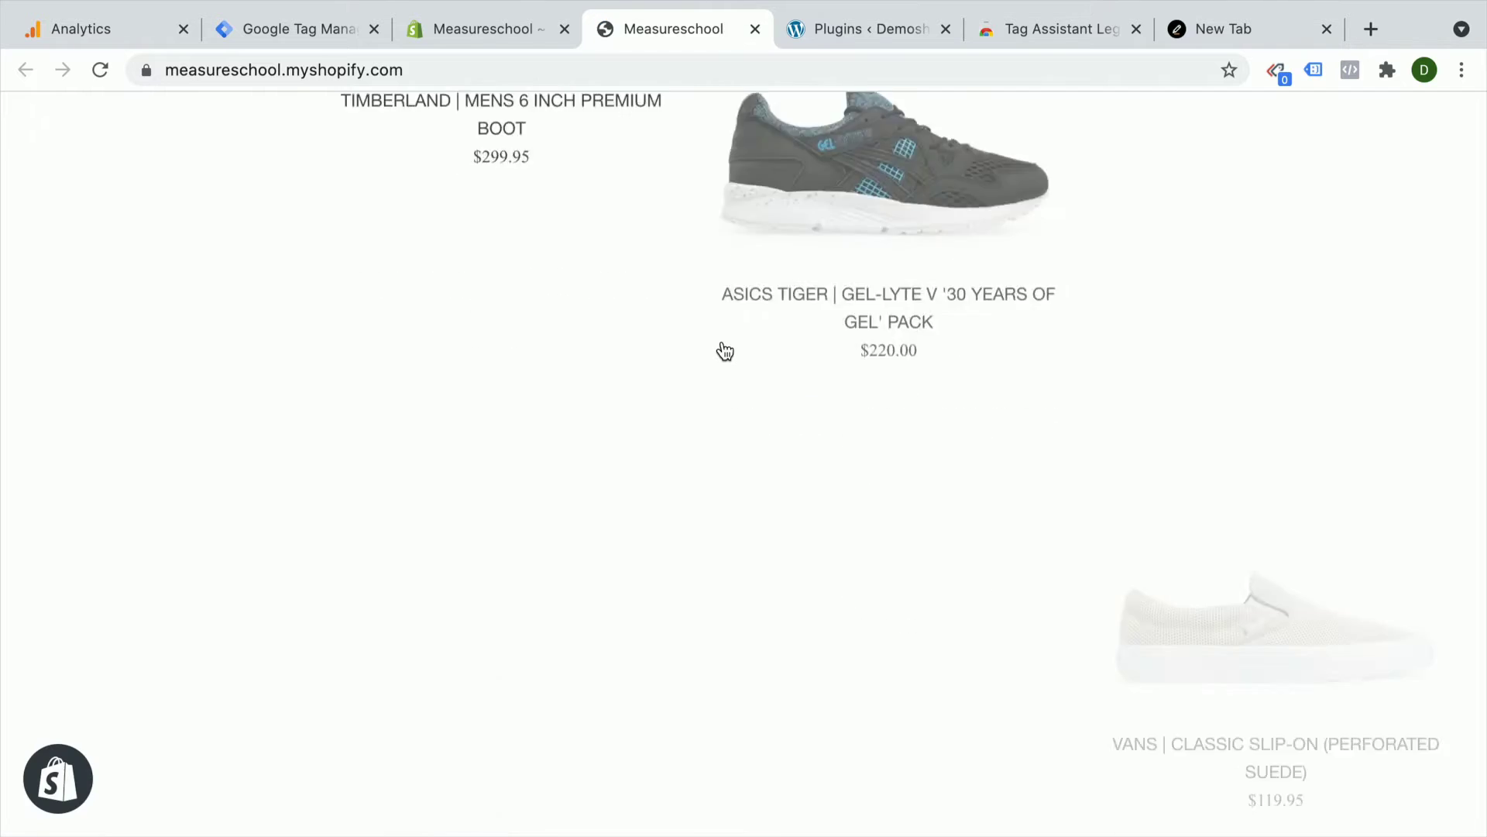
{"action": "left_click", "coordinate": [104, 27]}
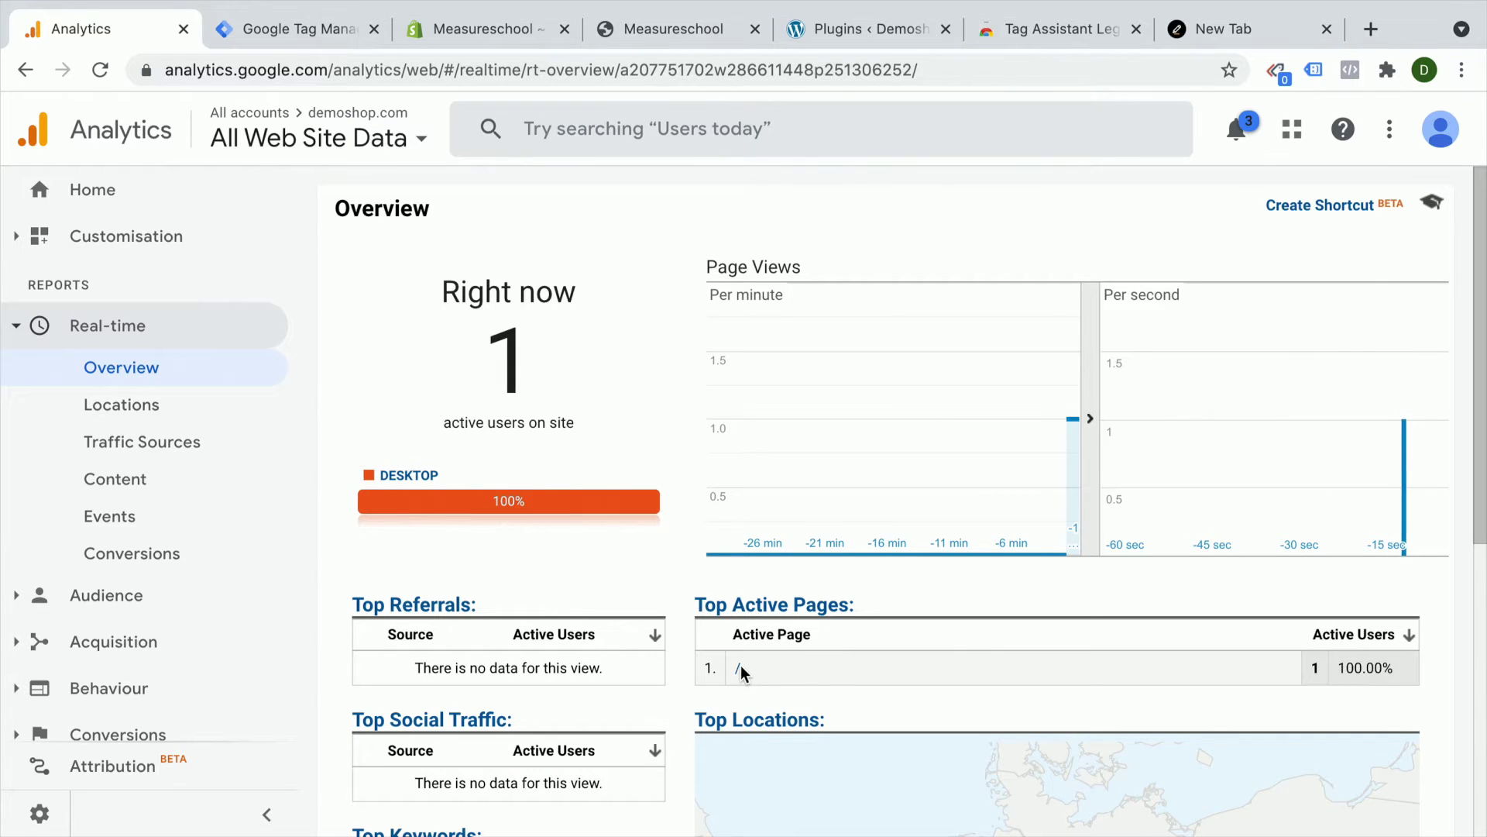
View the NIKE | CRACKLE PRINT TB TEE product page in the storefront and check Real-time Overview for its page view
{"action": "left_click", "coordinate": [695, 15]}
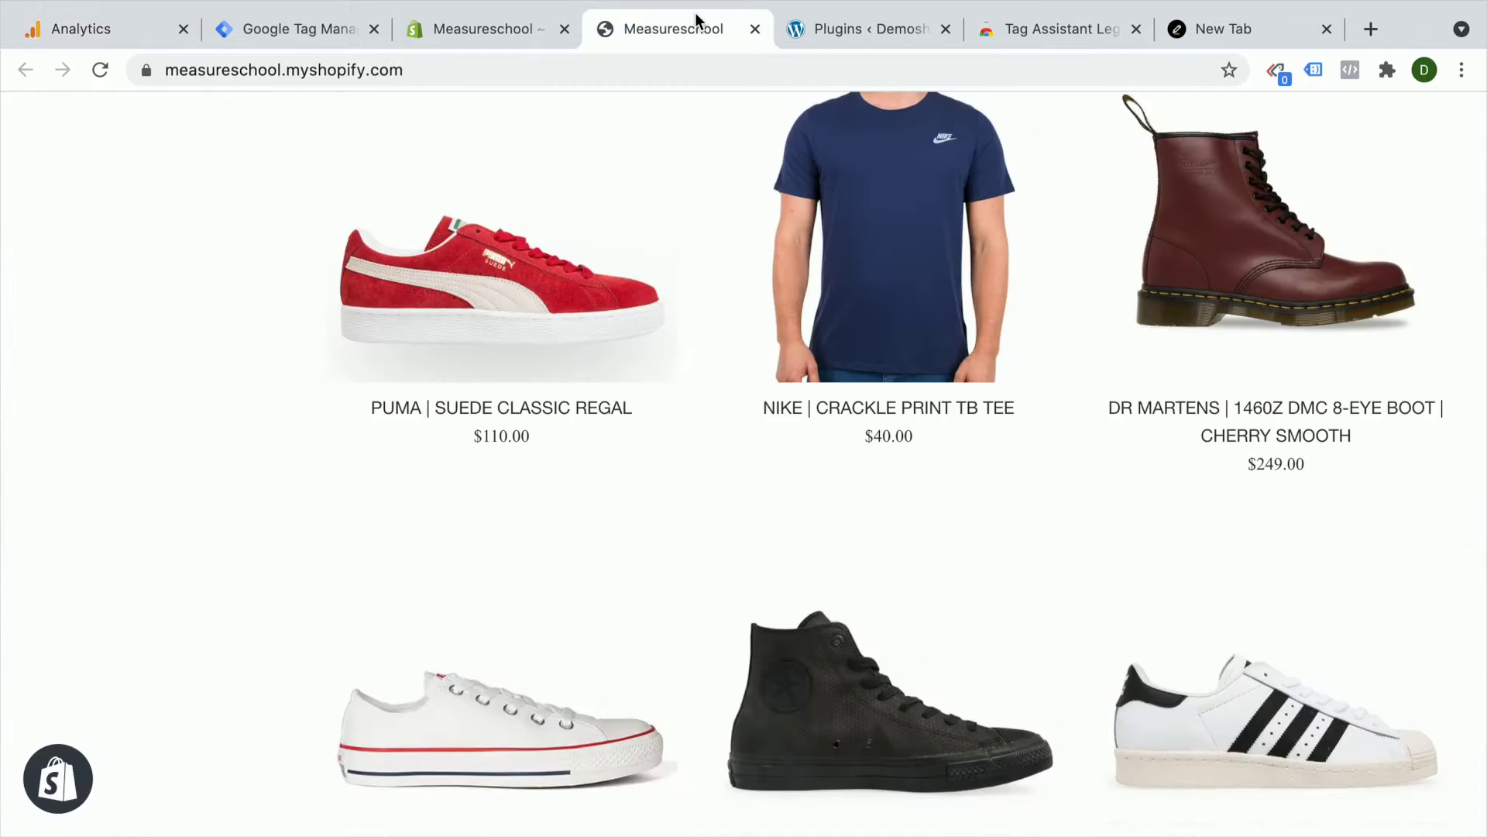
{"action": "left_click", "coordinate": [846, 344]}
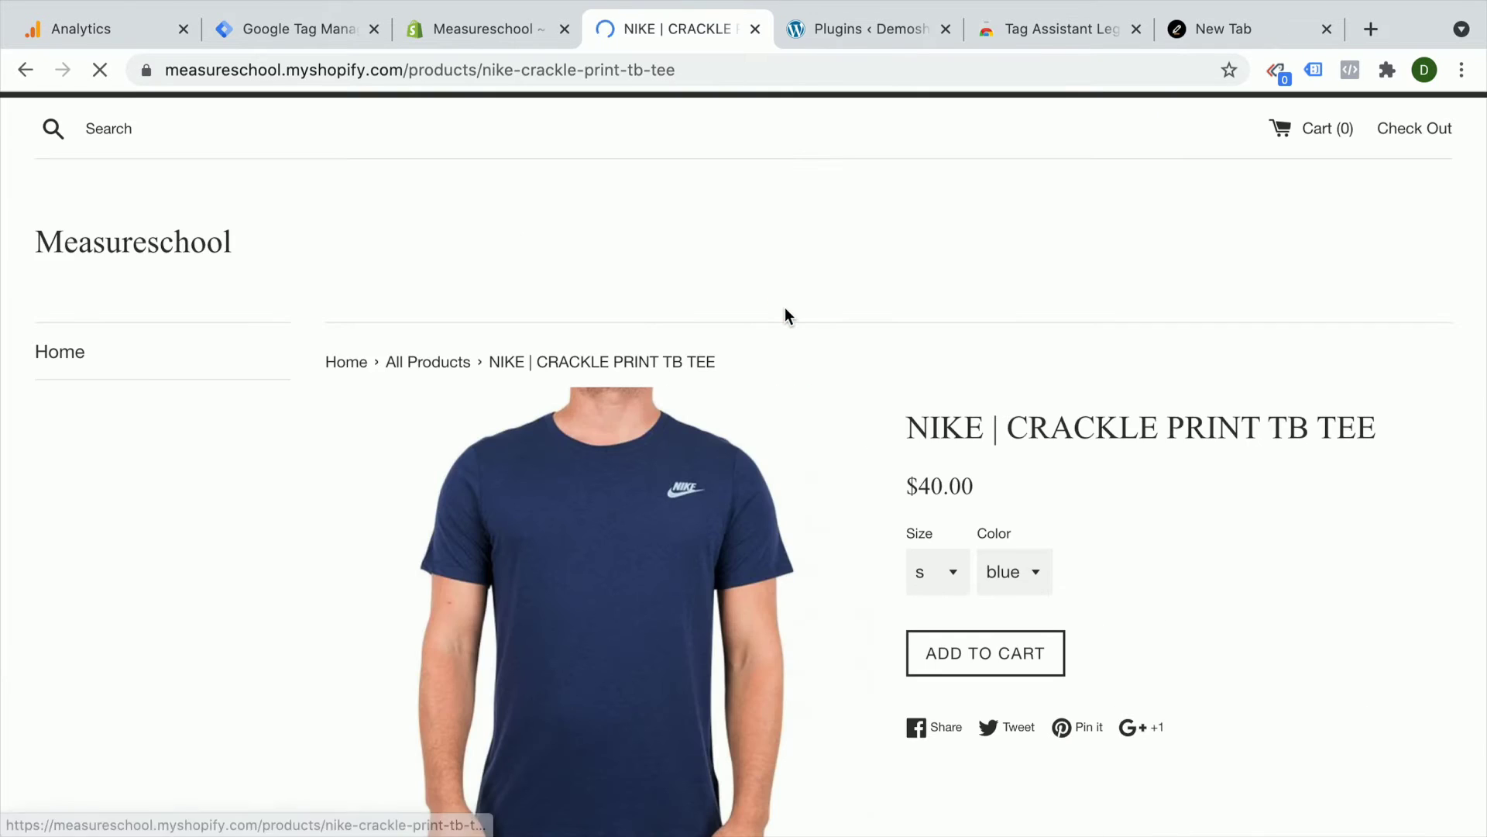
{"action": "left_click", "coordinate": [97, 31]}
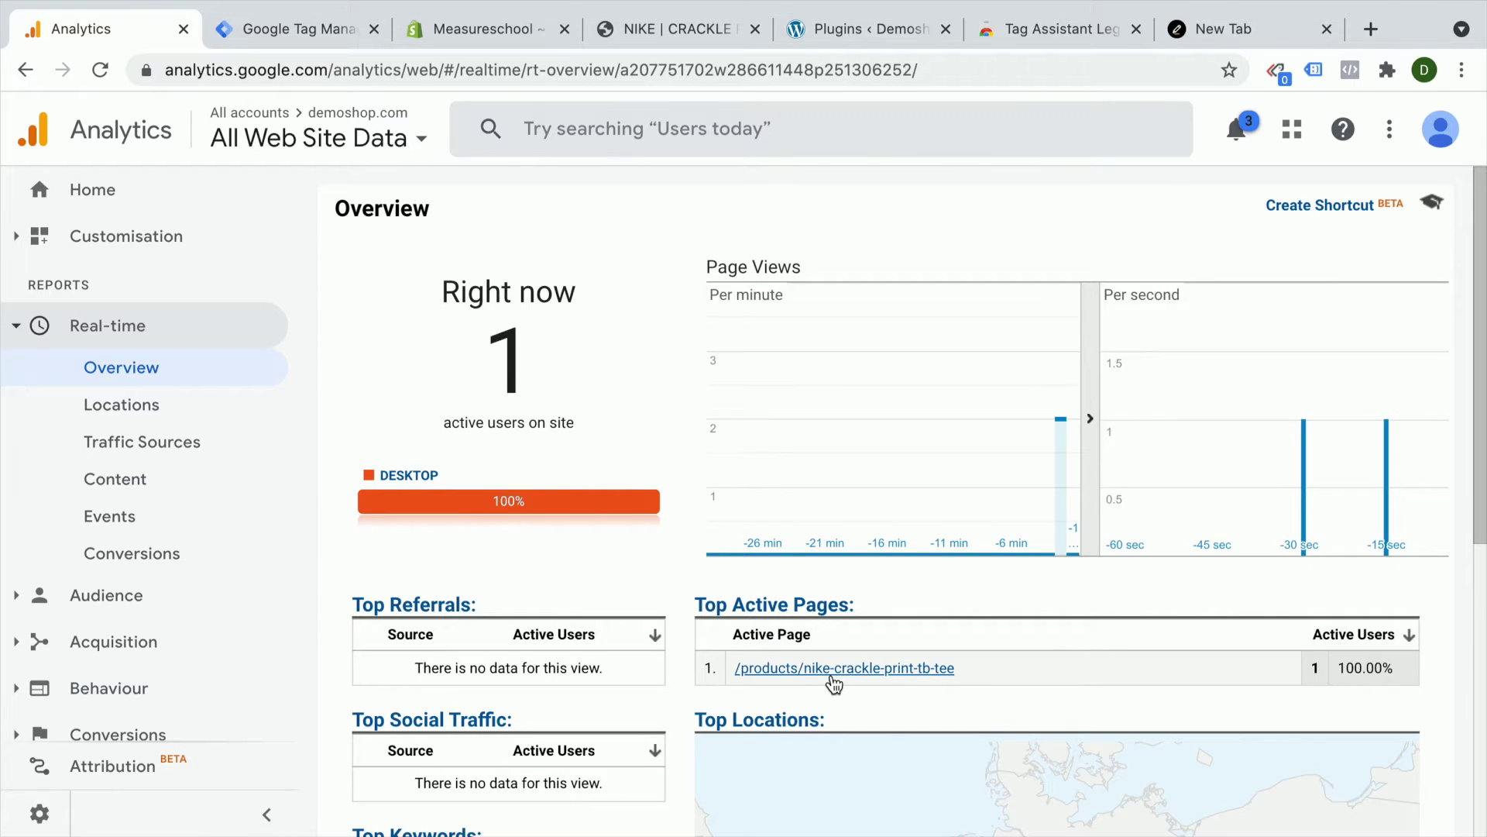
Switch to the Demoshop WordPress admin, view the site in a separate tab and look through its home page
{"action": "left_click", "coordinate": [507, 24]}
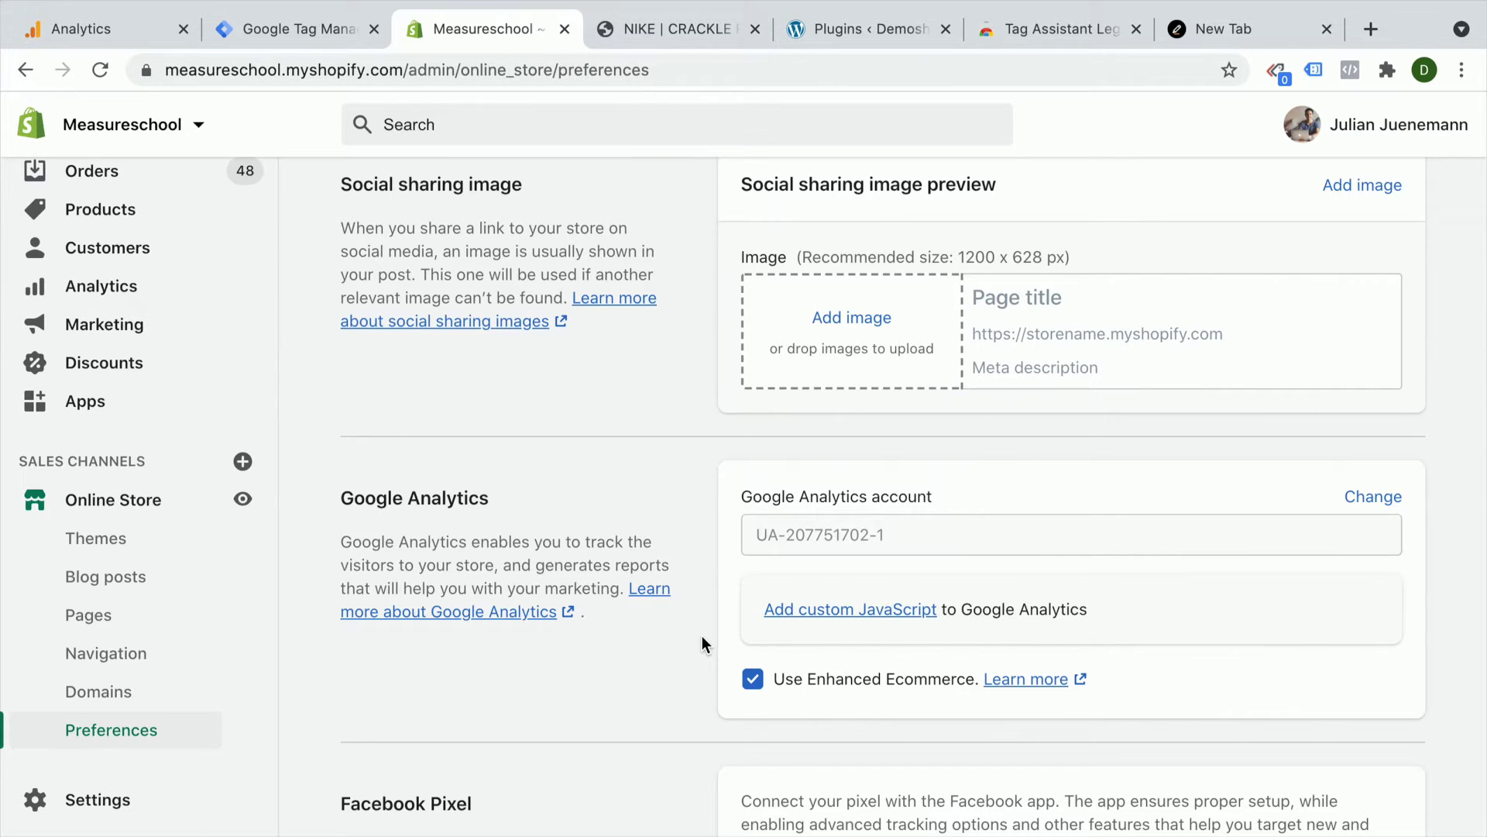
{"action": "left_click", "coordinate": [844, 33]}
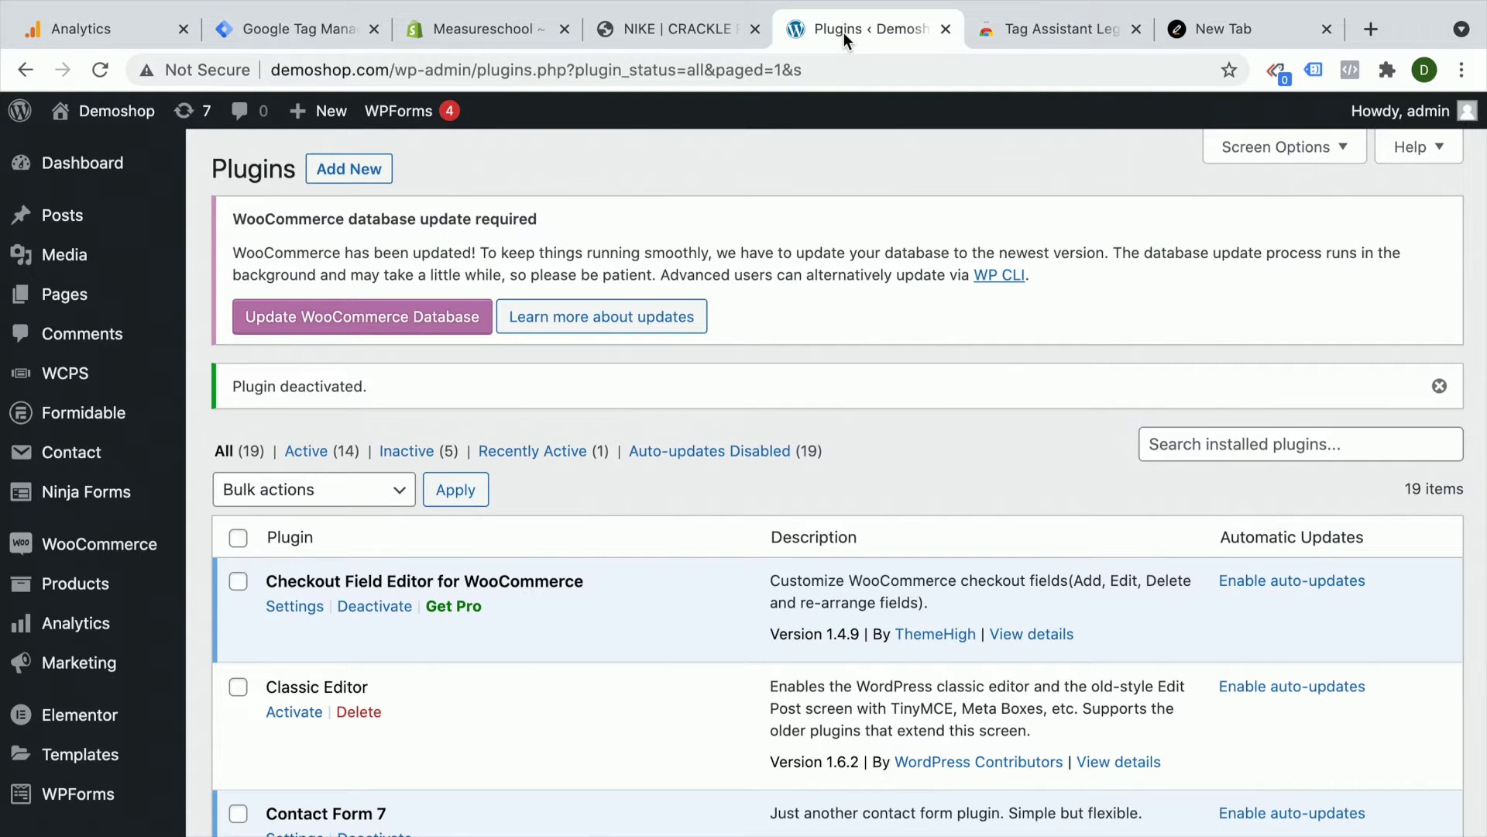
{"action": "left_click", "coordinate": [116, 111], "text": "super"}
{"action": "left_click", "coordinate": [934, 26]}
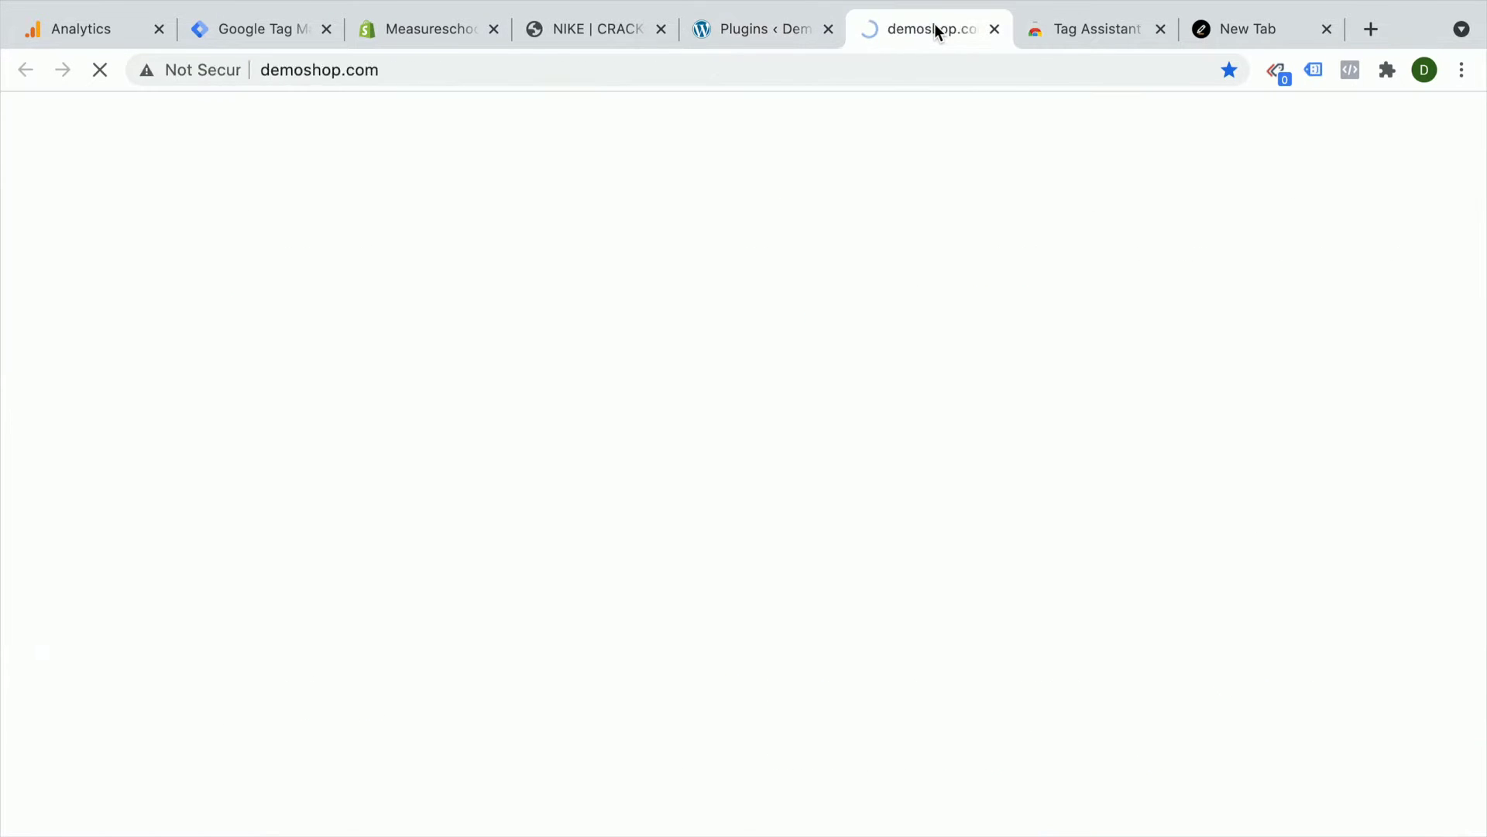
{"action": "mouse_move", "coordinate": [432, 294]}
{"action": "scroll", "coordinate": [328, 370], "scroll_direction": "down", "scroll_amount": 10}
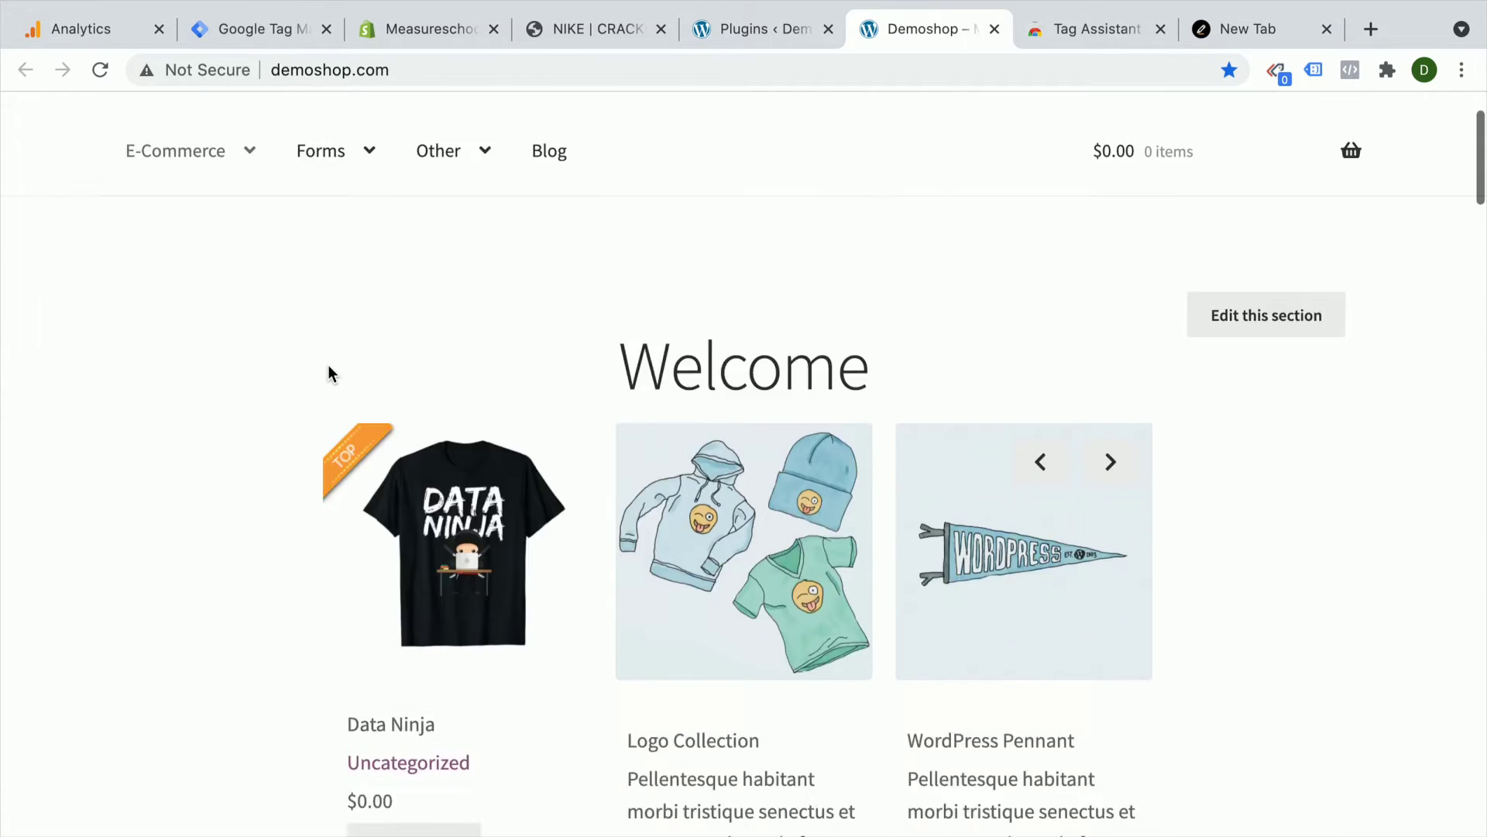
{"action": "scroll", "coordinate": [331, 375], "scroll_direction": "down", "scroll_amount": 8}
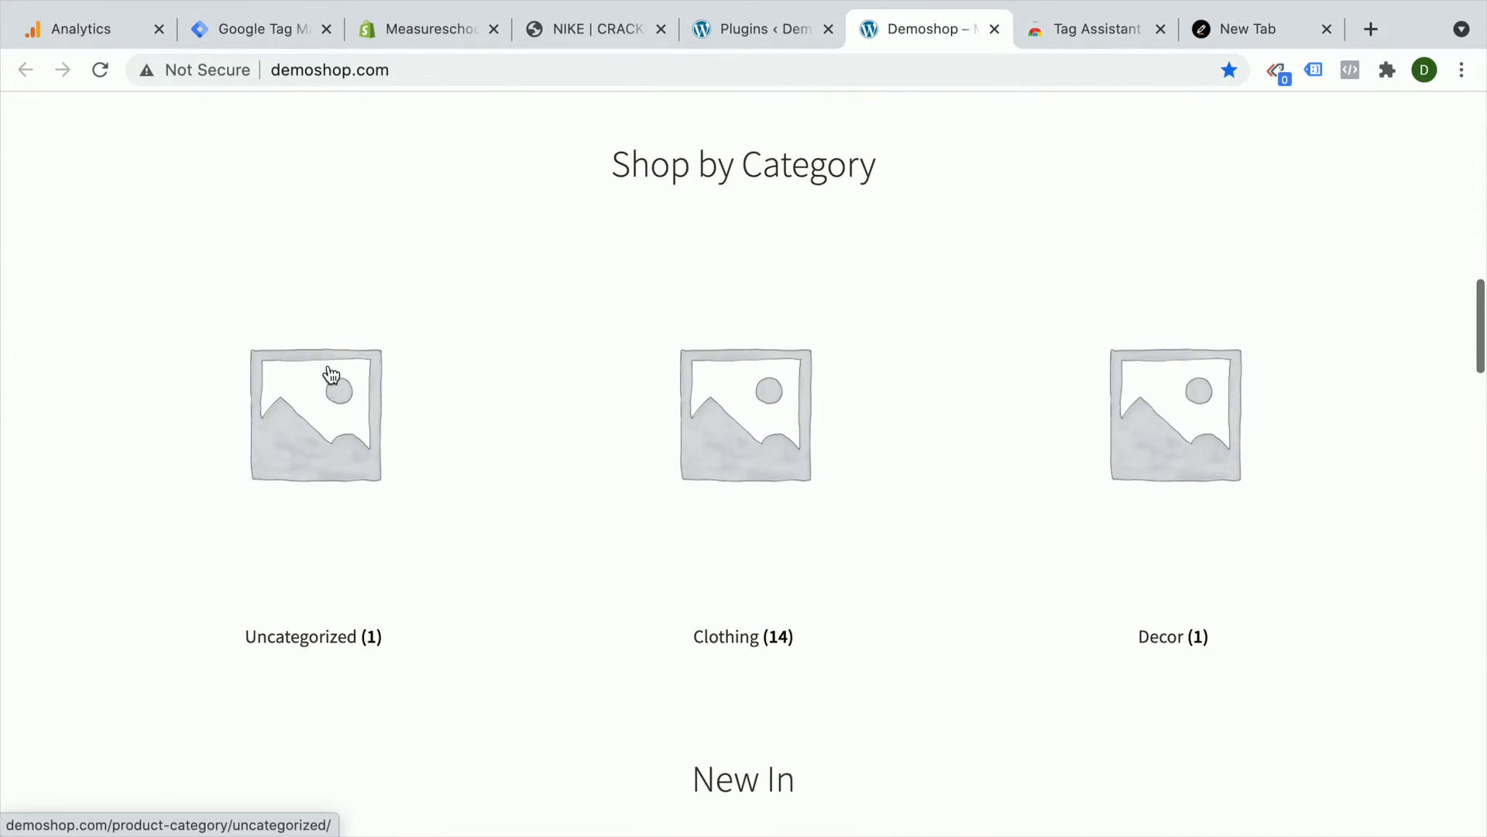
{"action": "scroll", "coordinate": [331, 374], "scroll_direction": "down", "scroll_amount": 3}
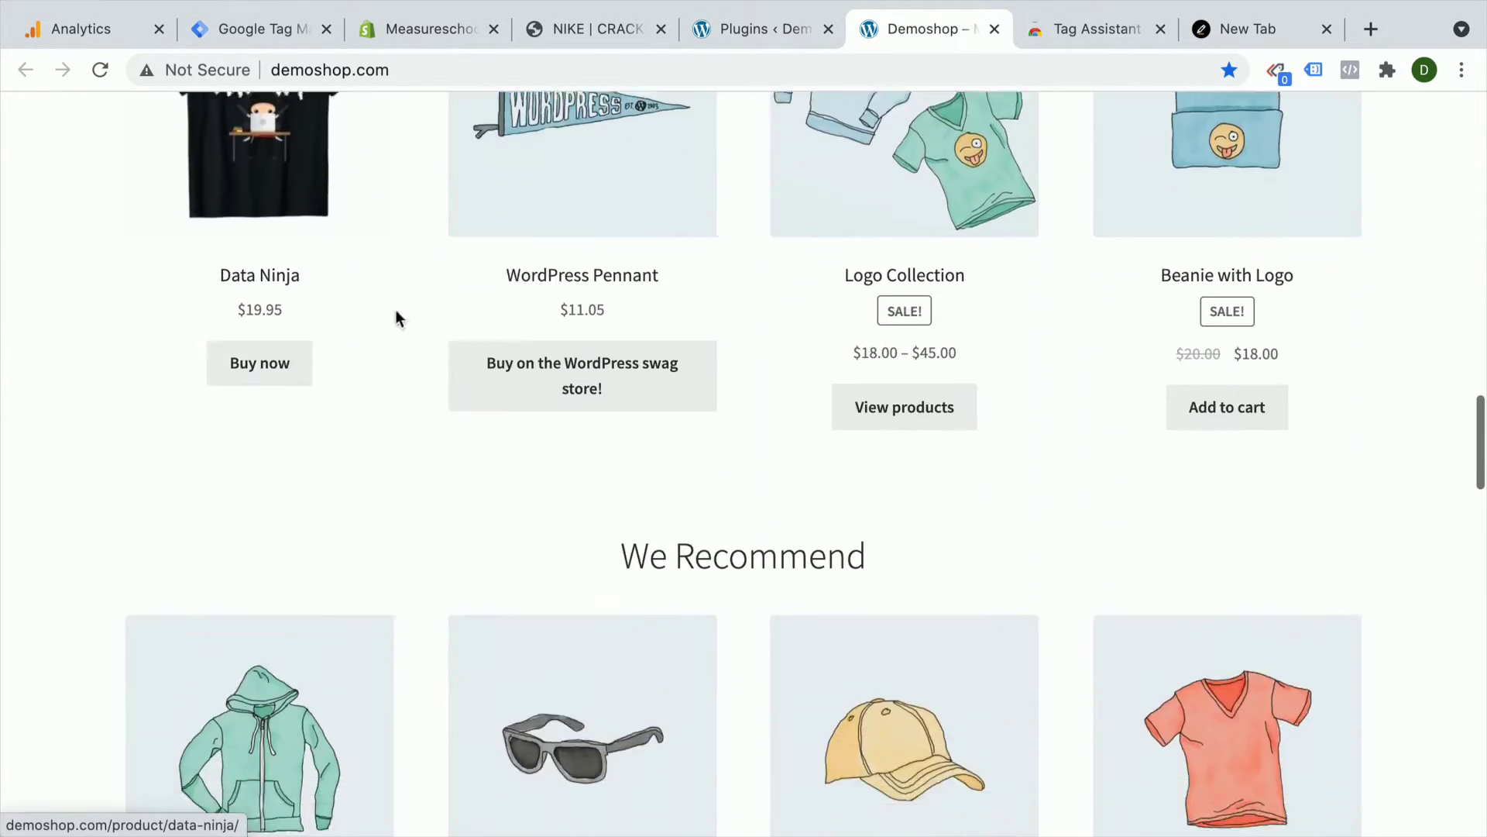
Return to the WordPress admin and search the installable plugins for "google analytics"
{"action": "left_click", "coordinate": [760, 28]}
{"action": "left_click", "coordinate": [82, 162]}
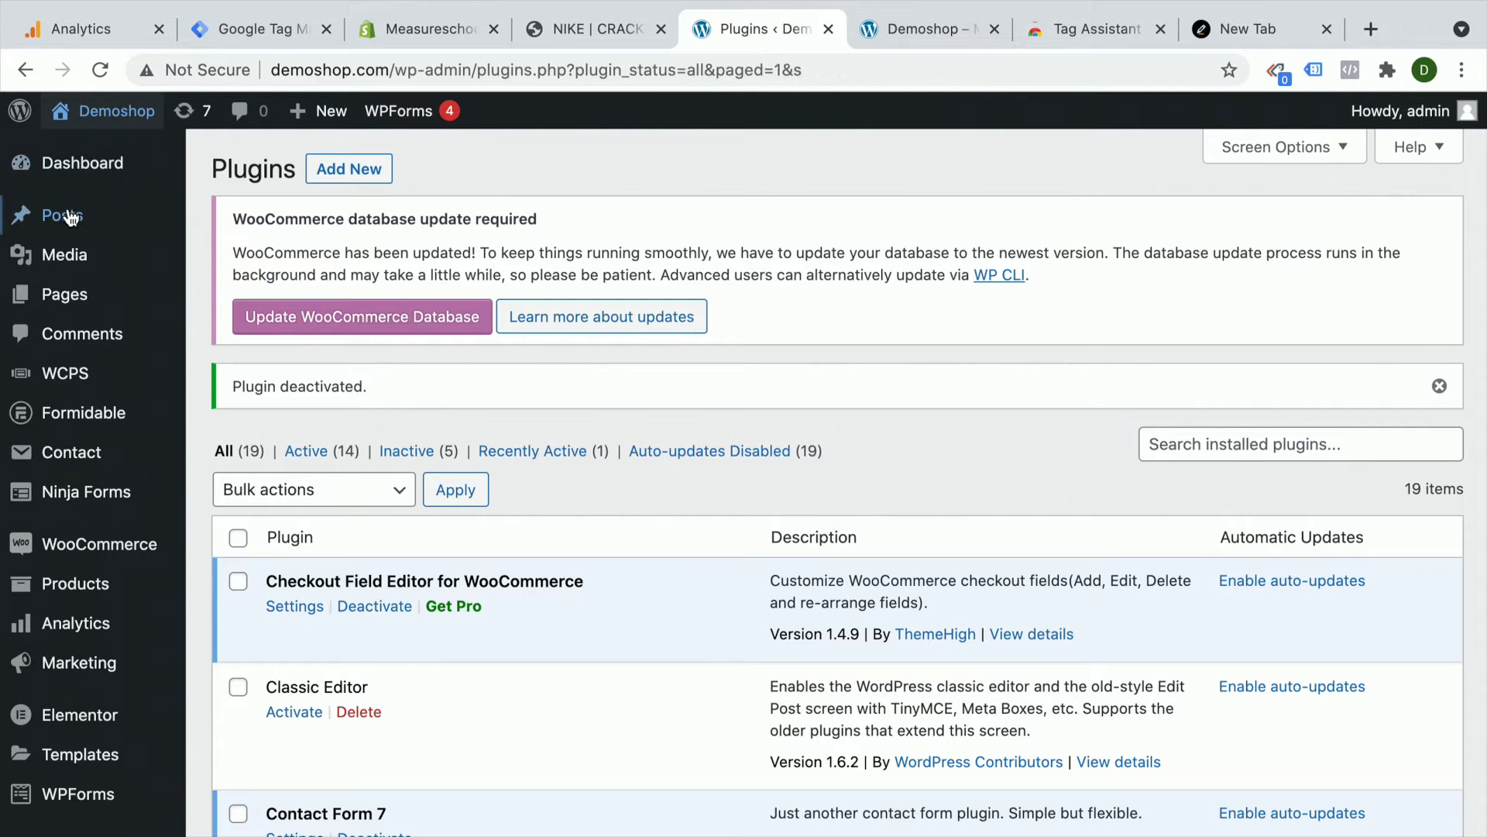
{"action": "scroll", "coordinate": [67, 310], "scroll_direction": "down", "scroll_amount": 5}
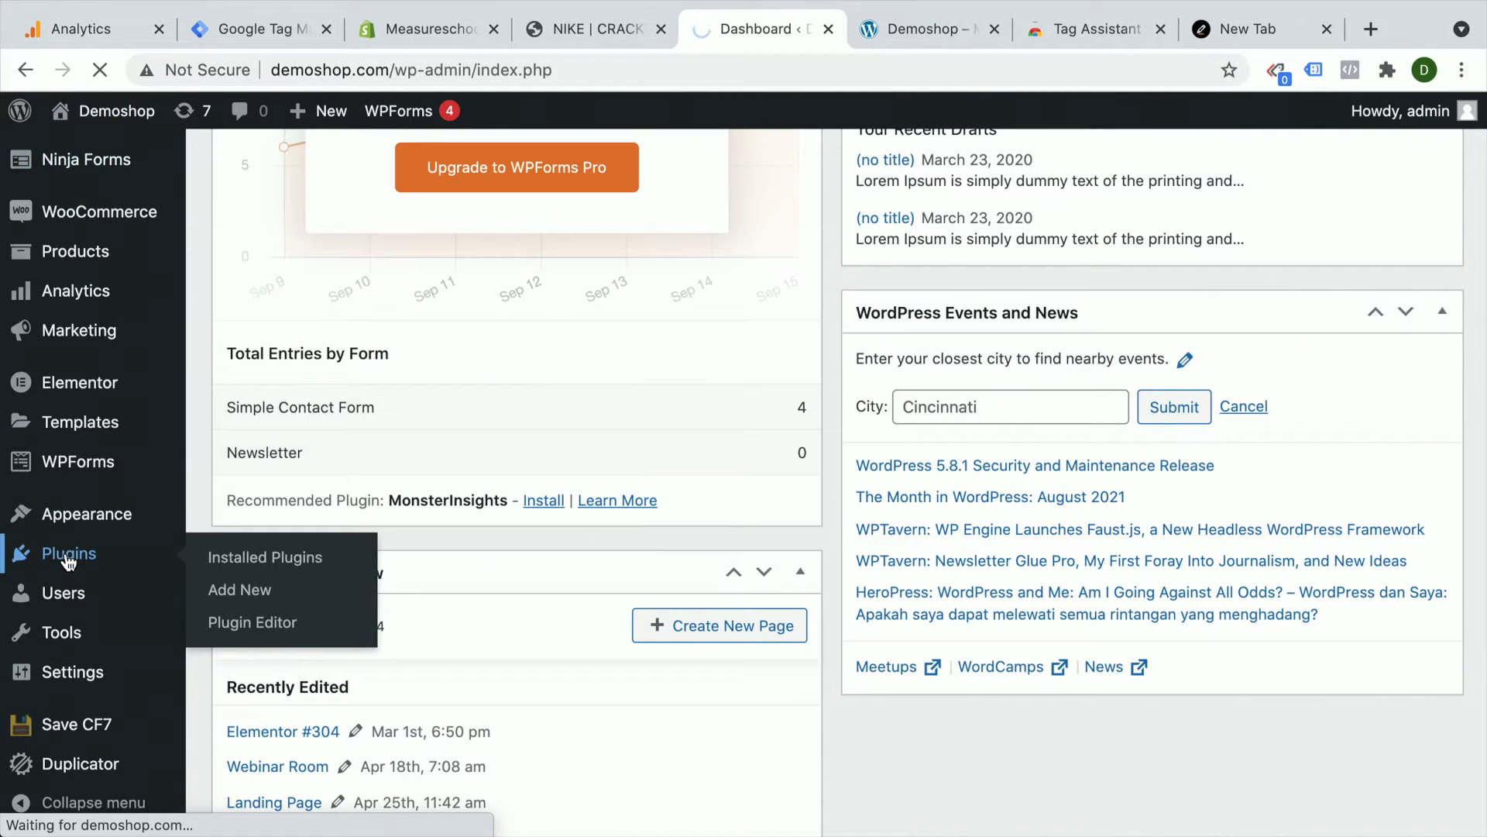
{"action": "left_click", "coordinate": [257, 603]}
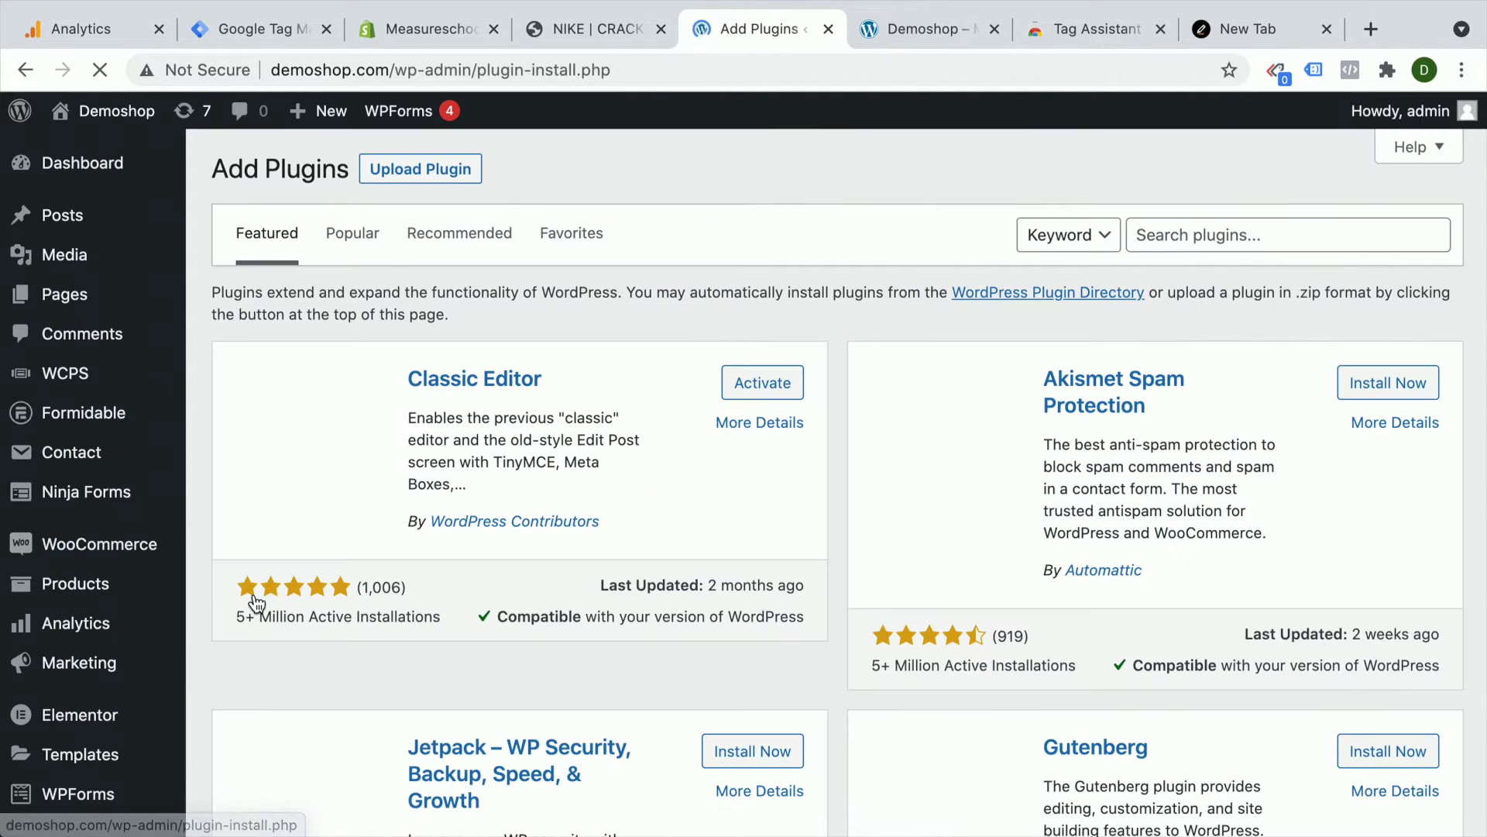
{"action": "left_click", "coordinate": [1186, 236]}
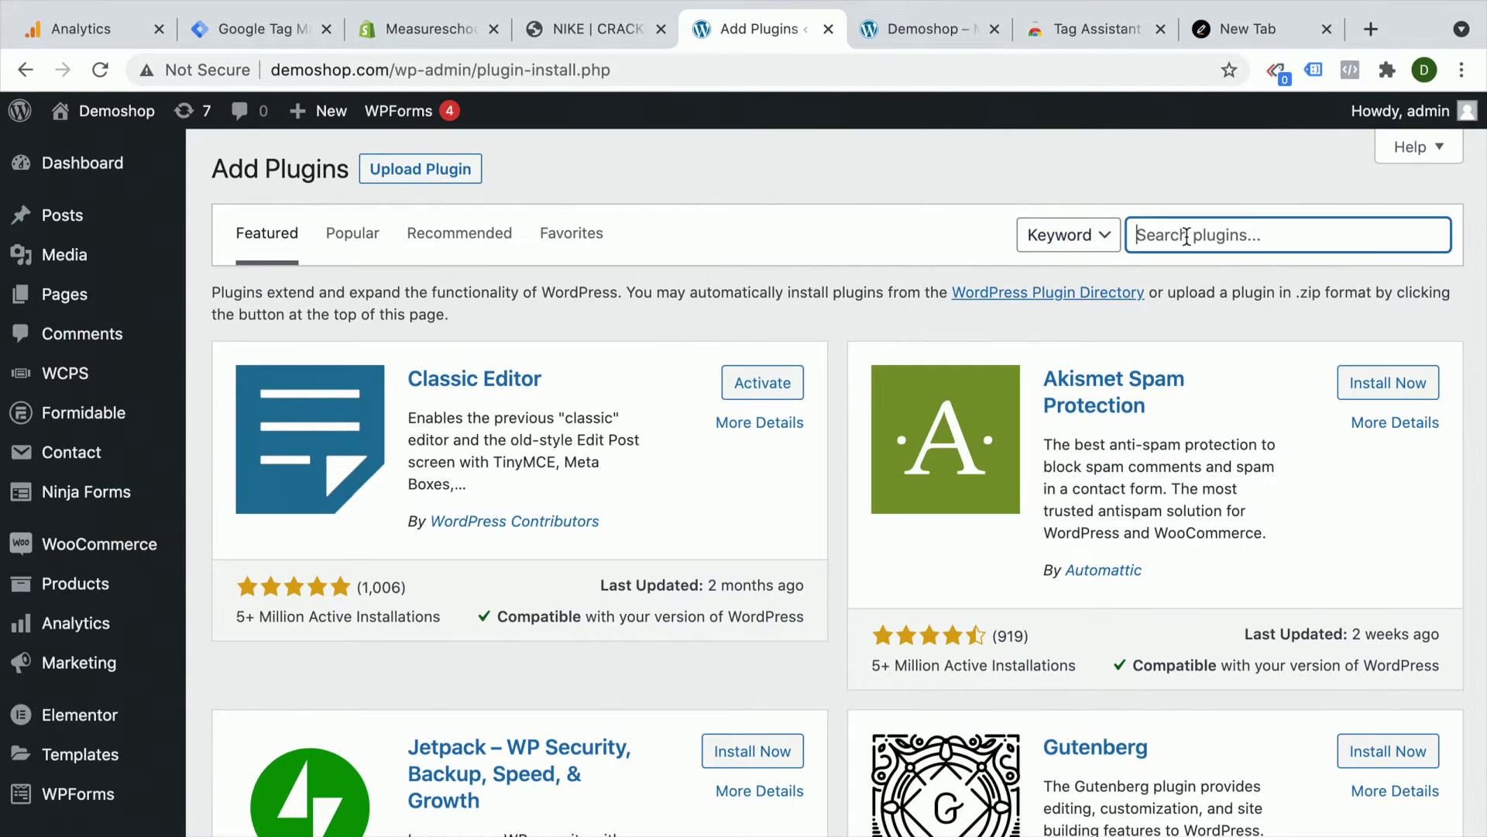
{"action": "type", "text": "google analytics"}
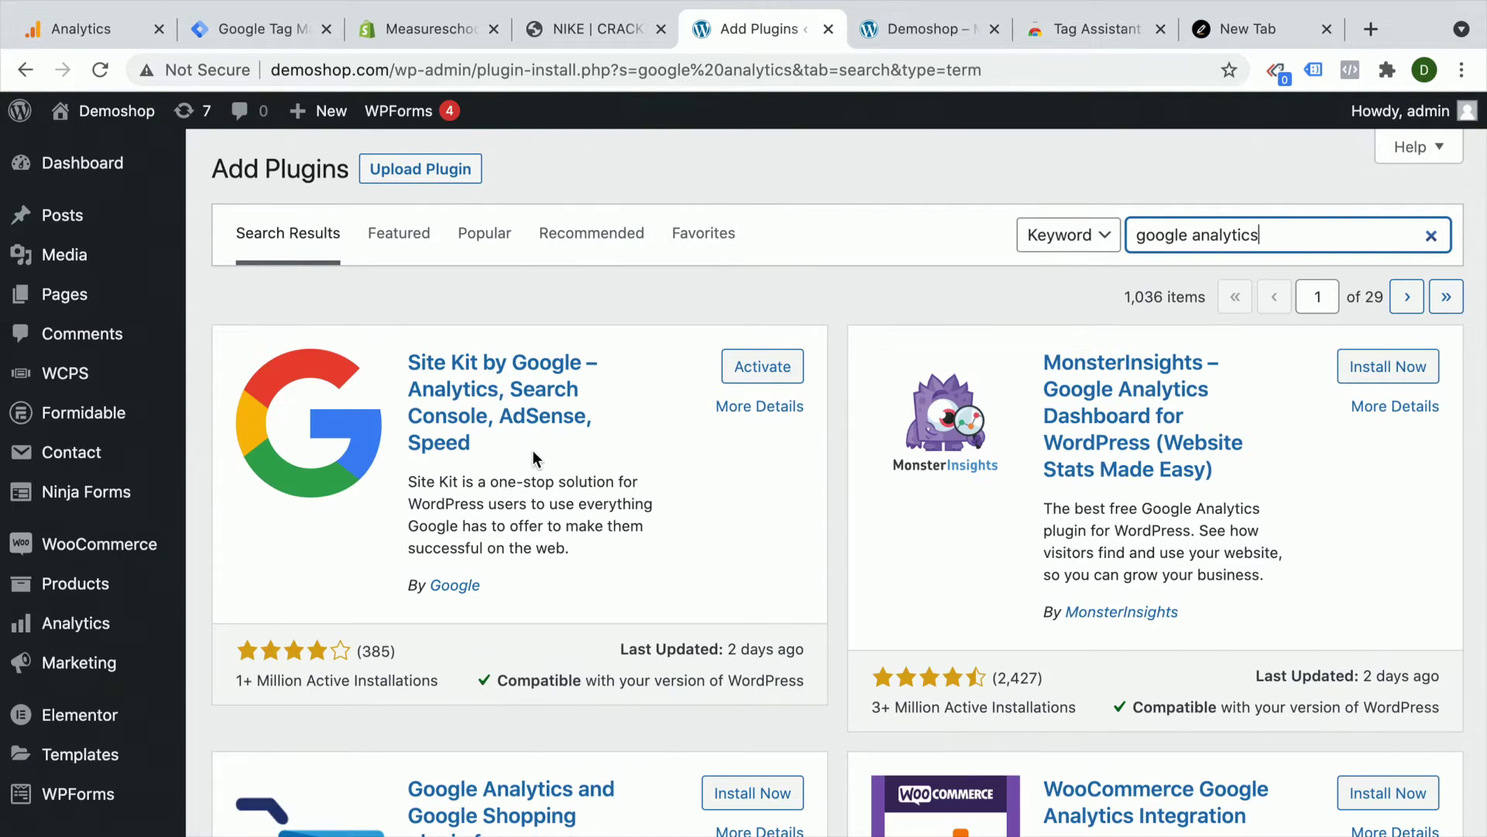
Install and activate the GA Google Analytics plugin by Jeff Starr
{"action": "scroll", "coordinate": [533, 449], "scroll_direction": "down", "scroll_amount": 5}
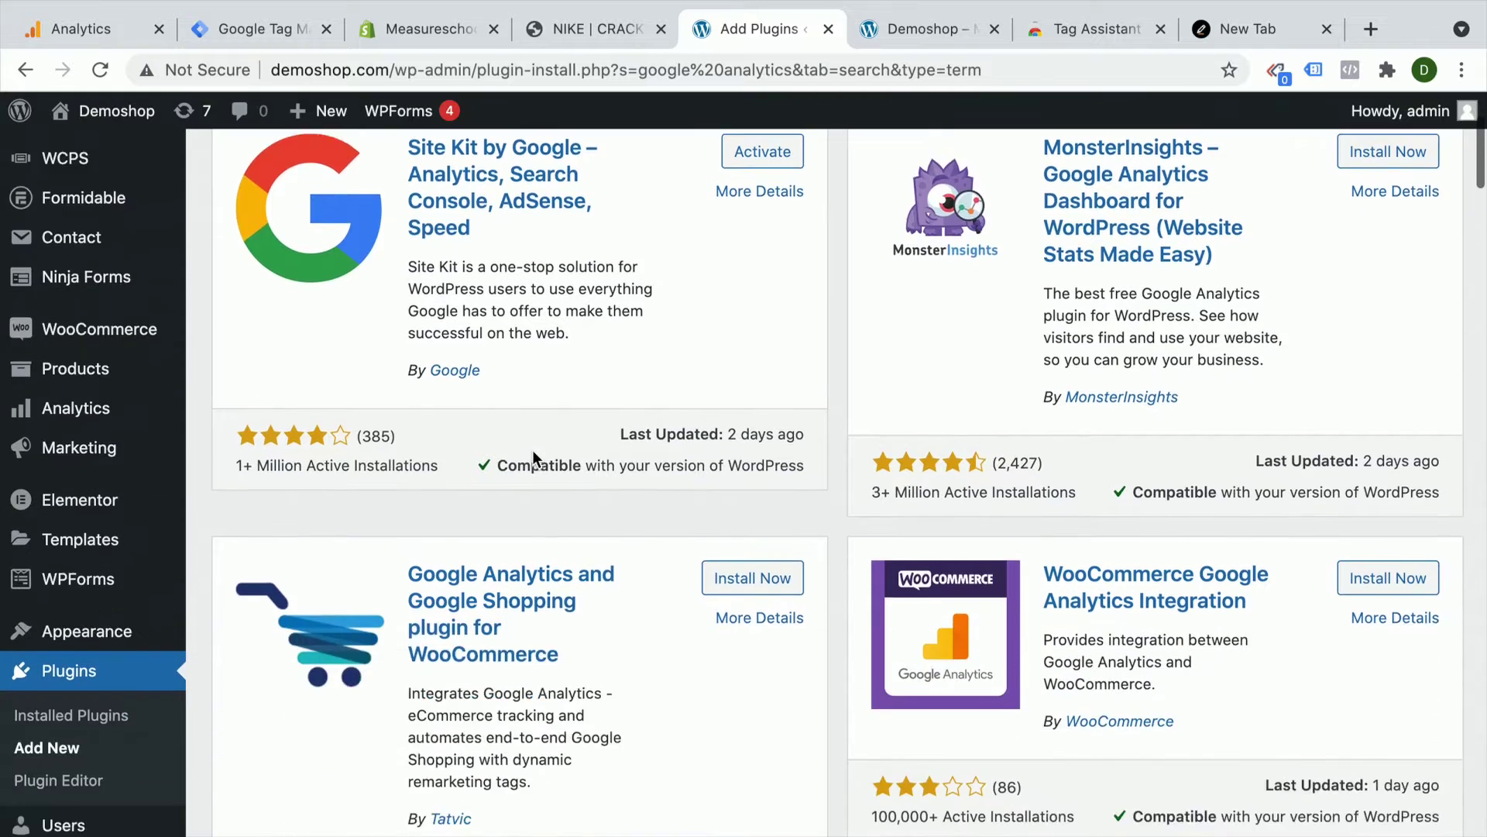
{"action": "scroll", "coordinate": [533, 449], "scroll_direction": "down", "scroll_amount": 6}
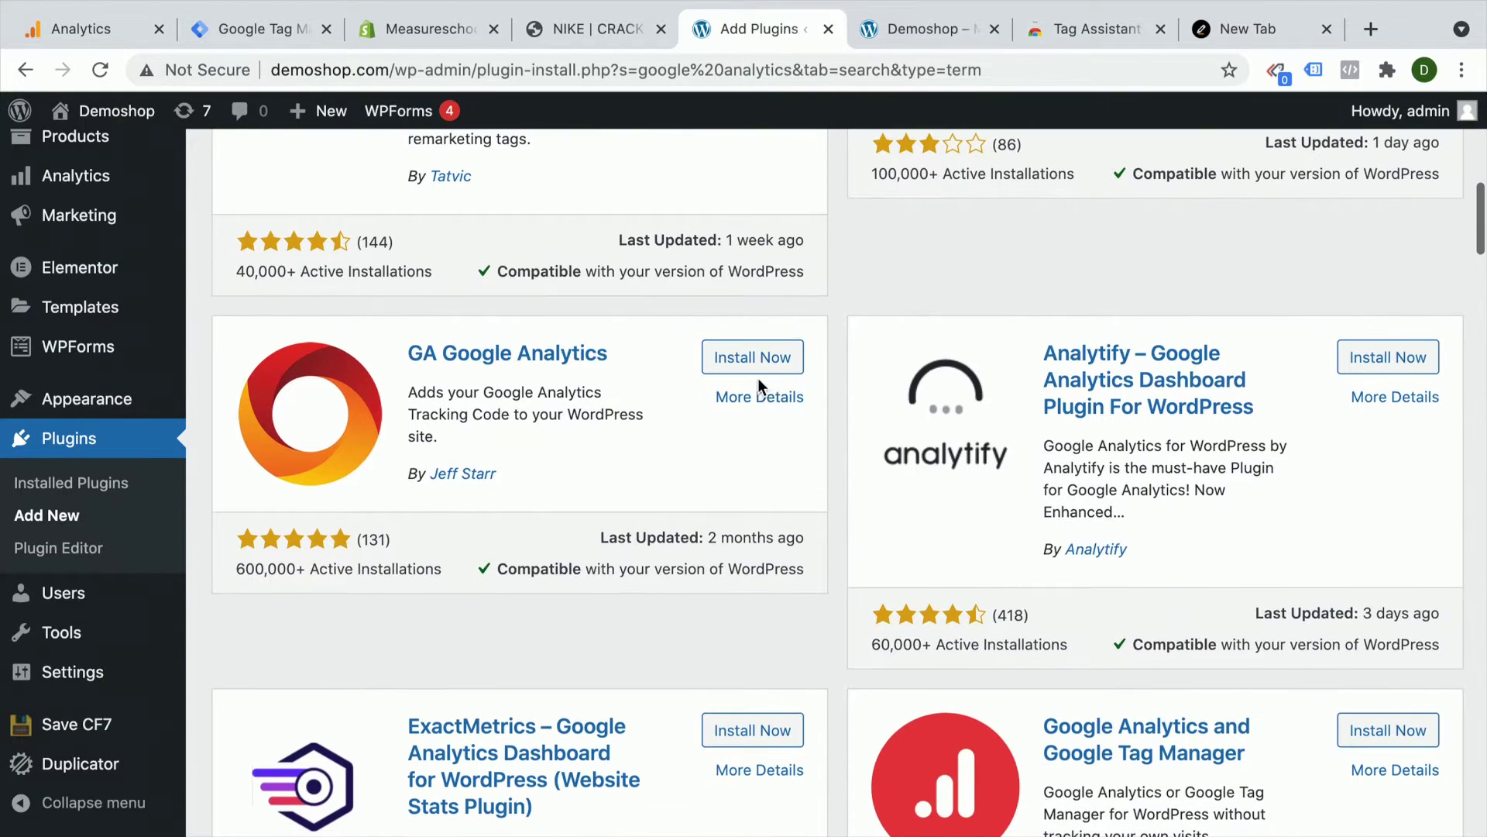
{"action": "left_click", "coordinate": [762, 359]}
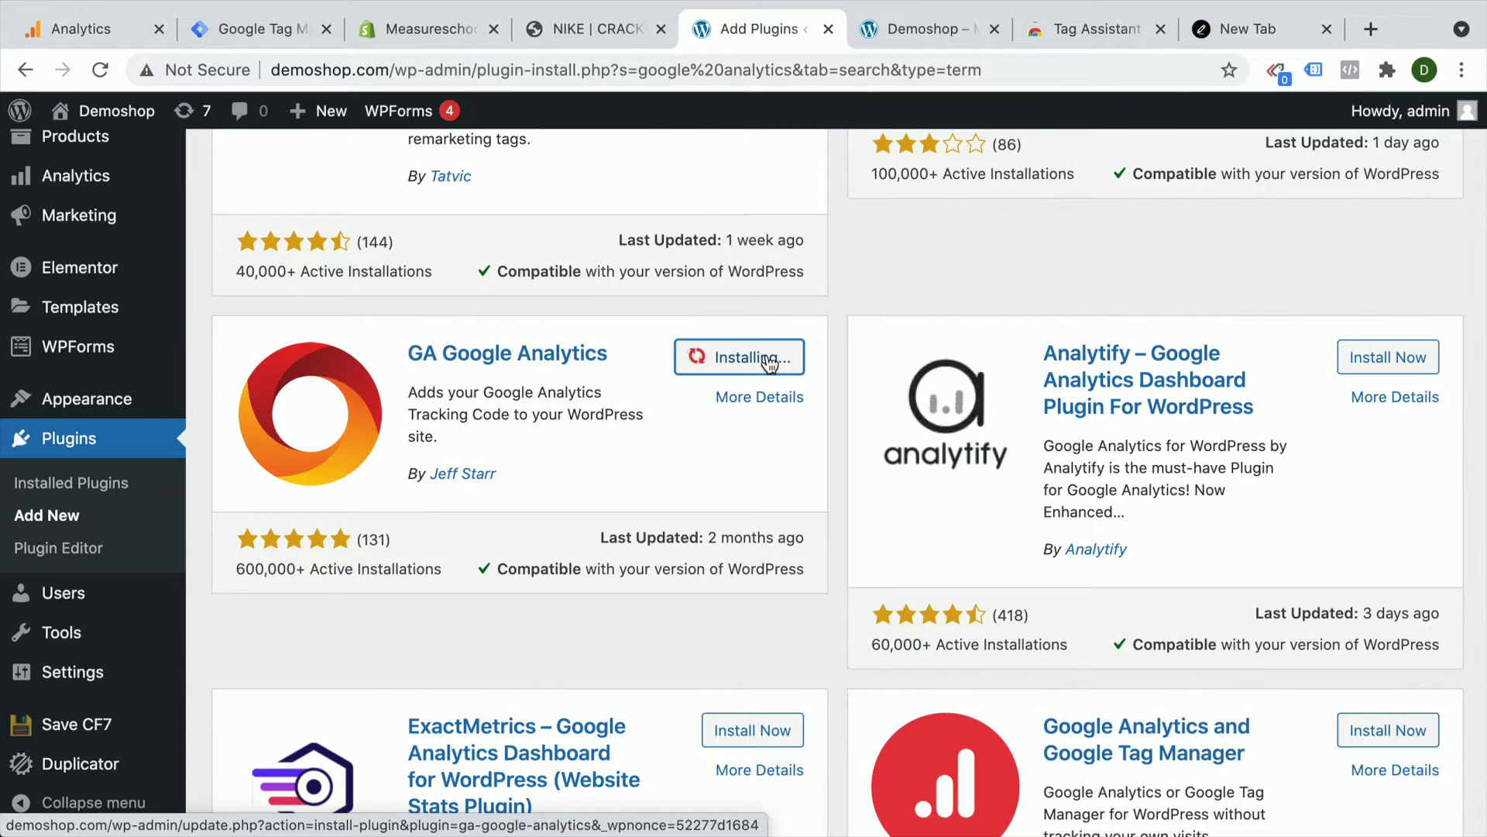
{"action": "left_click", "coordinate": [777, 365]}
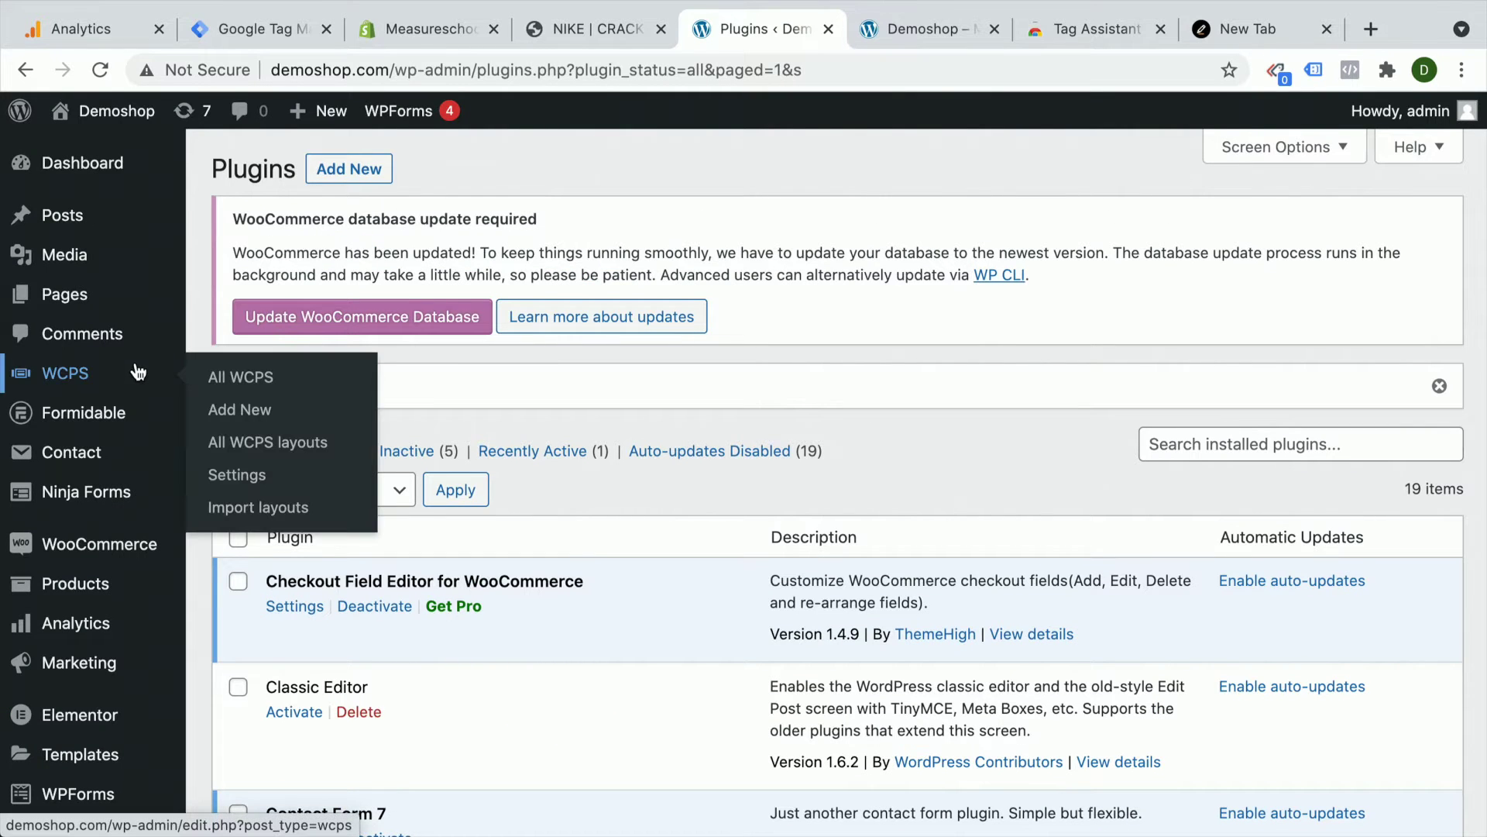
Open the GA Google Analytics plugin's settings page in the WordPress admin and expand its Plugin Settings section
{"action": "mouse_move", "coordinate": [93, 410]}
{"action": "scroll", "coordinate": [93, 410], "scroll_direction": "down", "scroll_amount": 1}
{"action": "scroll", "coordinate": [93, 411], "scroll_direction": "down", "scroll_amount": 6}
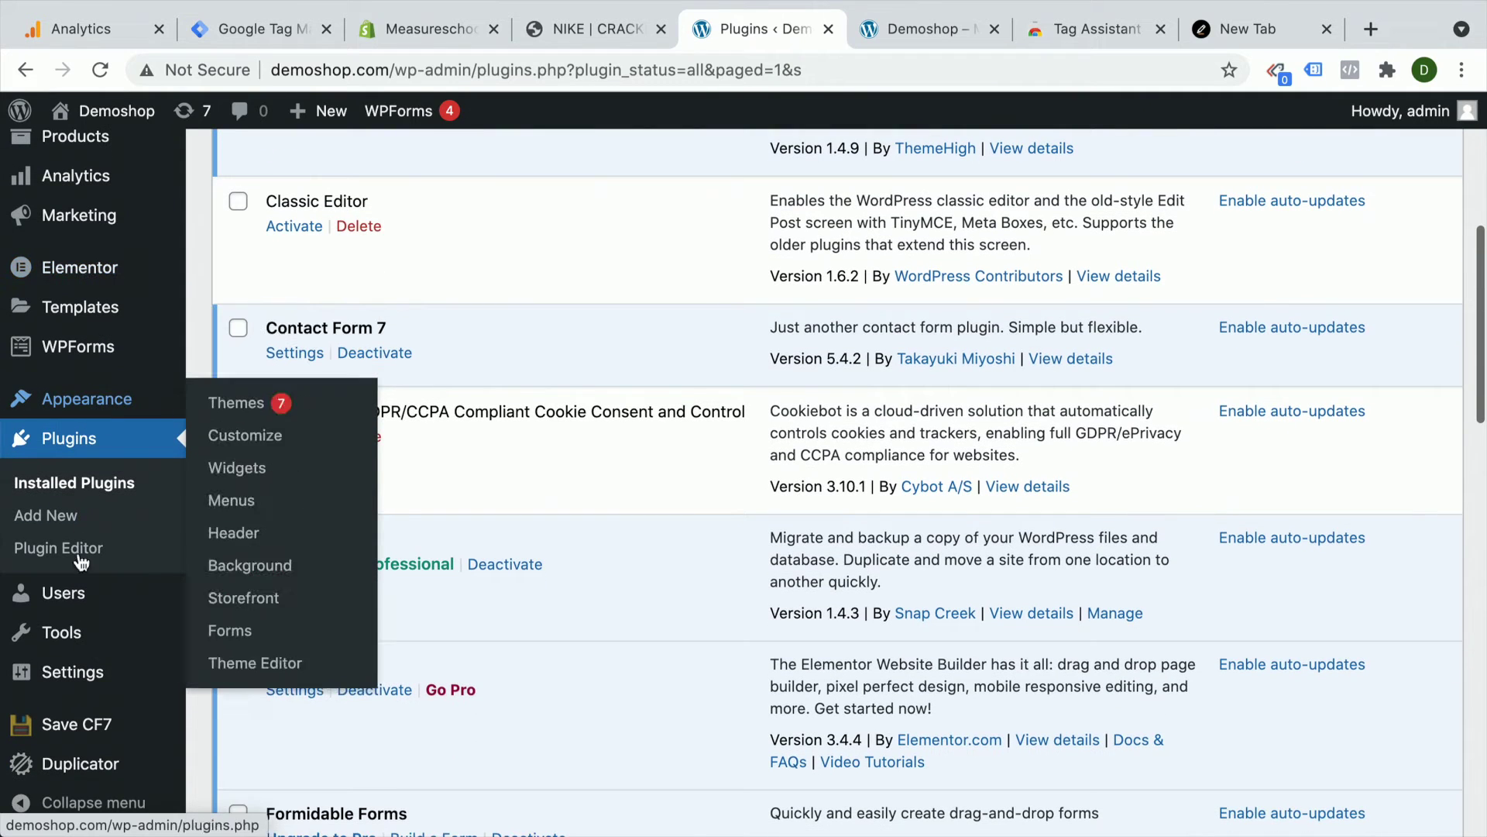
{"action": "mouse_move", "coordinate": [69, 671]}
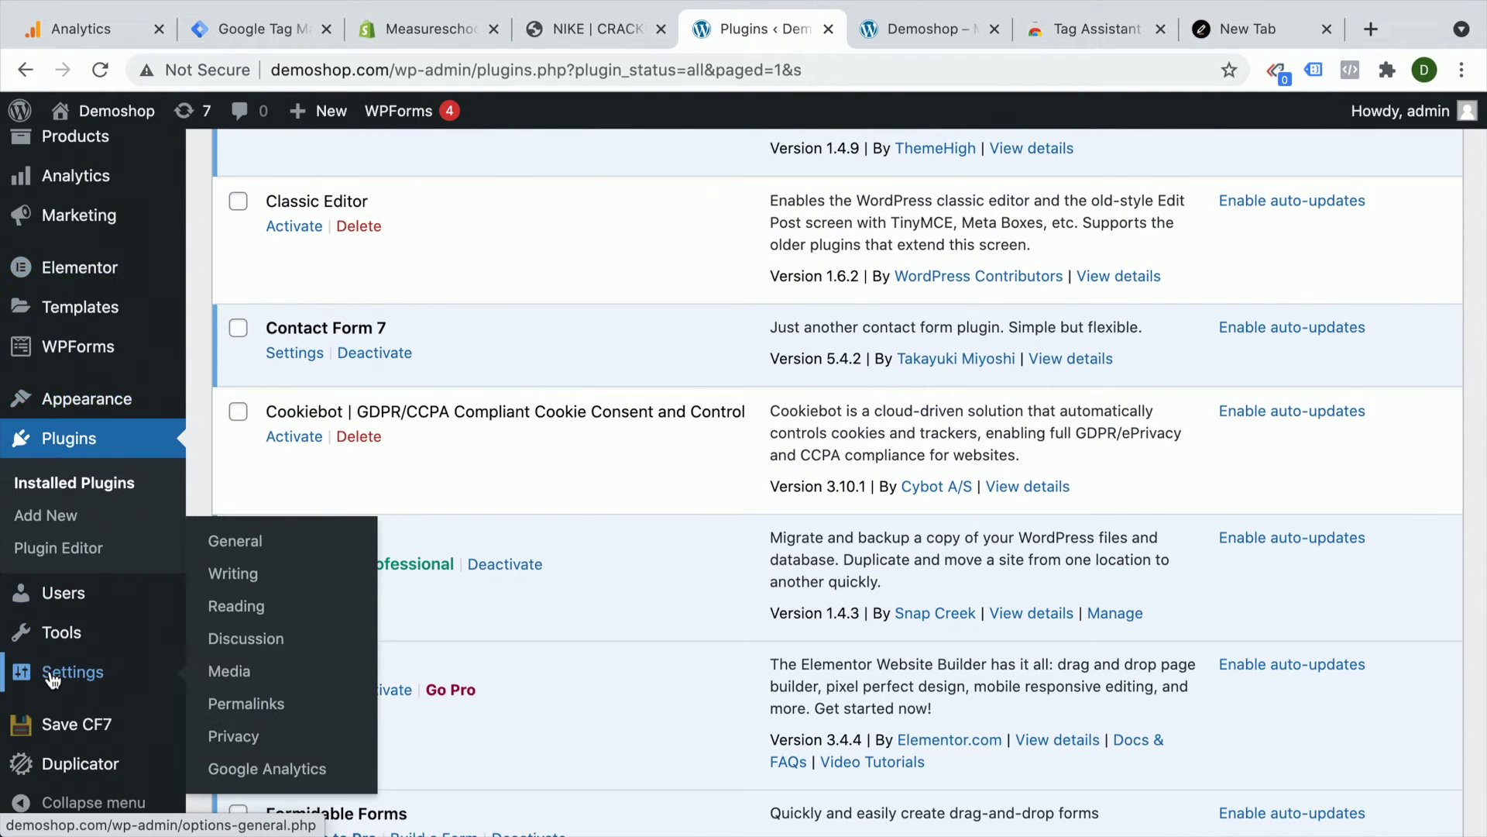
{"action": "left_click", "coordinate": [284, 772]}
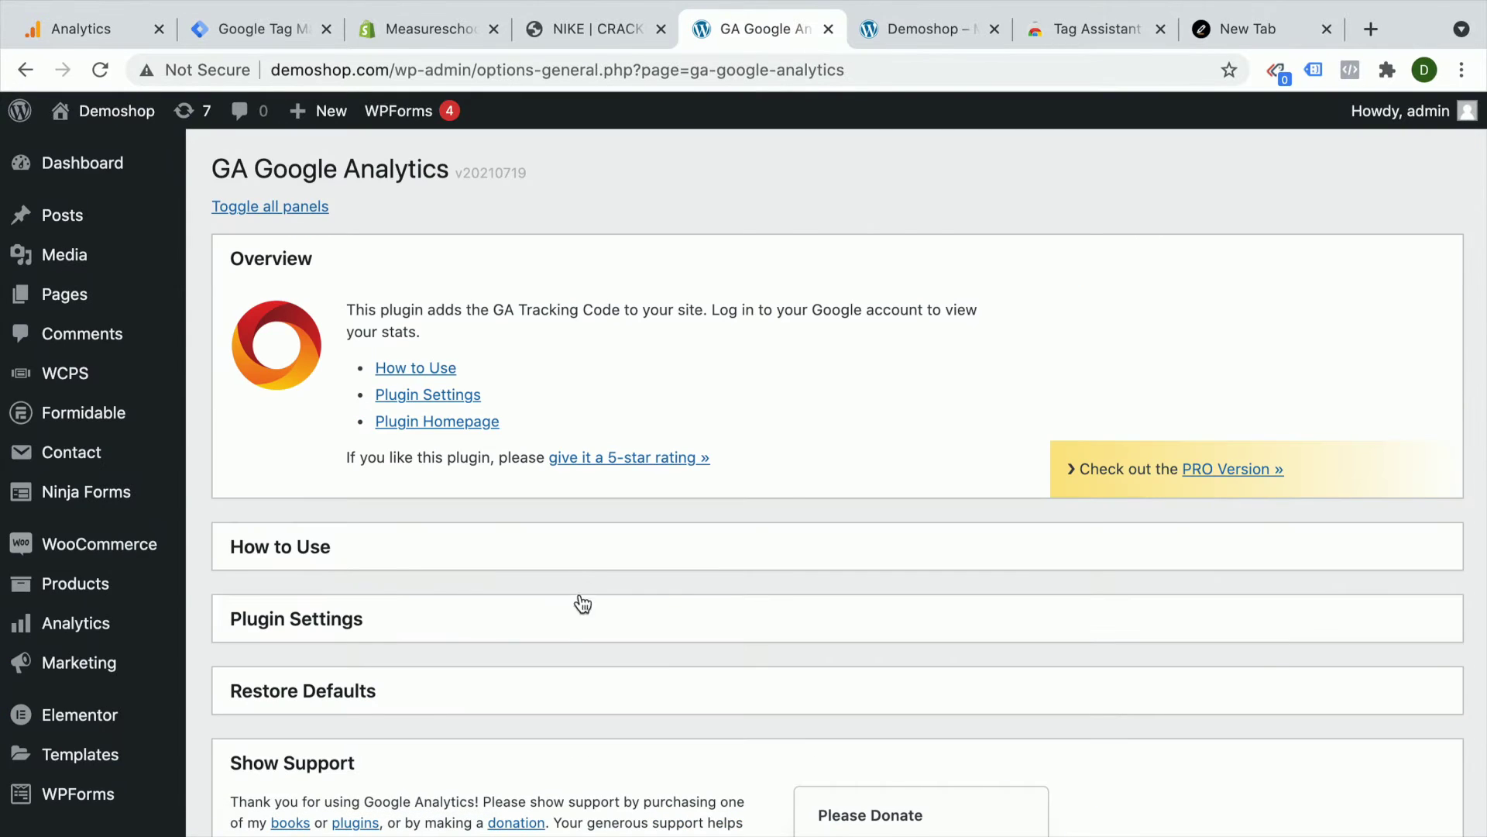
{"action": "scroll", "coordinate": [591, 579], "scroll_direction": "down", "scroll_amount": 1}
{"action": "left_click", "coordinate": [375, 573]}
{"action": "scroll", "coordinate": [550, 512], "scroll_direction": "down", "scroll_amount": 3}
{"action": "left_click", "coordinate": [641, 430]}
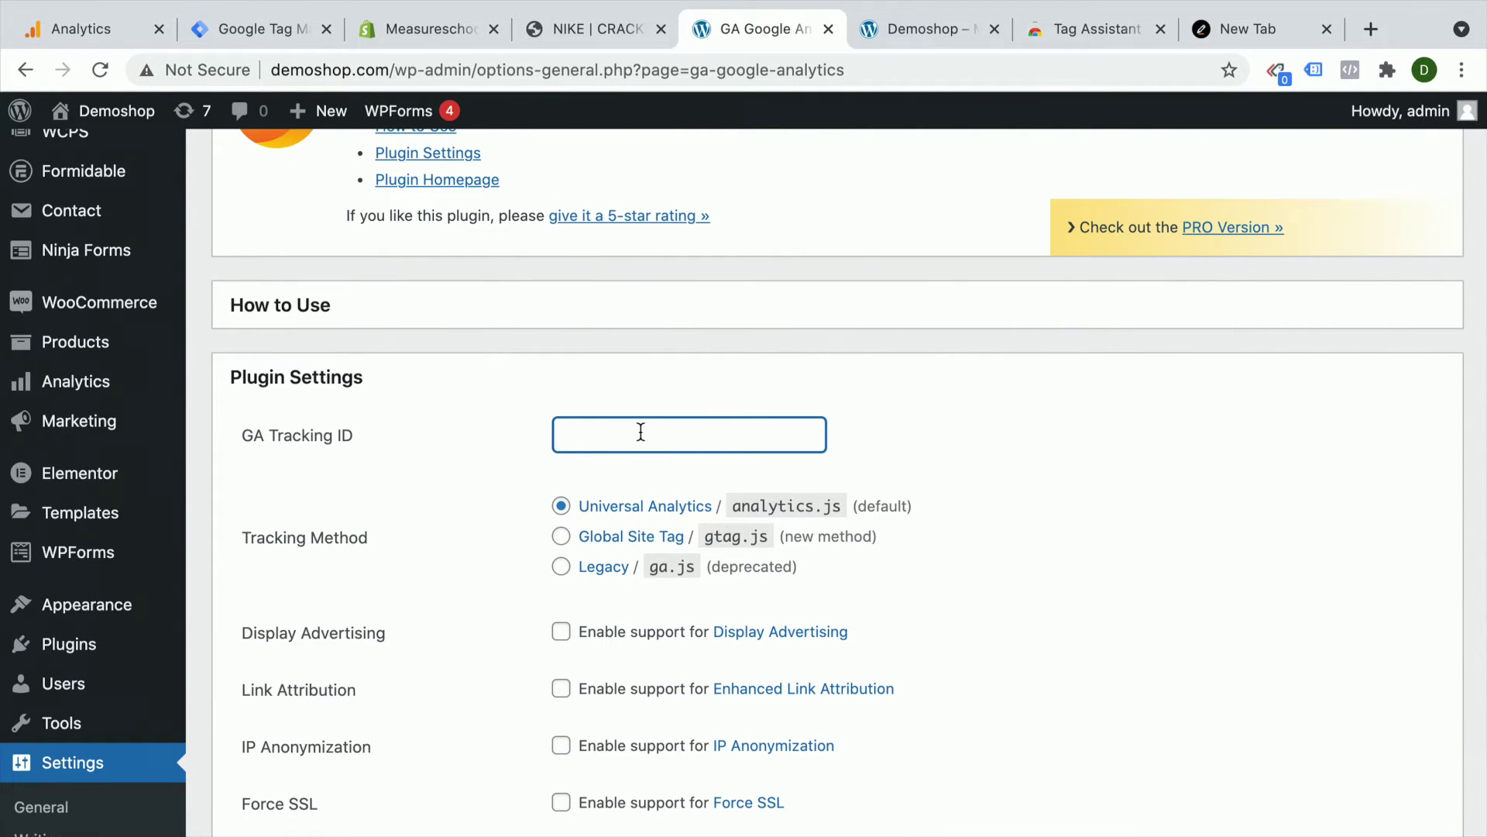
{"action": "key", "text": "ctrl+v"}
{"action": "scroll", "coordinate": [953, 457], "scroll_direction": "down", "scroll_amount": 5}
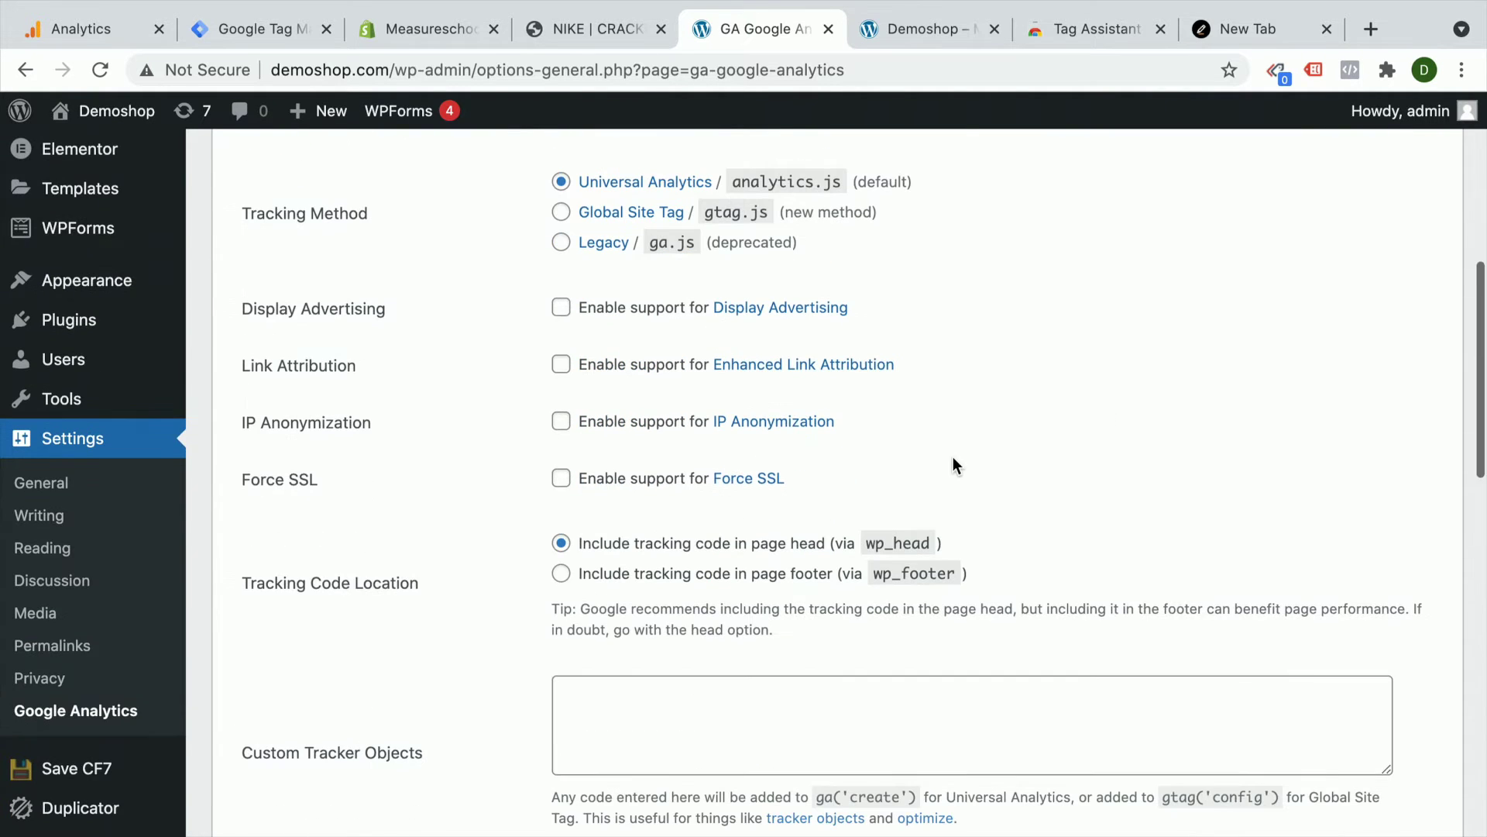
{"action": "scroll", "coordinate": [952, 457], "scroll_direction": "down", "scroll_amount": 15}
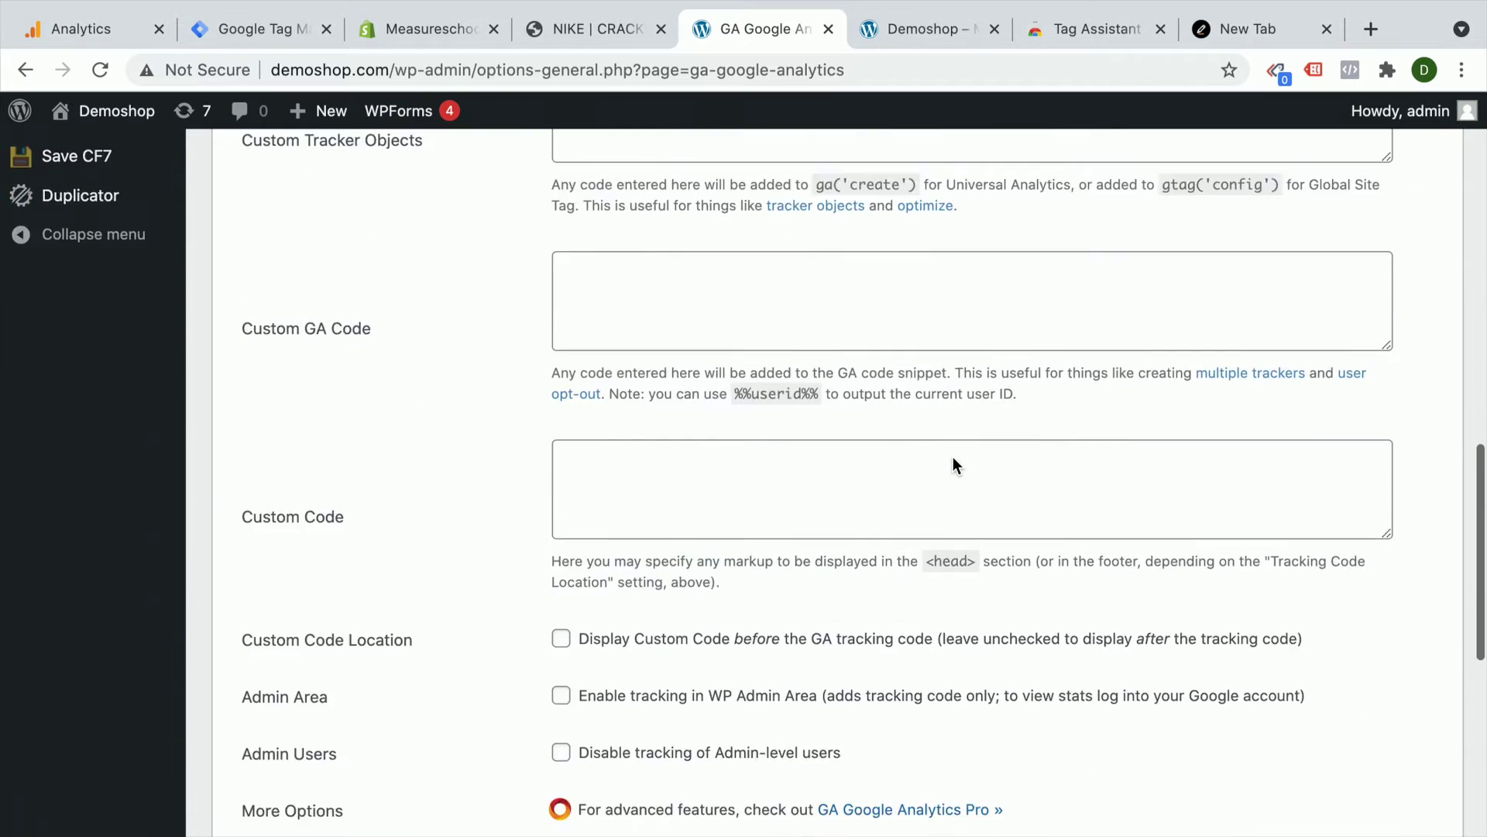
{"action": "left_click", "coordinate": [292, 356]}
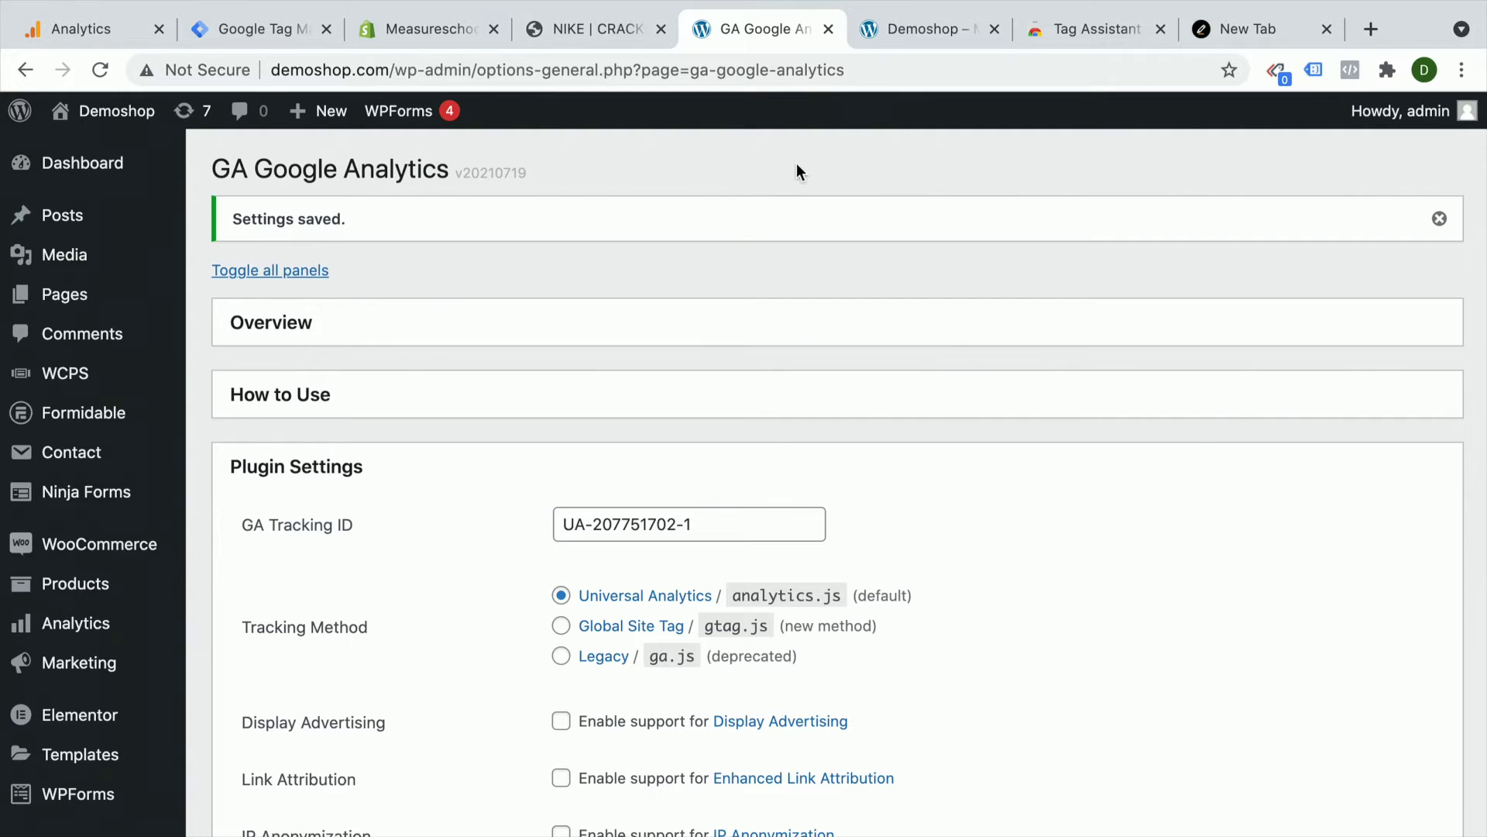
Reload the demoshop.com home page and check the Real-time Overview in Google Analytics for its page view
{"action": "left_click", "coordinate": [909, 38]}
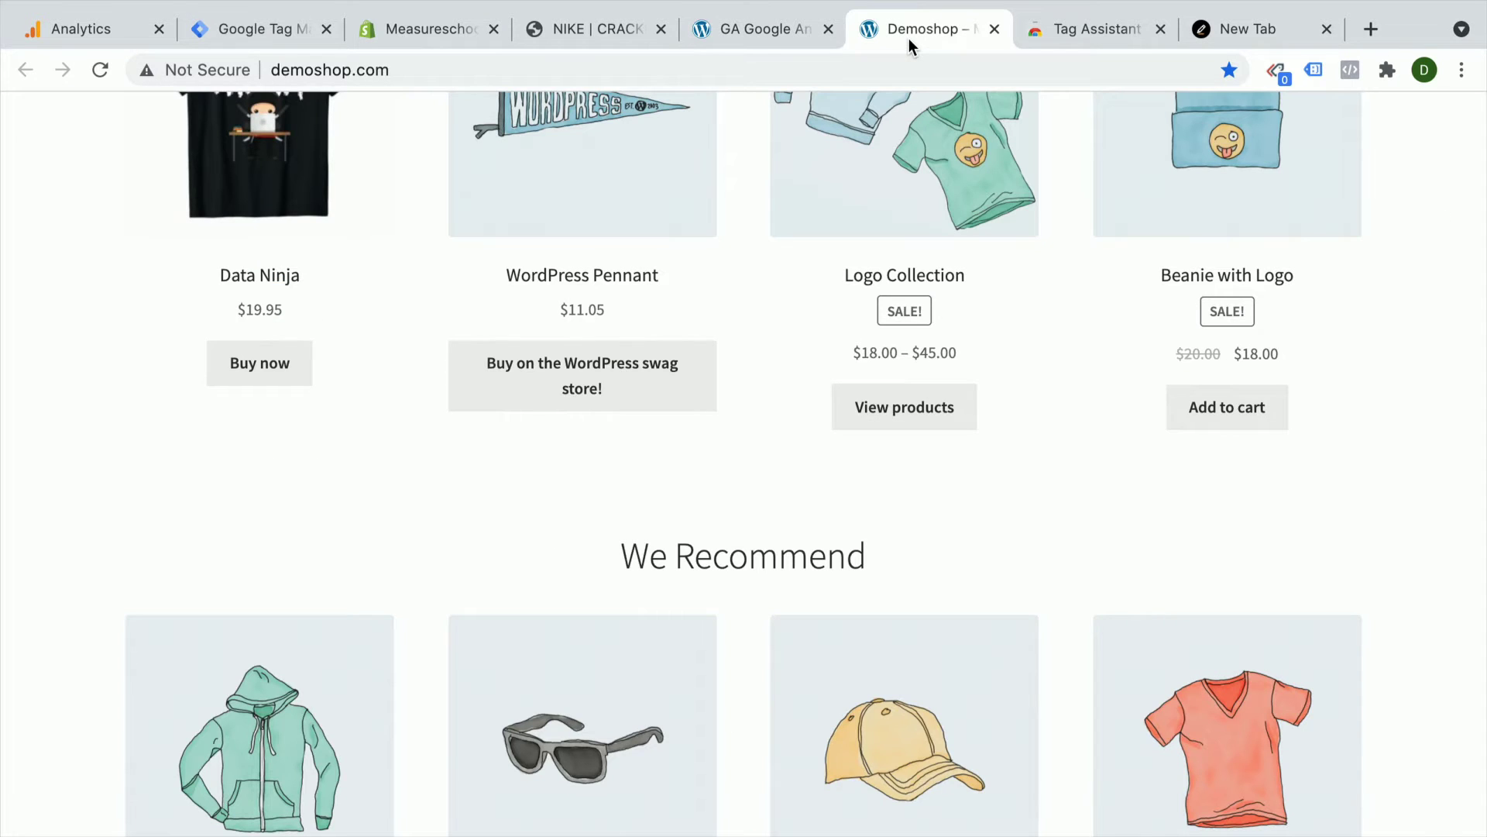
{"action": "left_click", "coordinate": [783, 135]}
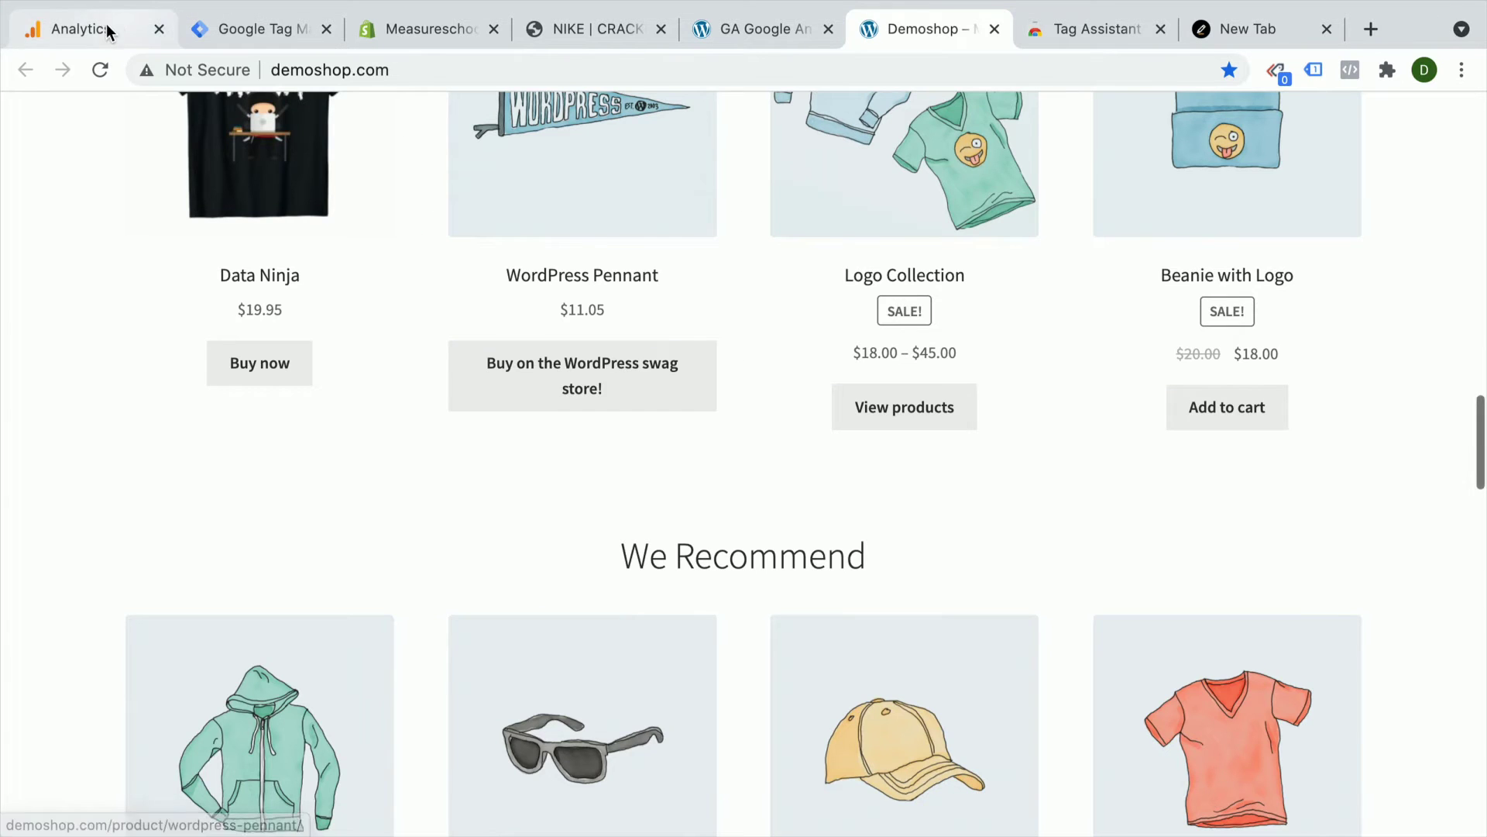
{"action": "left_click", "coordinate": [101, 31]}
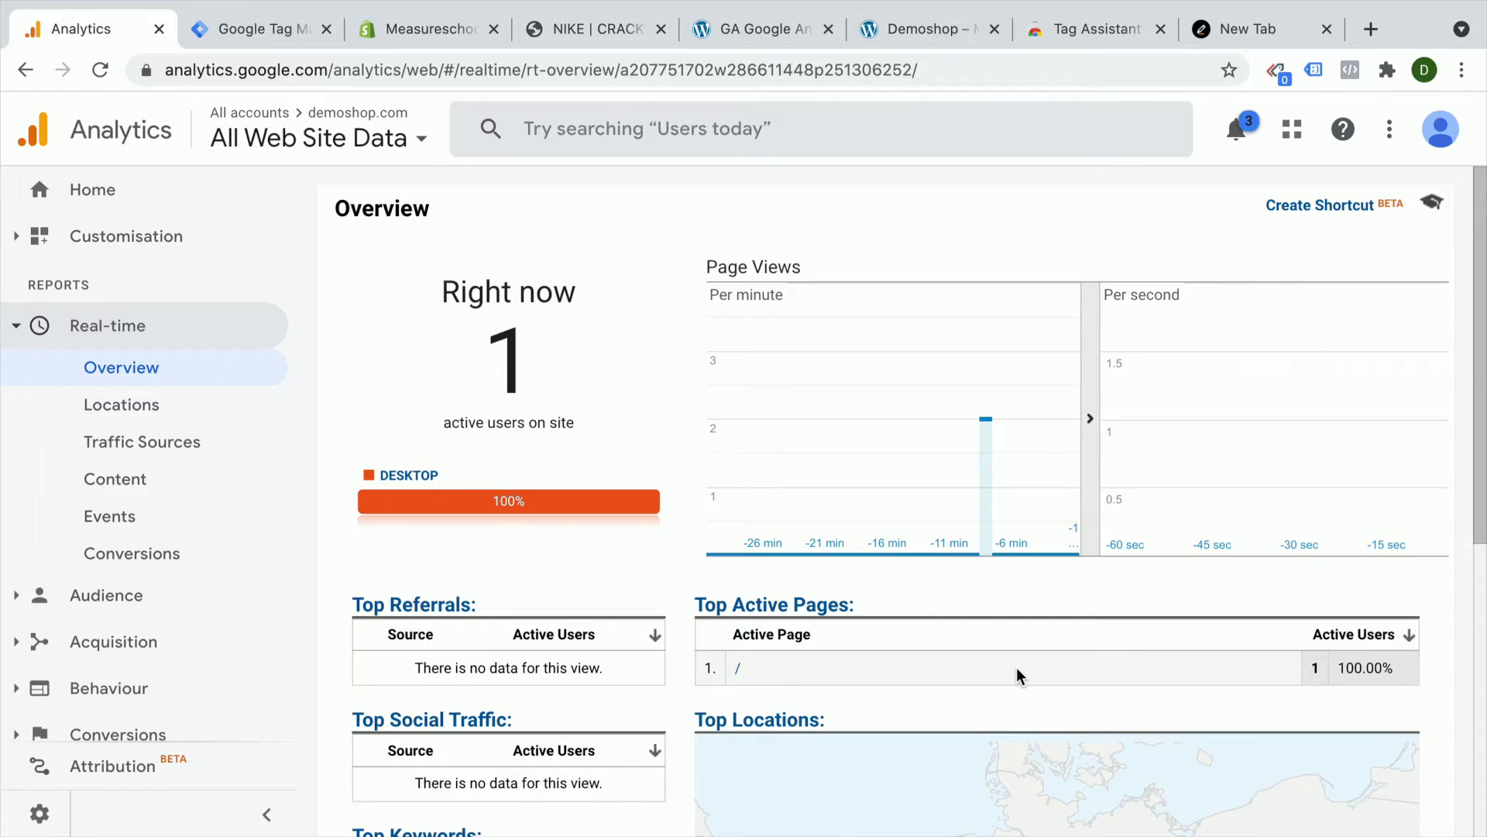
Open the WordPress Pennant product page on the Demoshop site and check the Real-time Overview for its page view
{"action": "left_click", "coordinate": [781, 26]}
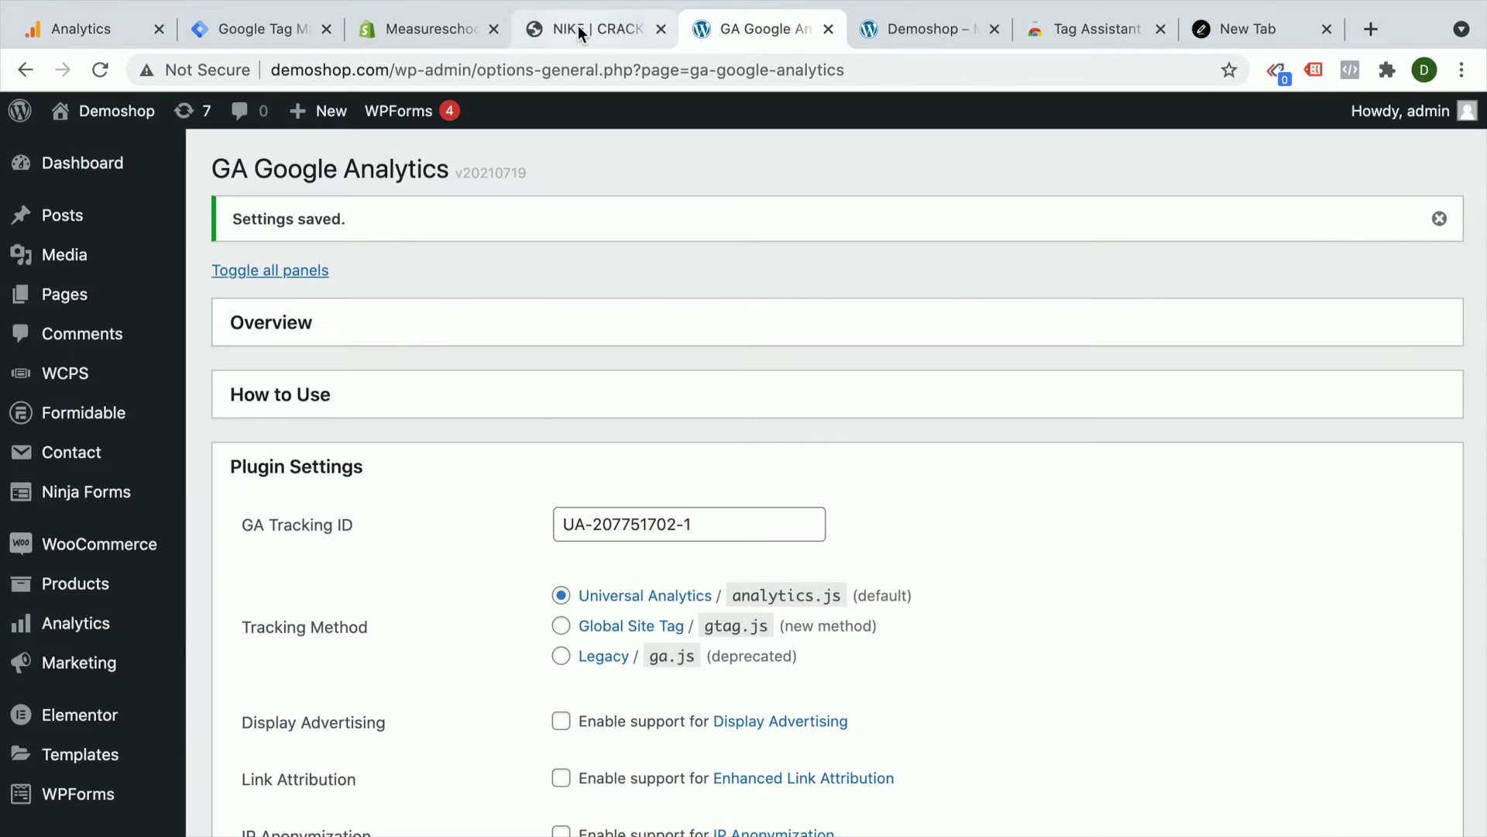
{"action": "left_click", "coordinate": [894, 31]}
{"action": "left_click", "coordinate": [620, 144]}
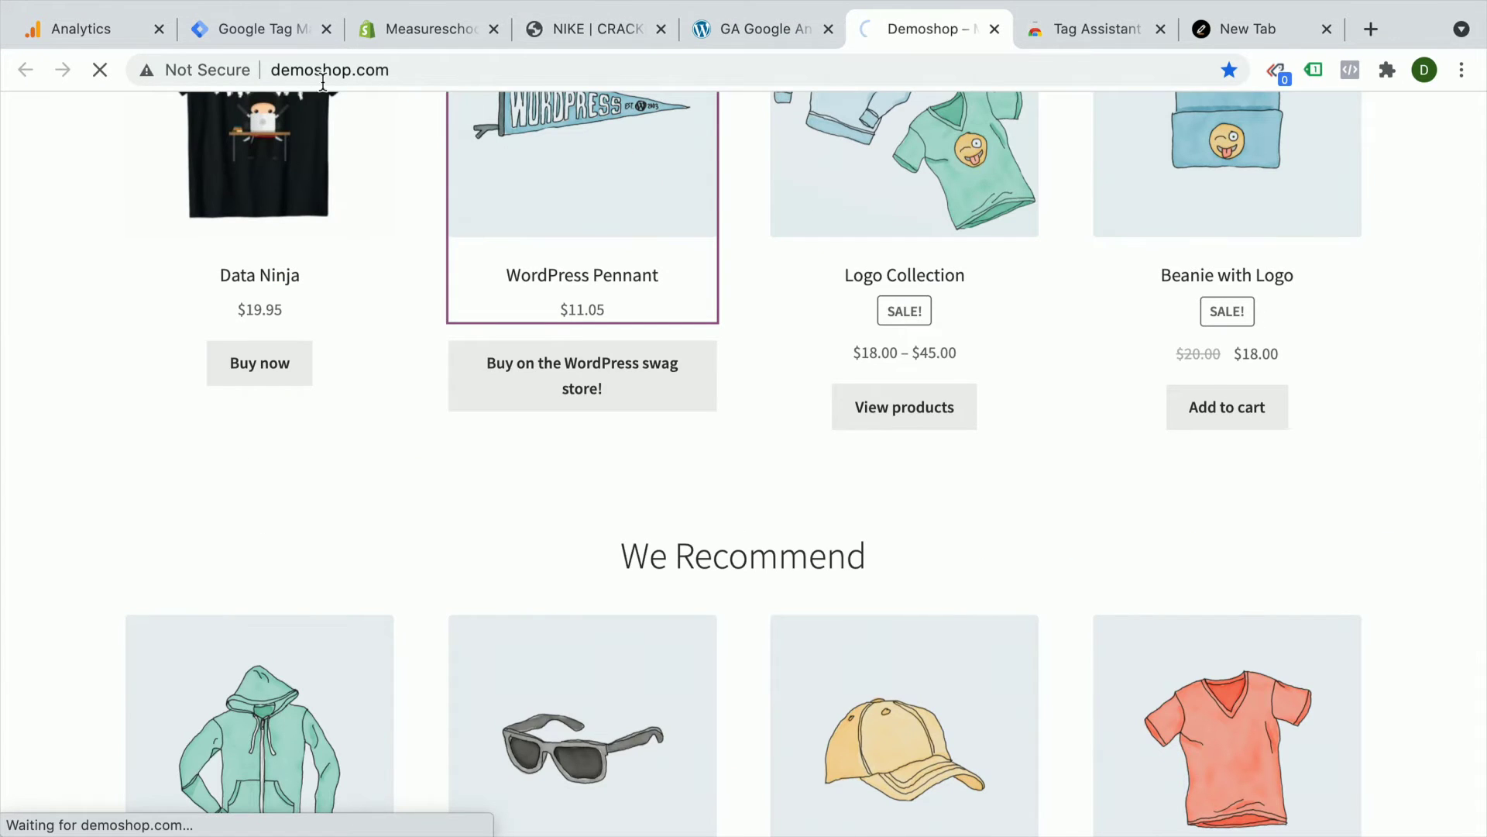
{"action": "left_click", "coordinate": [151, 31]}
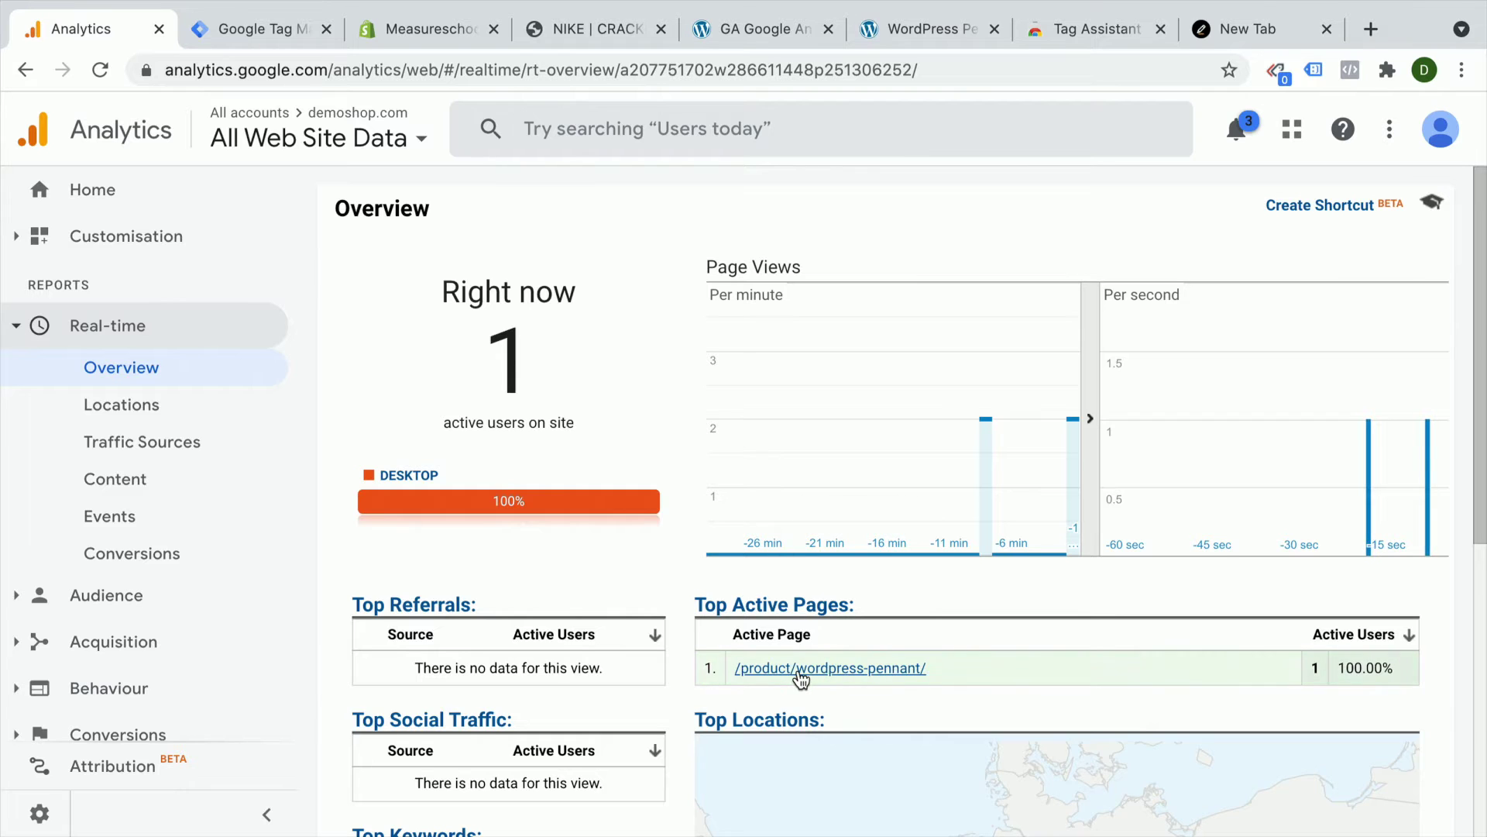
View the Tag Assistant Legacy extension's web store page and inspect the WordPress Pennant page's tags with the extension
{"action": "left_click", "coordinate": [783, 23]}
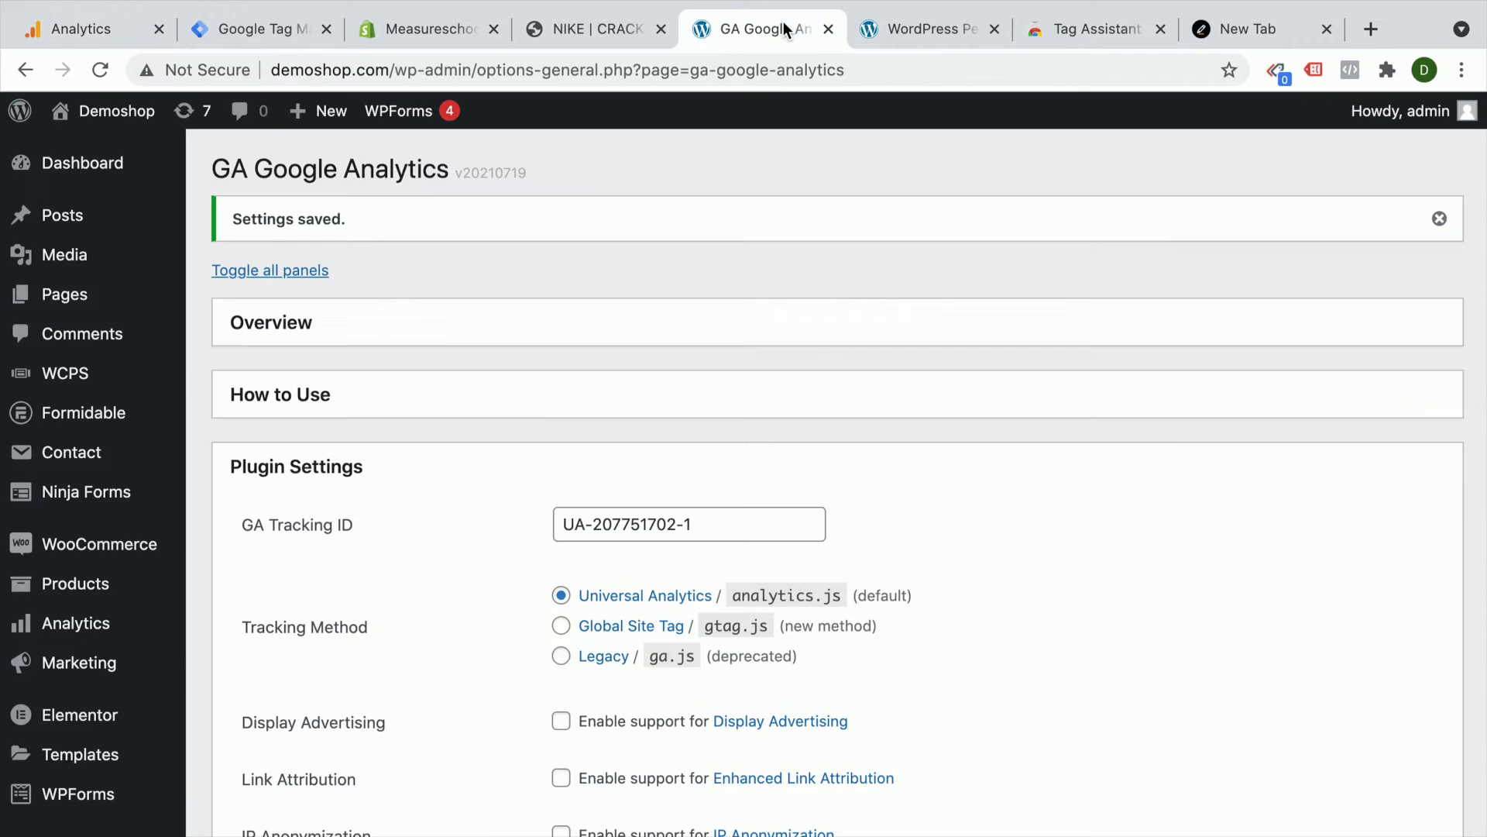
{"action": "left_click", "coordinate": [941, 29]}
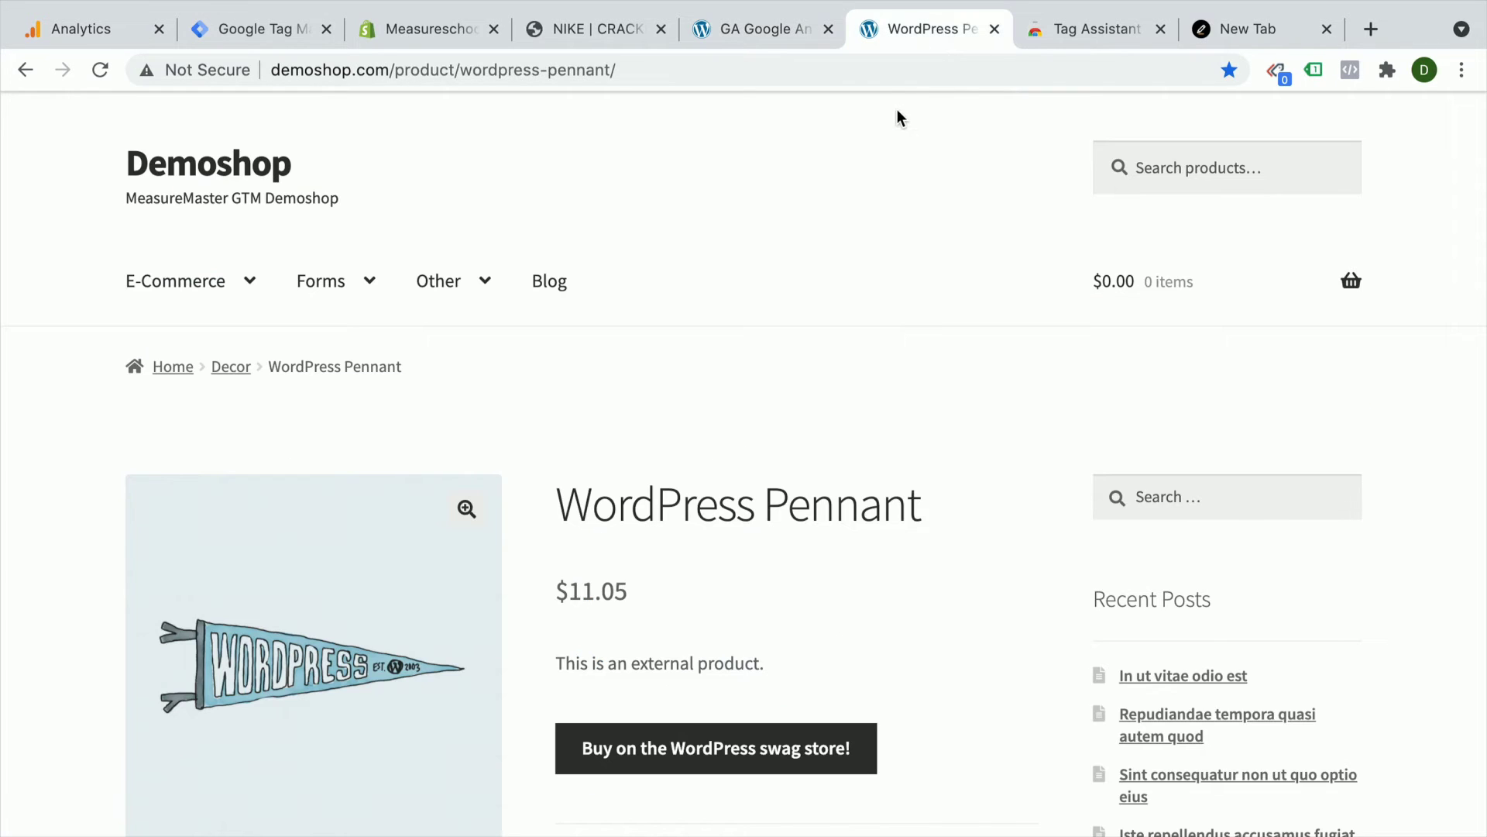
{"action": "left_click", "coordinate": [1078, 34]}
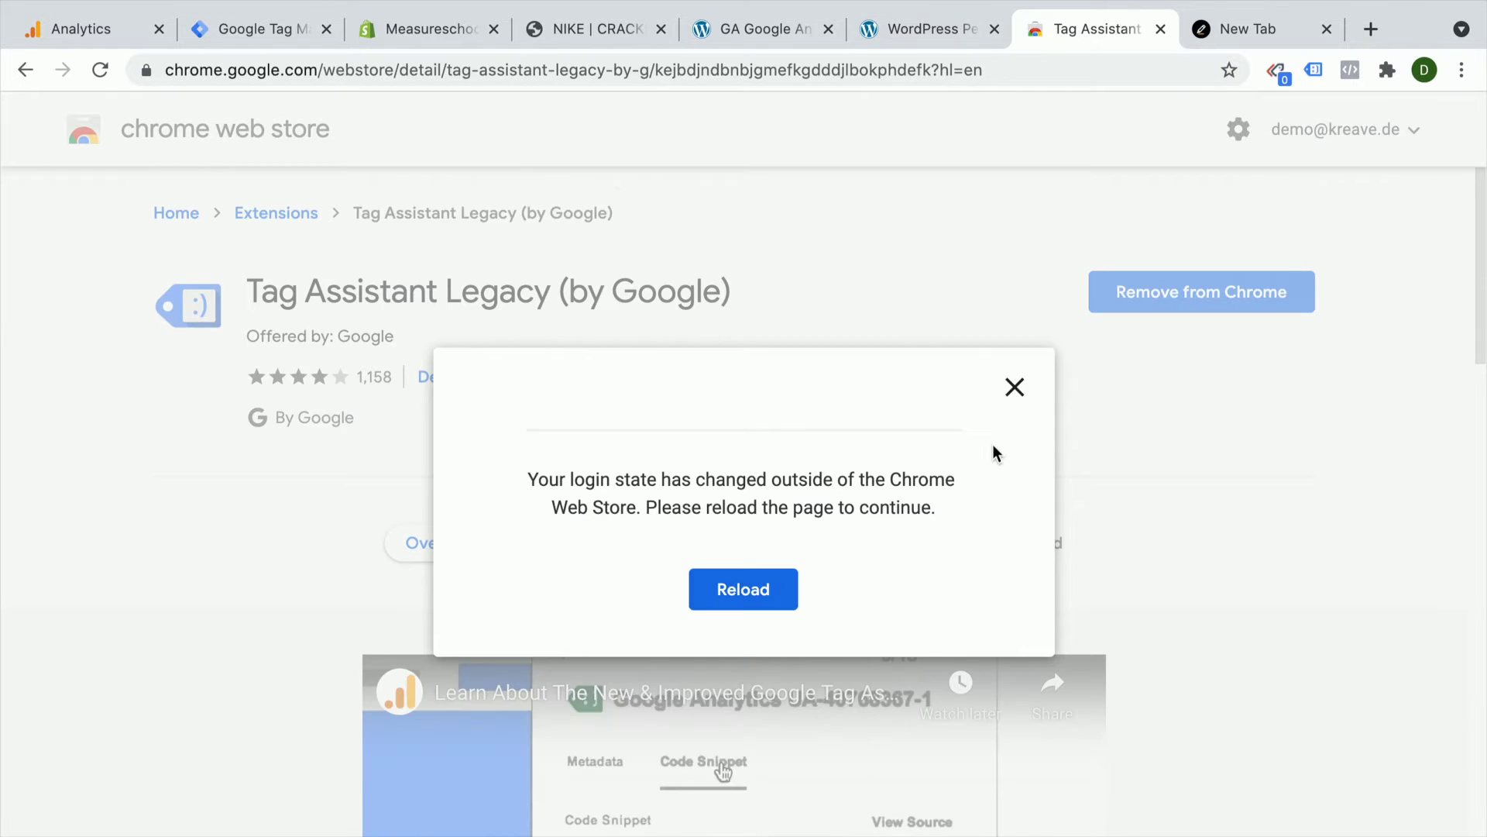
{"action": "left_click", "coordinate": [1017, 387]}
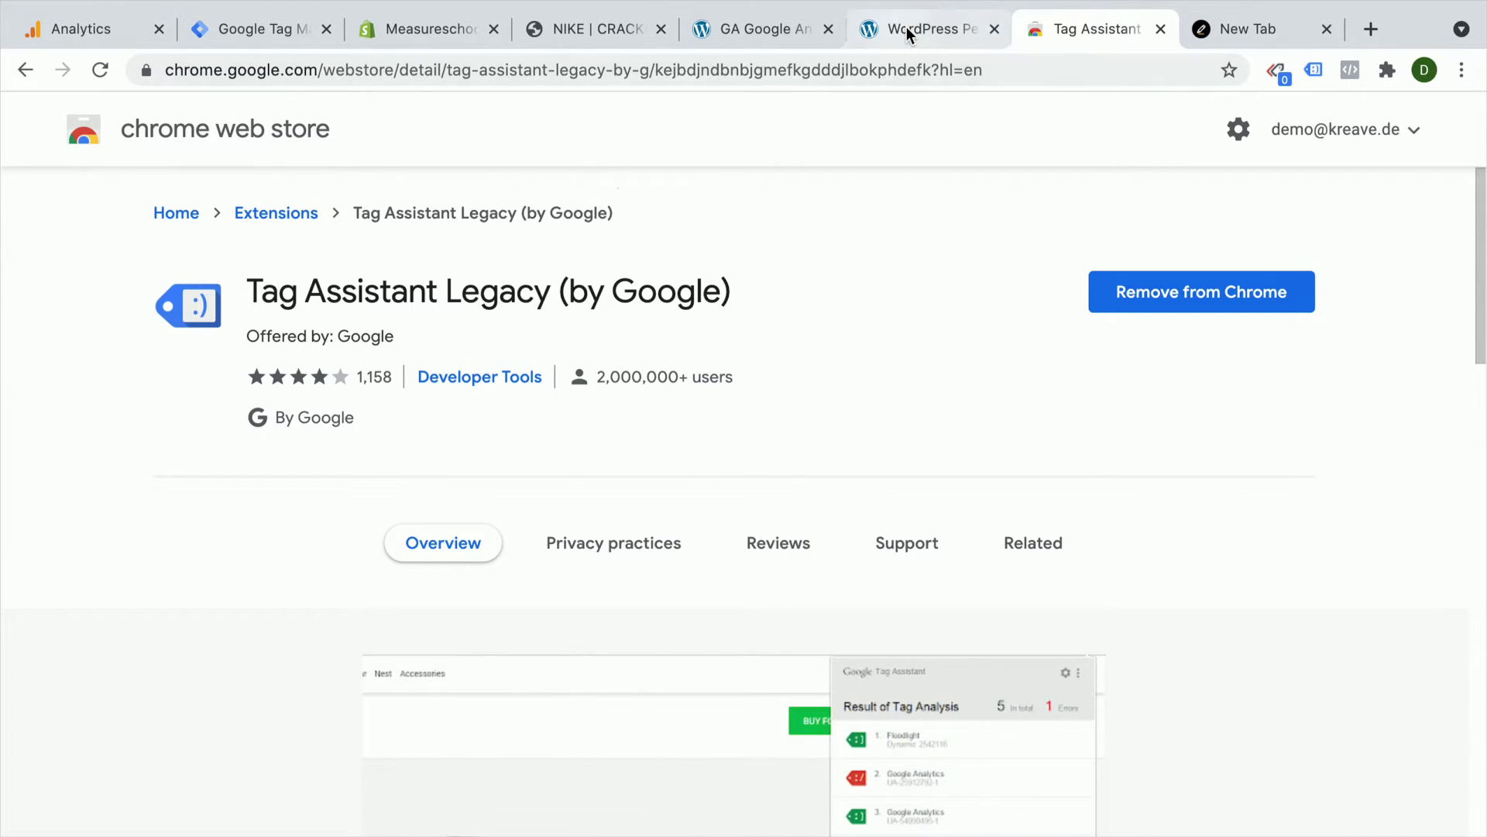
{"action": "left_click", "coordinate": [906, 28]}
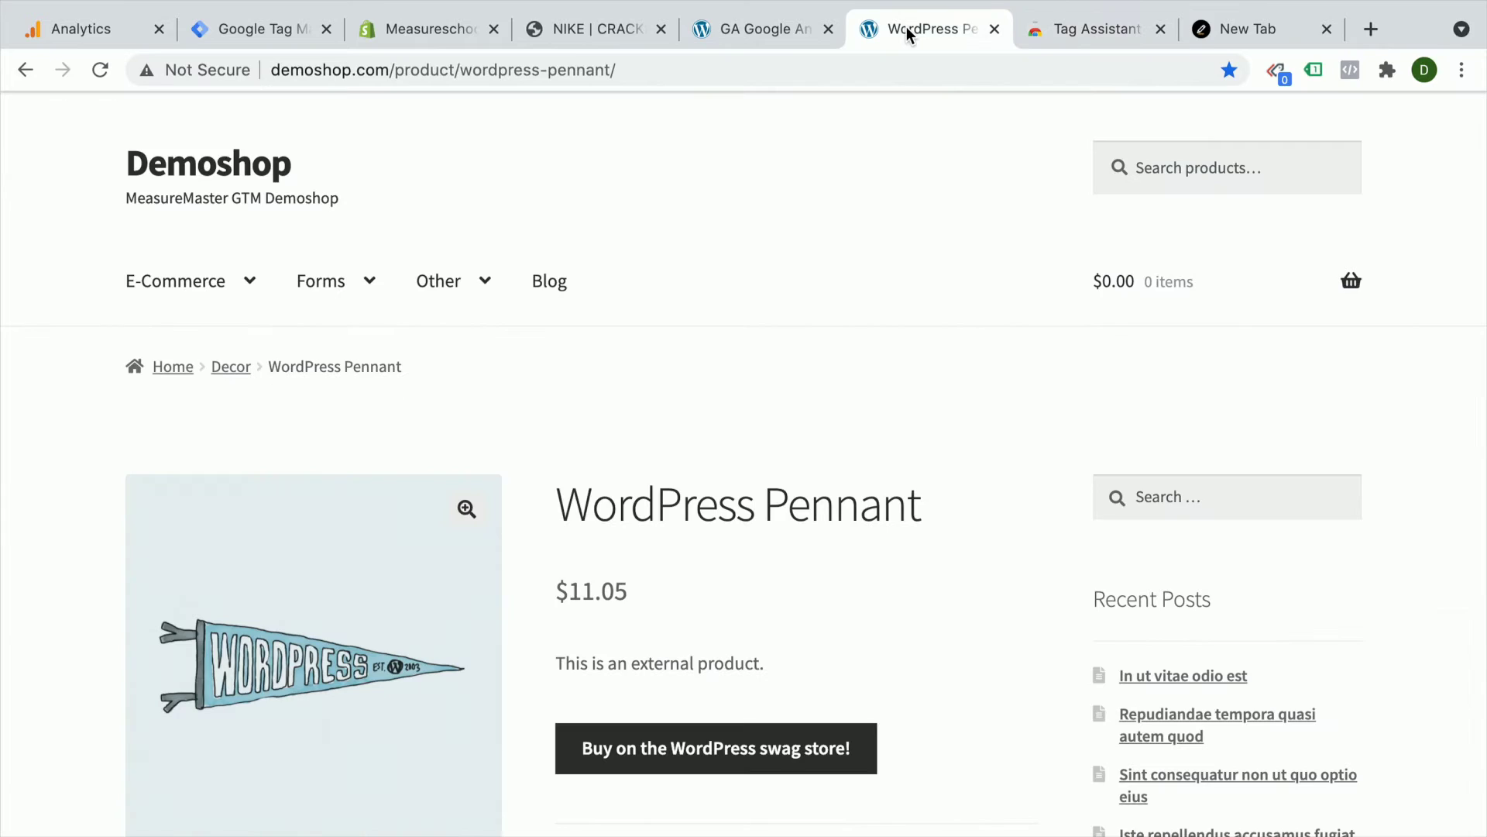
{"action": "left_click", "coordinate": [1315, 70]}
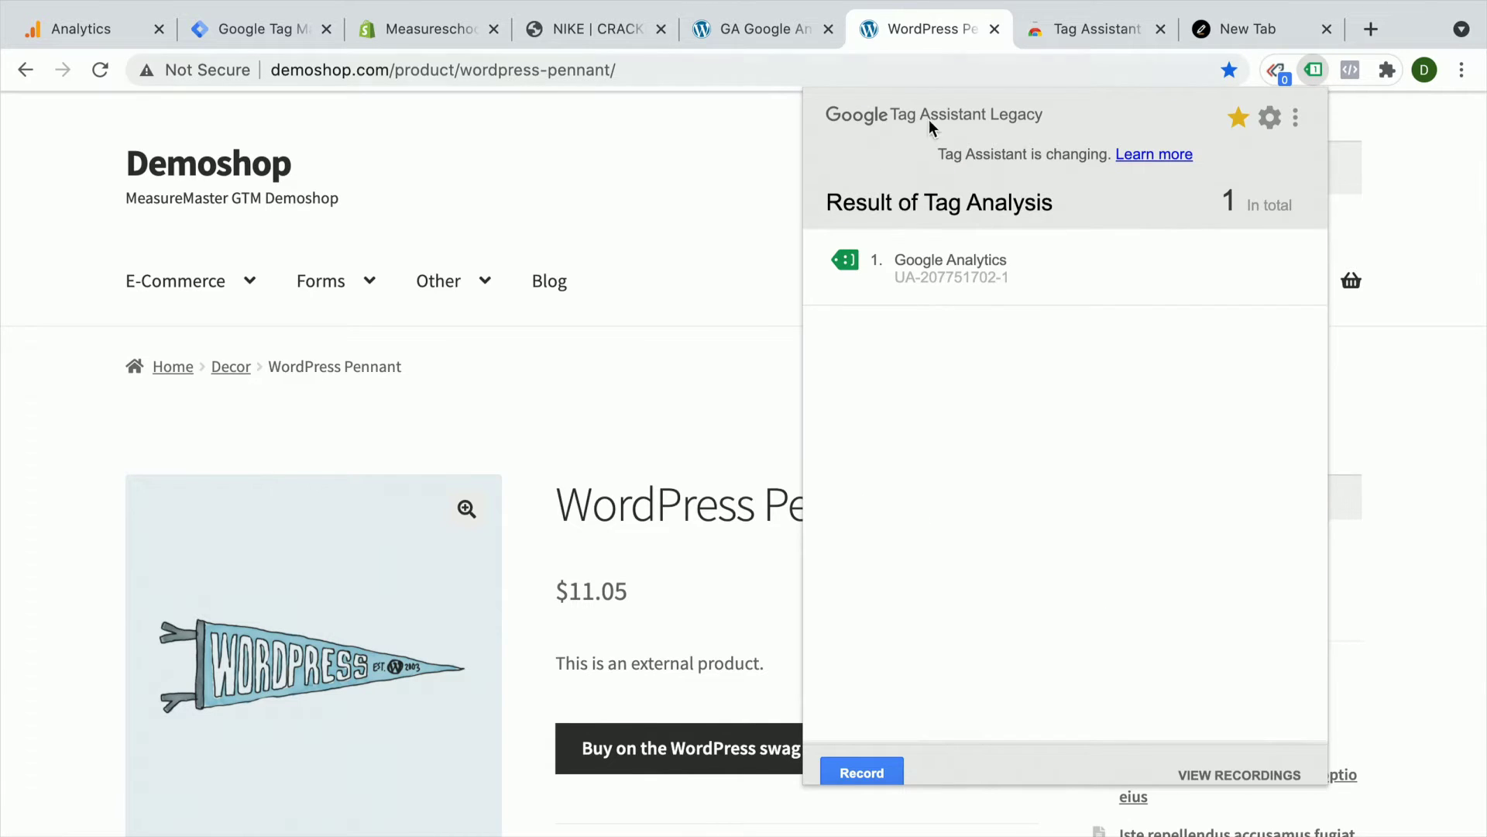
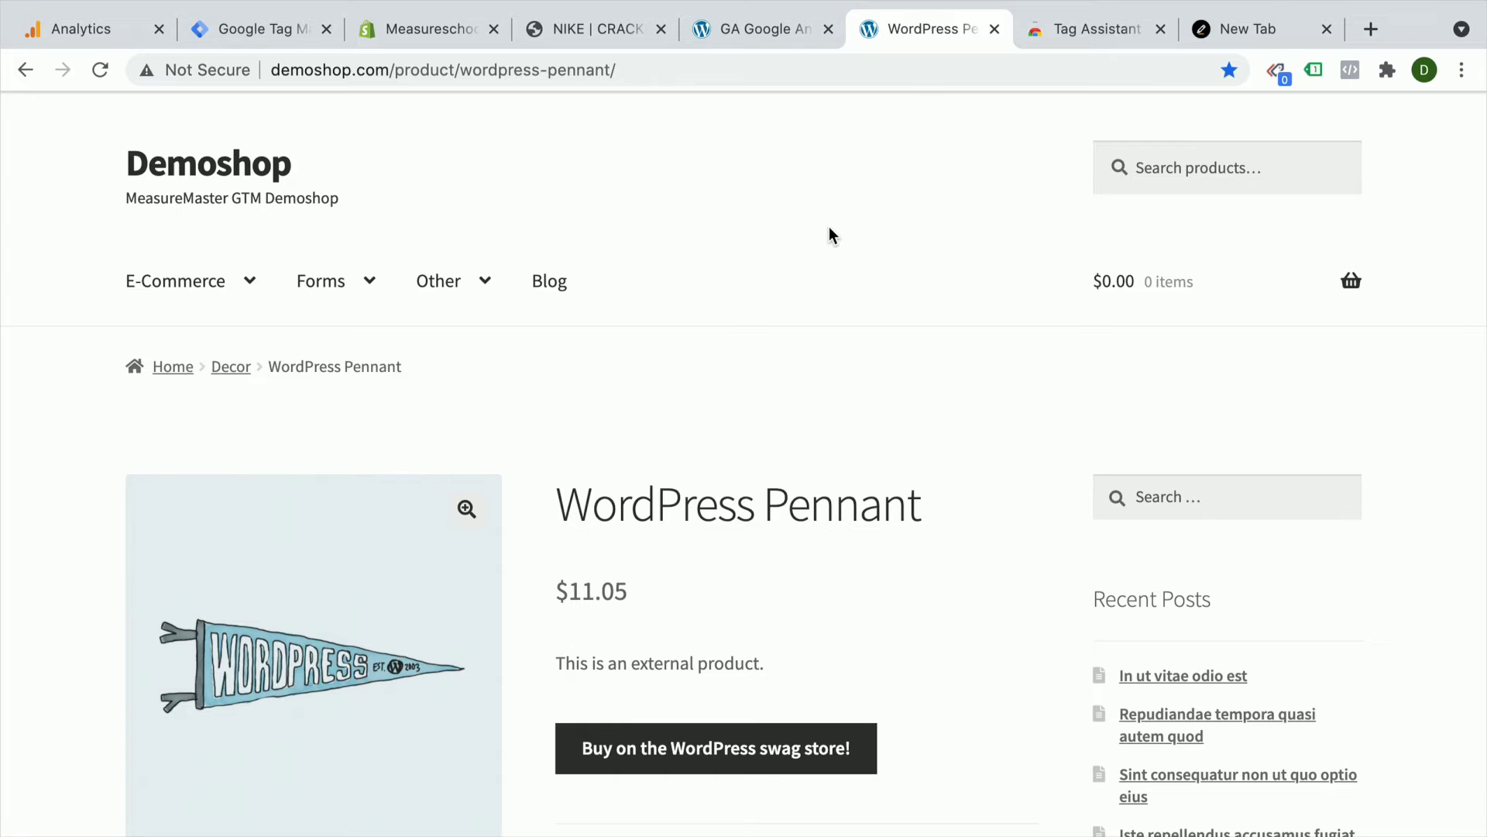
Switch to Google Tag Manager, start a new account and name it Demoshop
{"action": "left_click", "coordinate": [281, 36]}
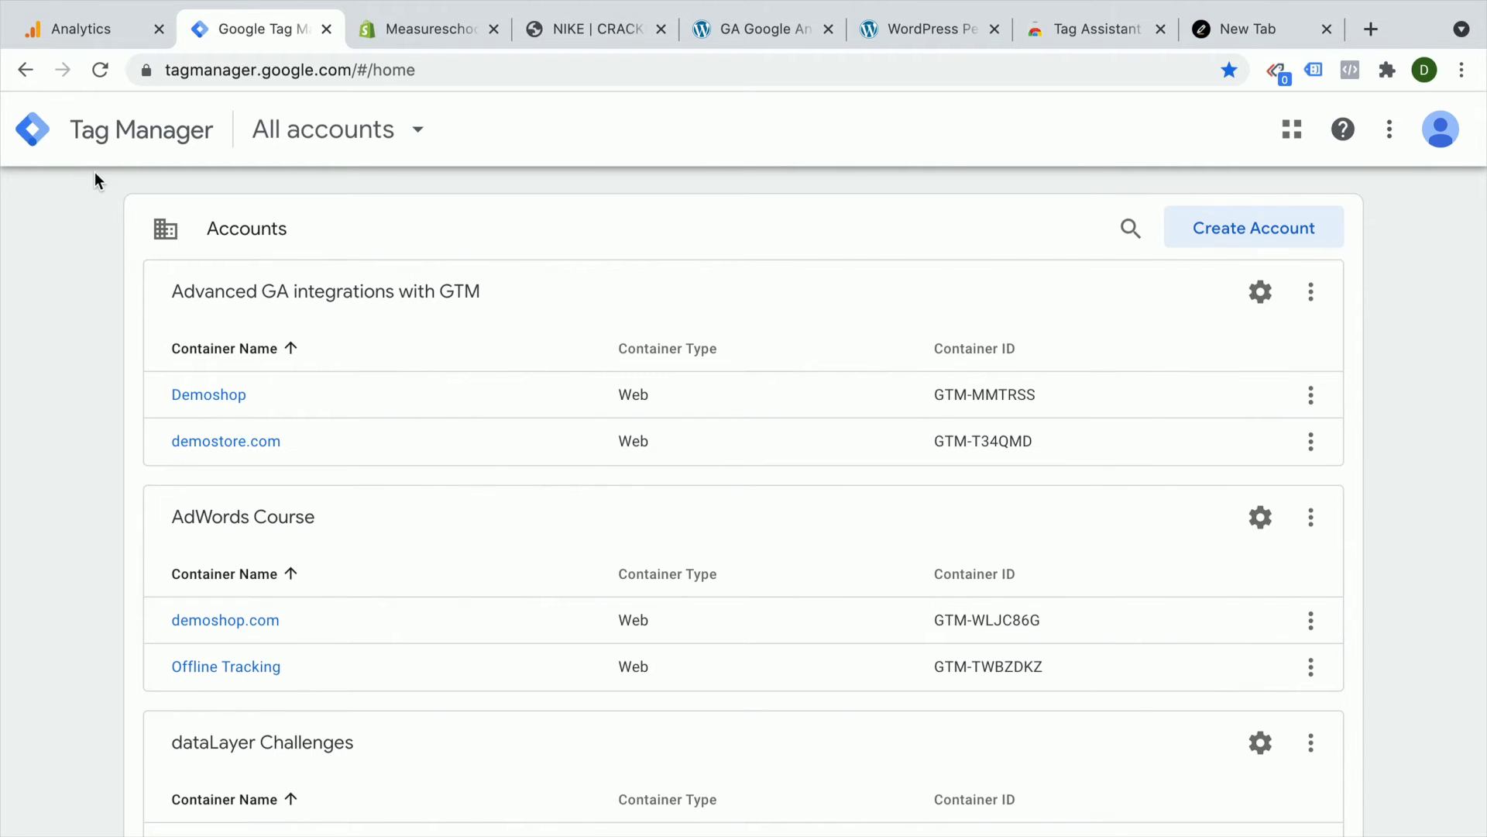
{"action": "left_click", "coordinate": [1315, 237]}
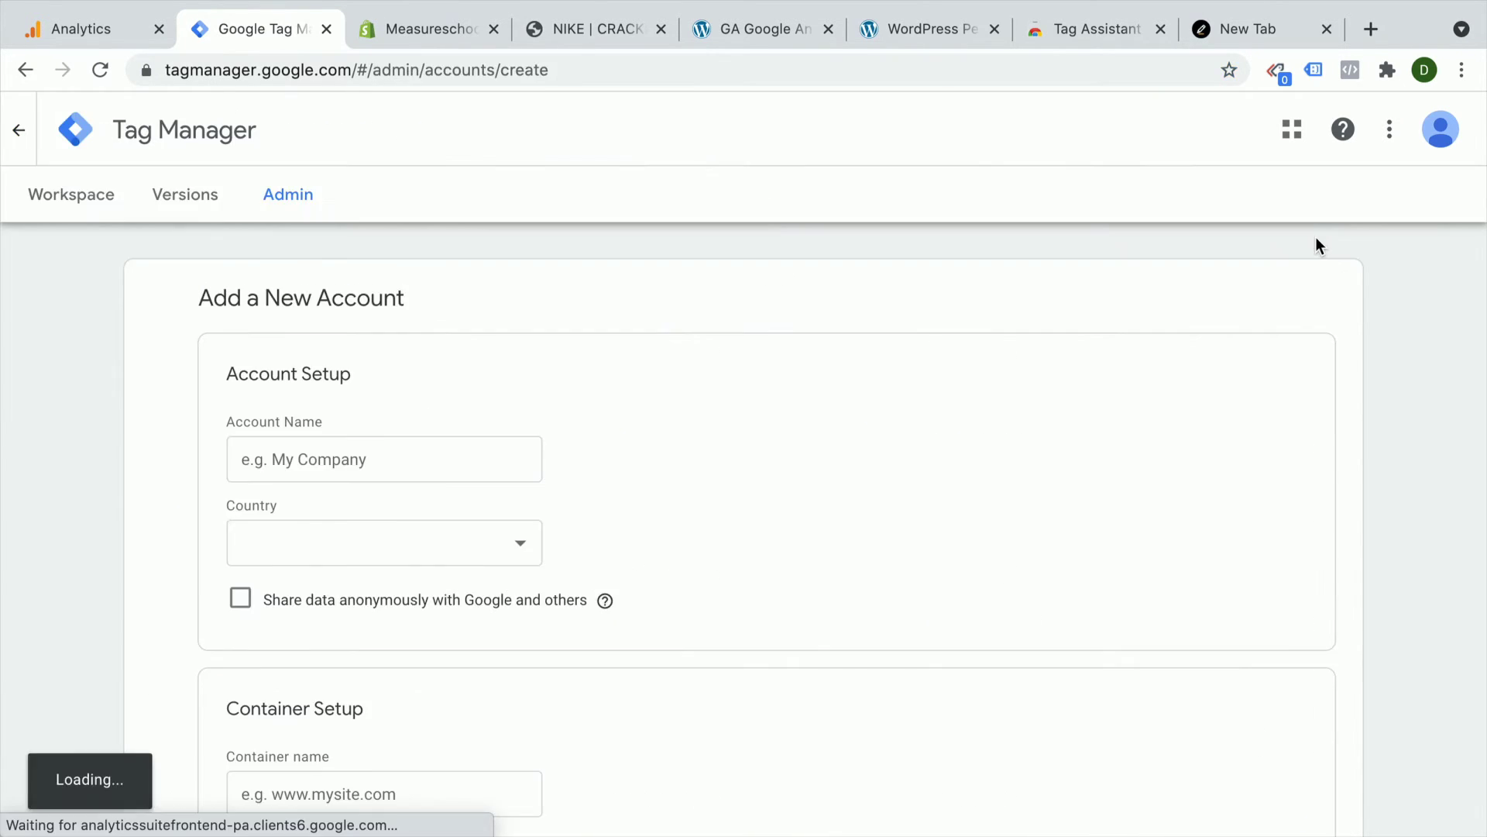
{"action": "left_click", "coordinate": [379, 463]}
{"action": "type", "text": "Demoshop"}
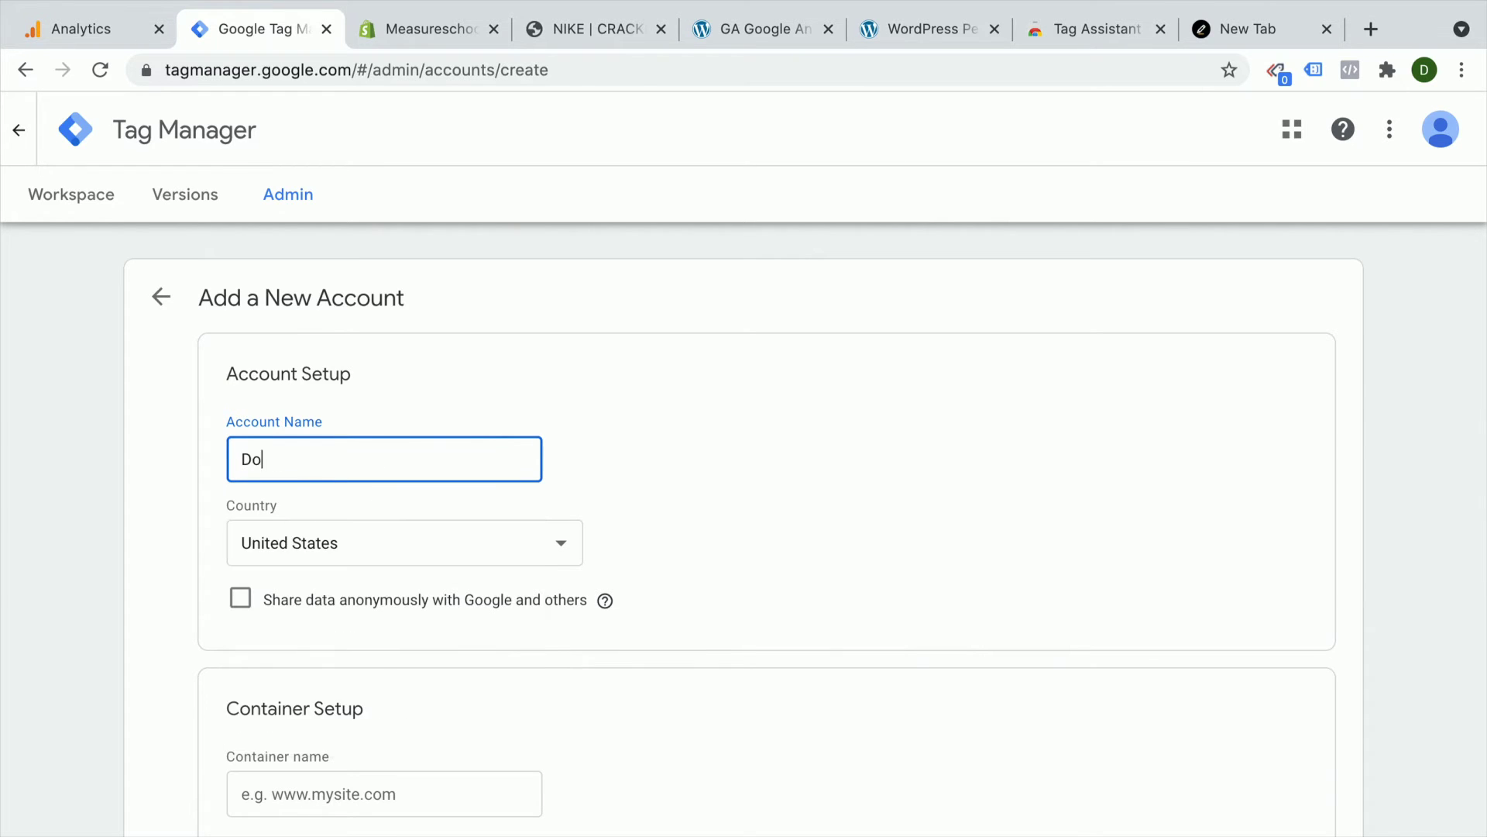
{"action": "left_click", "coordinate": [140, 490]}
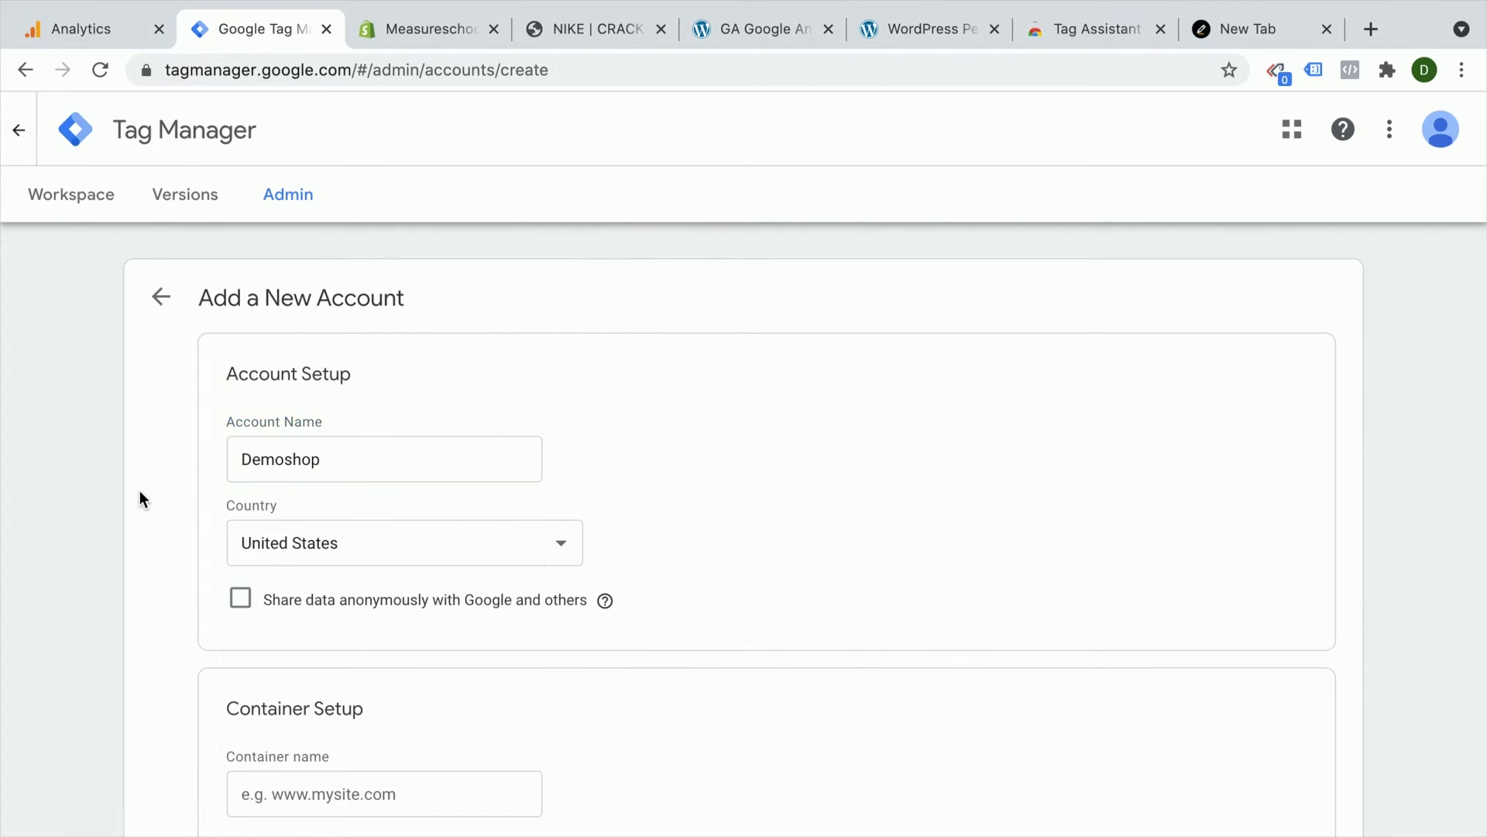
Name the new account's container demoshop.com and choose Web as its target platform
{"action": "scroll", "coordinate": [139, 488], "scroll_direction": "down", "scroll_amount": 5}
{"action": "left_click", "coordinate": [305, 421]}
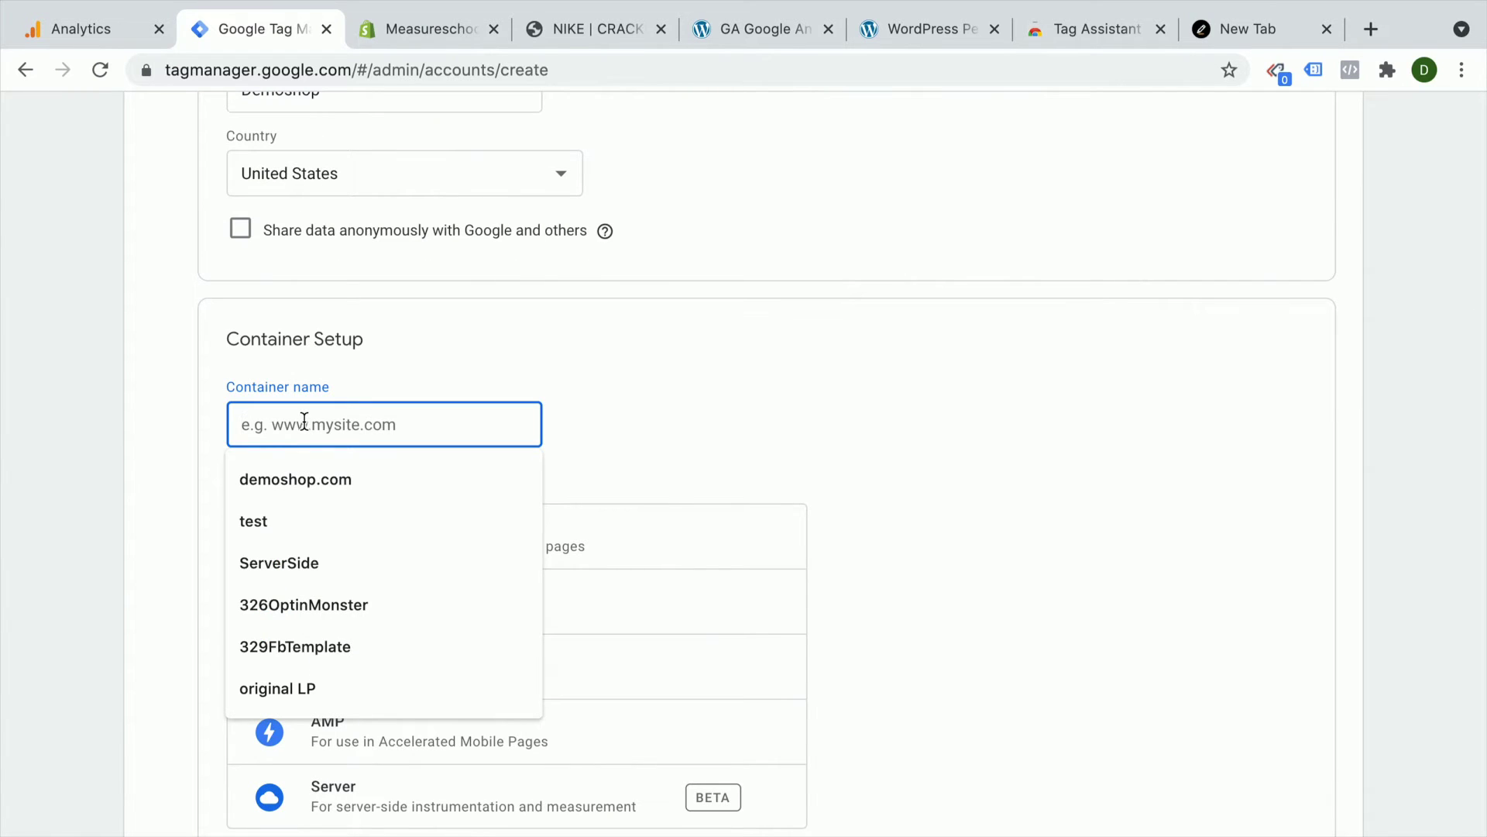
{"action": "type", "text": "demoshop.com"}
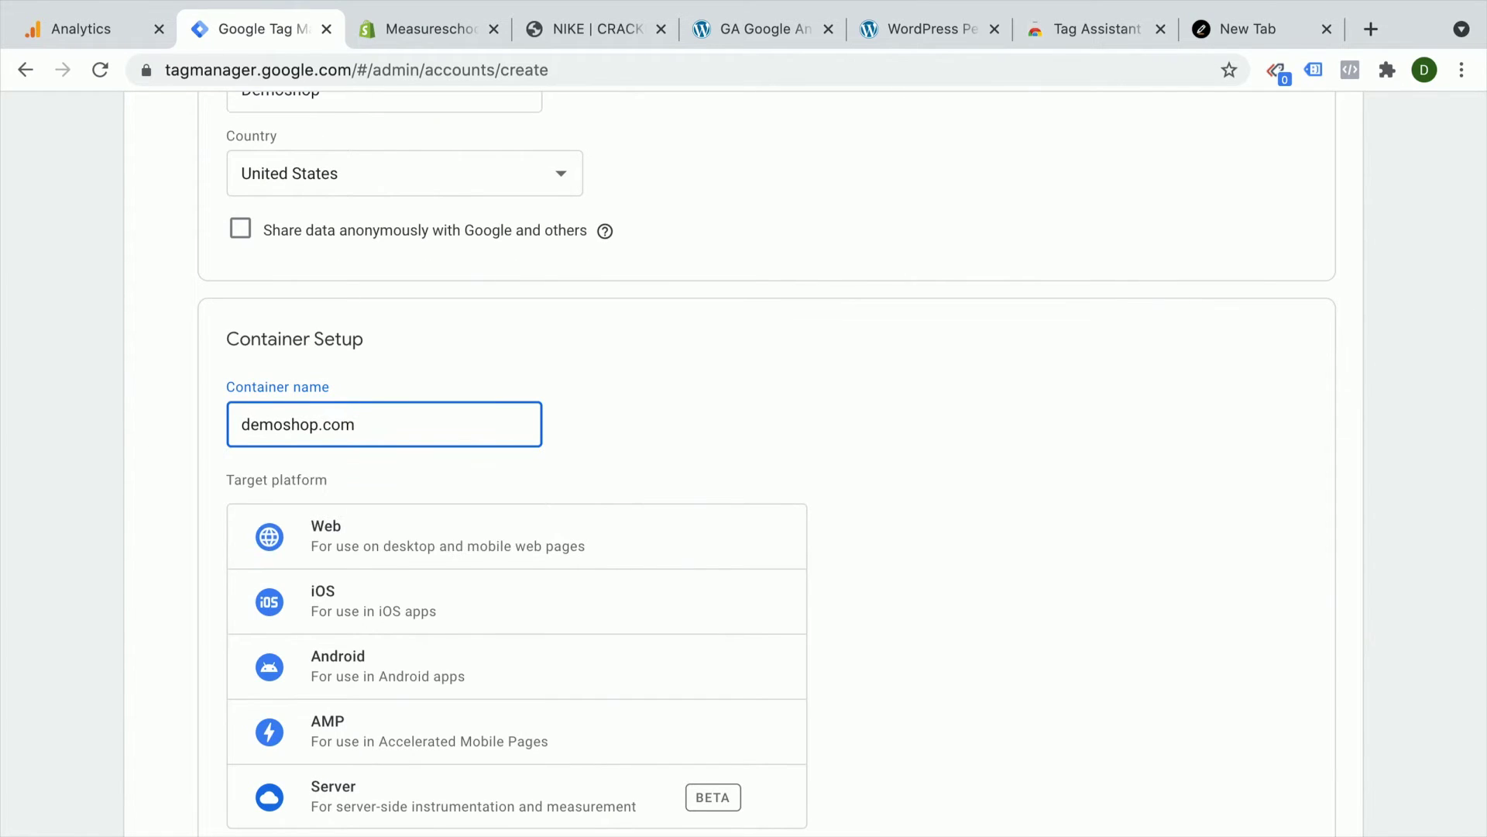
{"action": "left_click", "coordinate": [127, 420]}
{"action": "scroll", "coordinate": [199, 474], "scroll_direction": "down", "scroll_amount": 5}
{"action": "left_click", "coordinate": [342, 372]}
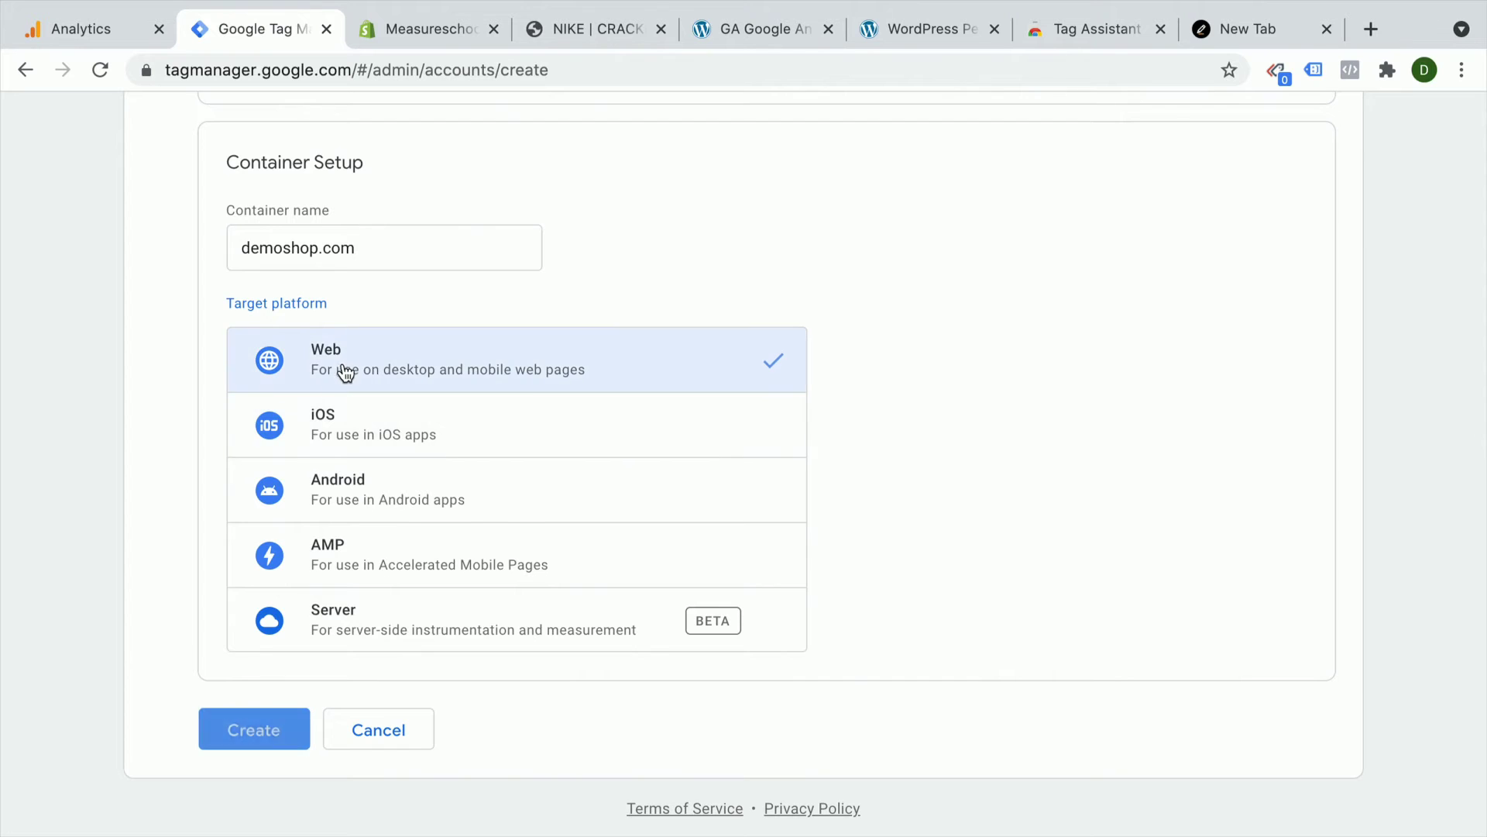
Create the Tag Manager account, accepting the Data Processing Terms and the Terms of Service Agreement
{"action": "scroll", "coordinate": [229, 512], "scroll_direction": "down", "scroll_amount": 1}
{"action": "left_click", "coordinate": [244, 716]}
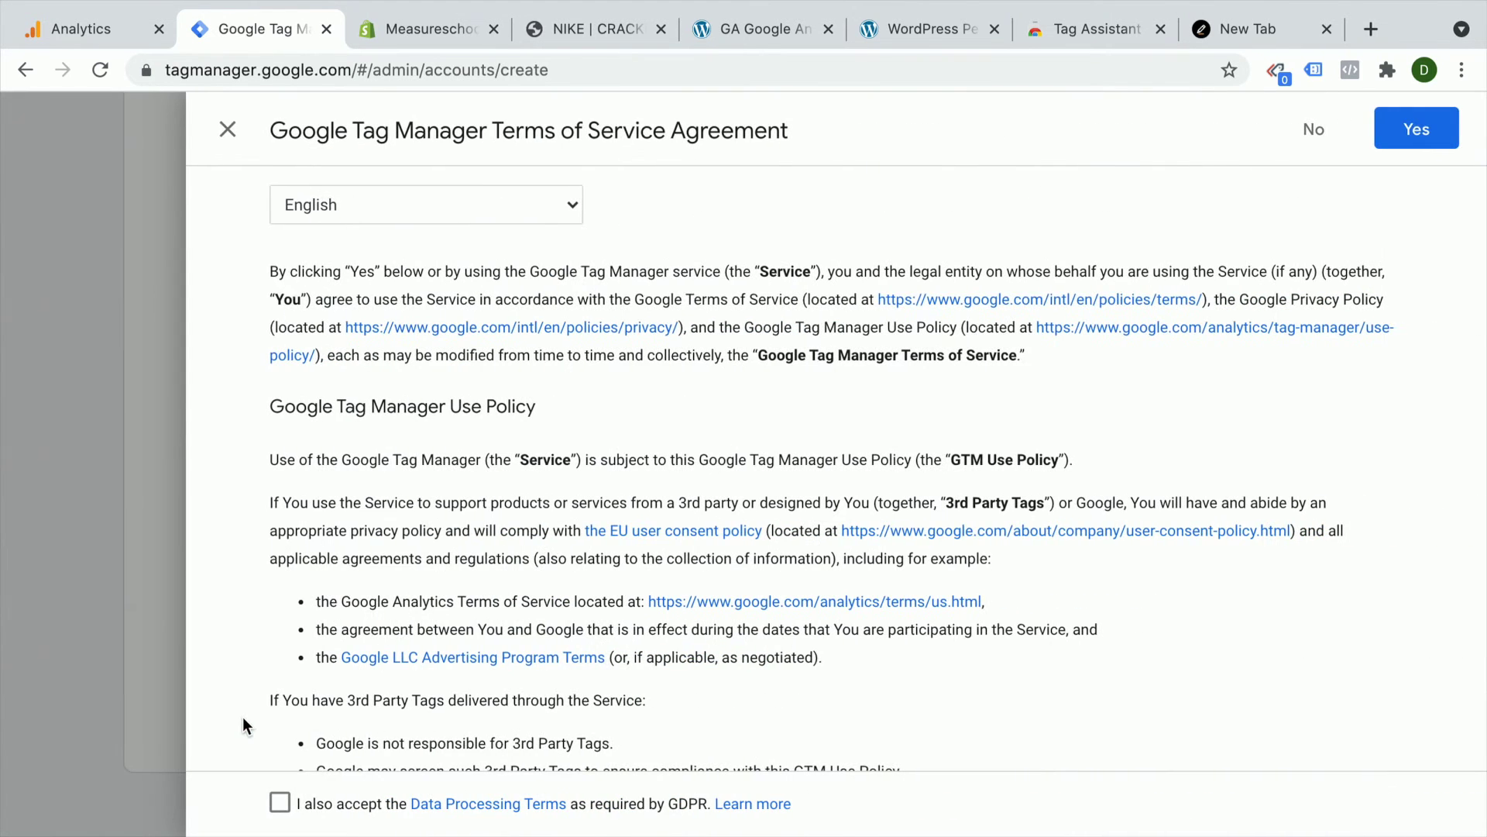
{"action": "left_click", "coordinate": [280, 806]}
{"action": "left_click", "coordinate": [1418, 138]}
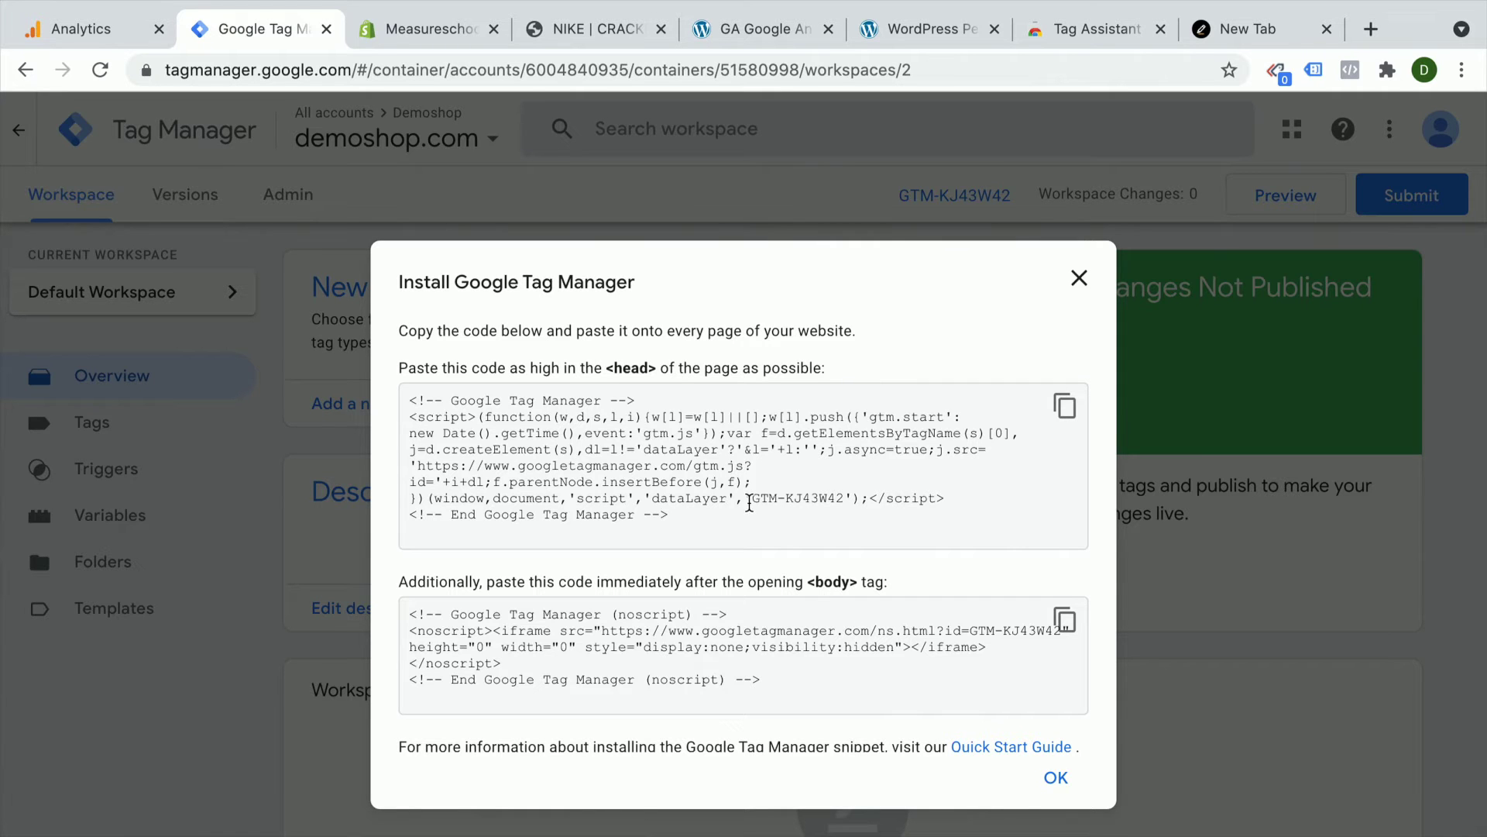
Dismiss the Tag Manager installation instructions and copy the container ID GTM-KJ43W42 from the demoshop.com workspace
{"action": "left_click", "coordinate": [1078, 279]}
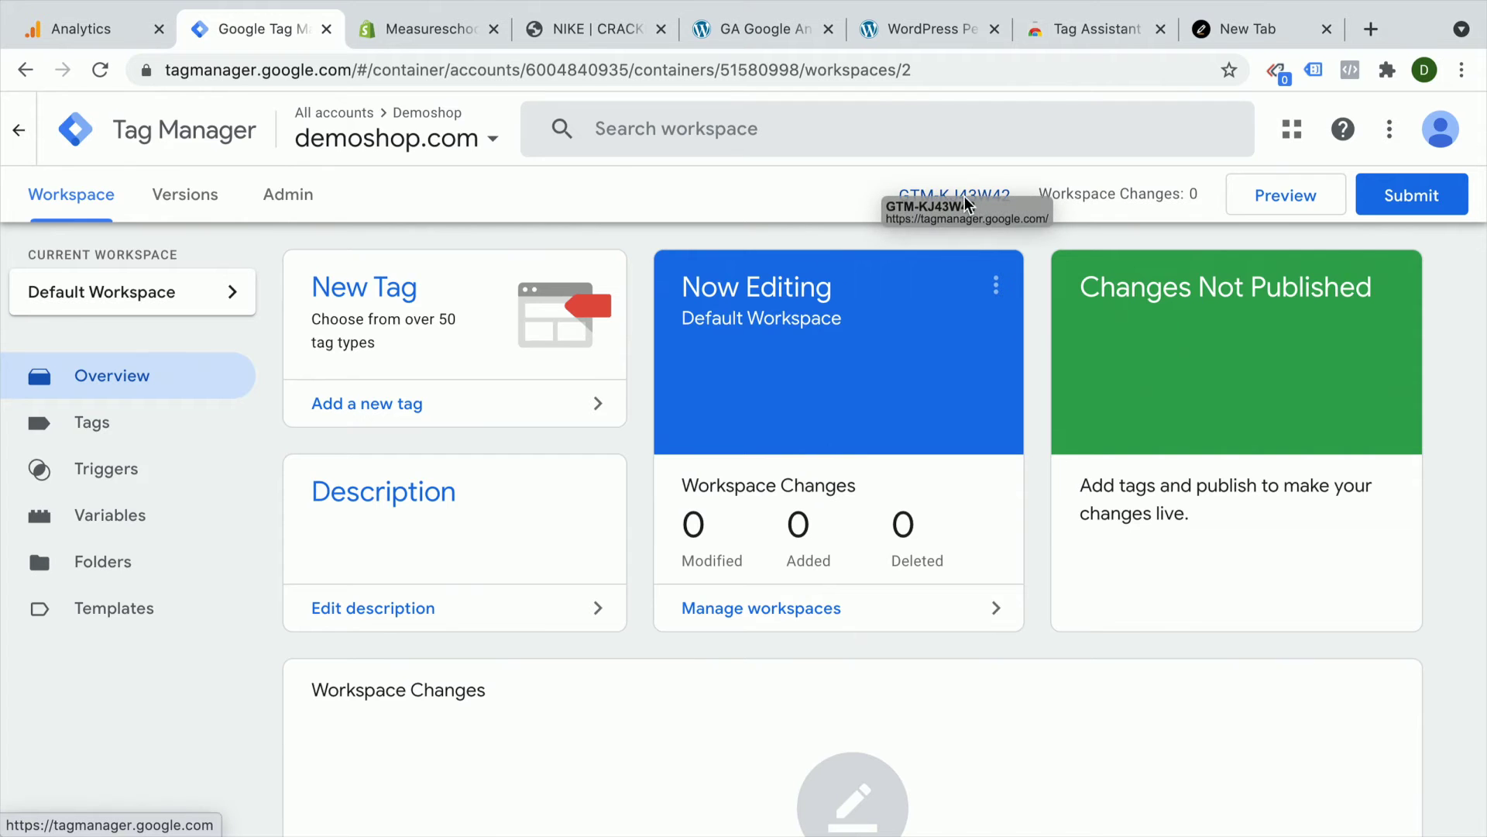
{"action": "left_click", "coordinate": [964, 206]}
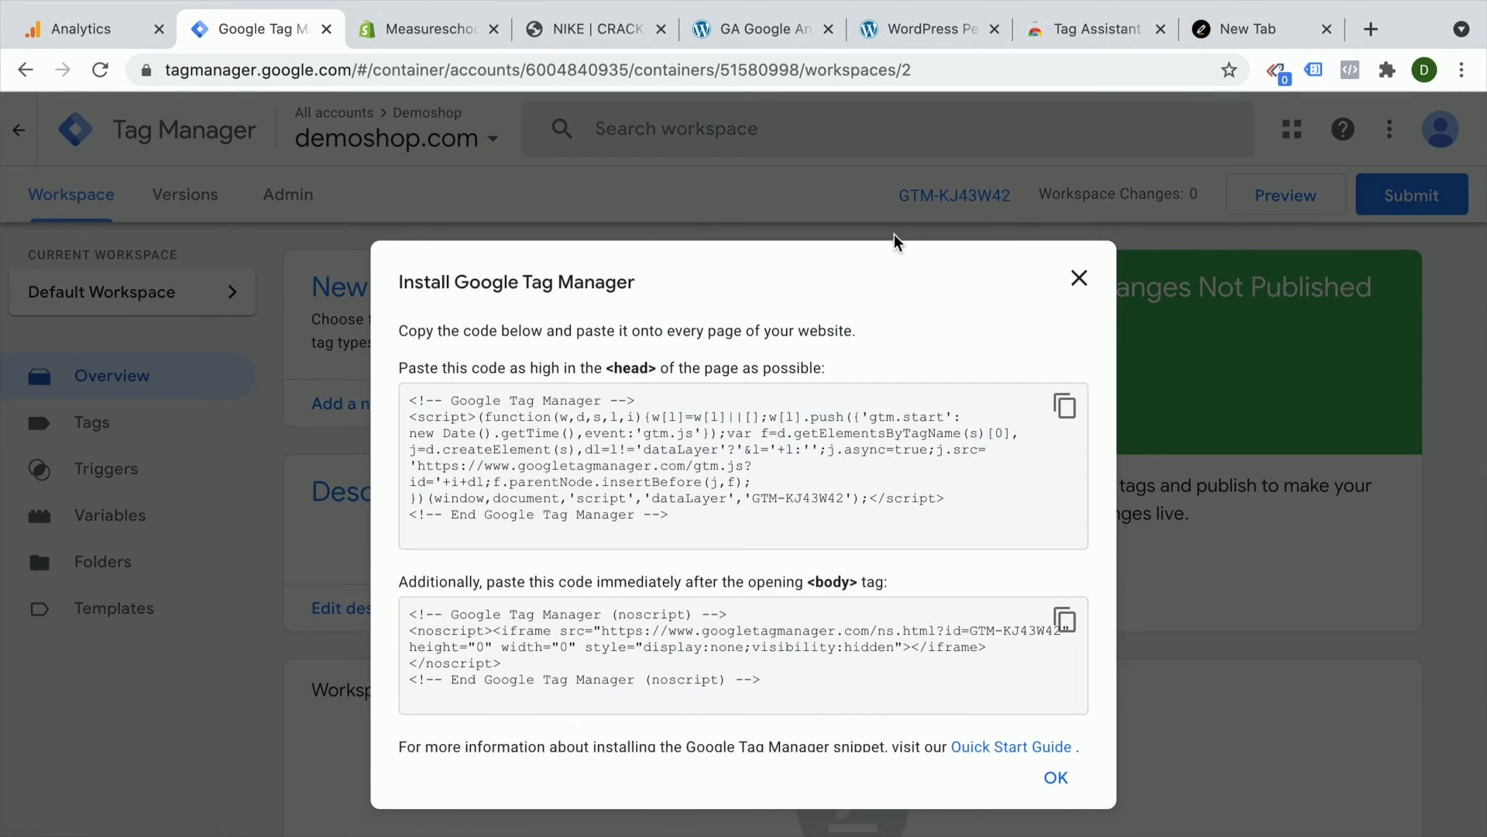
{"action": "left_click", "coordinate": [1077, 277]}
{"action": "right_click", "coordinate": [938, 198]}
{"action": "key", "text": "ctrl+c"}
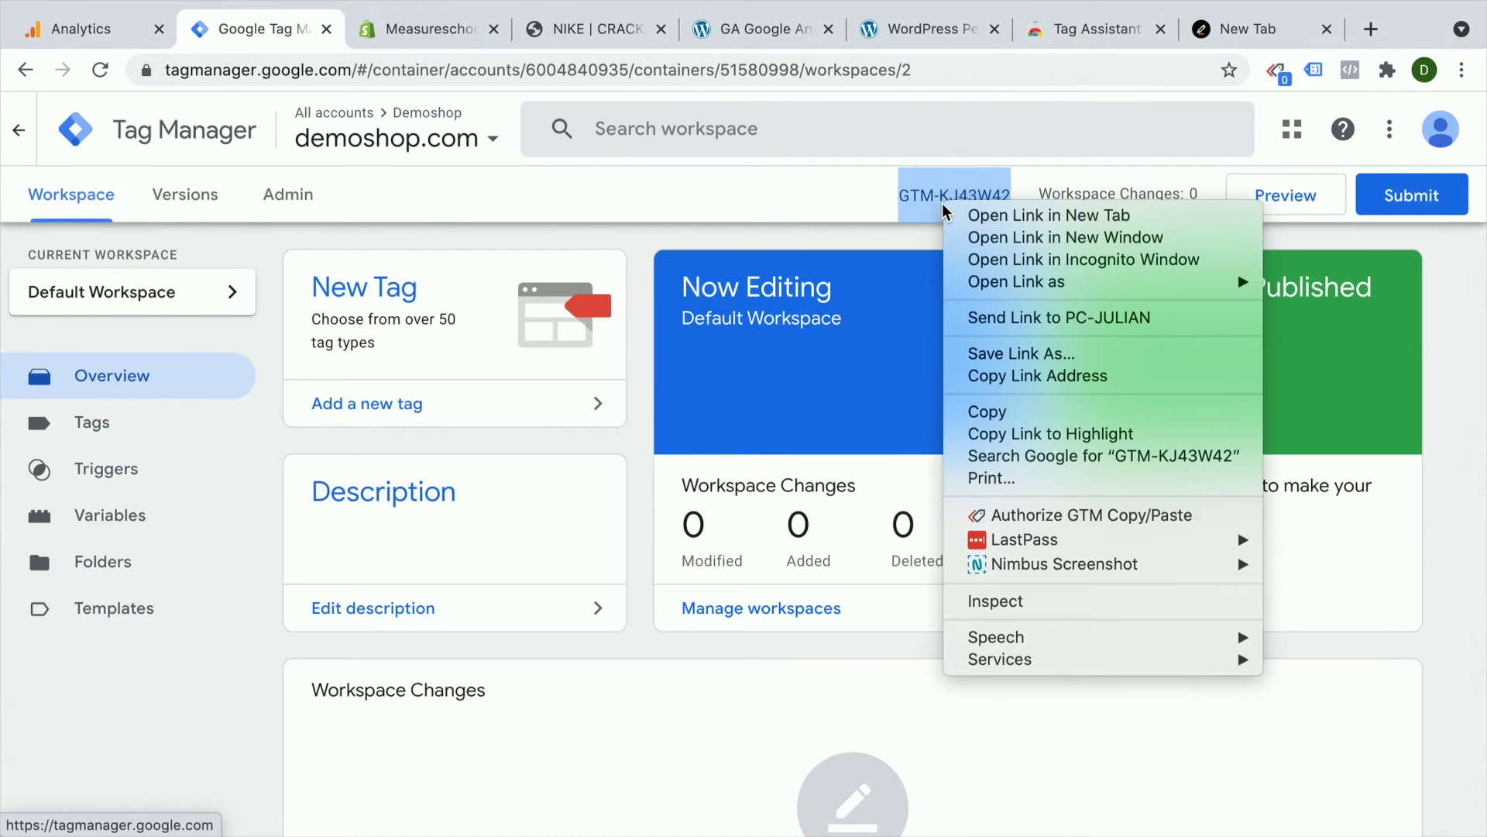
{"action": "left_click", "coordinate": [988, 422]}
{"action": "left_click", "coordinate": [650, 205]}
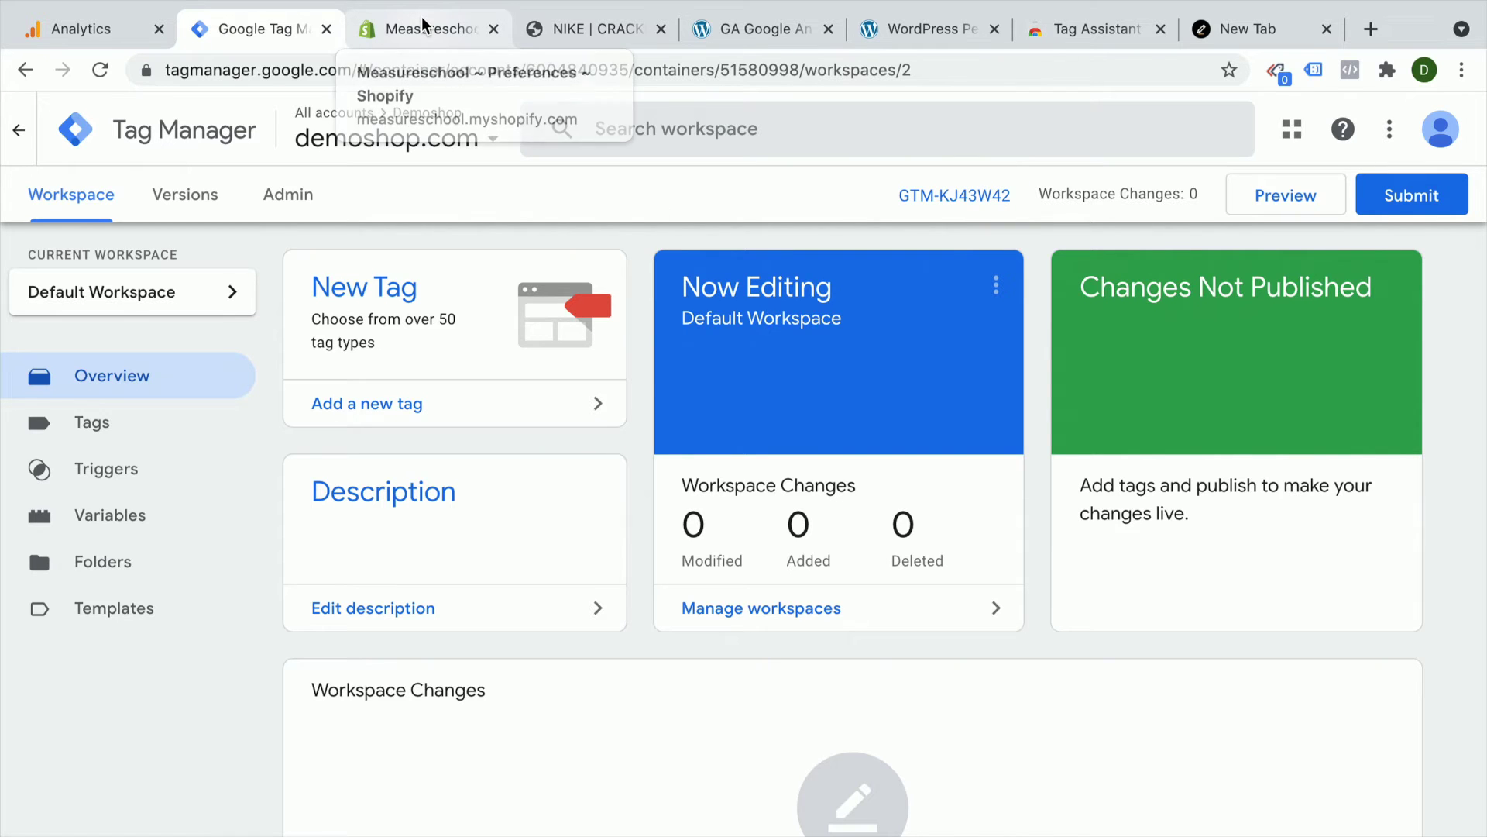
Switch to the demoshop.com WordPress admin and open the page for adding new plugins
{"action": "left_click", "coordinate": [908, 32]}
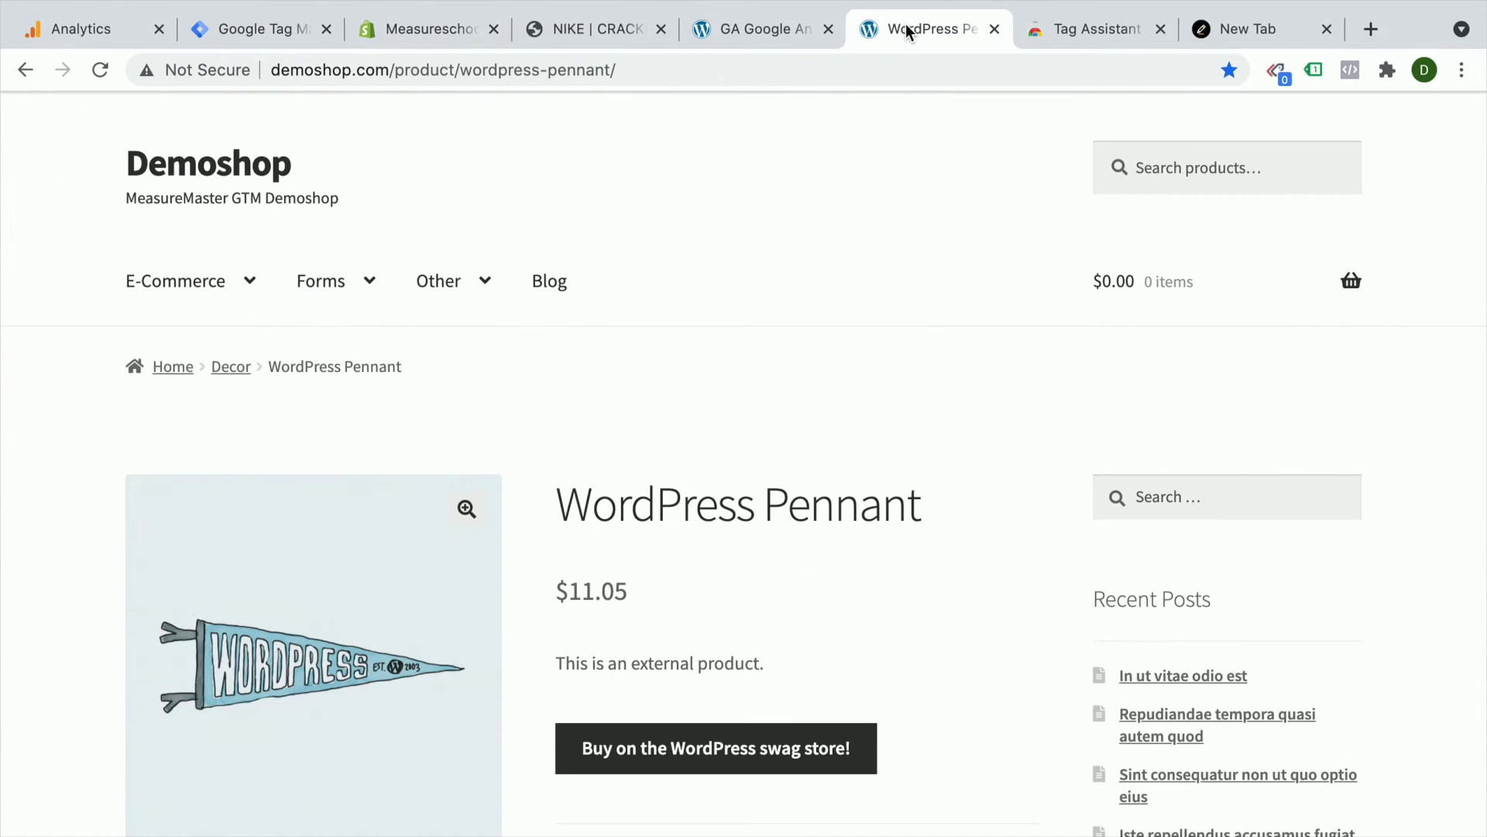
{"action": "left_click", "coordinate": [771, 29]}
{"action": "mouse_move", "coordinate": [117, 506]}
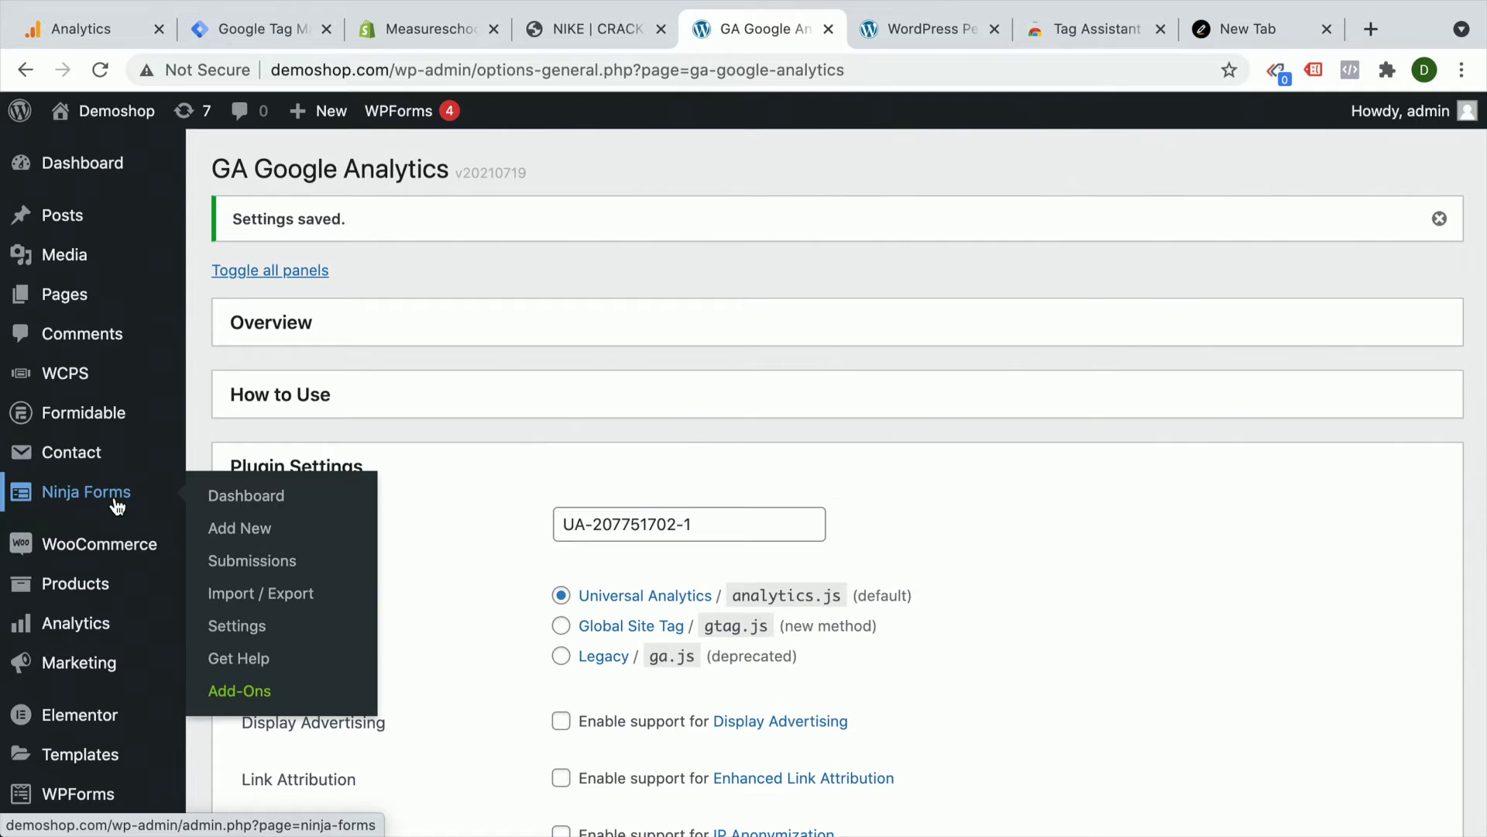
{"action": "scroll", "coordinate": [117, 506], "scroll_direction": "down", "scroll_amount": 6}
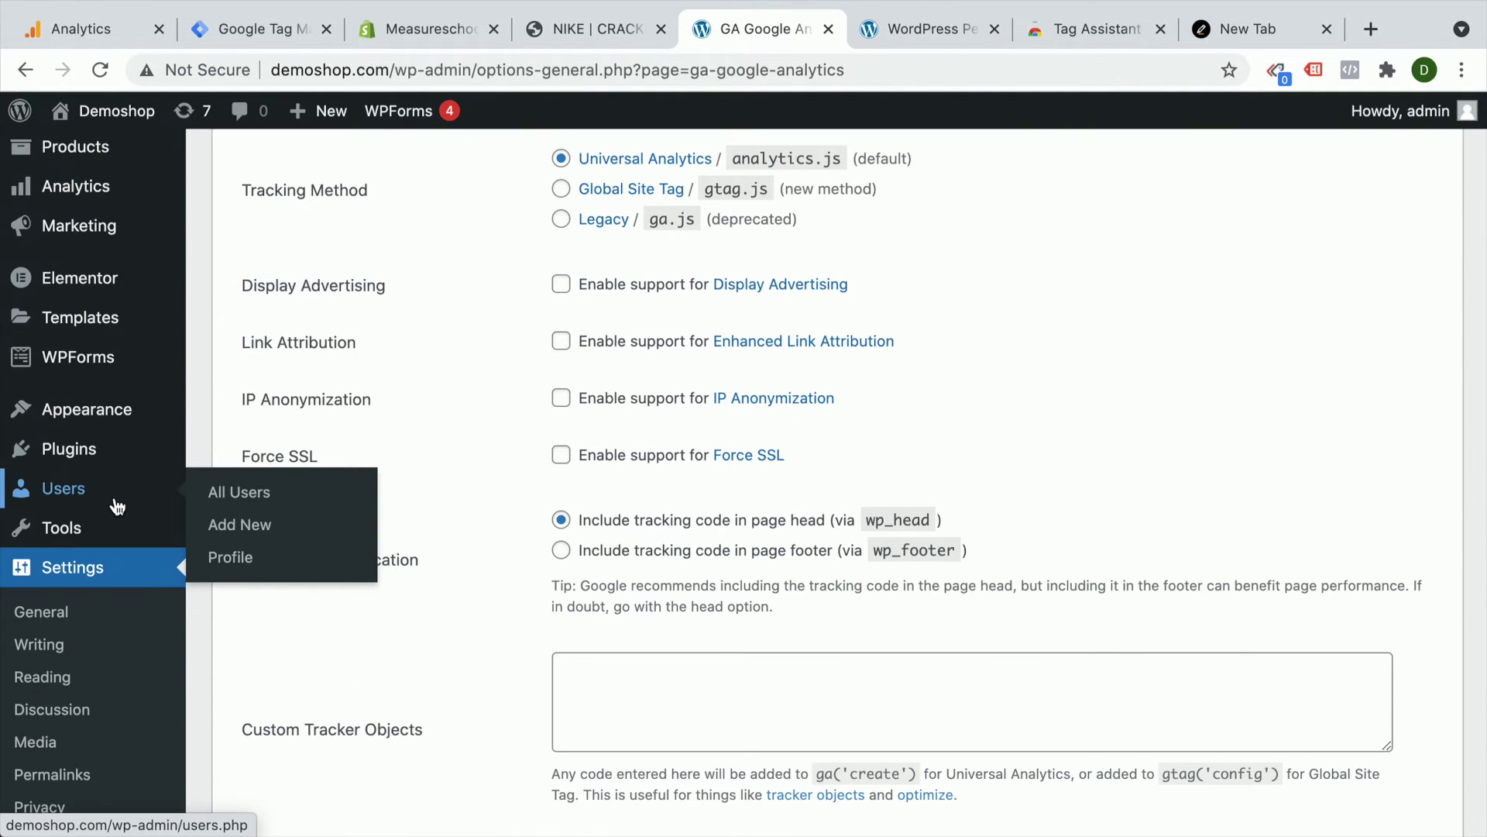
{"action": "mouse_move", "coordinate": [111, 431]}
{"action": "left_click", "coordinate": [270, 462]}
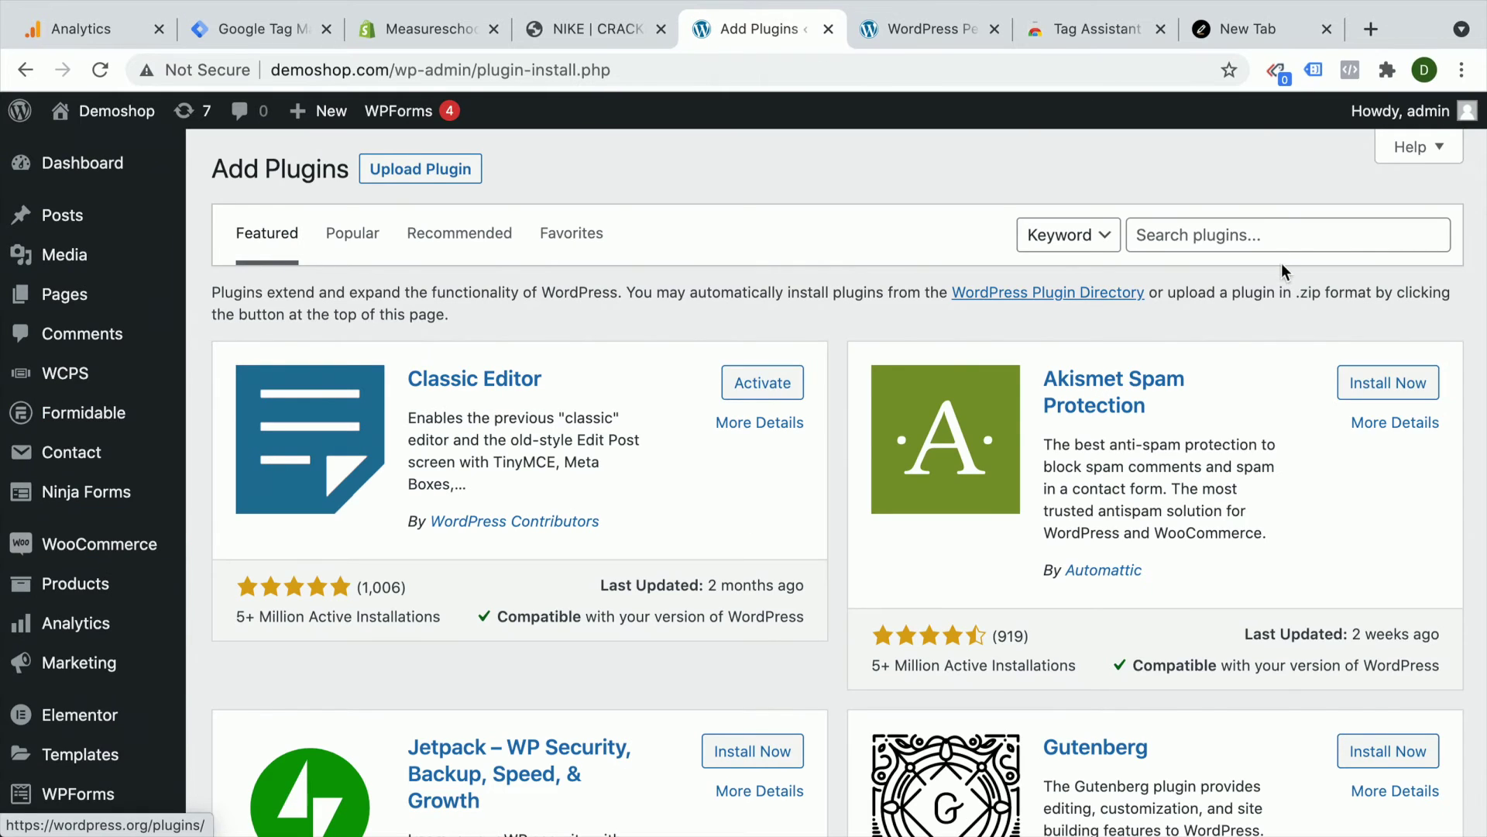
Search the plugins for google tag manager, and install and activate Google Tag Manager for WordPress
{"action": "left_click", "coordinate": [1271, 231]}
{"action": "type", "text": "google tag mana"}
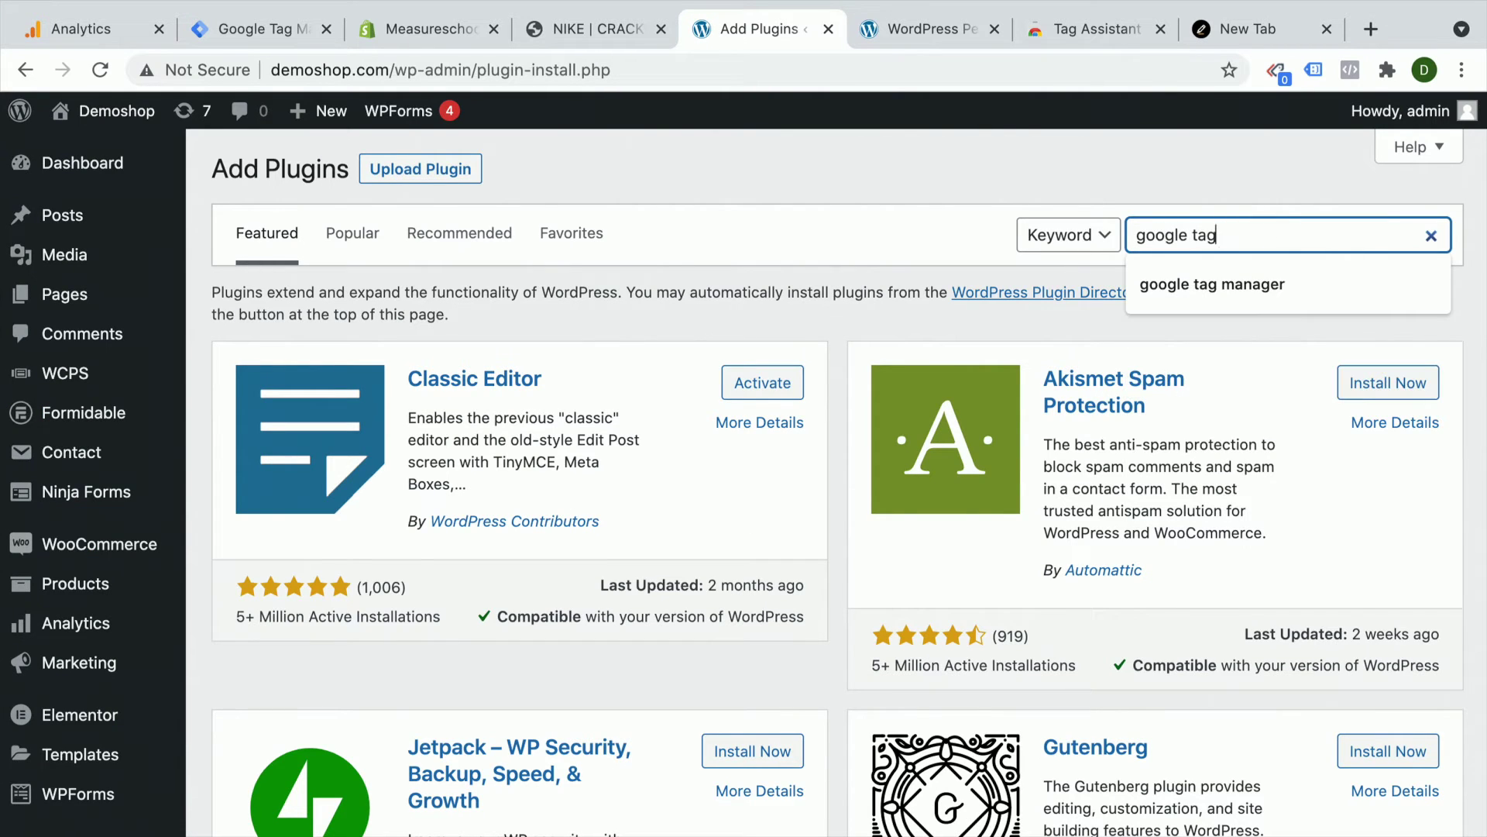
{"action": "type", "text": "ger"}
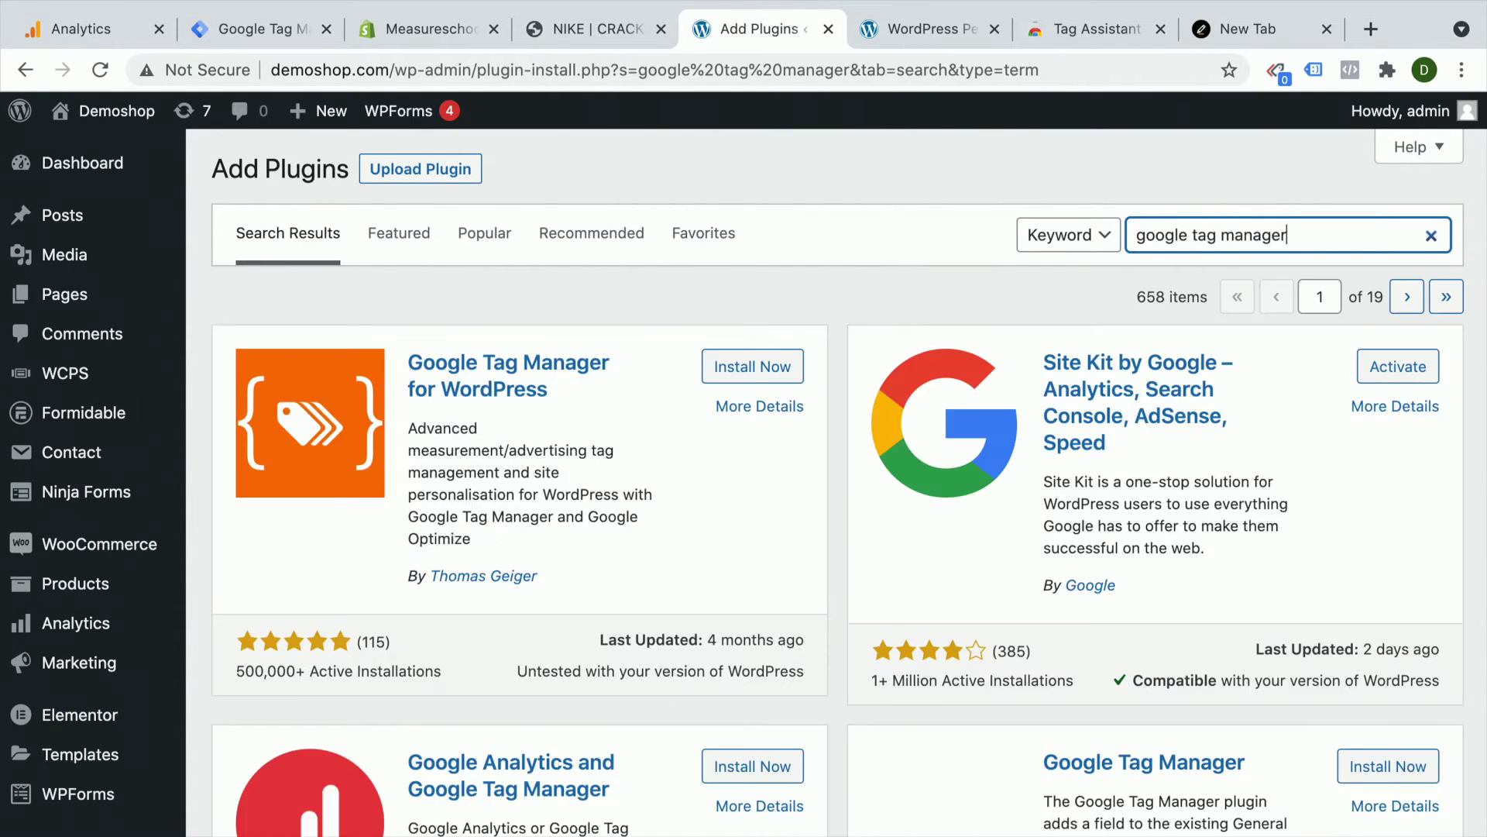
{"action": "left_click", "coordinate": [748, 370]}
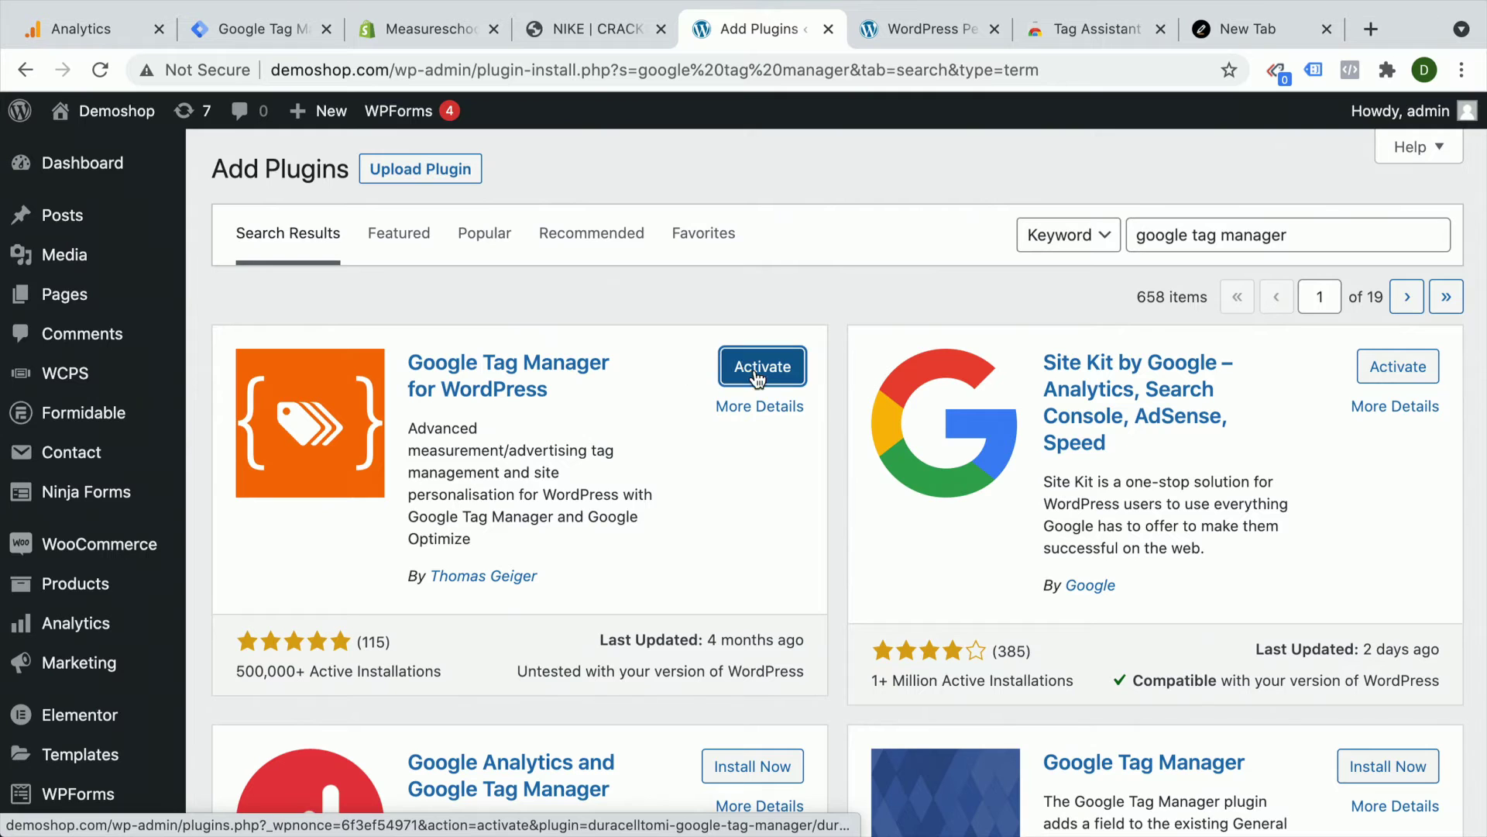
{"action": "left_click", "coordinate": [746, 371]}
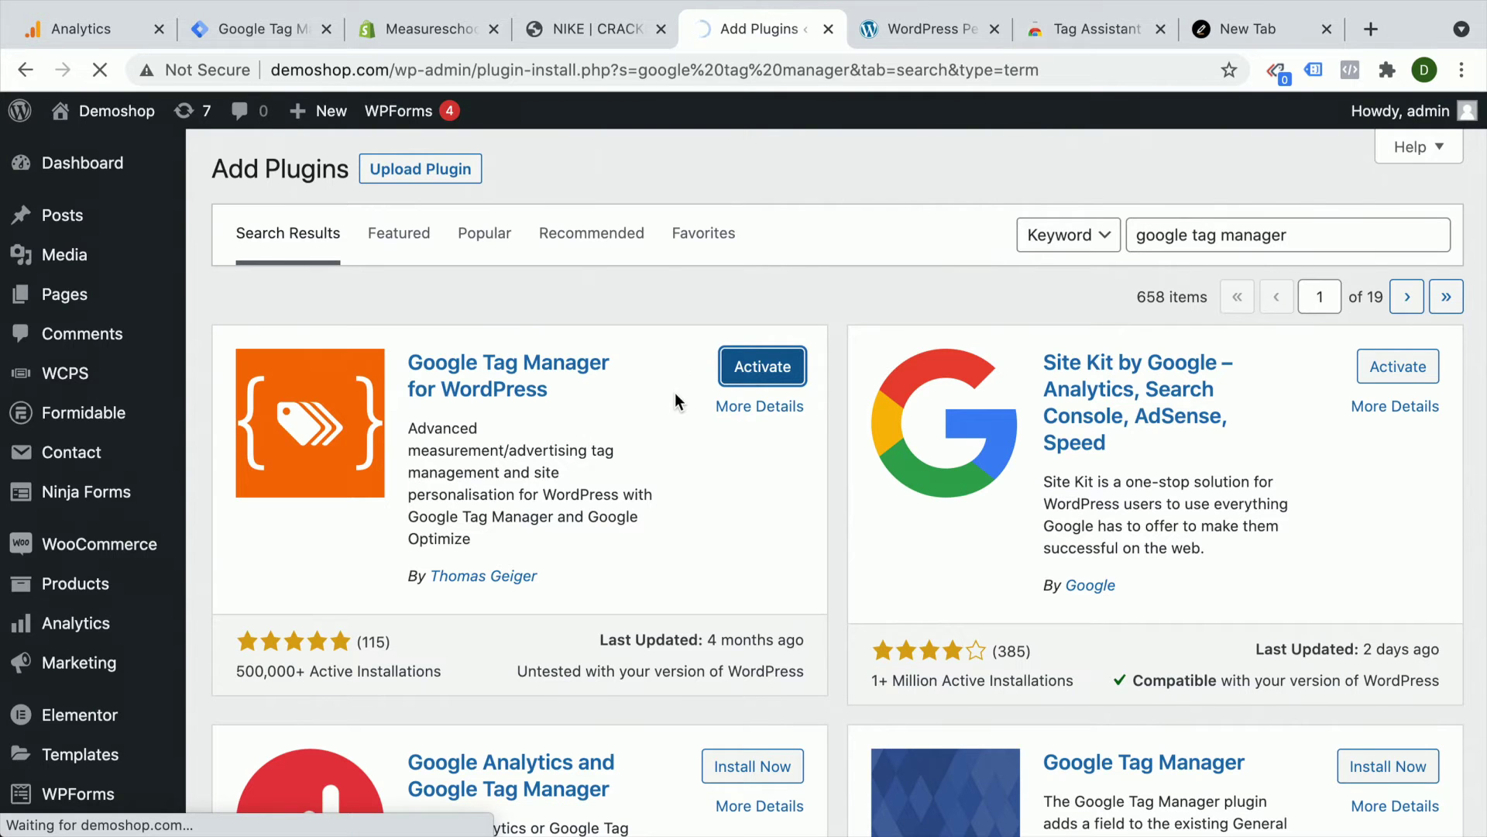
Deactivate the GA Google Analytics plugin in the installed plugins list
{"action": "scroll", "coordinate": [675, 392], "scroll_direction": "down", "scroll_amount": 5}
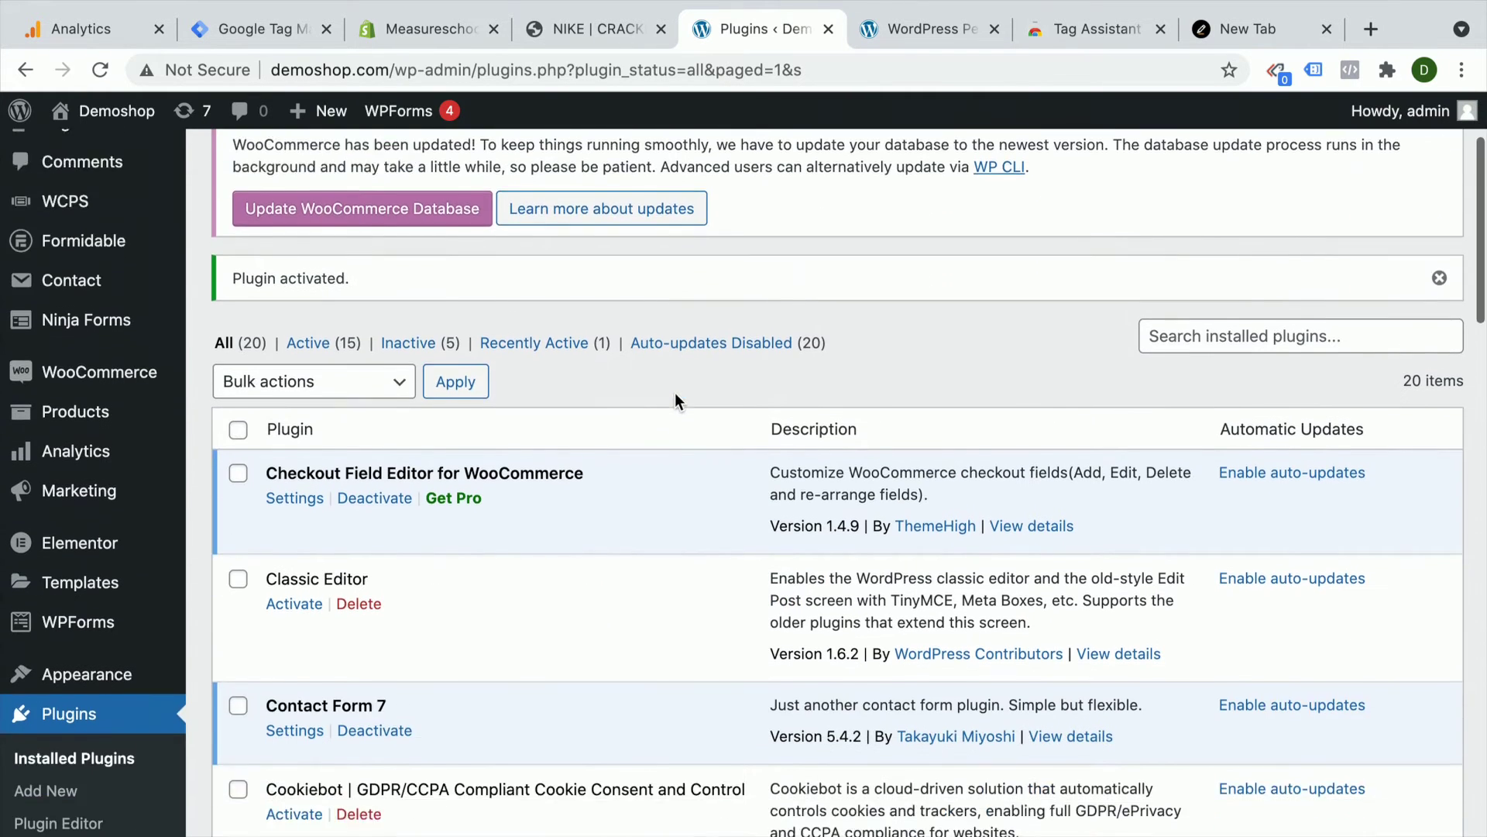
{"action": "scroll", "coordinate": [676, 392], "scroll_direction": "down", "scroll_amount": 9}
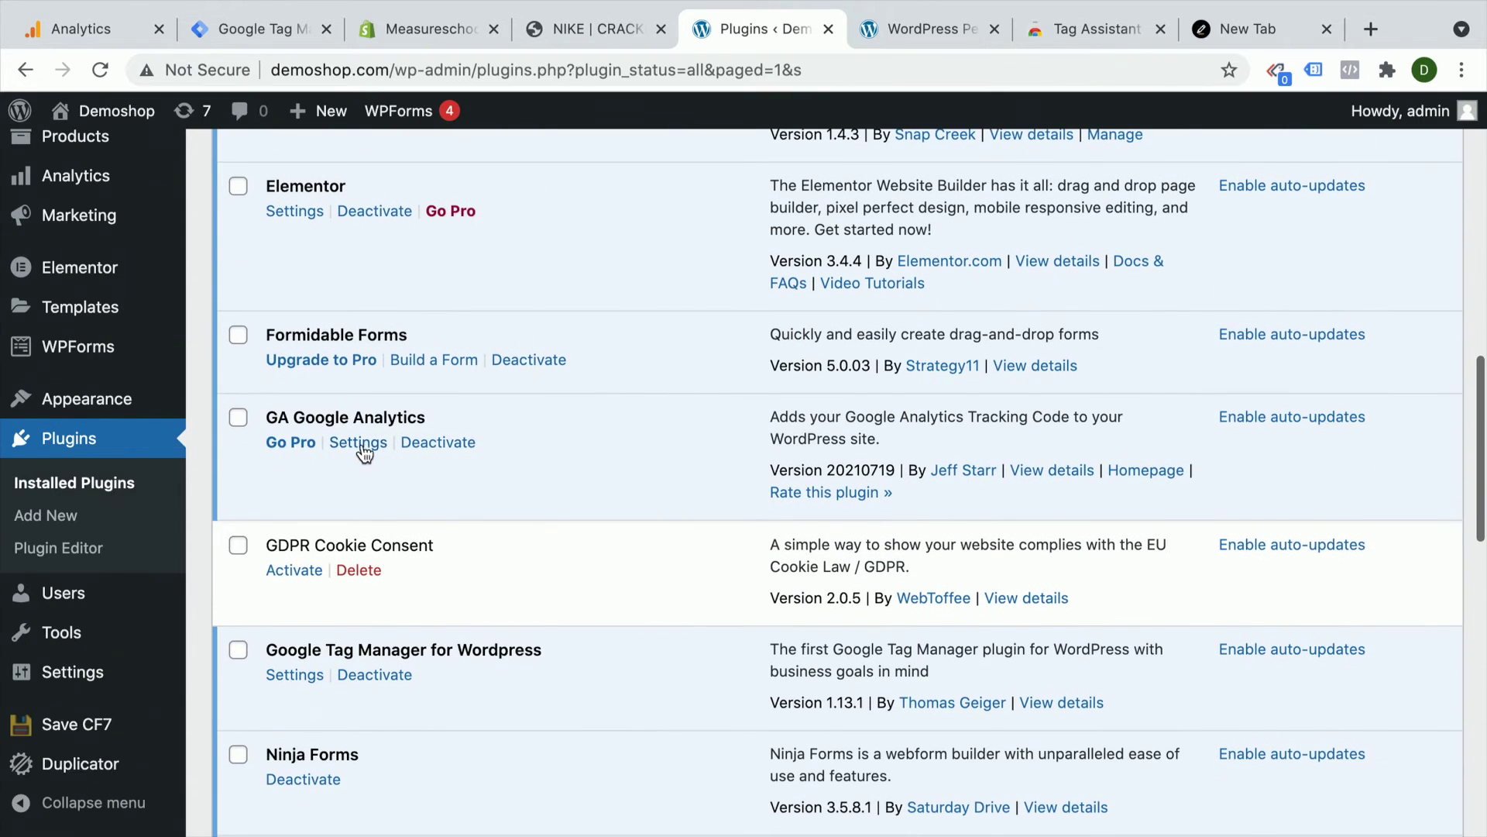
{"action": "left_click", "coordinate": [454, 444]}
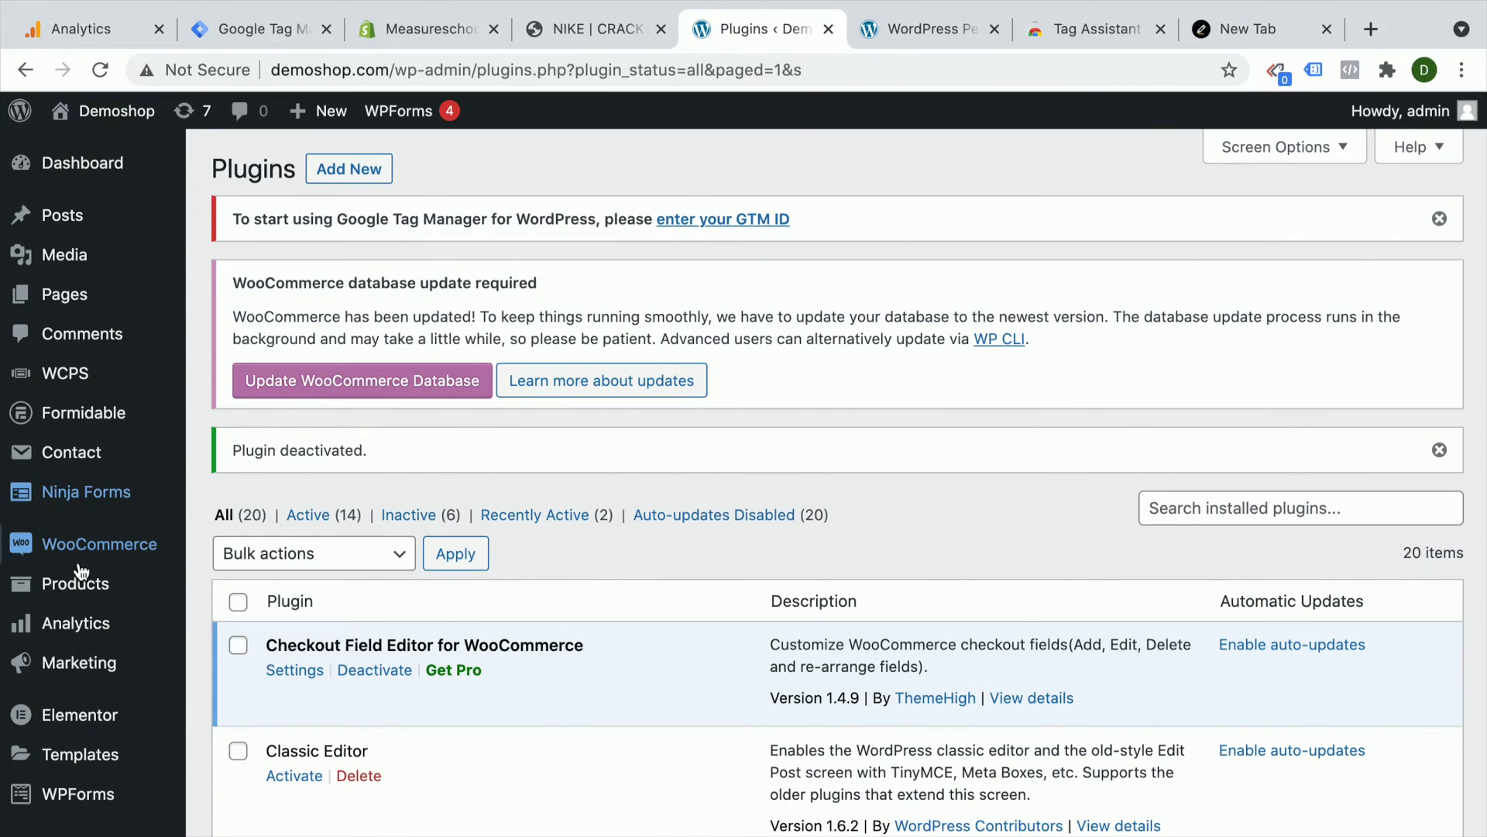
Open the settings page of the Google Tag Manager for WordPress plugin
{"action": "mouse_move", "coordinate": [79, 687]}
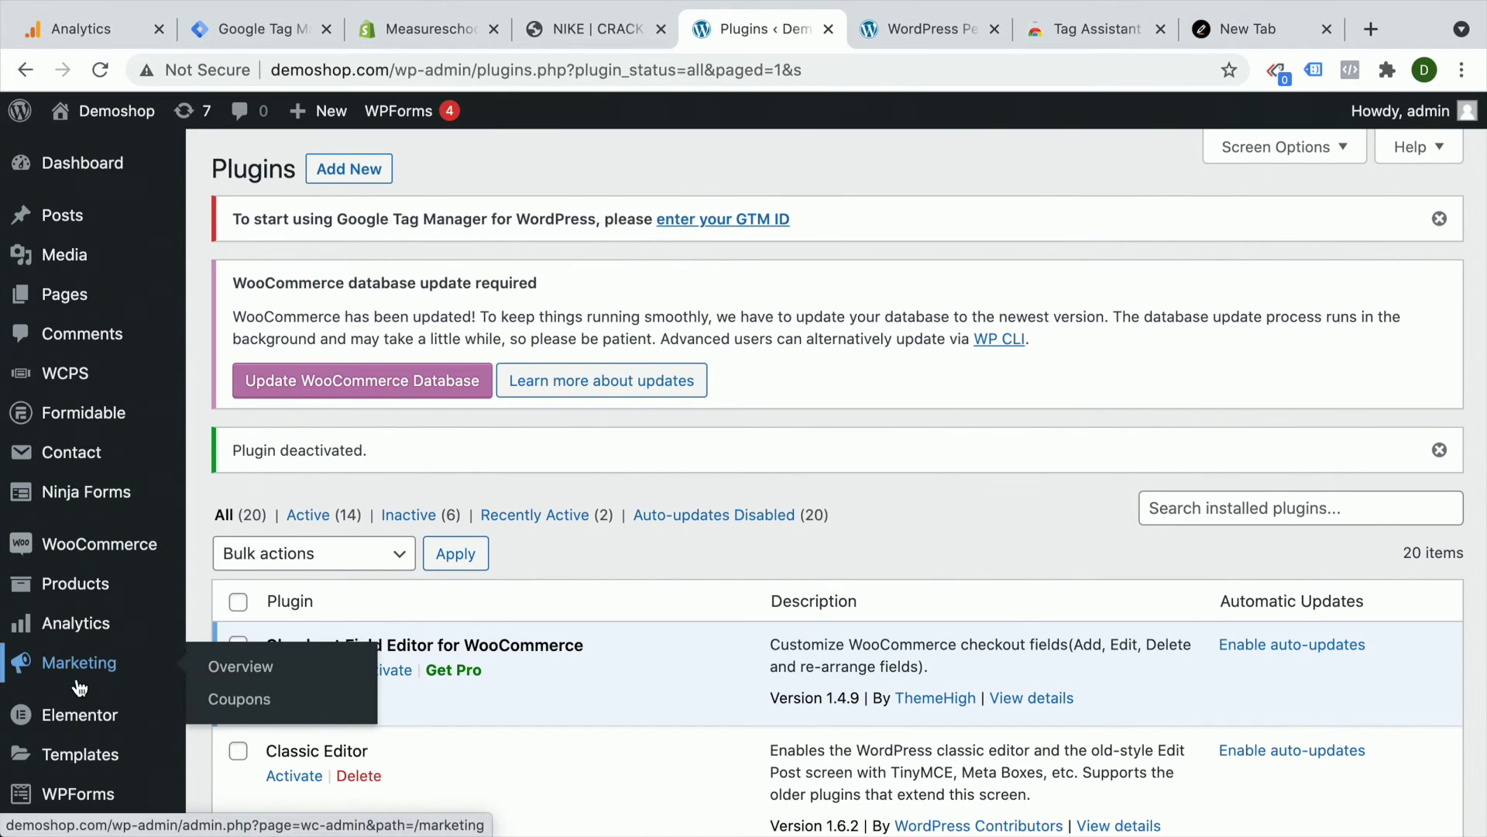
{"action": "scroll", "coordinate": [77, 681], "scroll_direction": "down", "scroll_amount": 5}
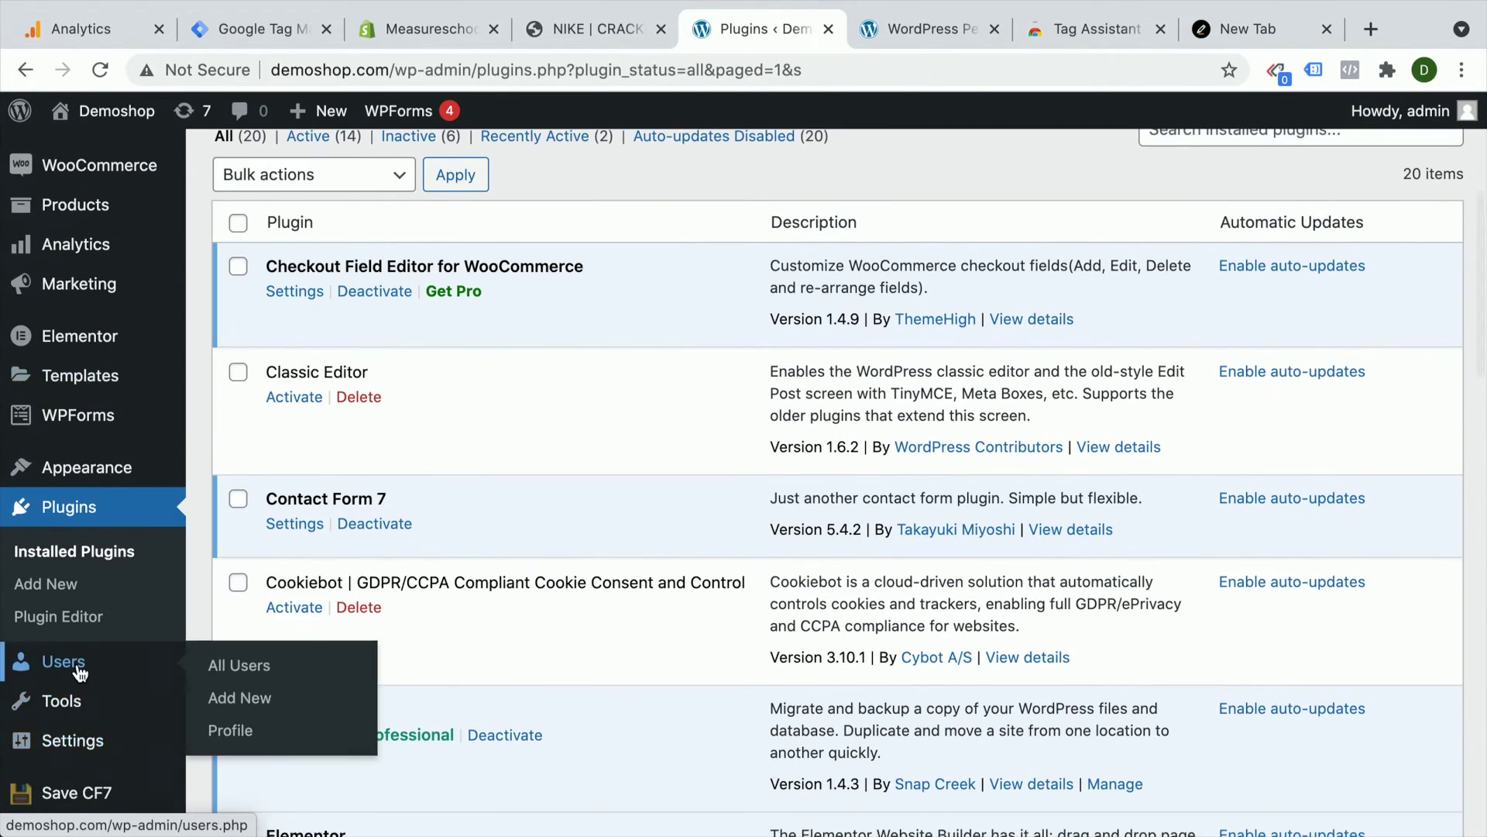
{"action": "scroll", "coordinate": [79, 672], "scroll_direction": "down", "scroll_amount": 2}
{"action": "left_click", "coordinate": [258, 771]}
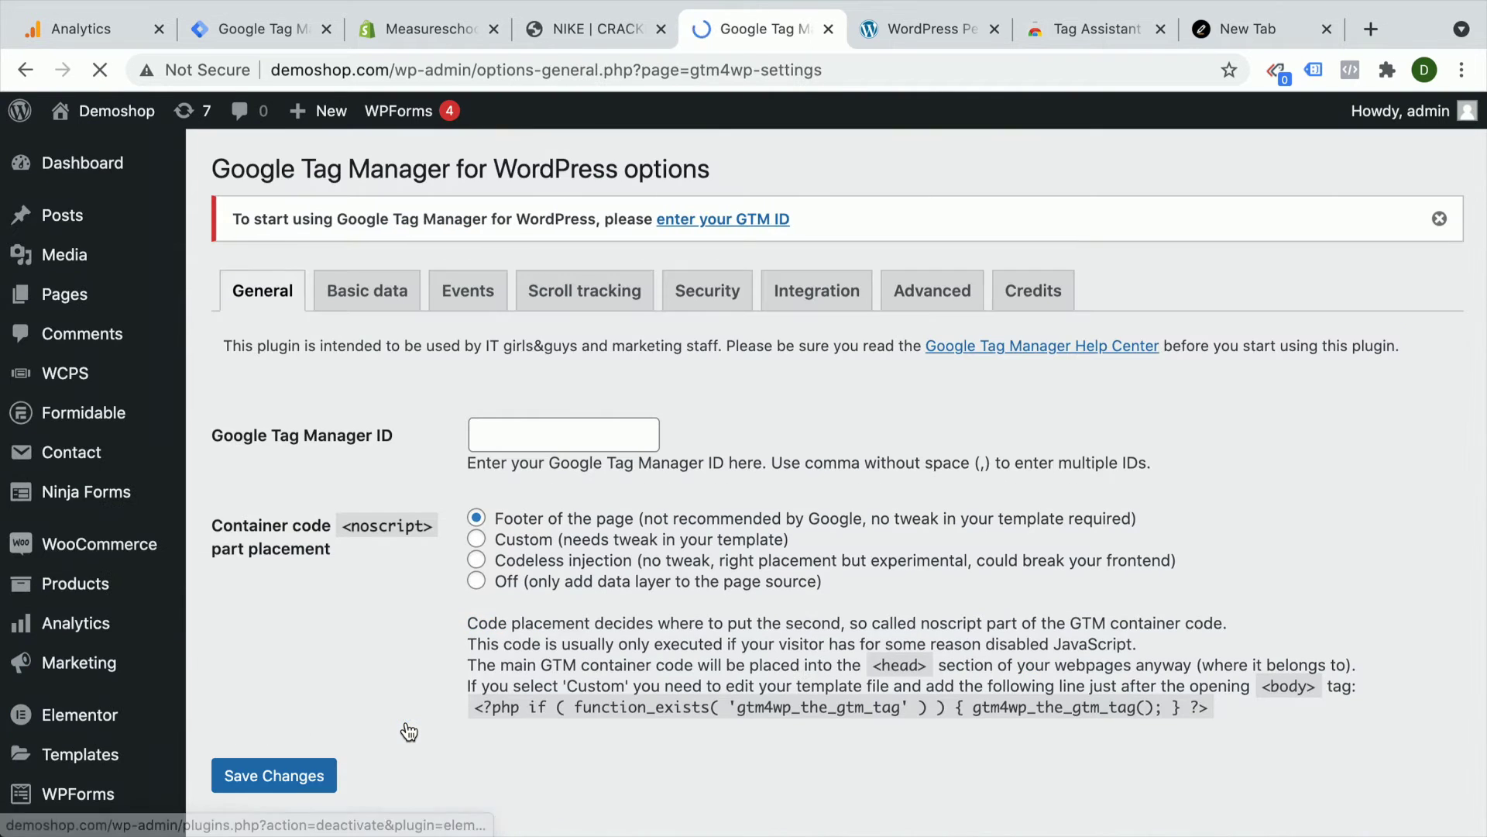
Set the Google Tag Manager ID to GTM-KJ43W42 with Codeless injection as container code placement, and save the plugin settings
{"action": "left_click", "coordinate": [487, 446]}
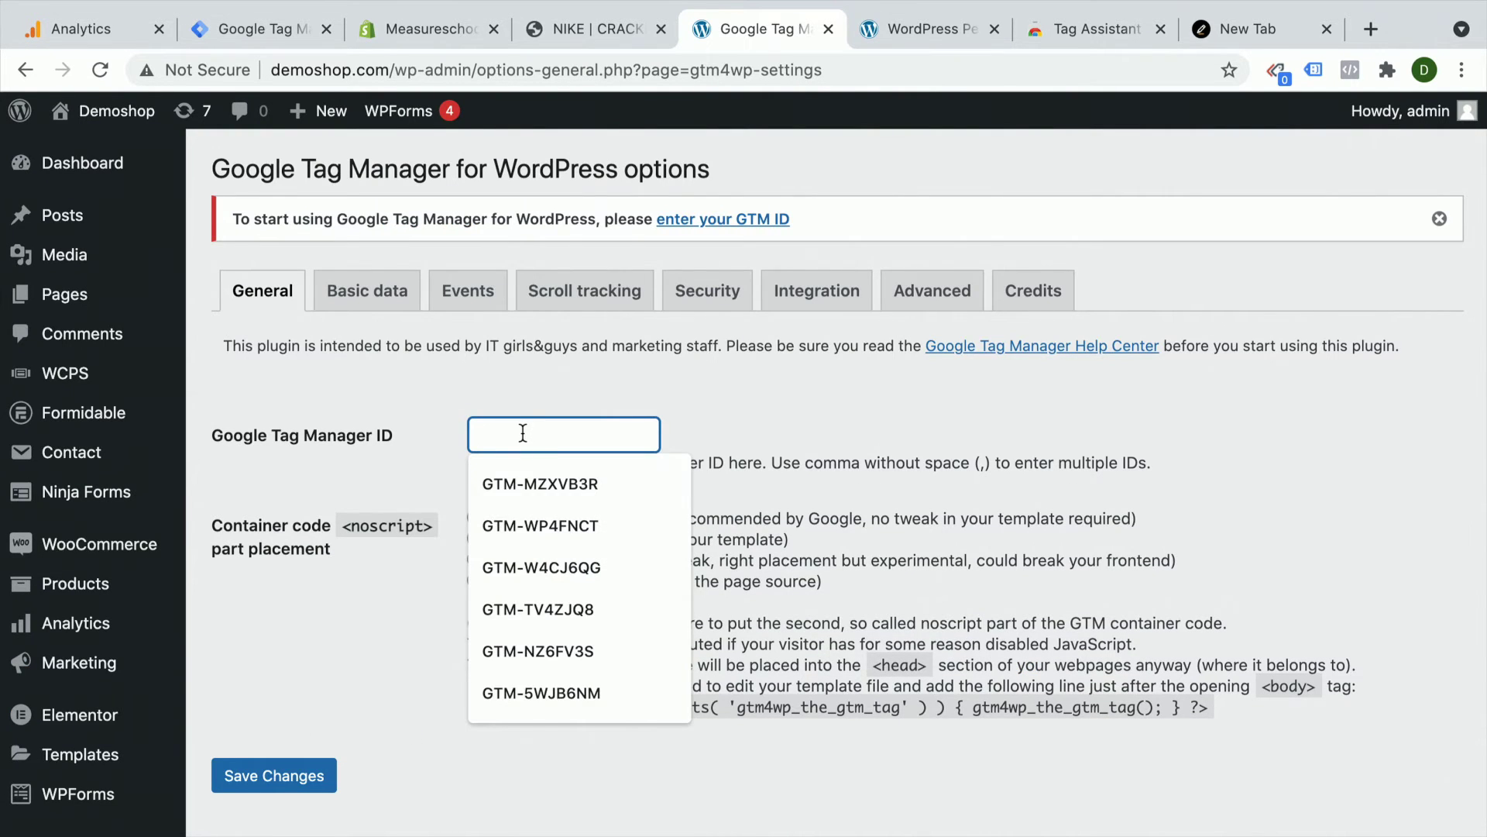
{"action": "key", "text": "ctrl+v"}
{"action": "left_click", "coordinate": [435, 401]}
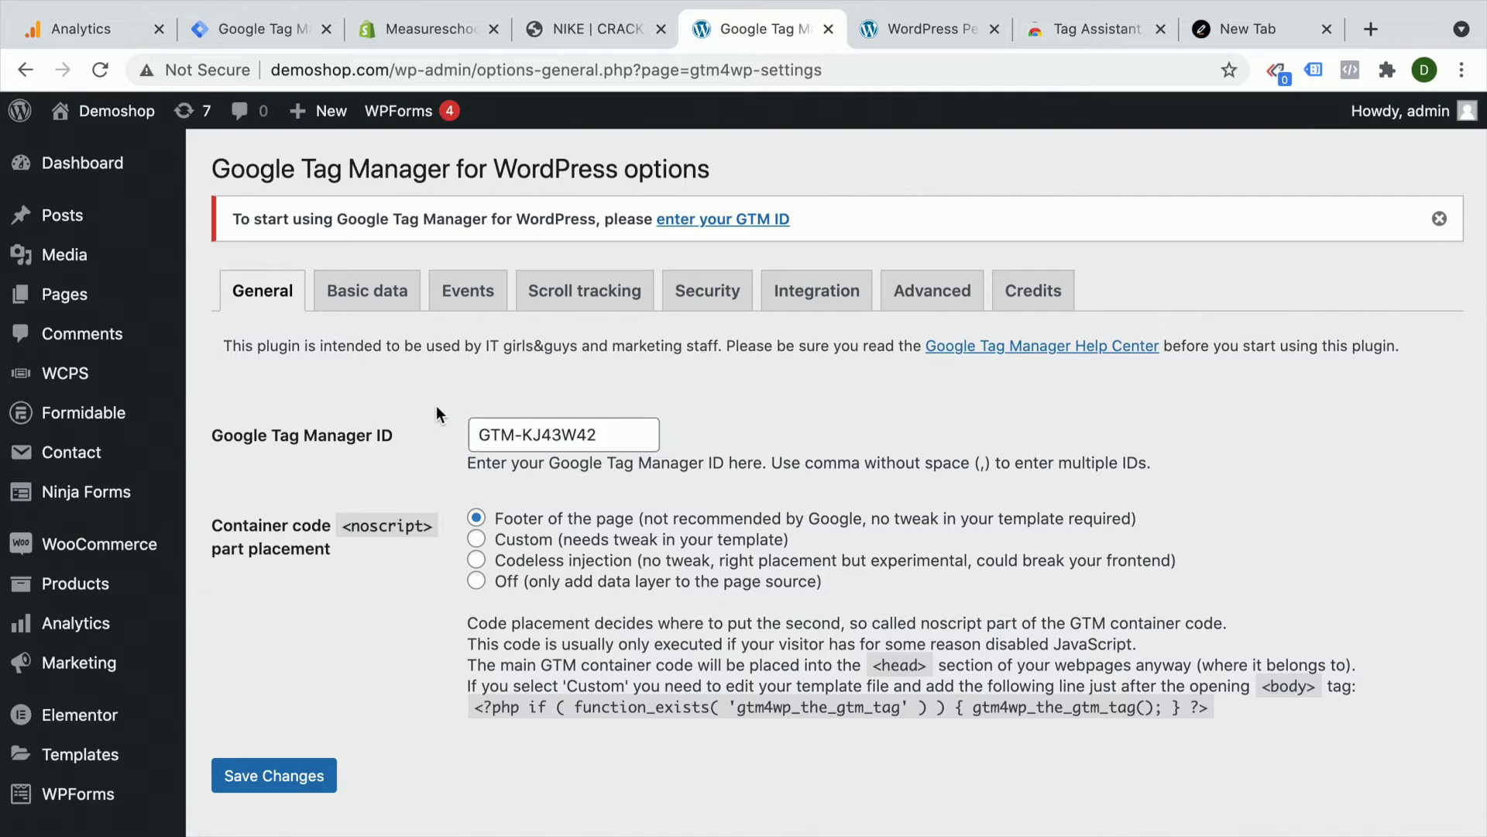
{"action": "left_click", "coordinate": [476, 565]}
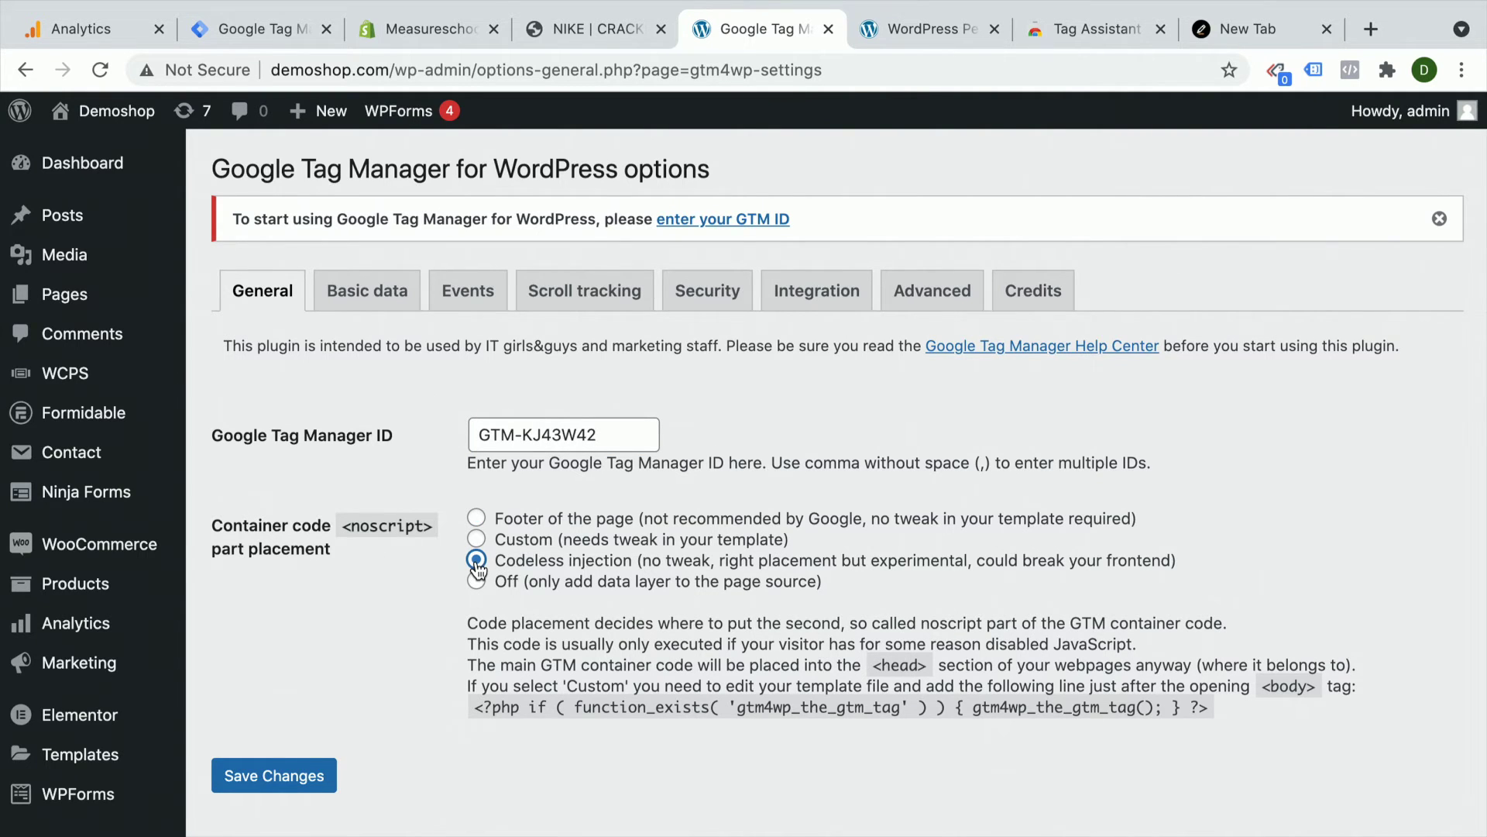
{"action": "left_click", "coordinate": [297, 775]}
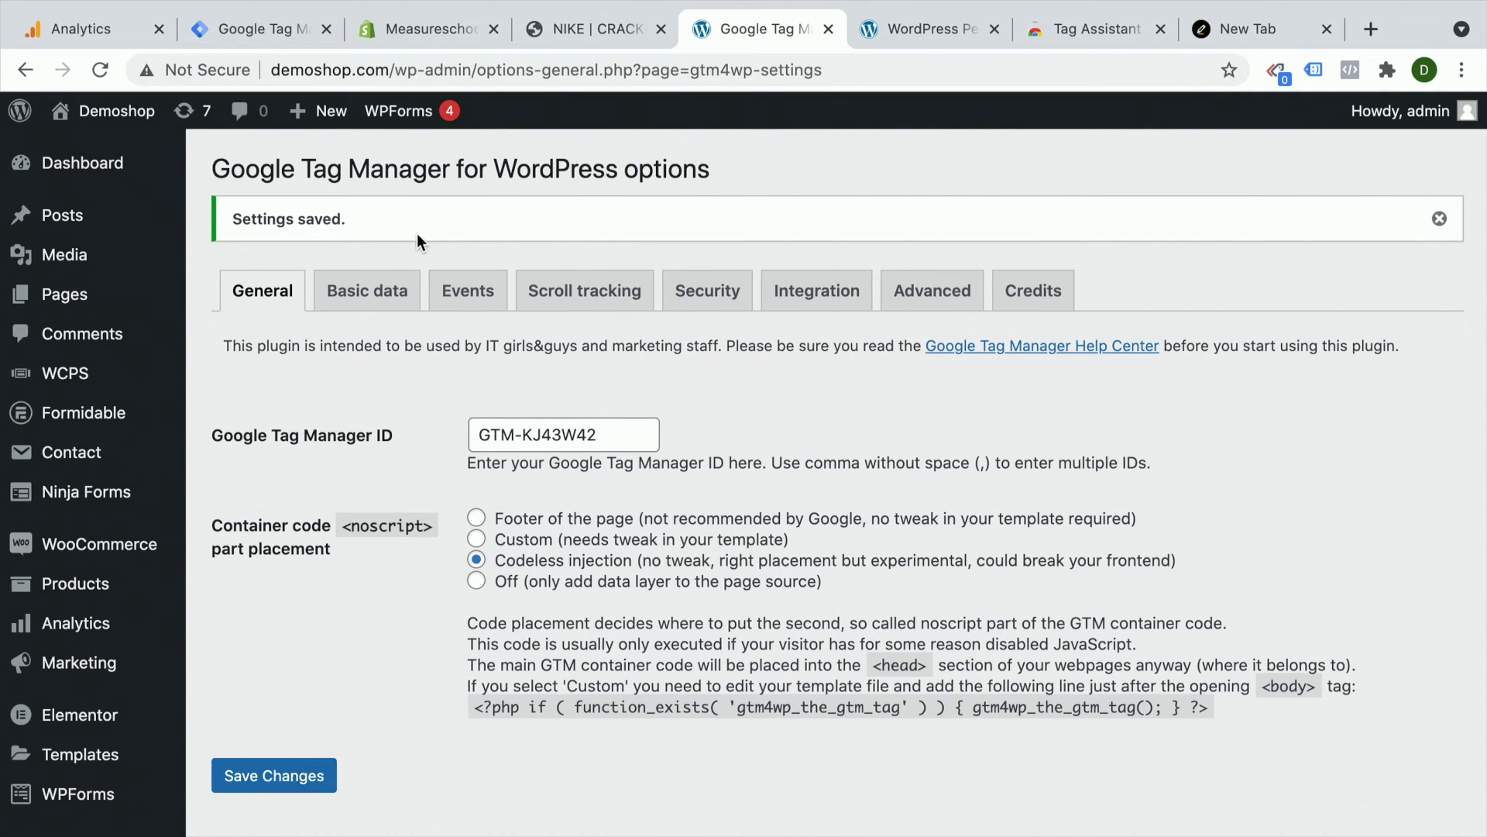
Reload the WordPress Pennant product page and check its installed tags with Tag Assistant Legacy
{"action": "left_click", "coordinate": [941, 34]}
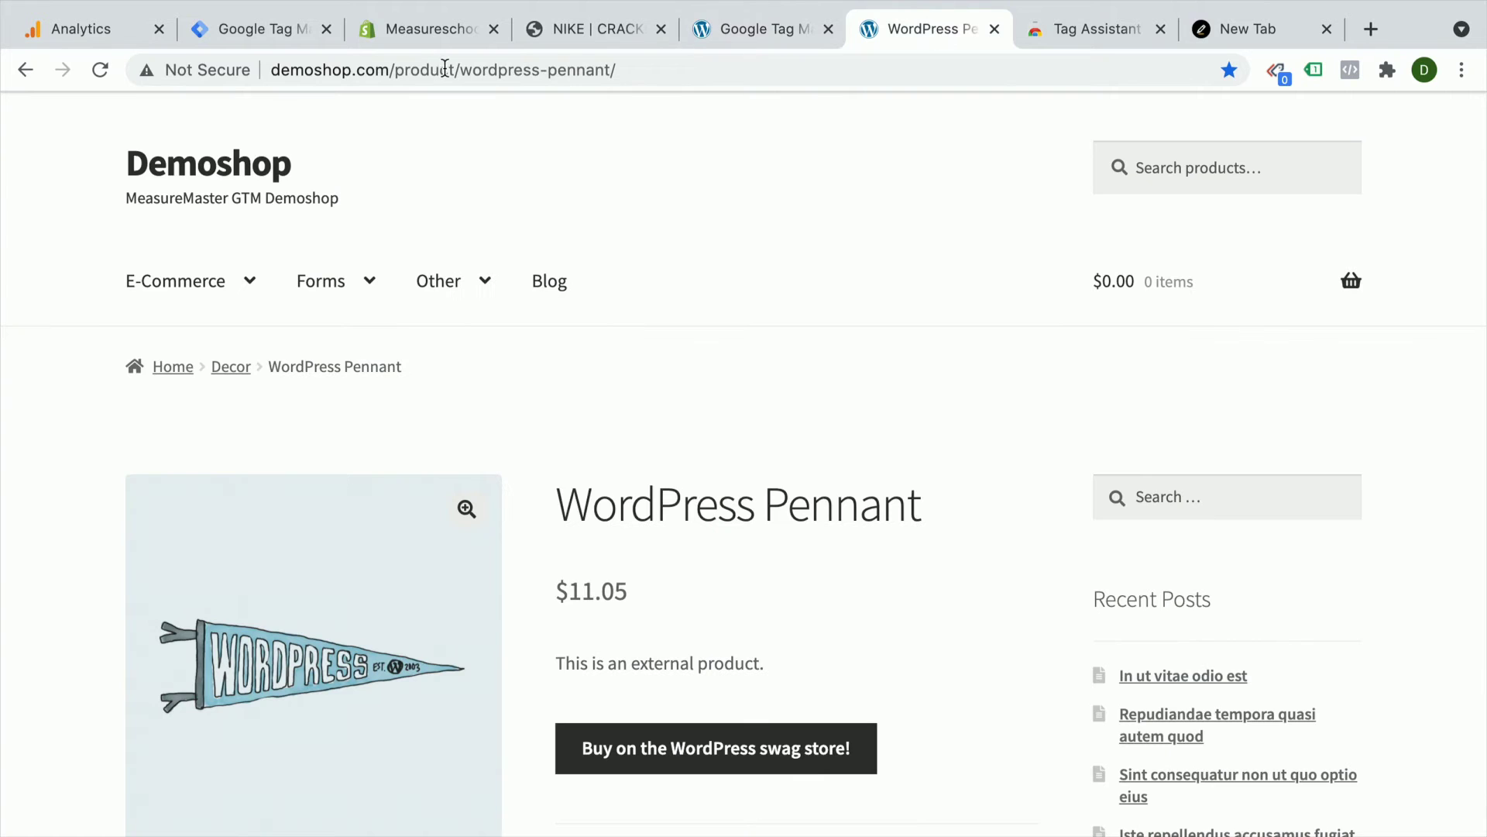
{"action": "left_click", "coordinate": [91, 75]}
{"action": "left_click", "coordinate": [1318, 75]}
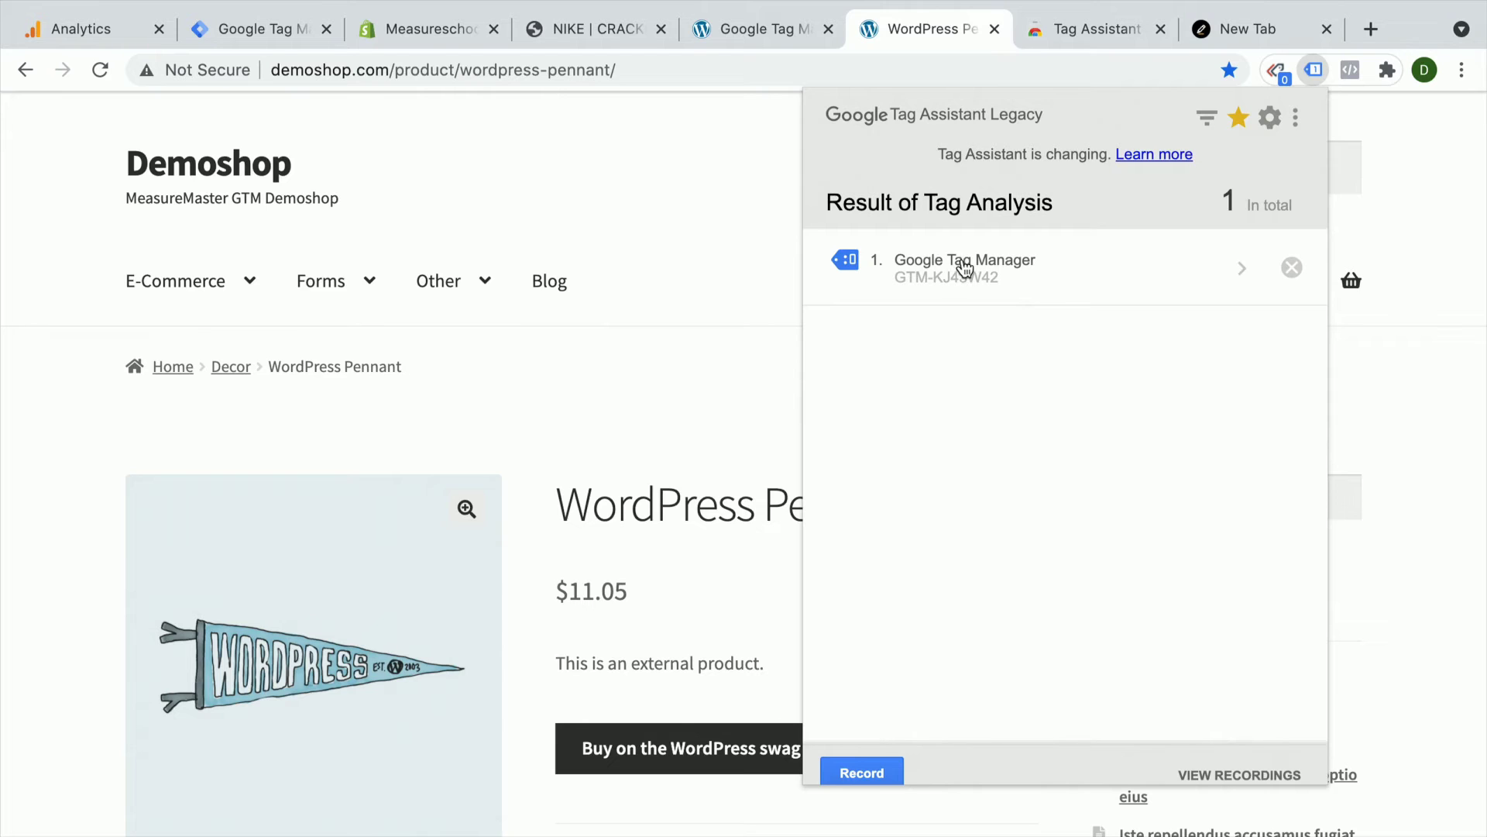
{"action": "left_click", "coordinate": [674, 182]}
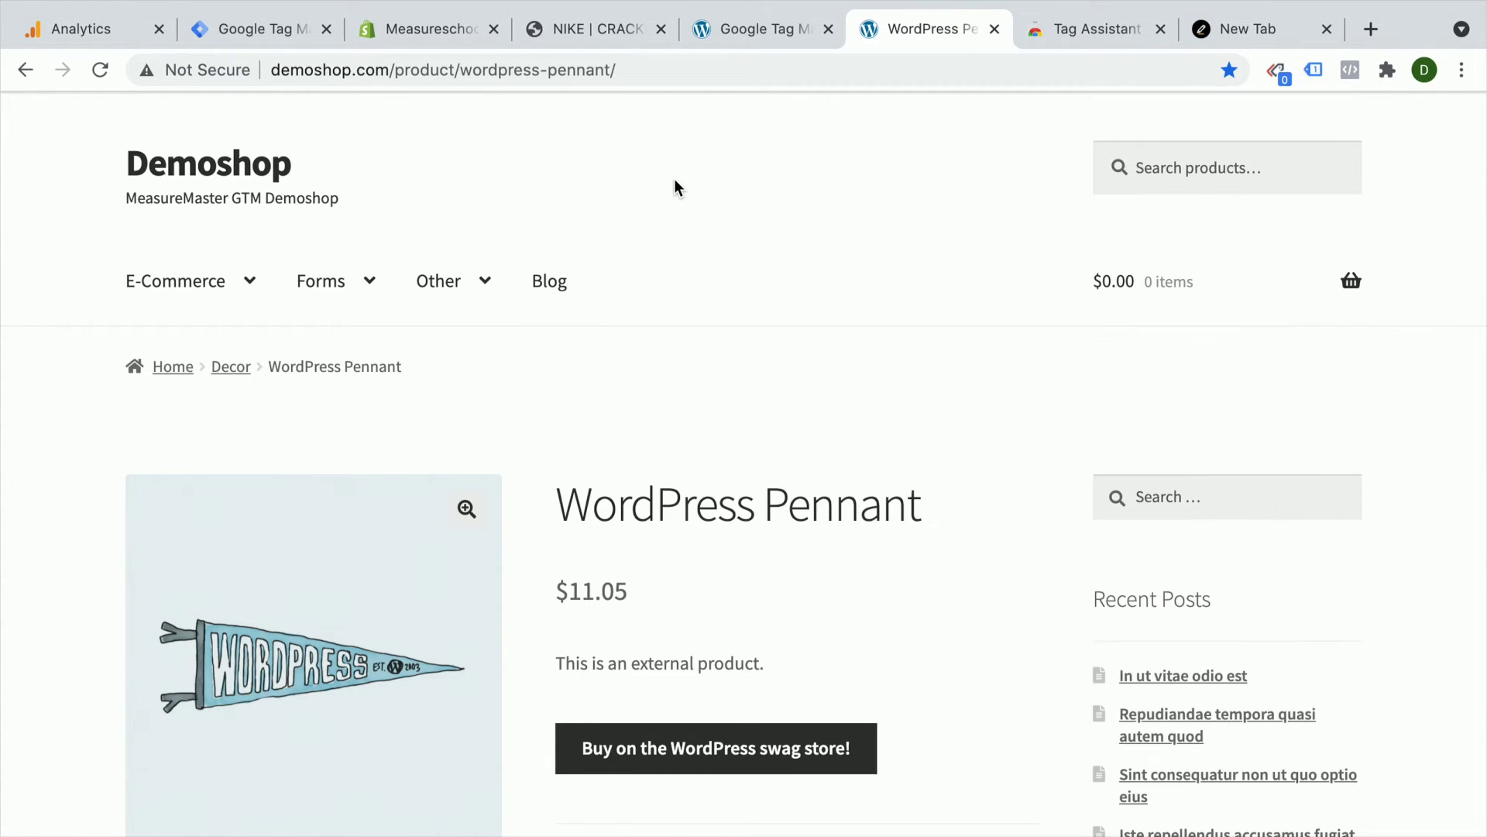
Return to the demoshop.com container in Tag Manager and create a new tag of type Google Analytics: Universal Analytics
{"action": "left_click", "coordinate": [256, 25]}
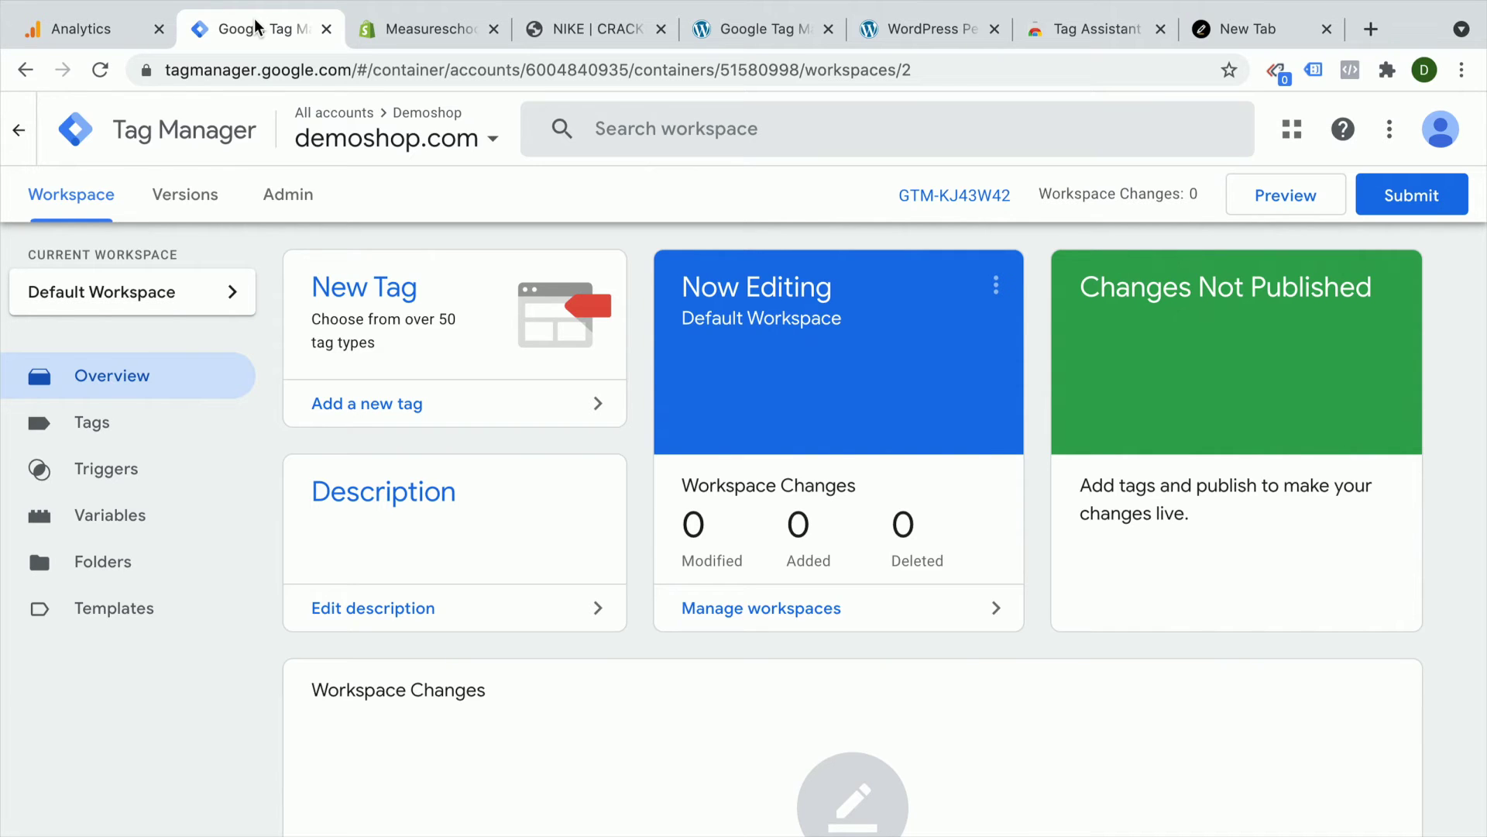
{"action": "left_click", "coordinate": [110, 440]}
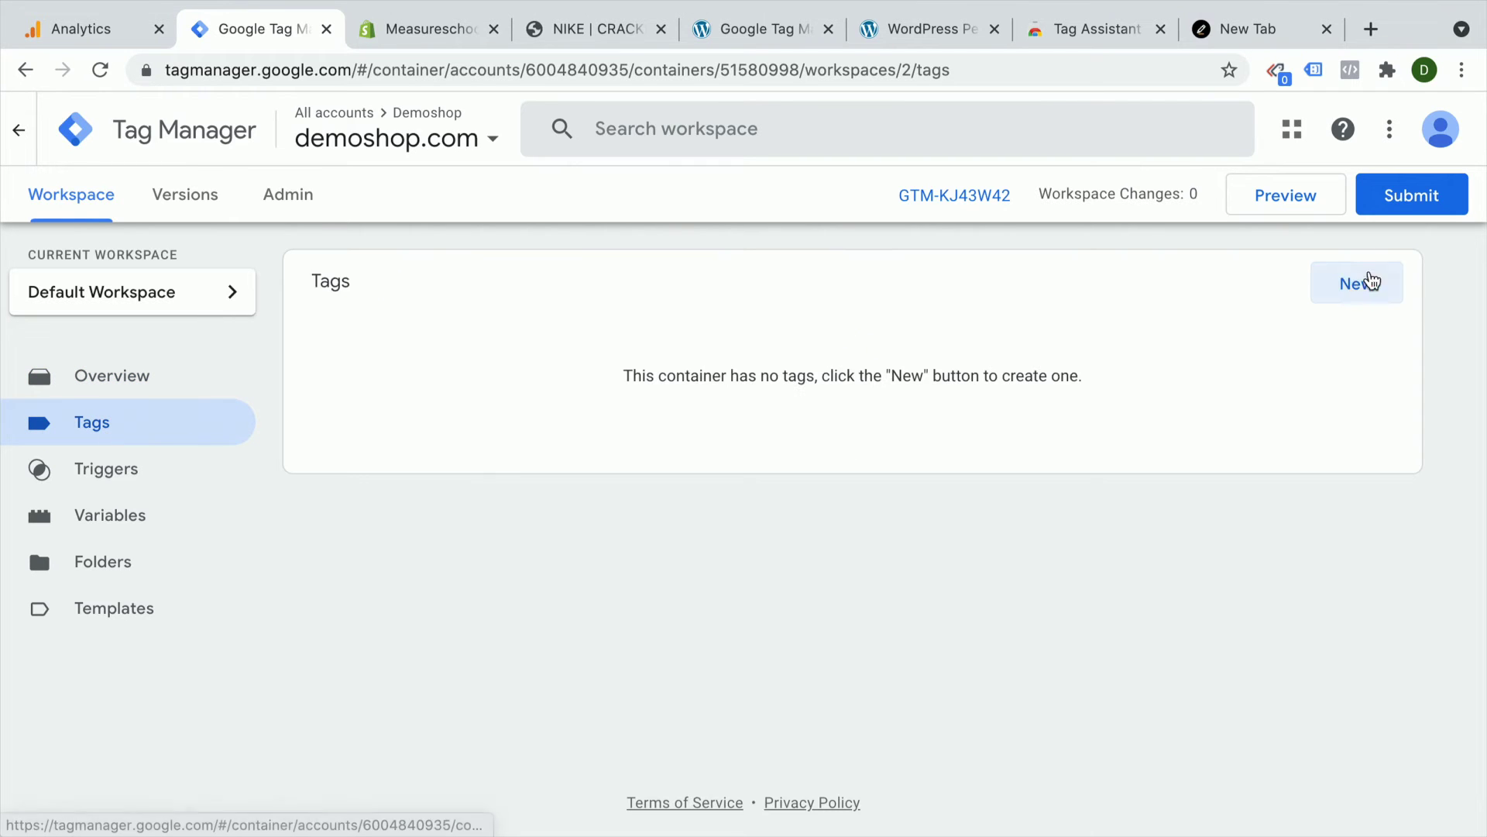
{"action": "left_click", "coordinate": [1372, 281]}
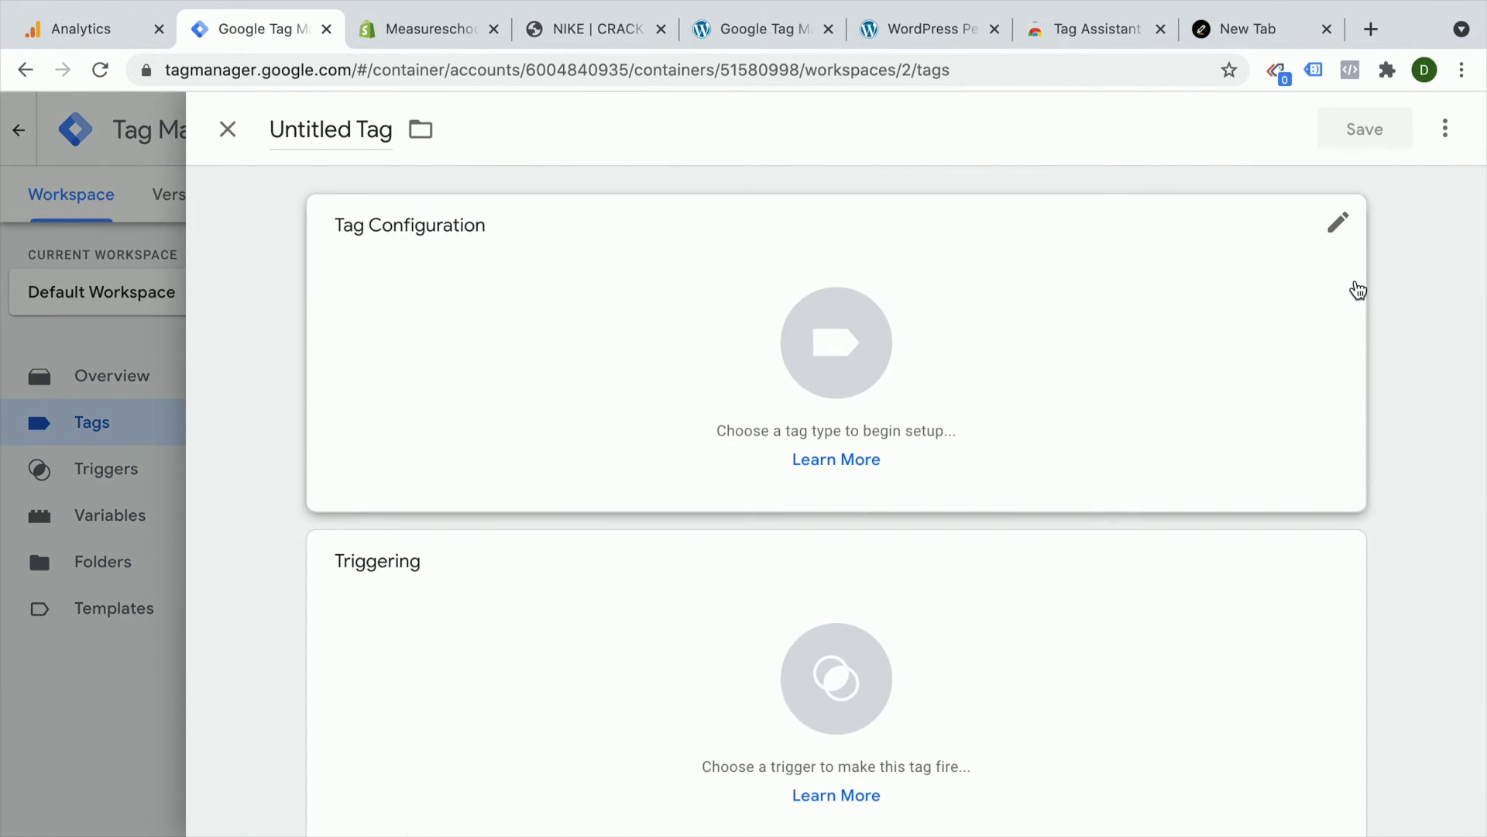
{"action": "left_click", "coordinate": [862, 369]}
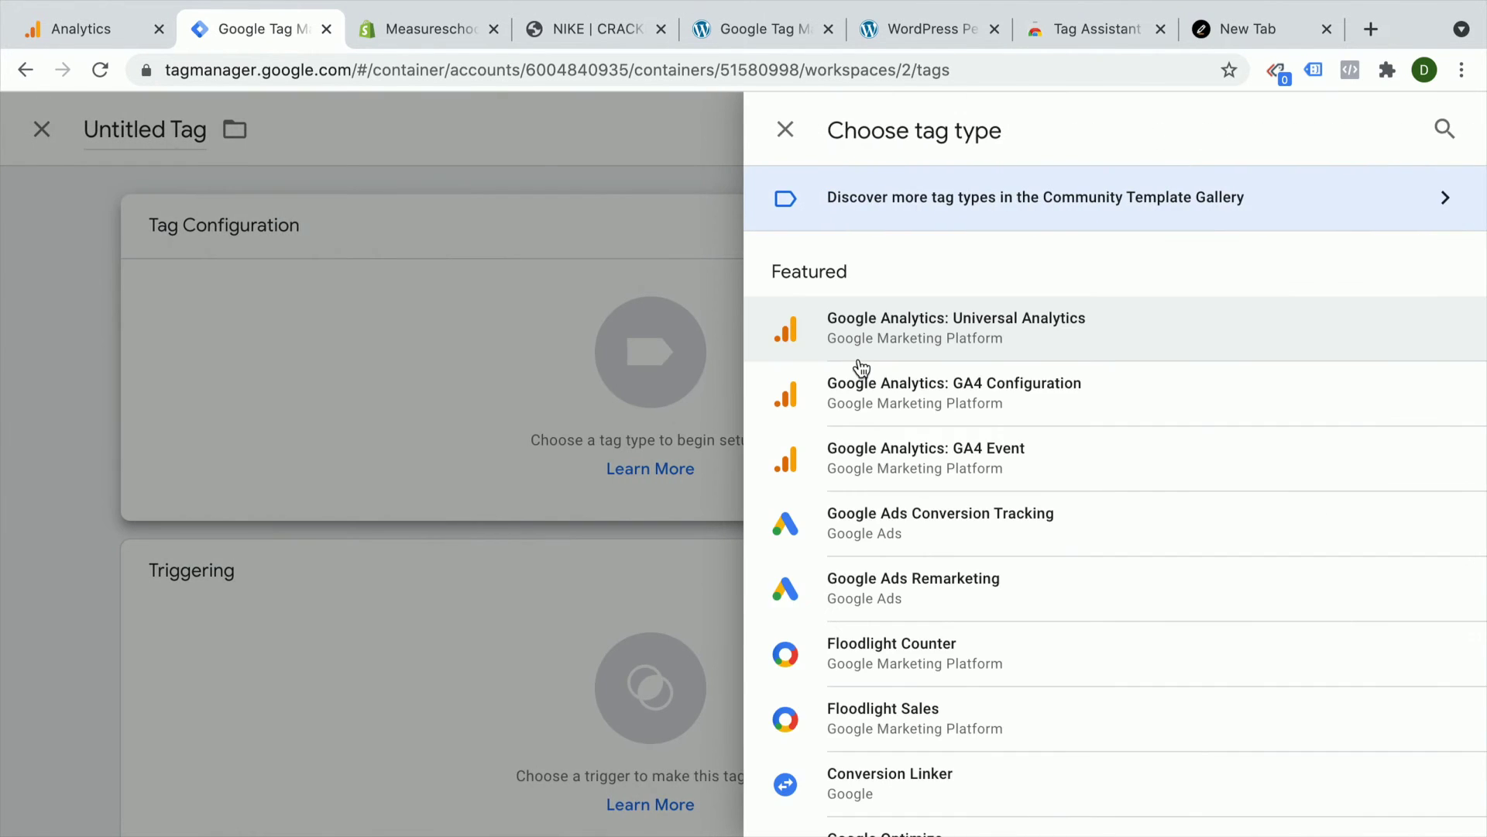
{"action": "scroll", "coordinate": [881, 499], "scroll_direction": "down", "scroll_amount": 5}
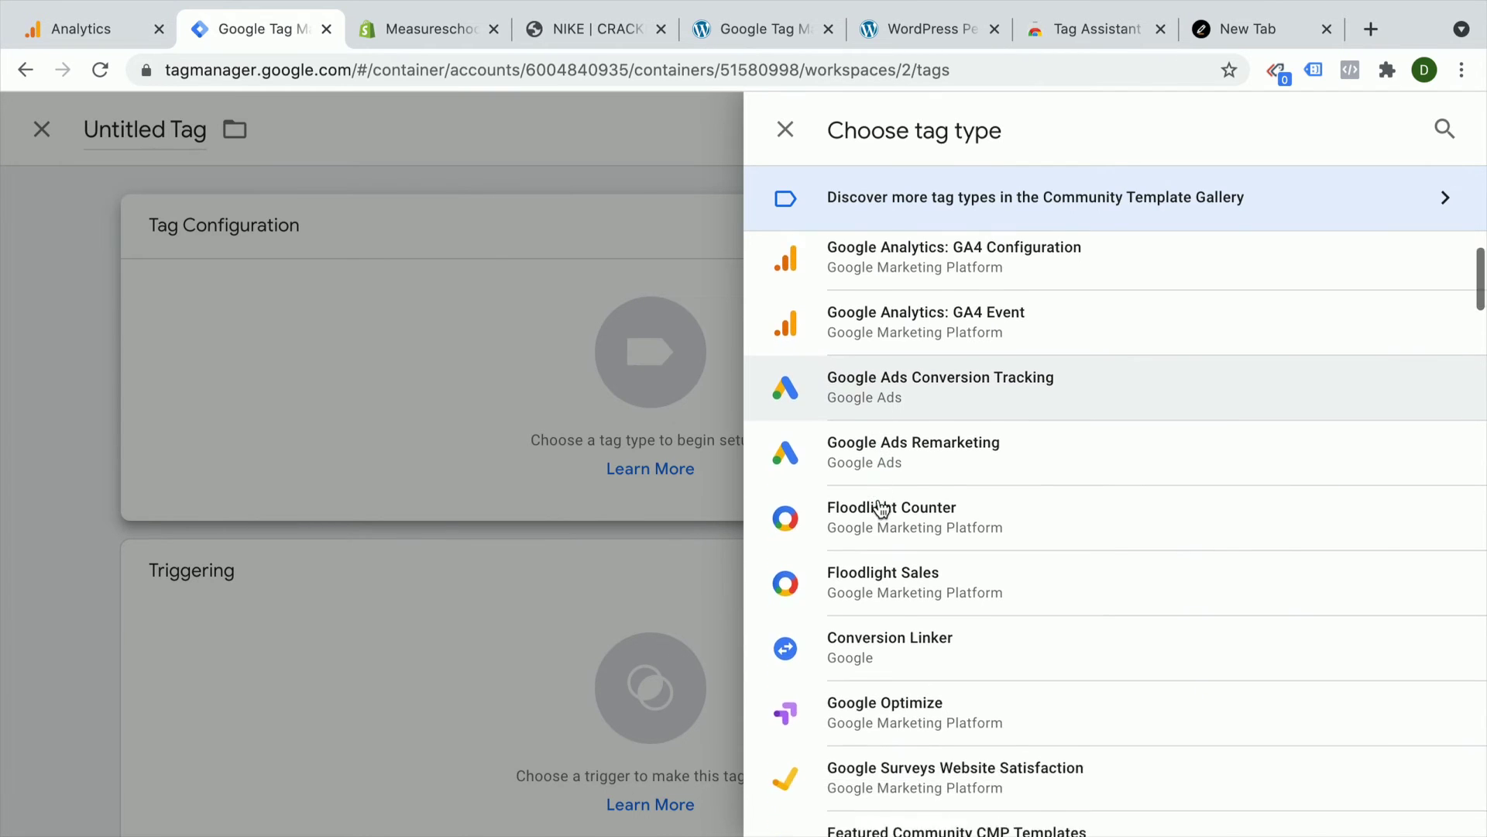
{"action": "scroll", "coordinate": [881, 504], "scroll_direction": "up", "scroll_amount": 5}
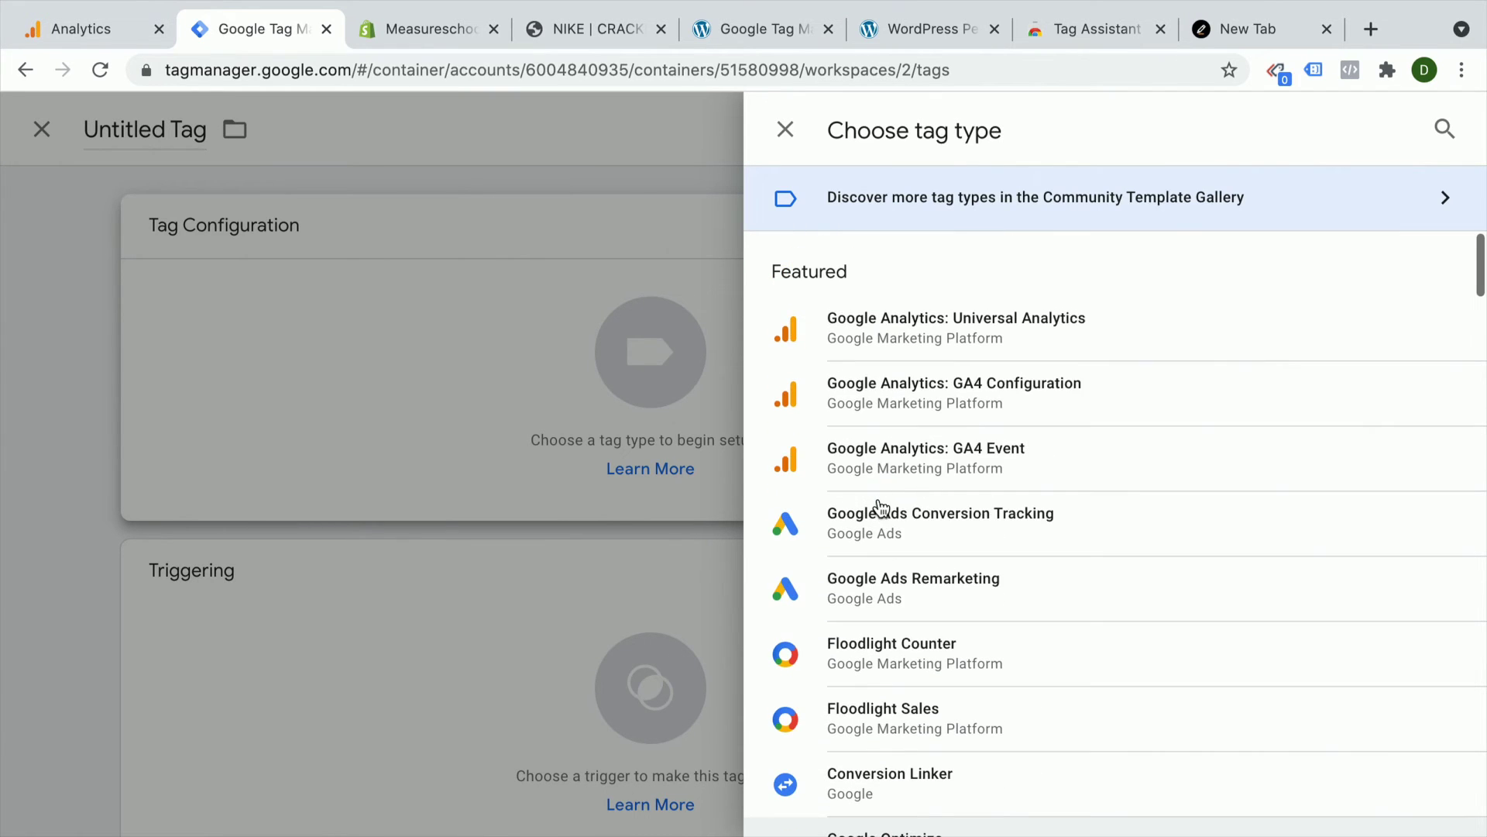
{"action": "left_click", "coordinate": [849, 329]}
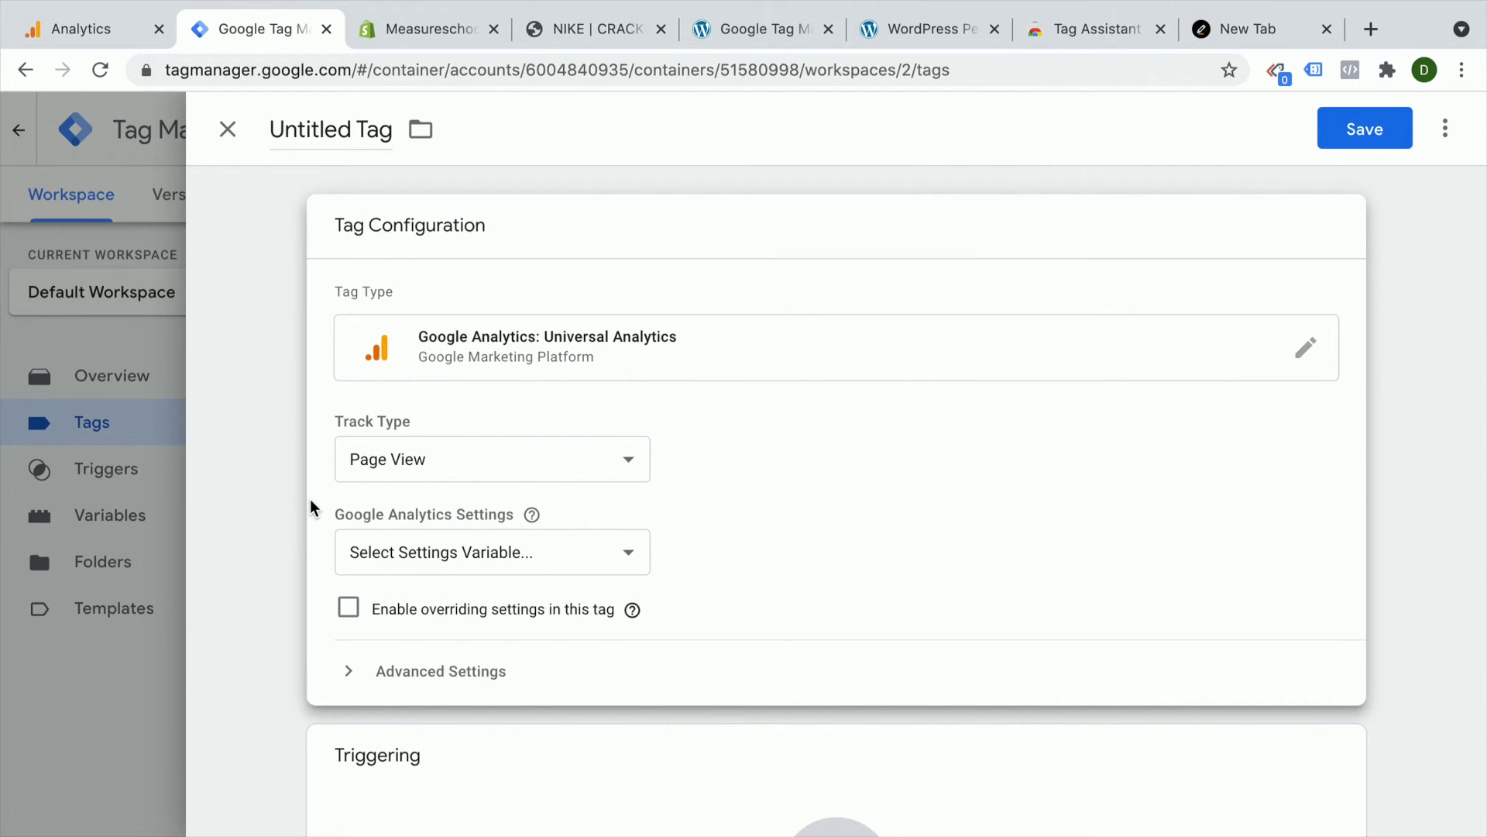
{"action": "scroll", "coordinate": [310, 508], "scroll_direction": "down", "scroll_amount": 2}
{"action": "left_click", "coordinate": [410, 455]}
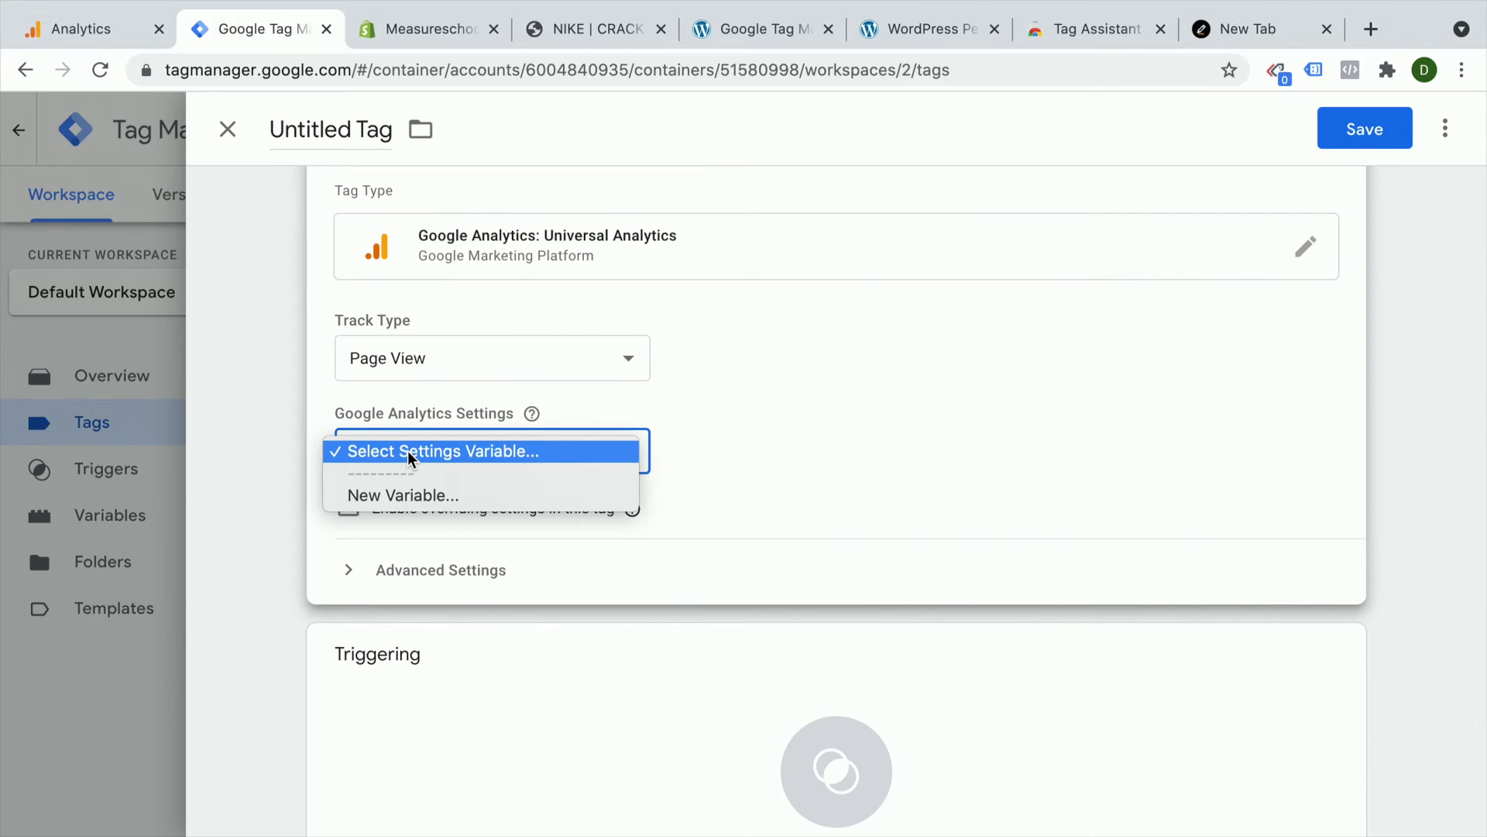
{"action": "left_click", "coordinate": [402, 496]}
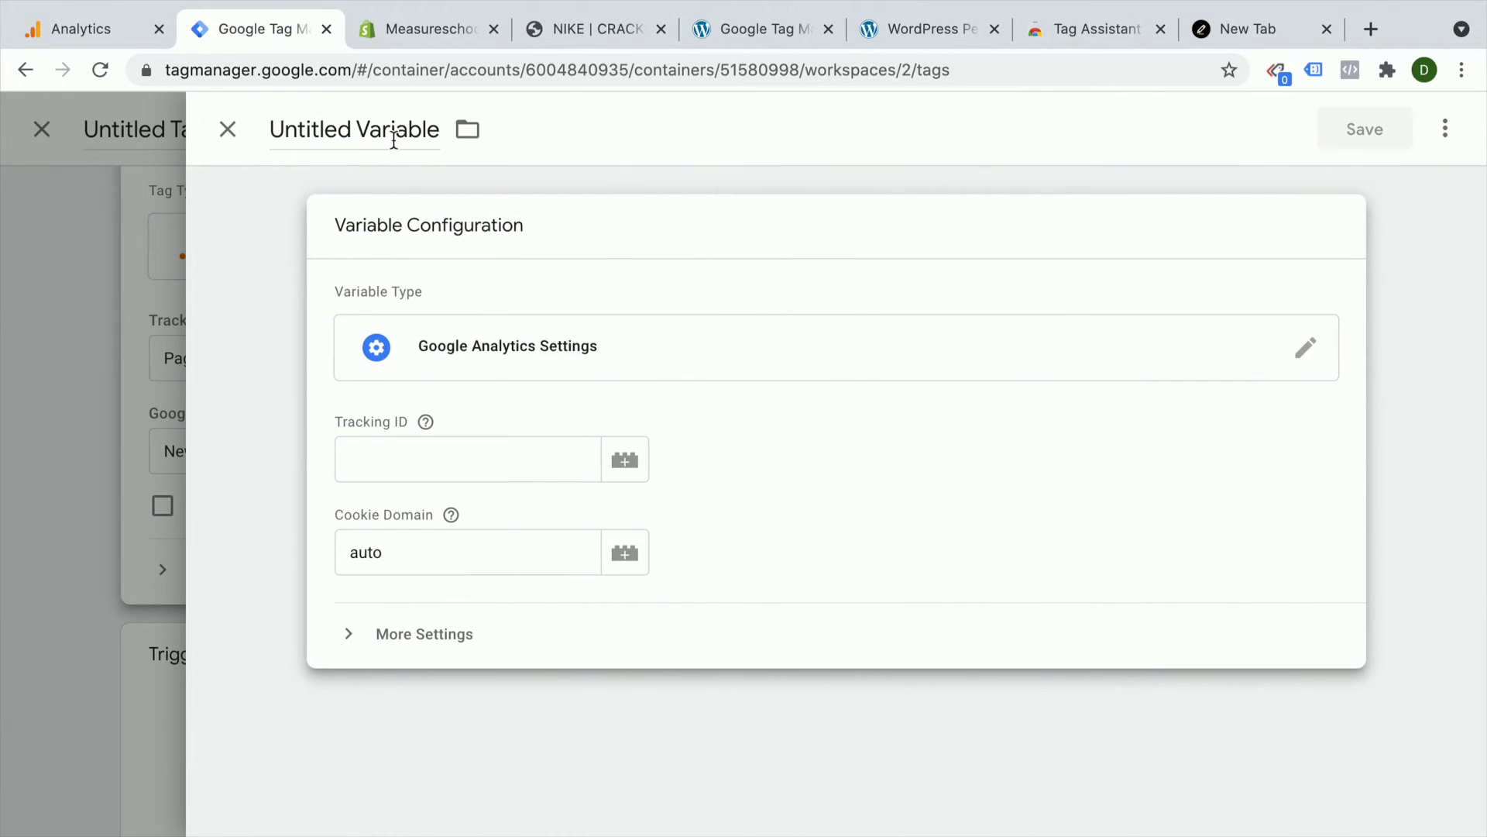
{"action": "left_click", "coordinate": [421, 452]}
{"action": "left_click", "coordinate": [498, 305]}
{"action": "left_click", "coordinate": [425, 447]}
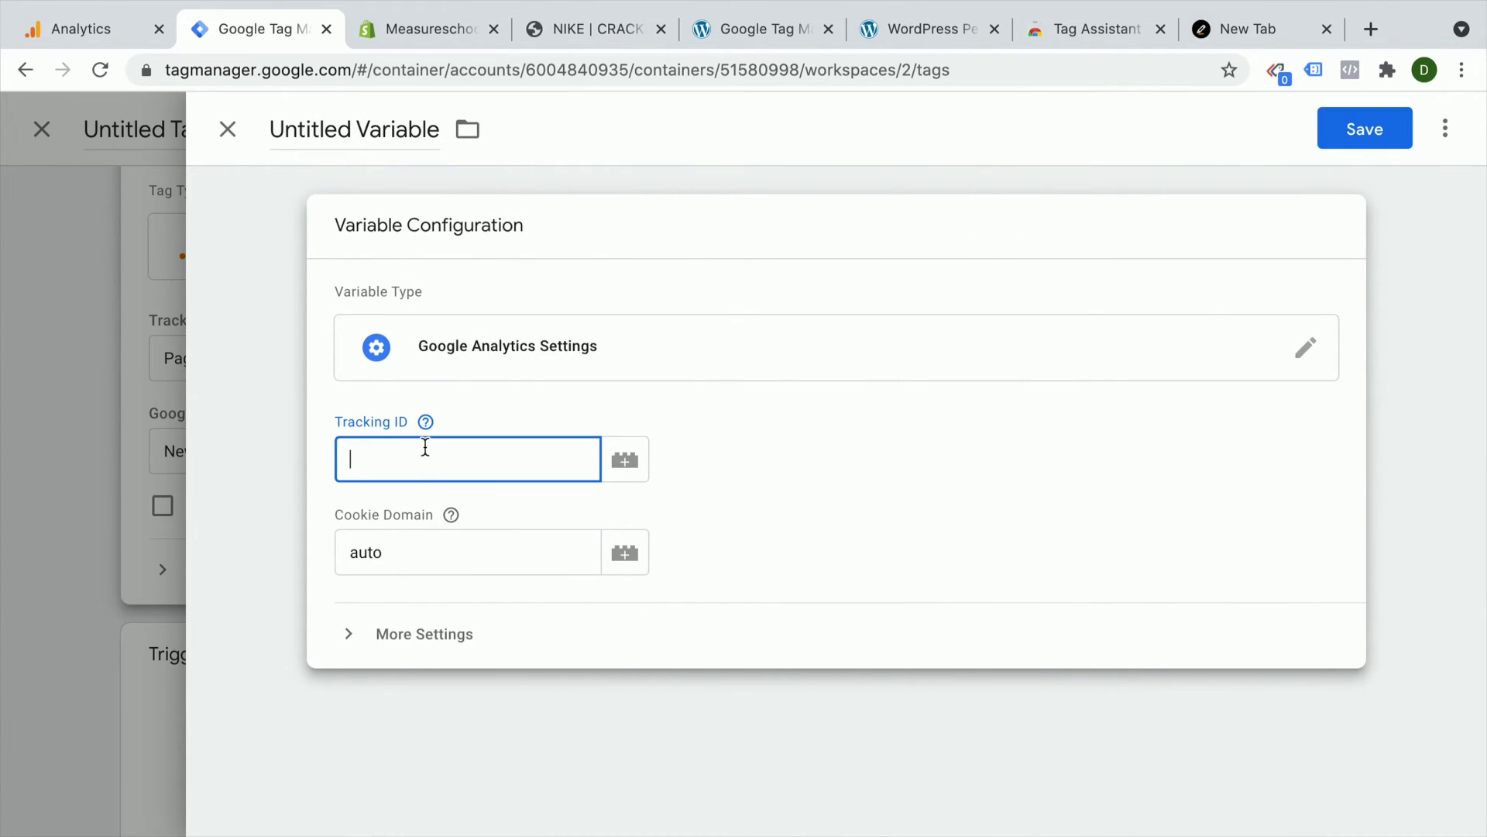
{"action": "key", "text": "ctrl+v"}
{"action": "left_click", "coordinate": [341, 129]}
{"action": "key", "text": "ctrl+v"}
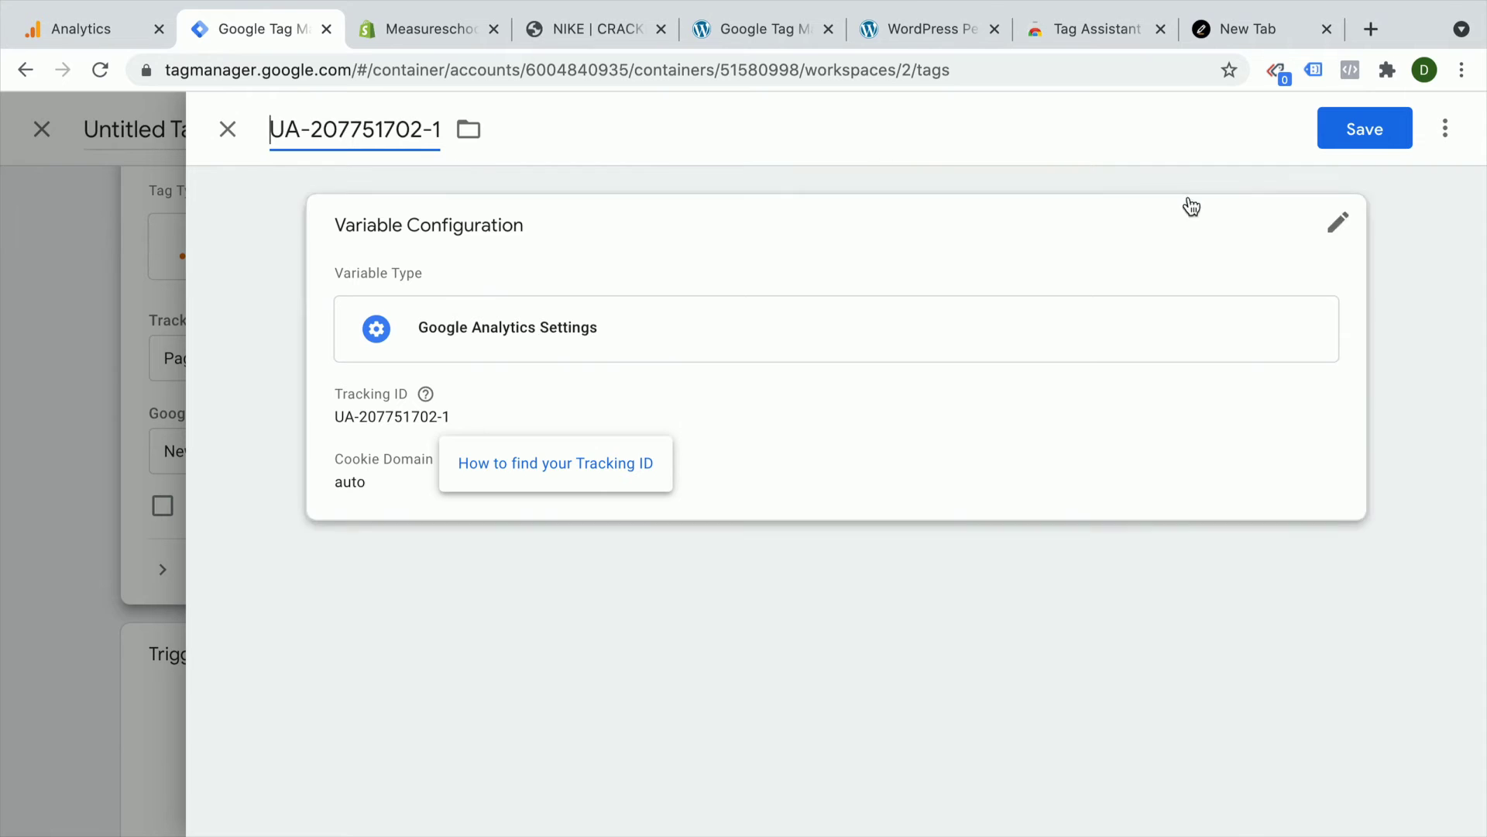
{"action": "left_click", "coordinate": [1351, 134]}
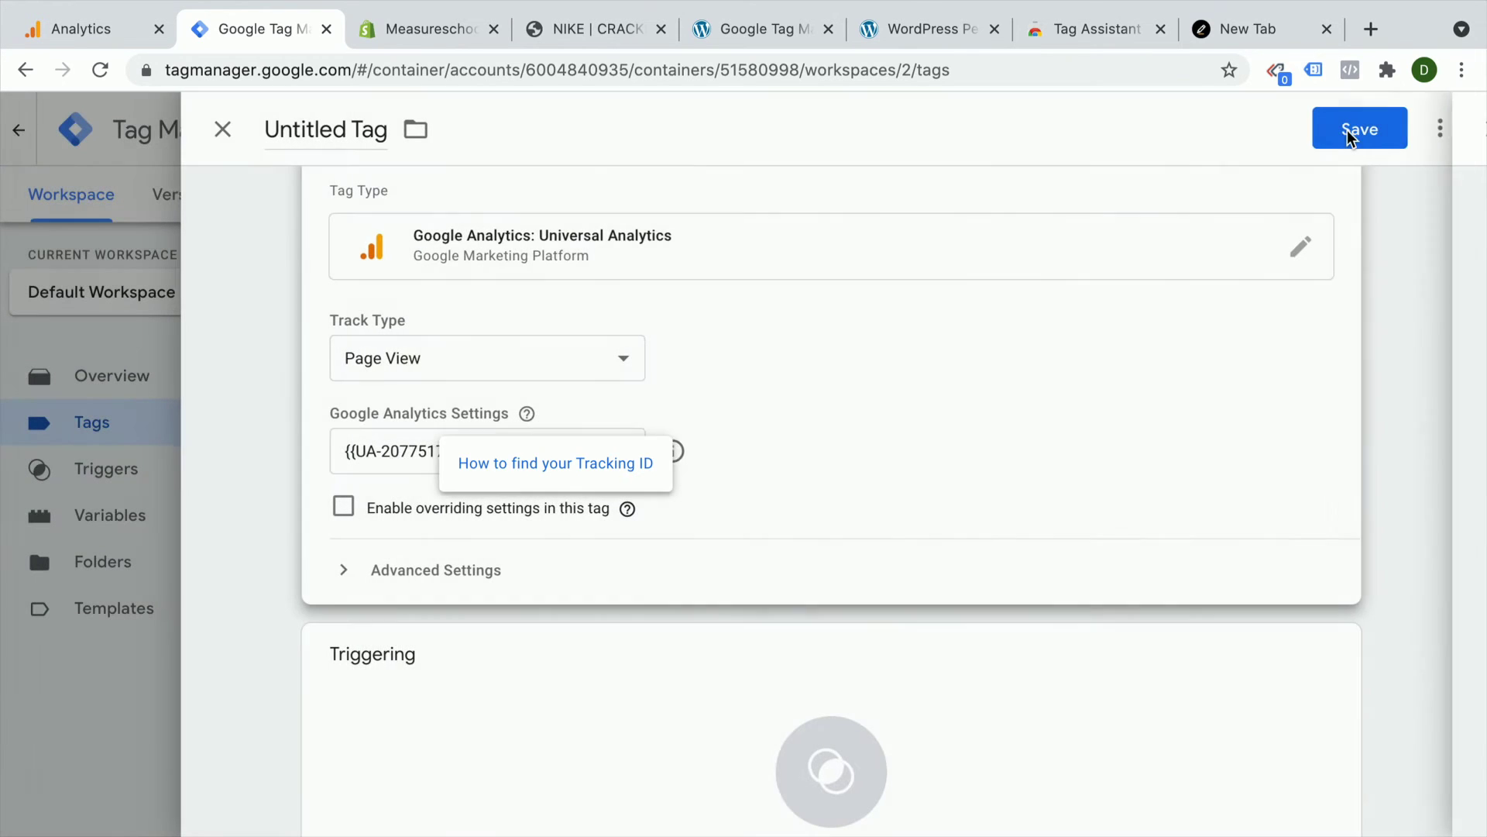
Add the All Pages trigger to the tag, name it "GA - Pageview - All Pages", and save it
{"action": "scroll", "coordinate": [285, 501], "scroll_direction": "down", "scroll_amount": 2}
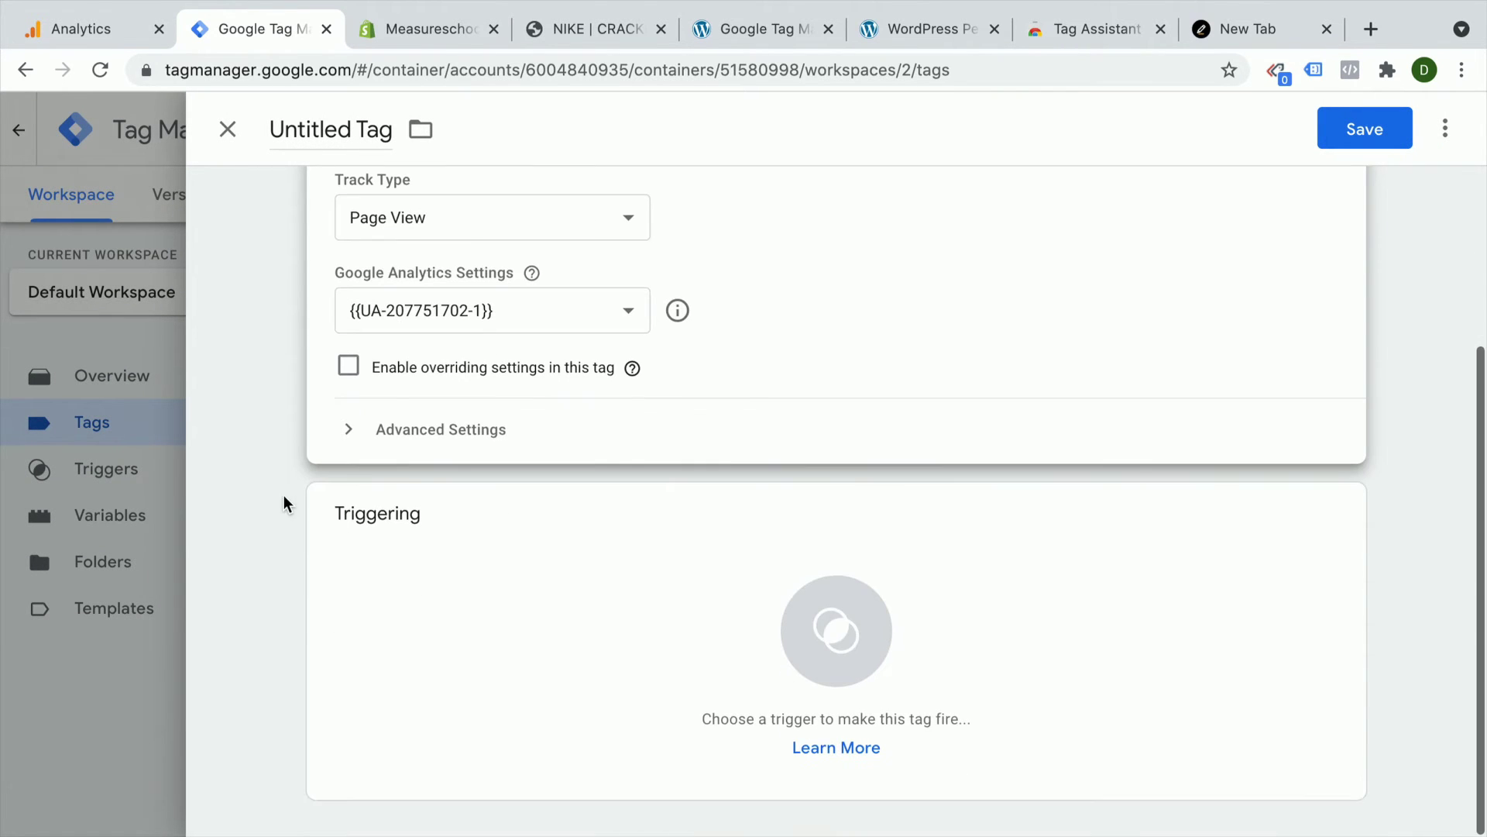
{"action": "left_click", "coordinate": [470, 625]}
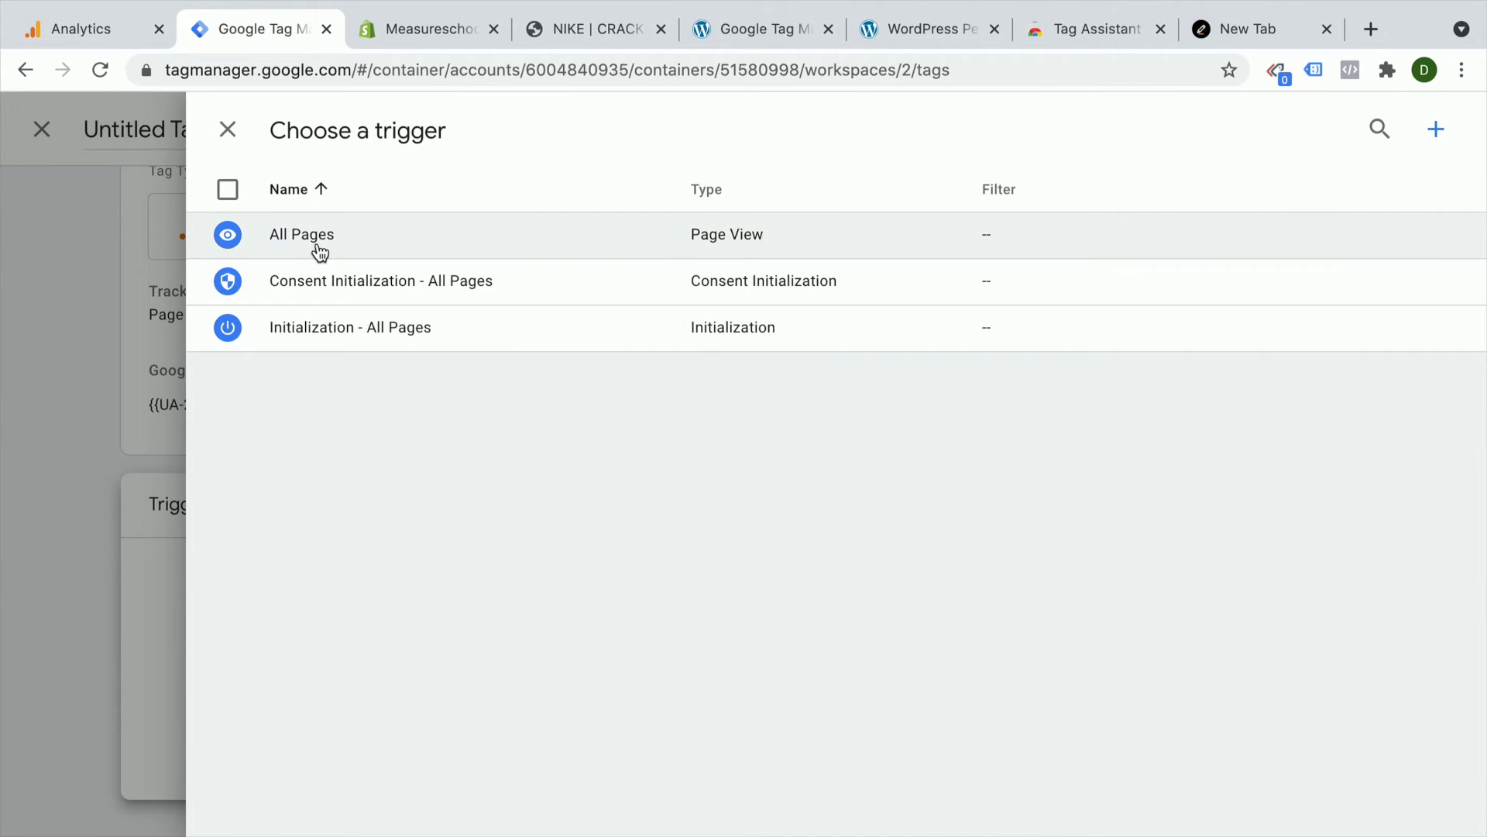
{"action": "left_click", "coordinate": [319, 249]}
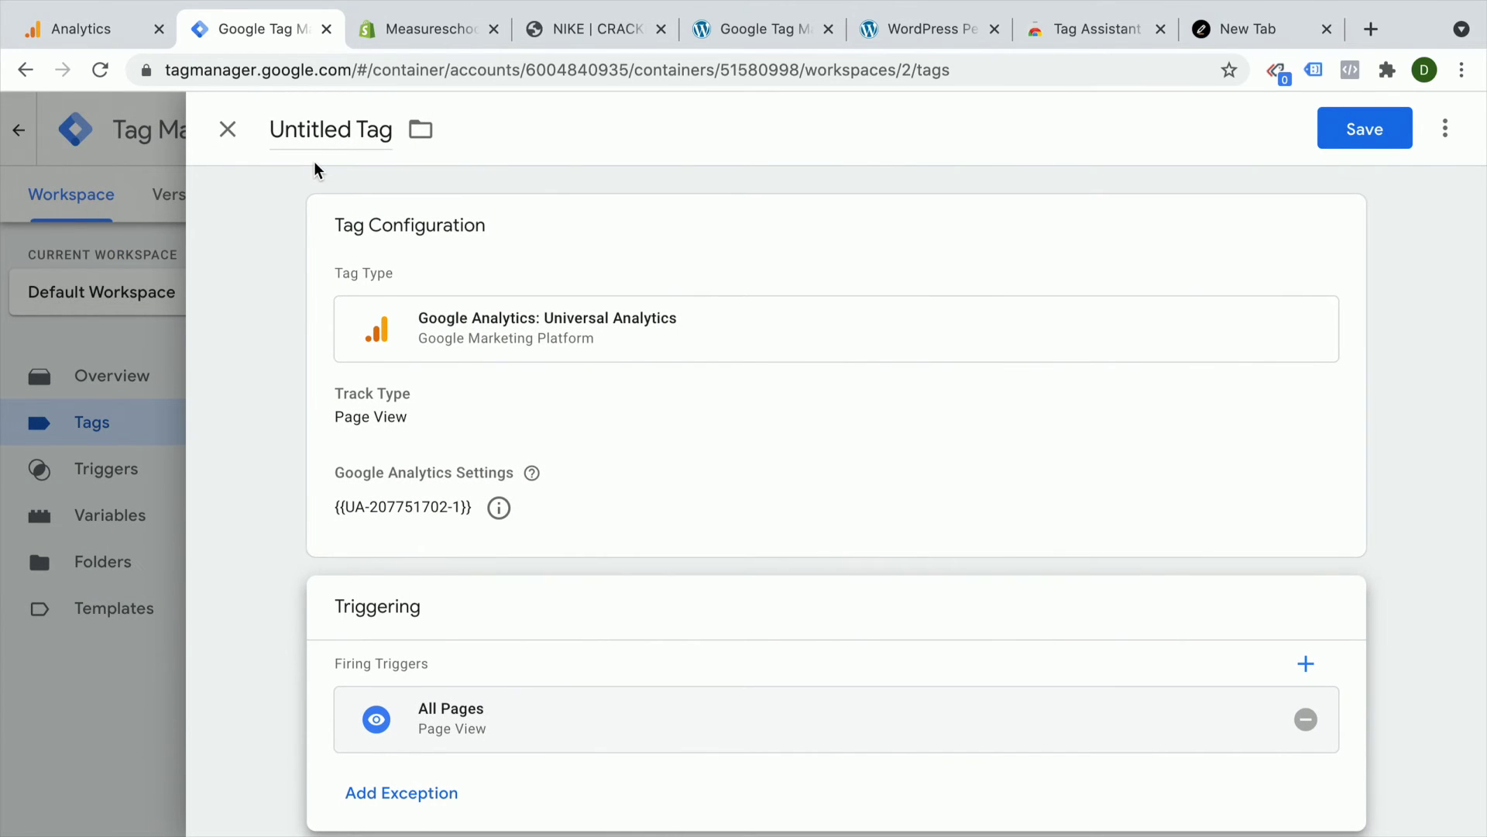
{"action": "left_click", "coordinate": [315, 130]}
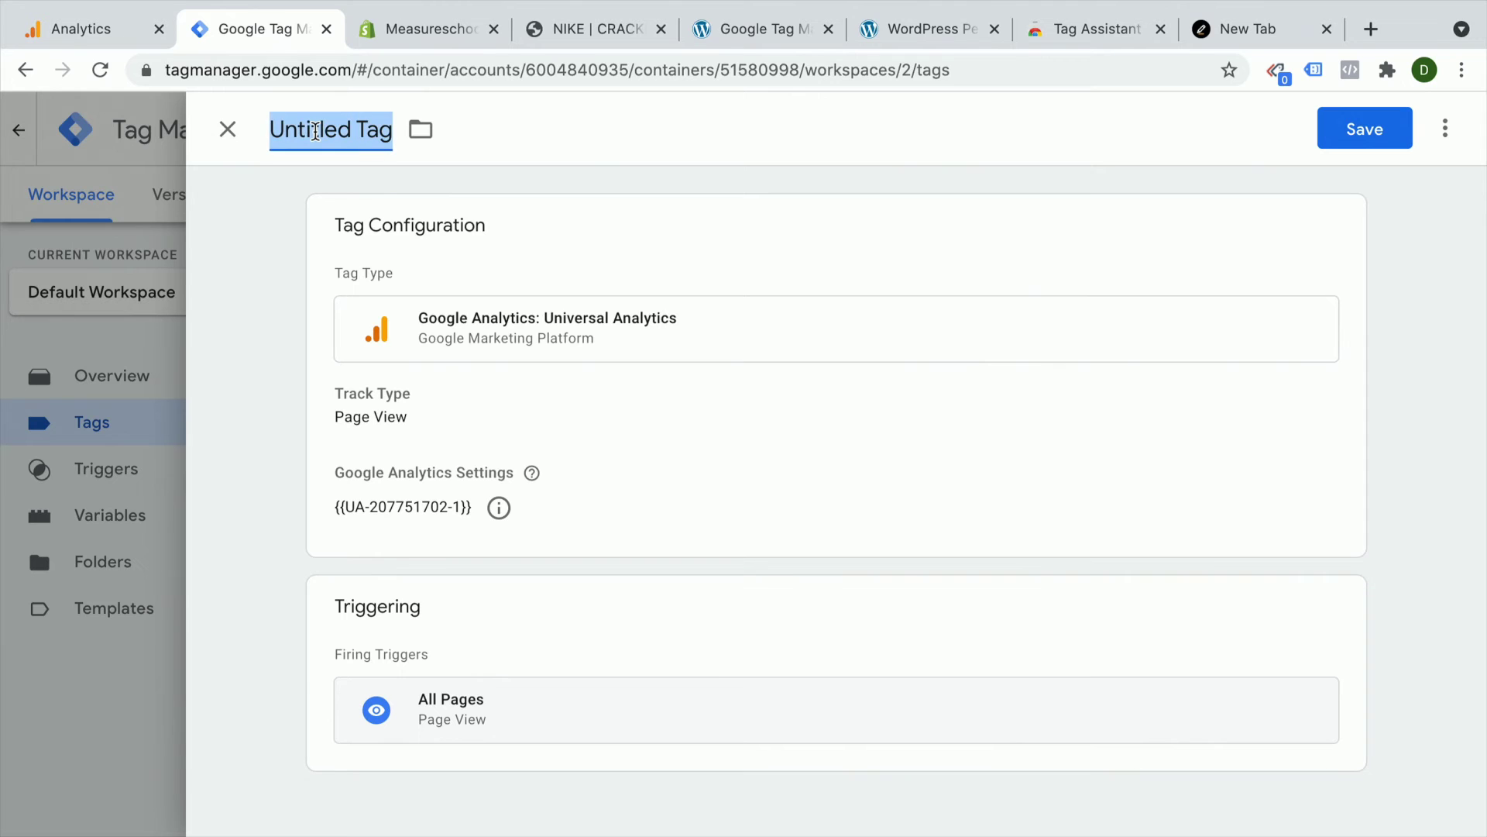
{"action": "type", "text": "GA - Pageview - All Pages"}
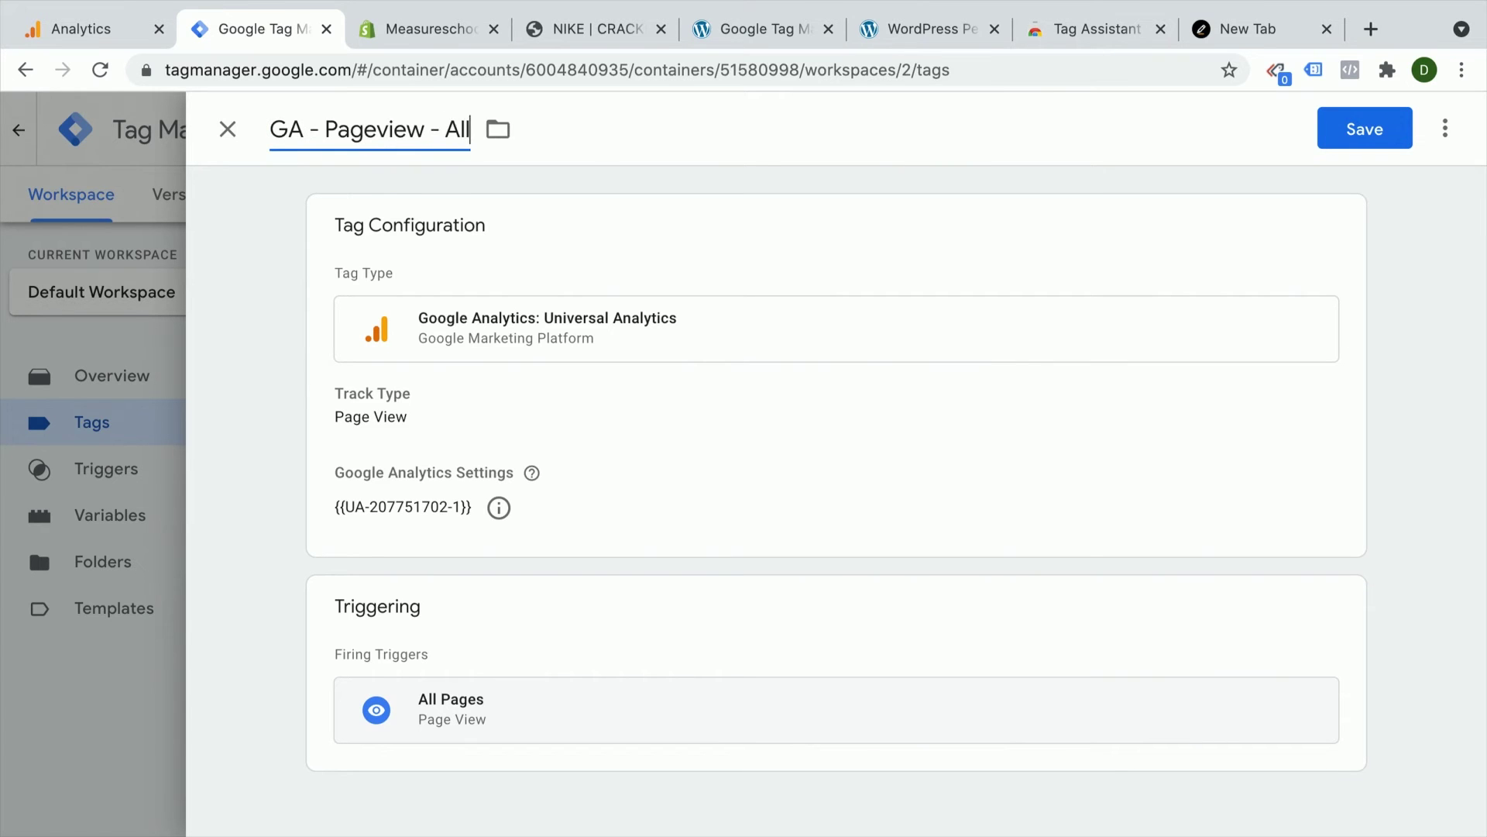
{"action": "left_click", "coordinate": [1337, 139]}
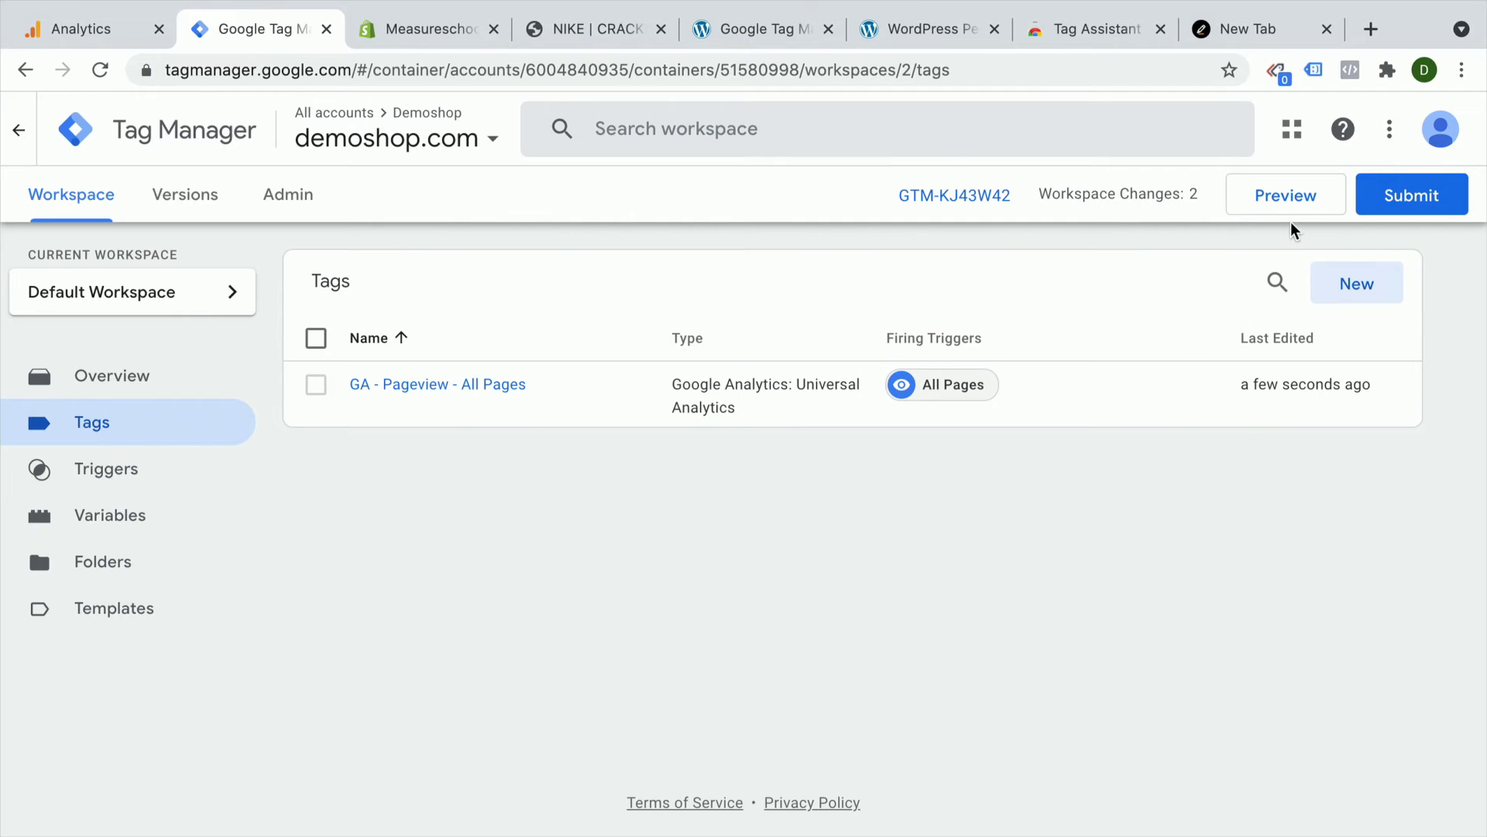
{"action": "left_click", "coordinate": [1288, 197]}
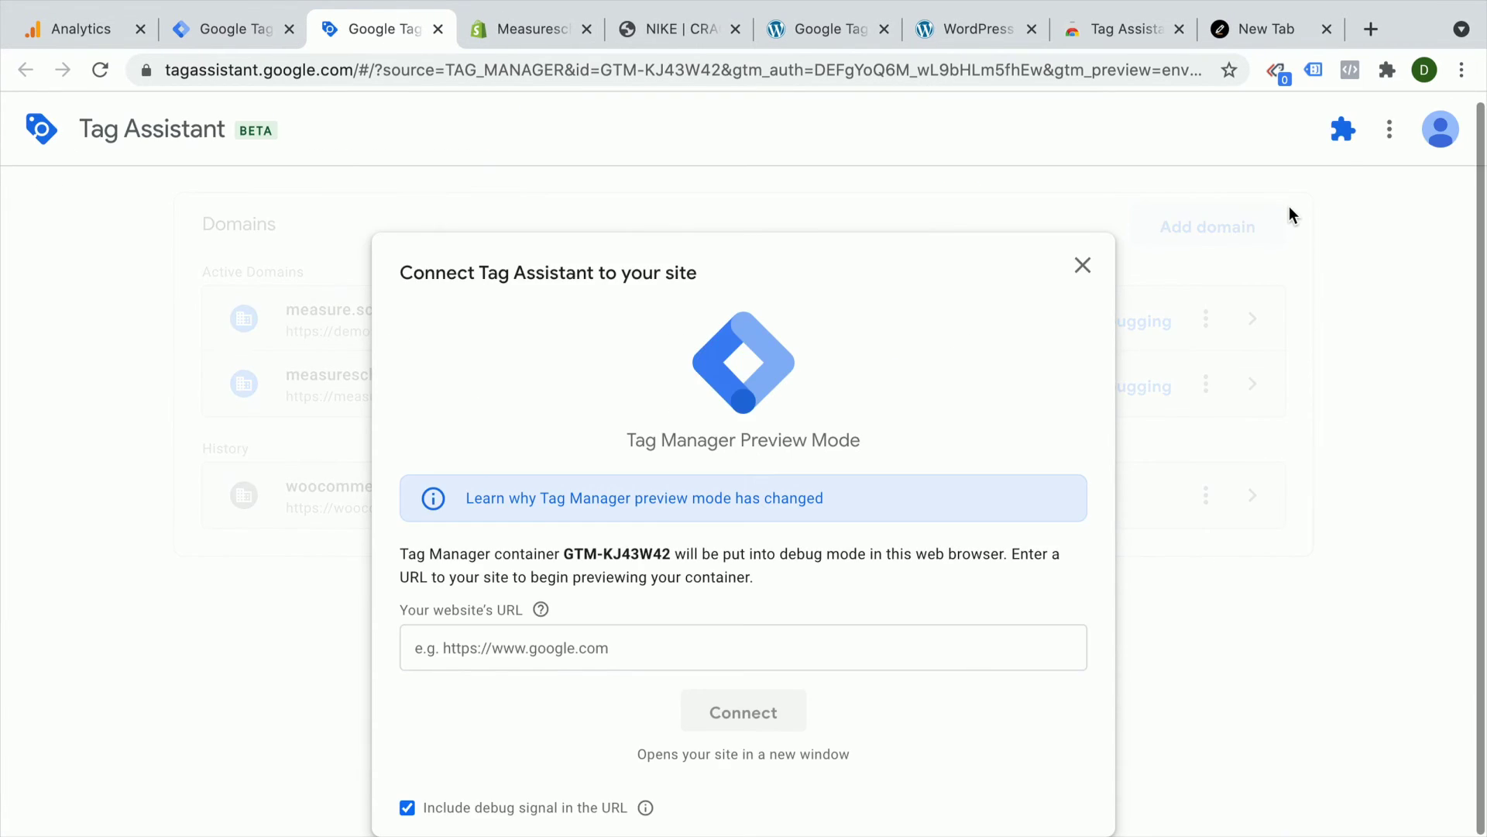
{"action": "left_click", "coordinate": [542, 656]}
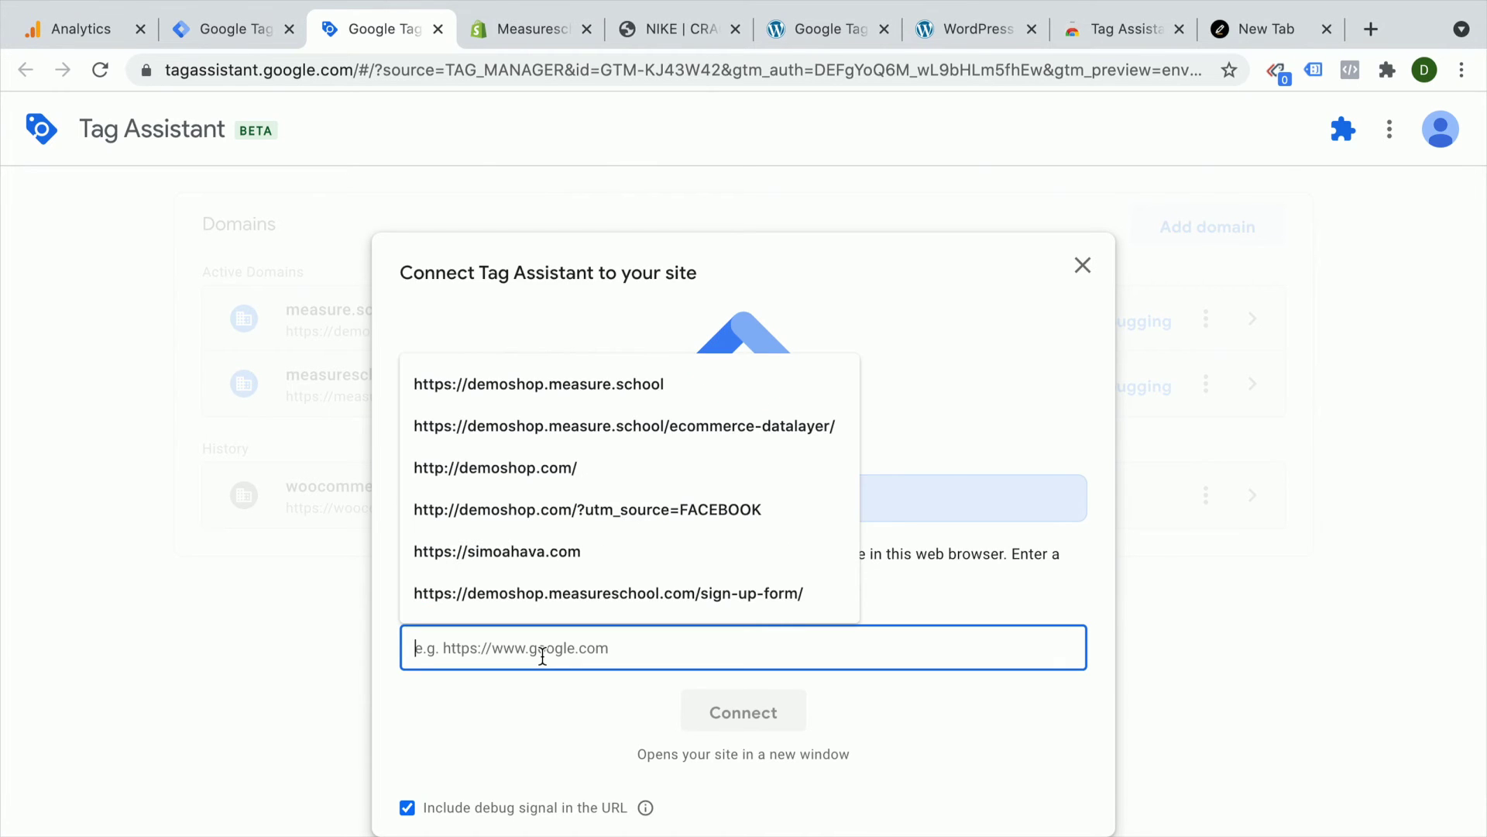
{"action": "left_click", "coordinate": [548, 480]}
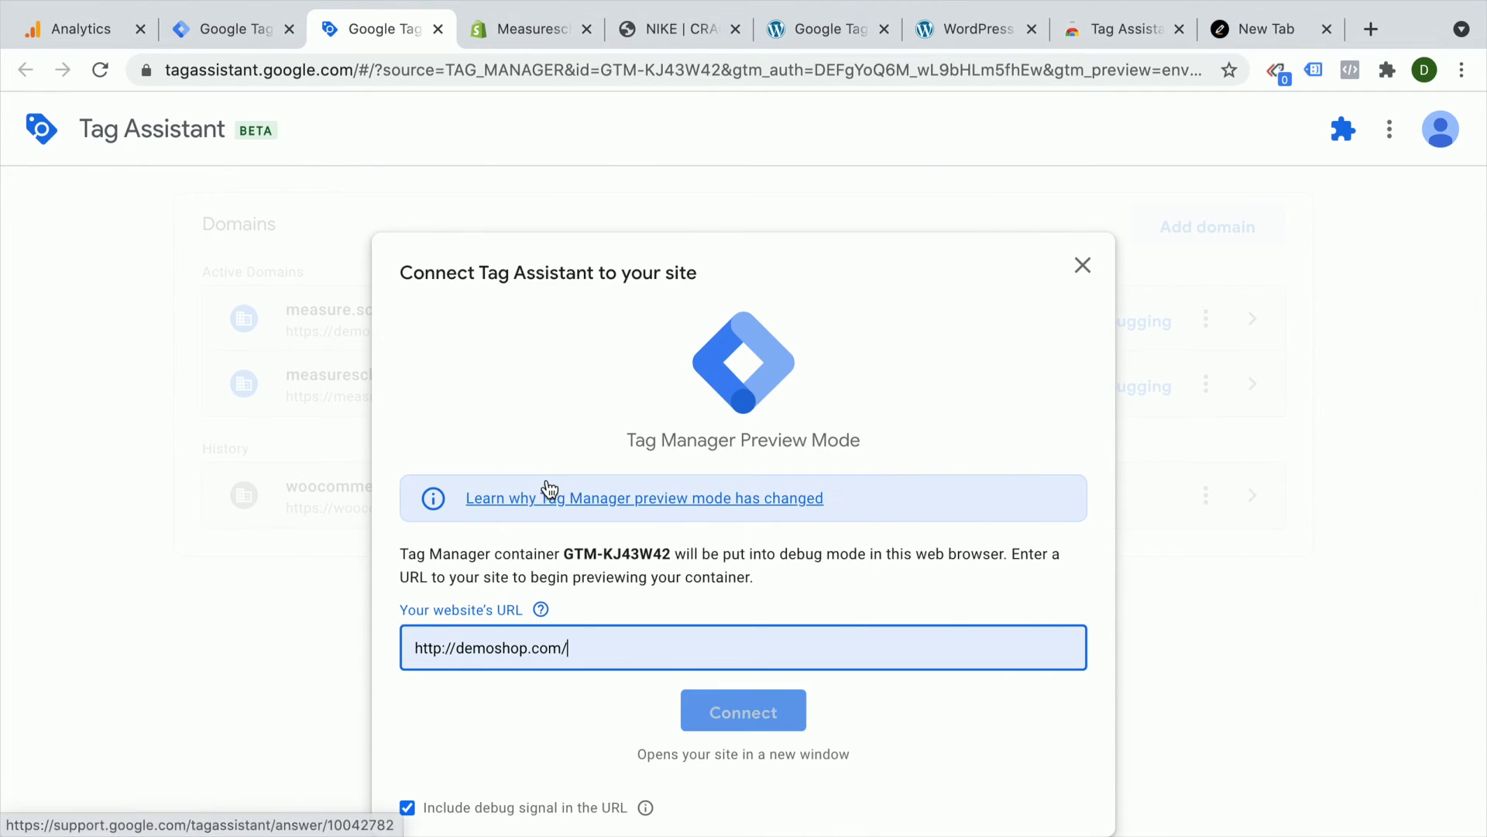
{"action": "left_click", "coordinate": [758, 724]}
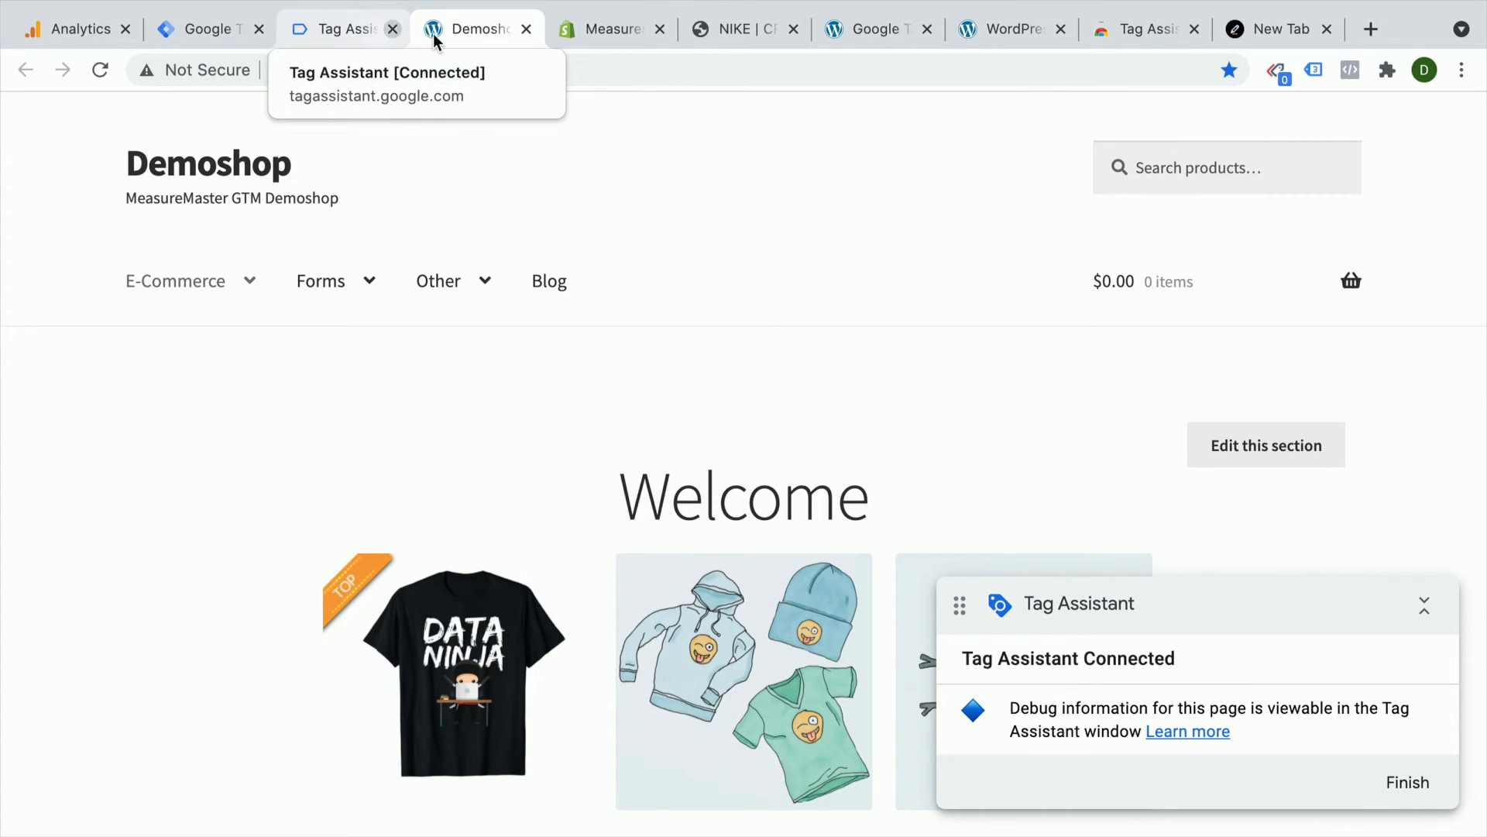
Look over the connected Demoshop page, then check in the Tag Assistant summary which tags fired
{"action": "scroll", "coordinate": [780, 341], "scroll_direction": "down", "scroll_amount": 1}
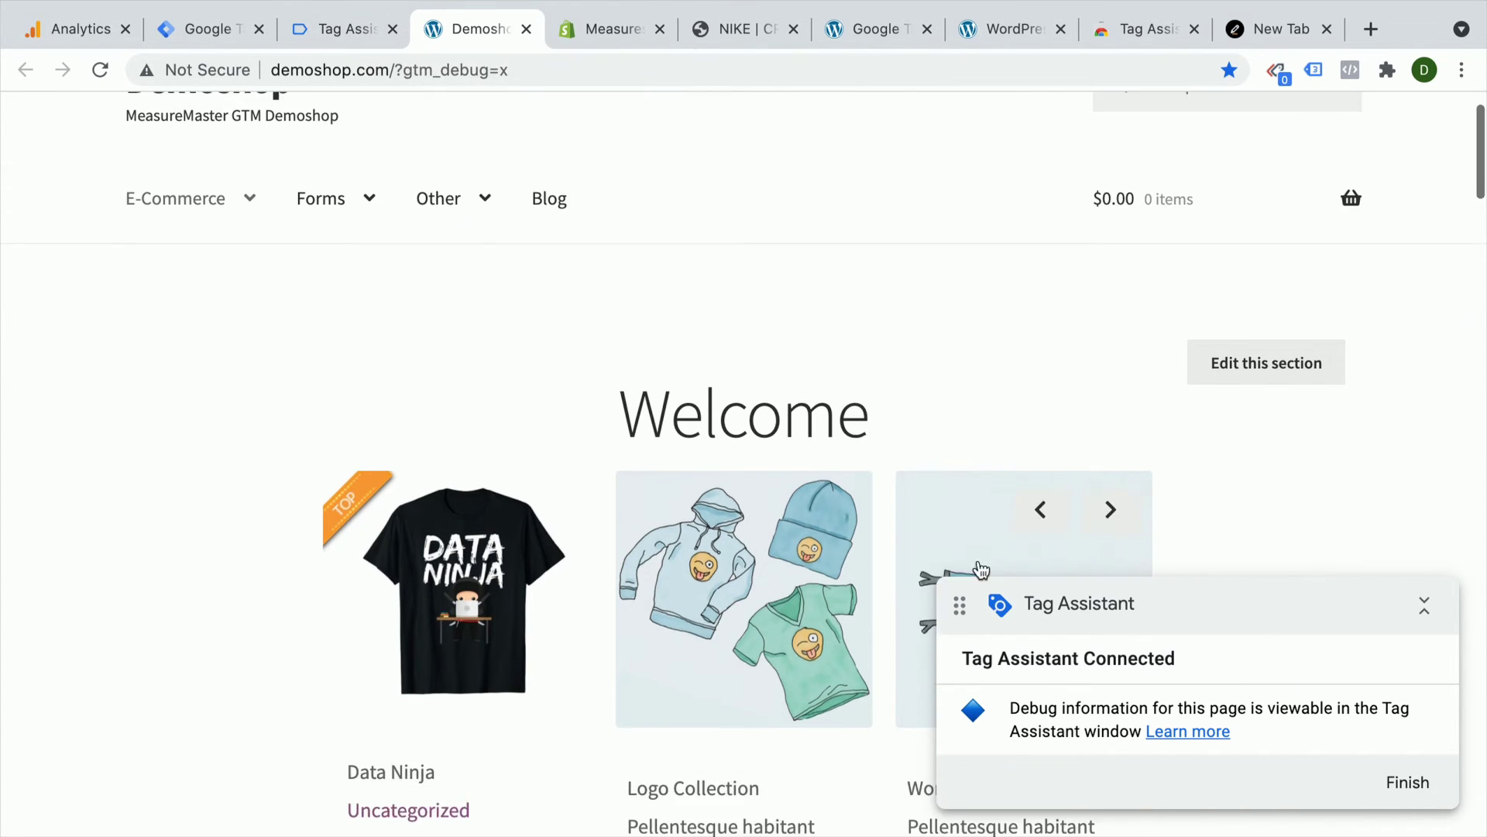
{"action": "scroll", "coordinate": [903, 313], "scroll_direction": "down", "scroll_amount": 5}
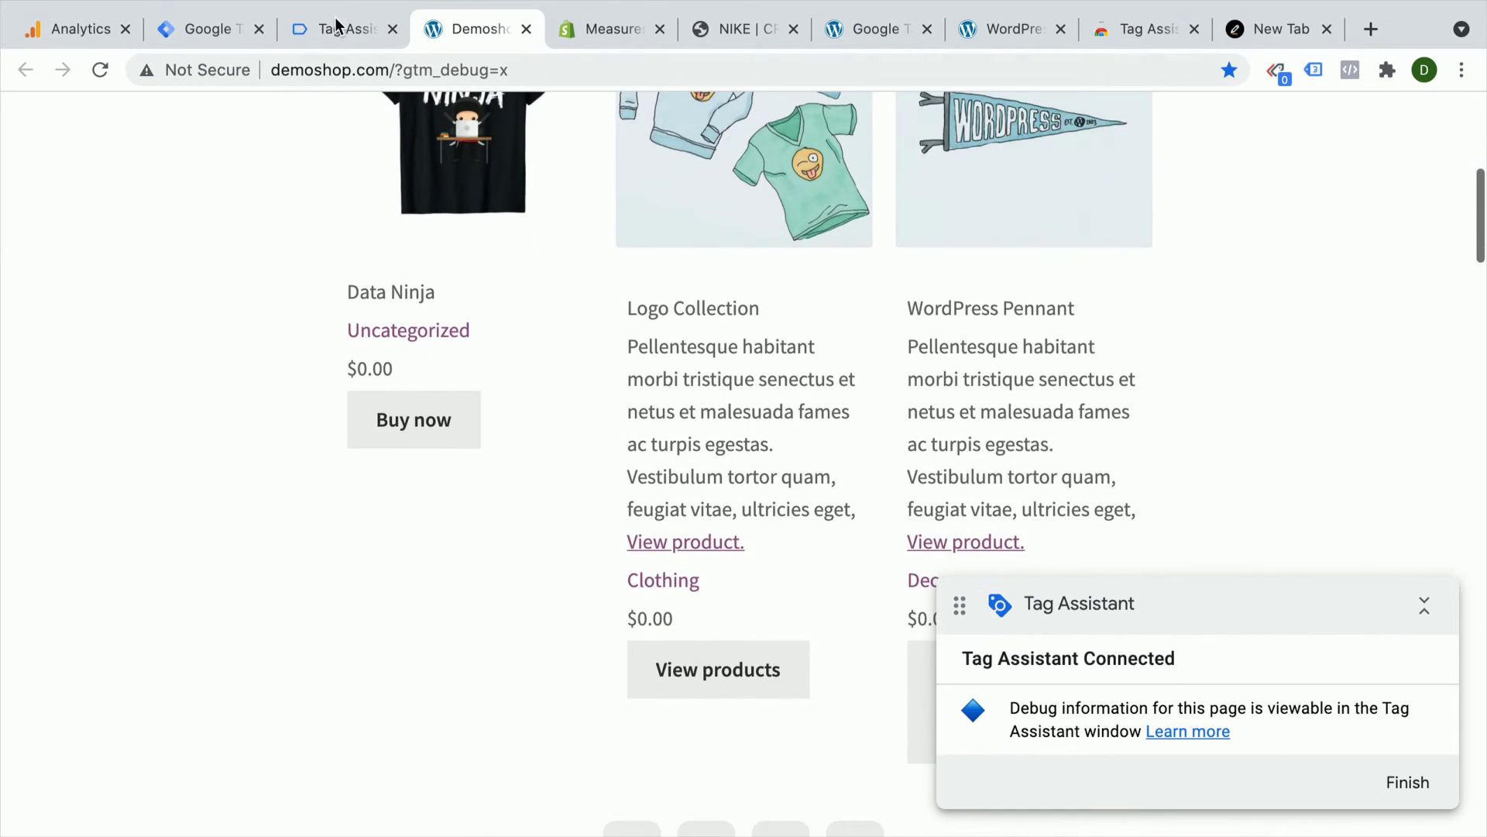
{"action": "left_click", "coordinate": [341, 28]}
{"action": "left_click", "coordinate": [719, 533]}
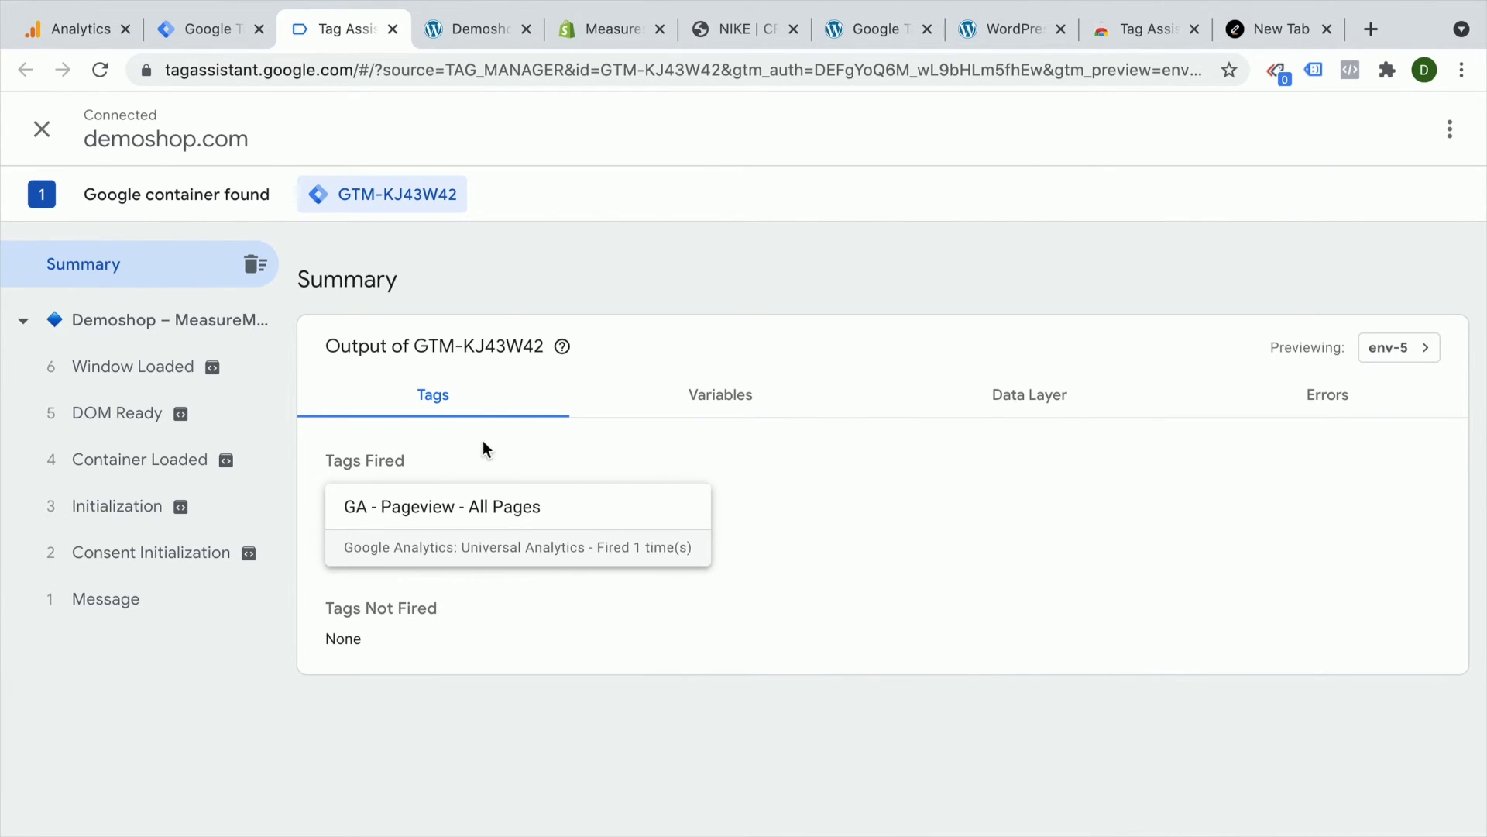
Return to the Demoshop page and check its detected tags with Tag Assistant Legacy
{"action": "left_click", "coordinate": [461, 26]}
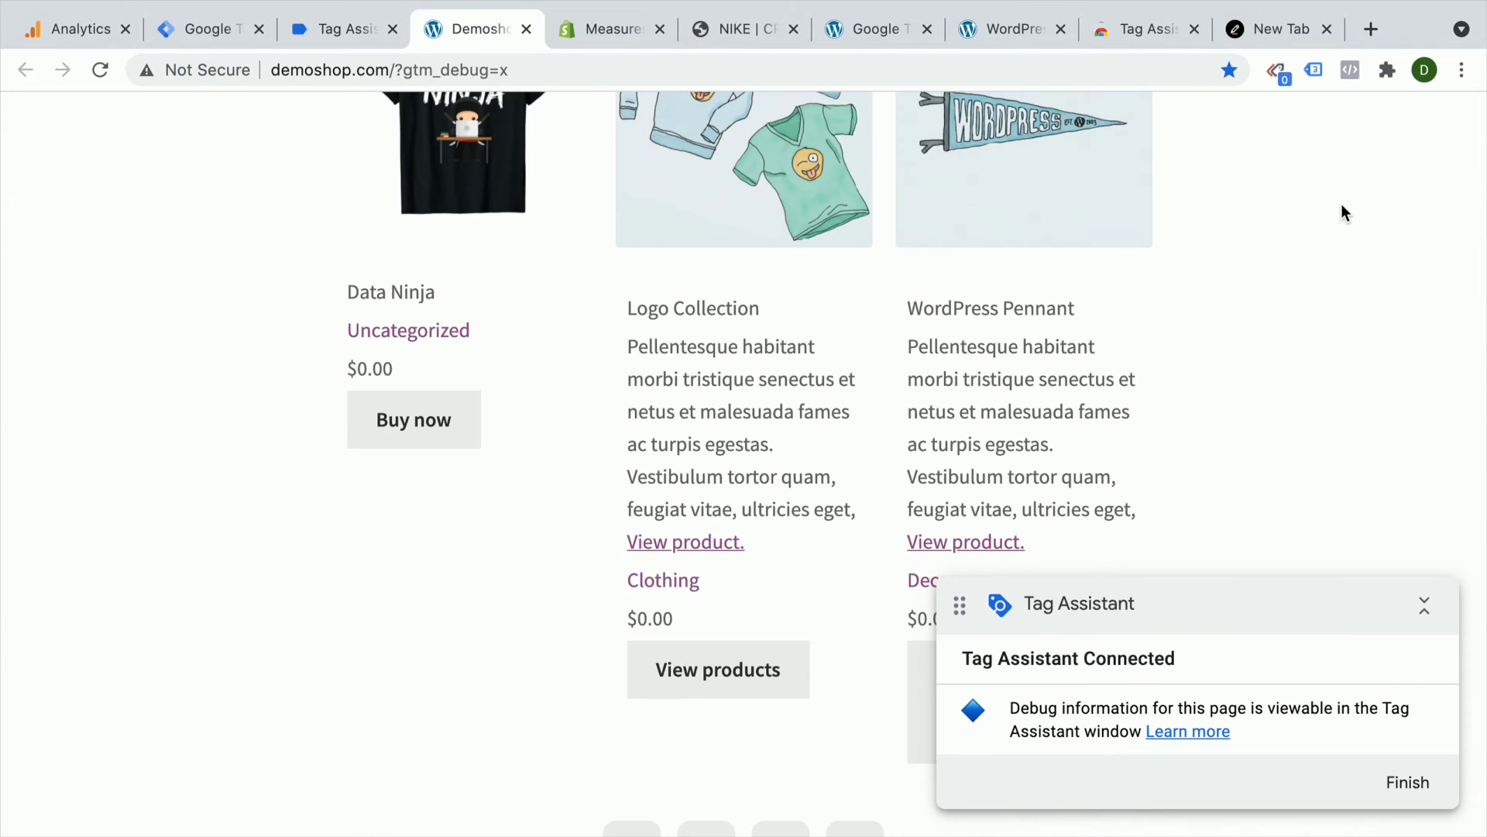
{"action": "left_click", "coordinate": [1314, 71]}
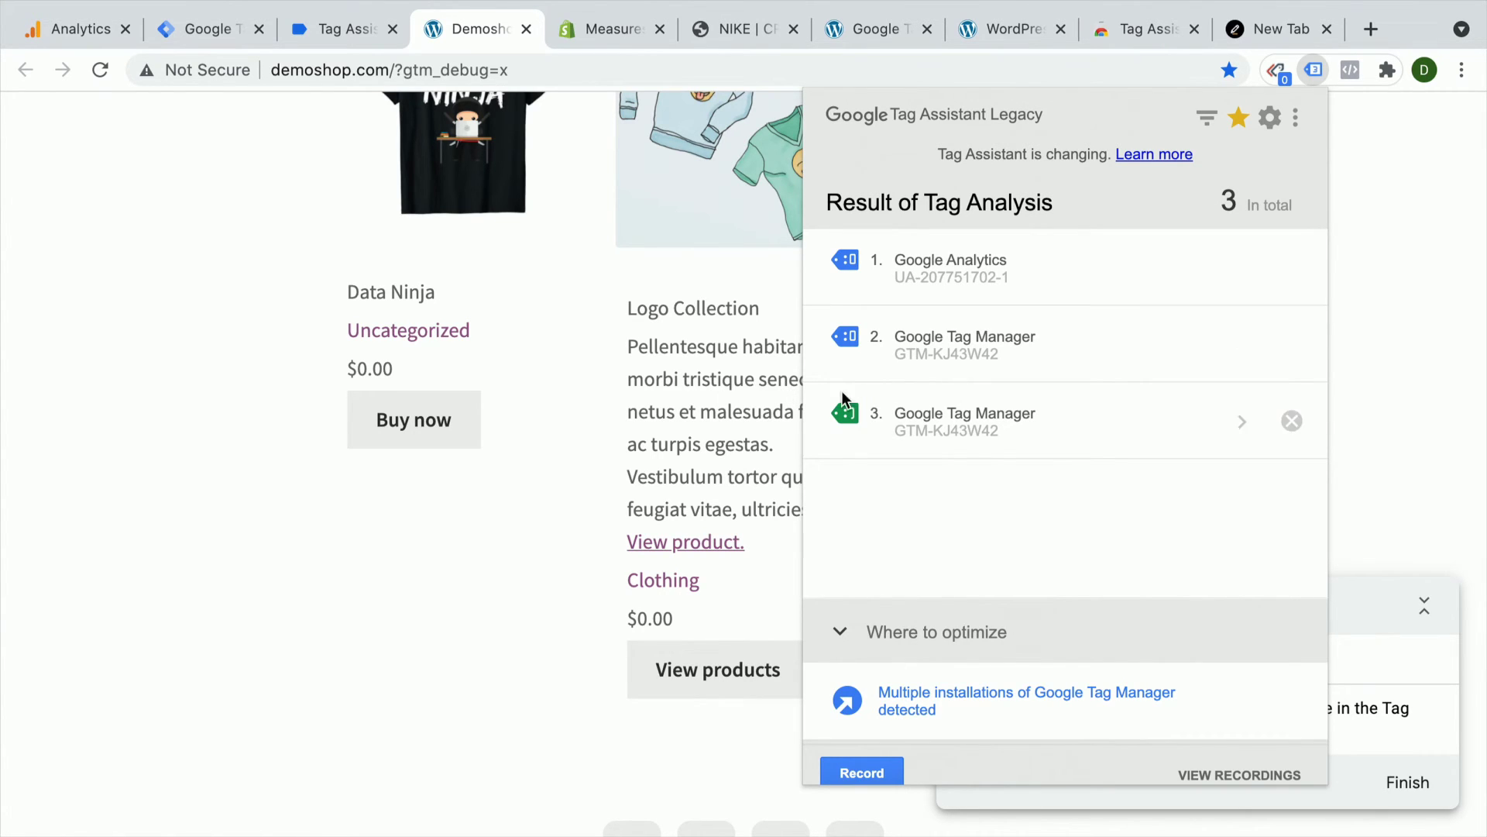
{"action": "left_click", "coordinate": [759, 402]}
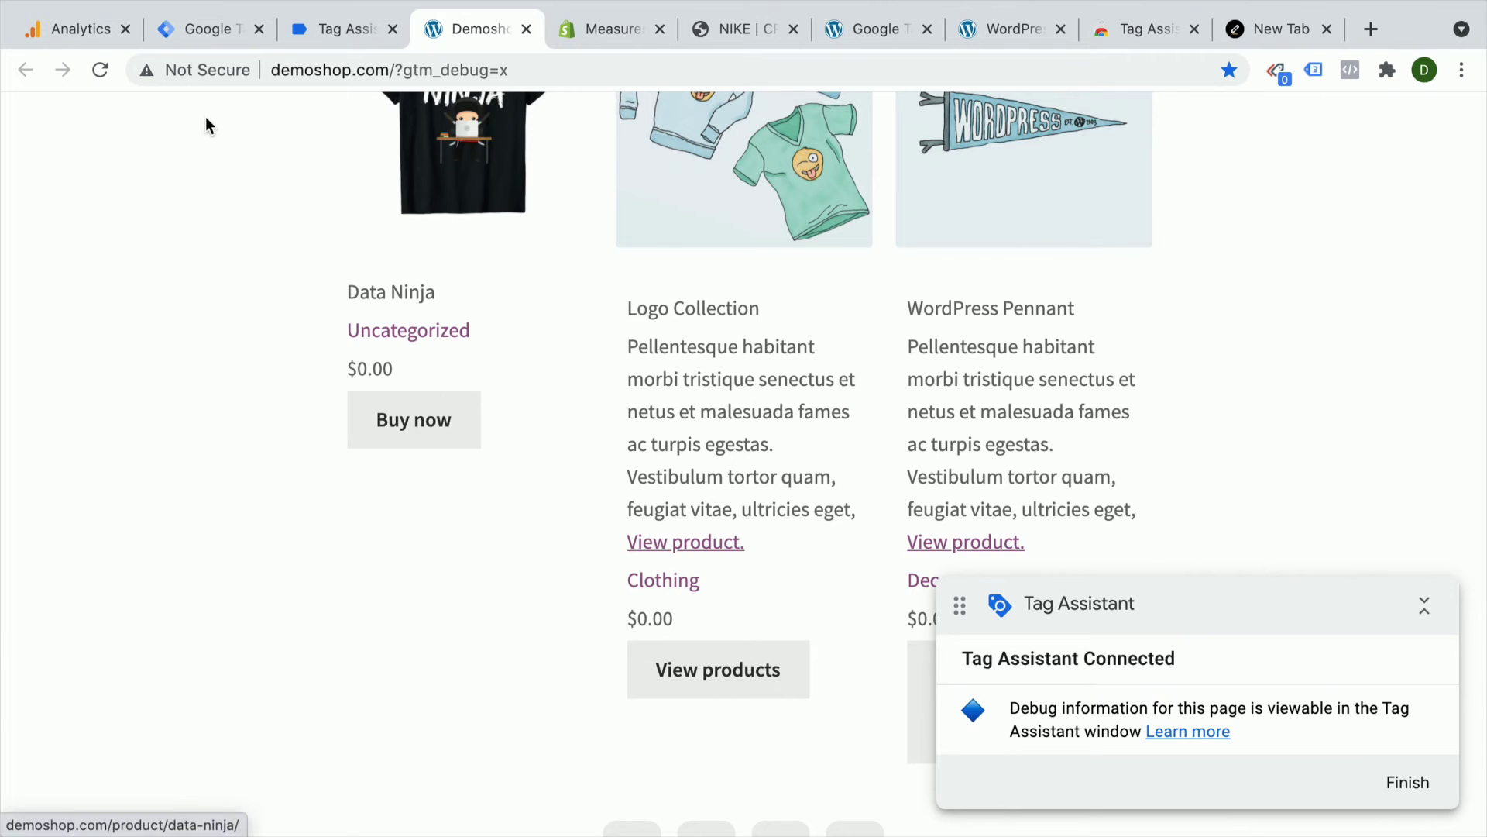
Switch to Google Analytics and view the Real-time Overview report for demoshop.com
{"action": "left_click", "coordinate": [82, 31]}
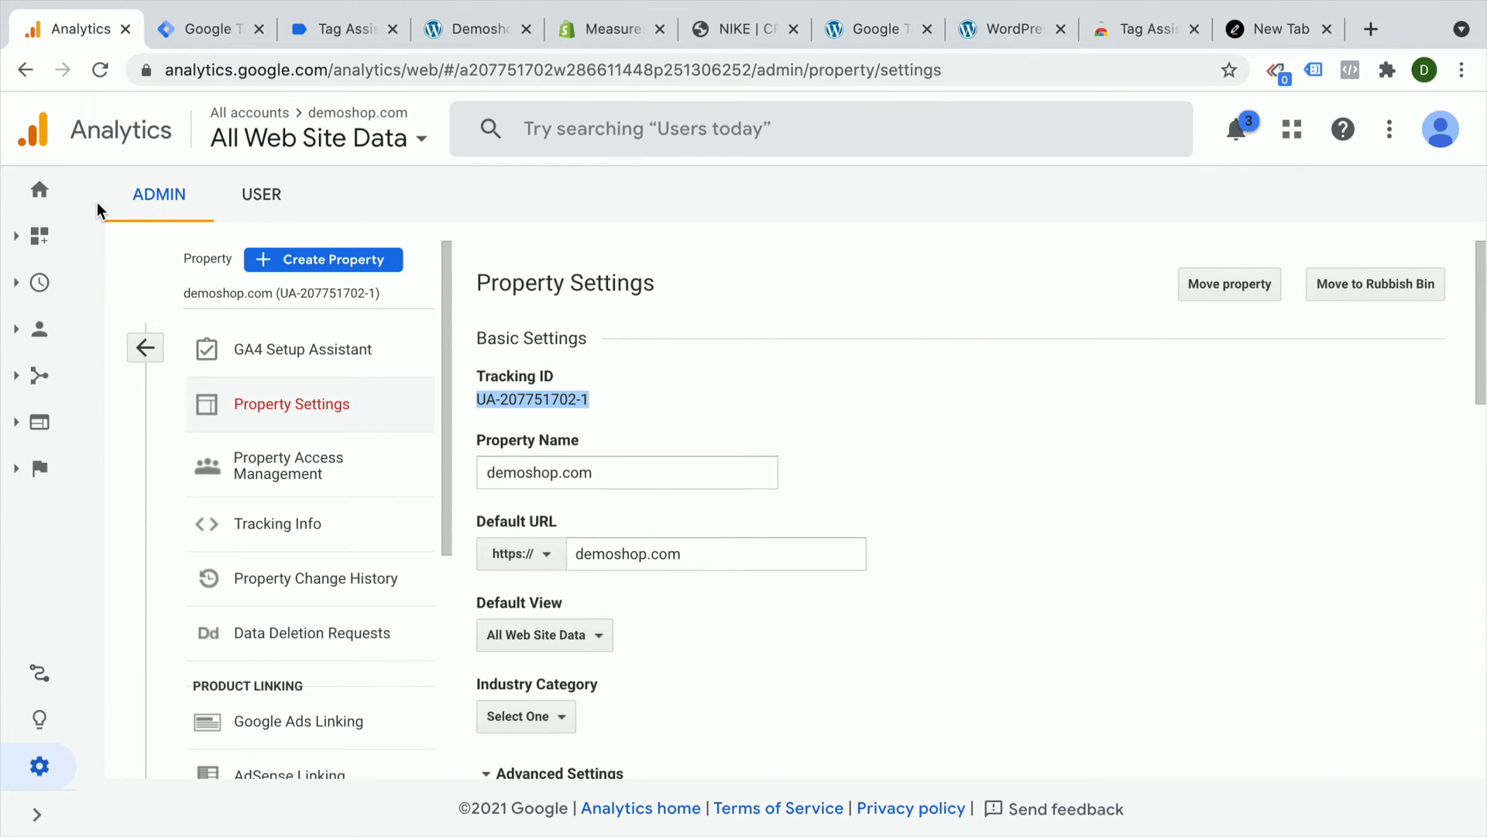
{"action": "left_click", "coordinate": [40, 282]}
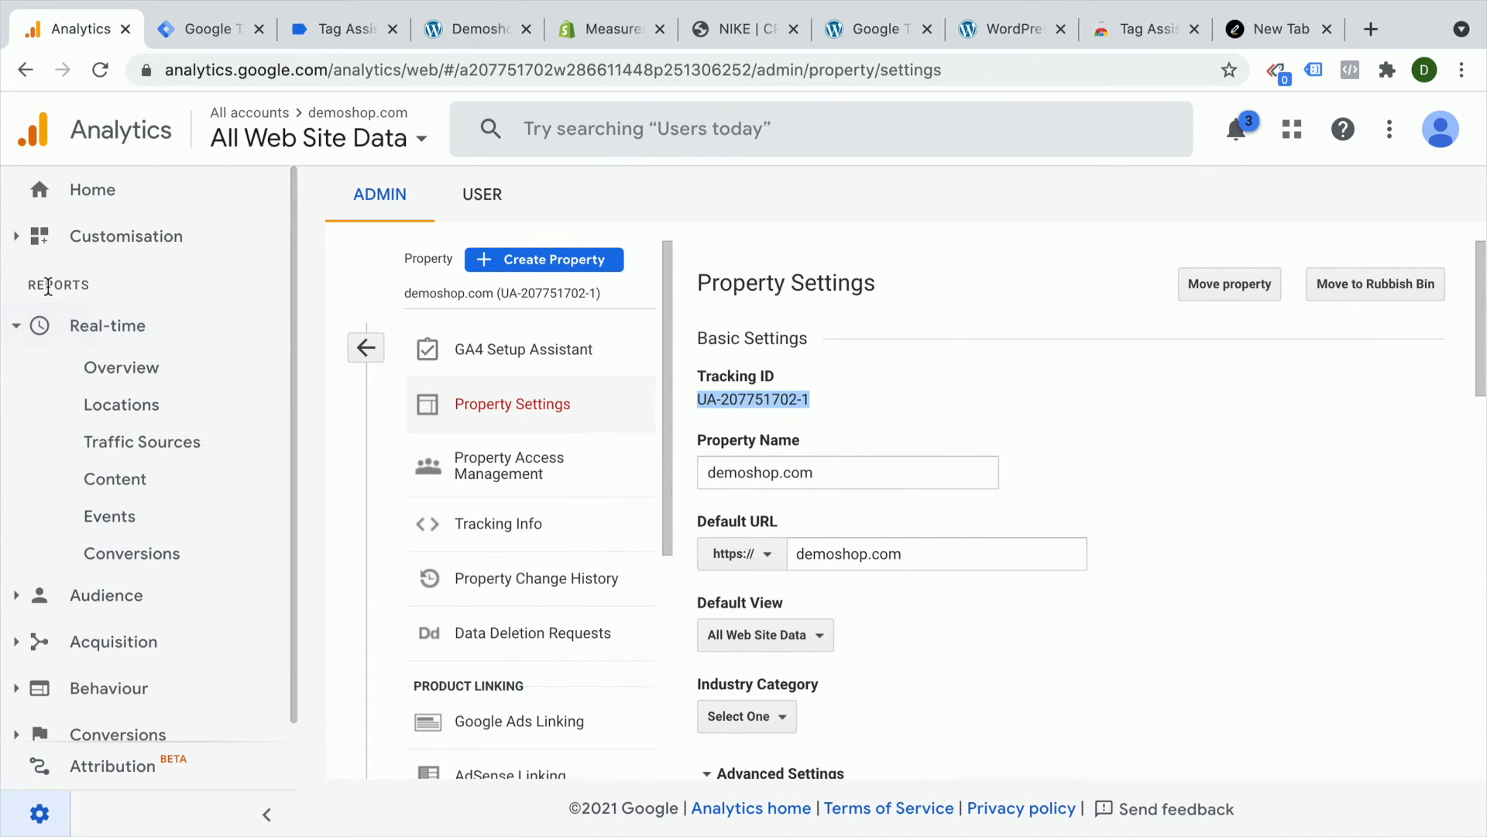
{"action": "left_click", "coordinate": [121, 370]}
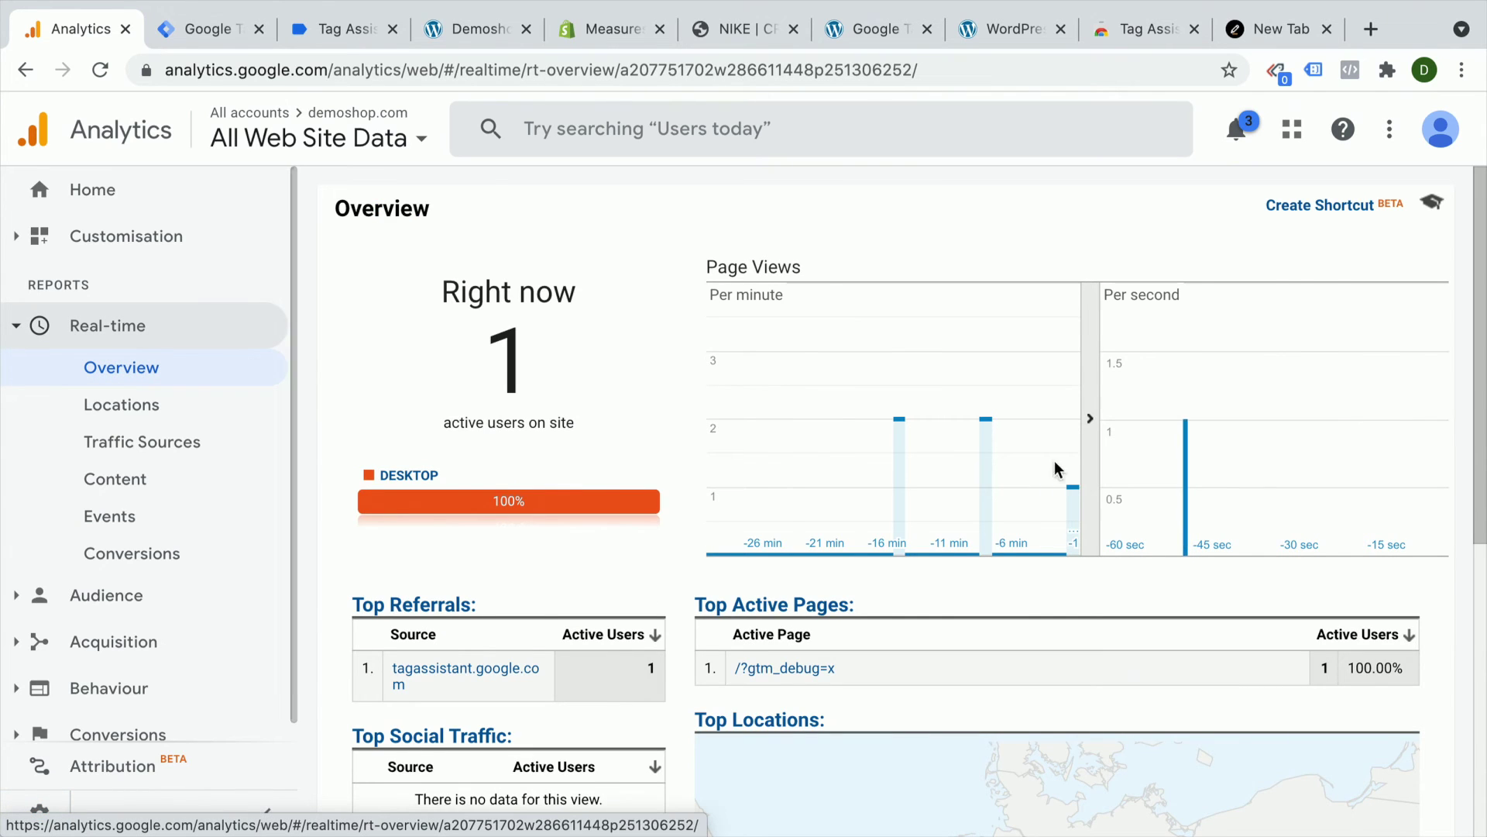
Load the WordPress Pennant product page on the shop and check the Real-time Overview for the new page view
{"action": "left_click", "coordinate": [444, 28]}
{"action": "key", "text": "ctrl+r"}
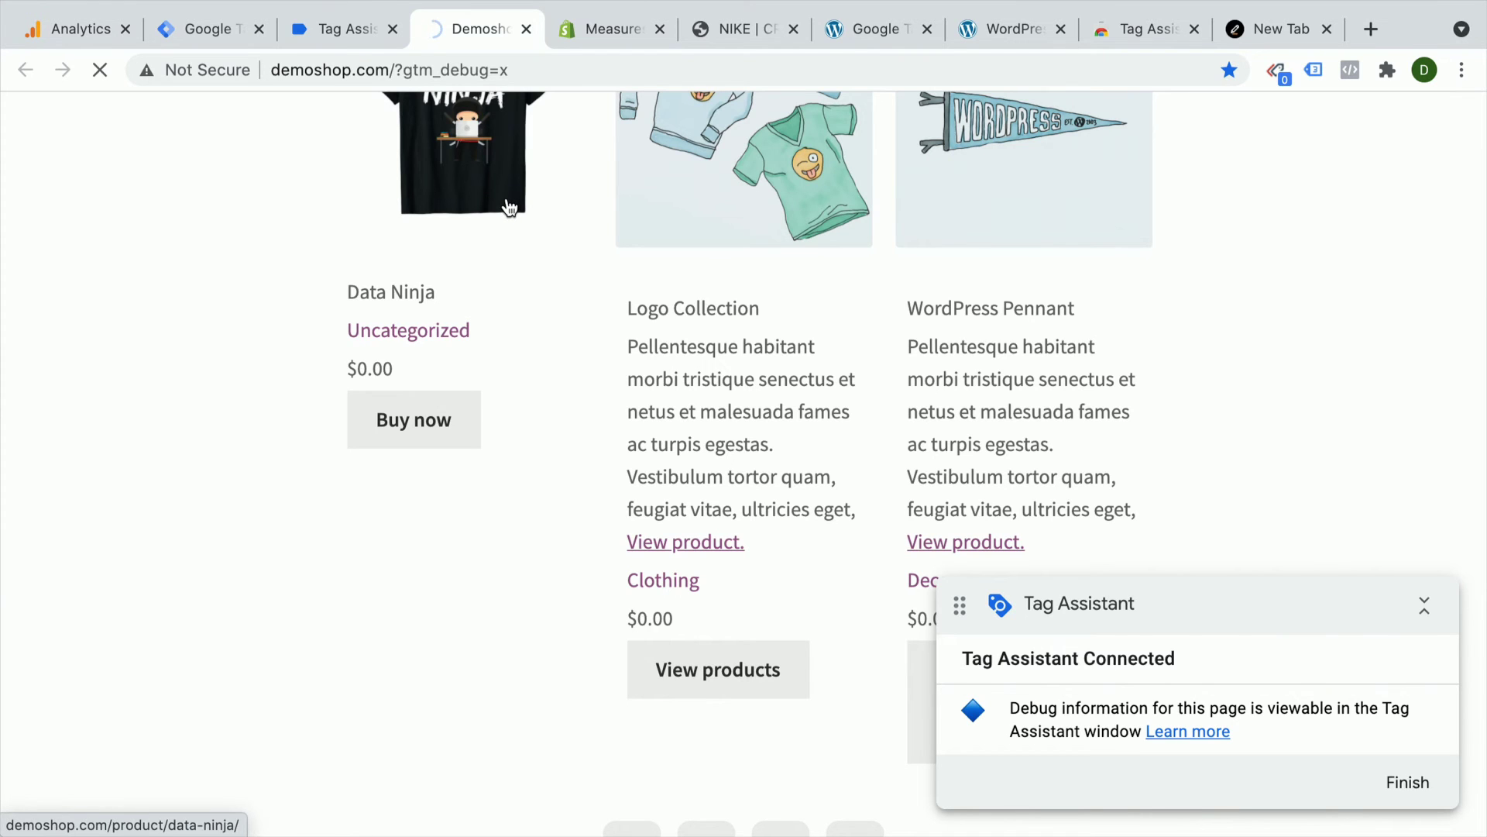
{"action": "left_click", "coordinate": [66, 33]}
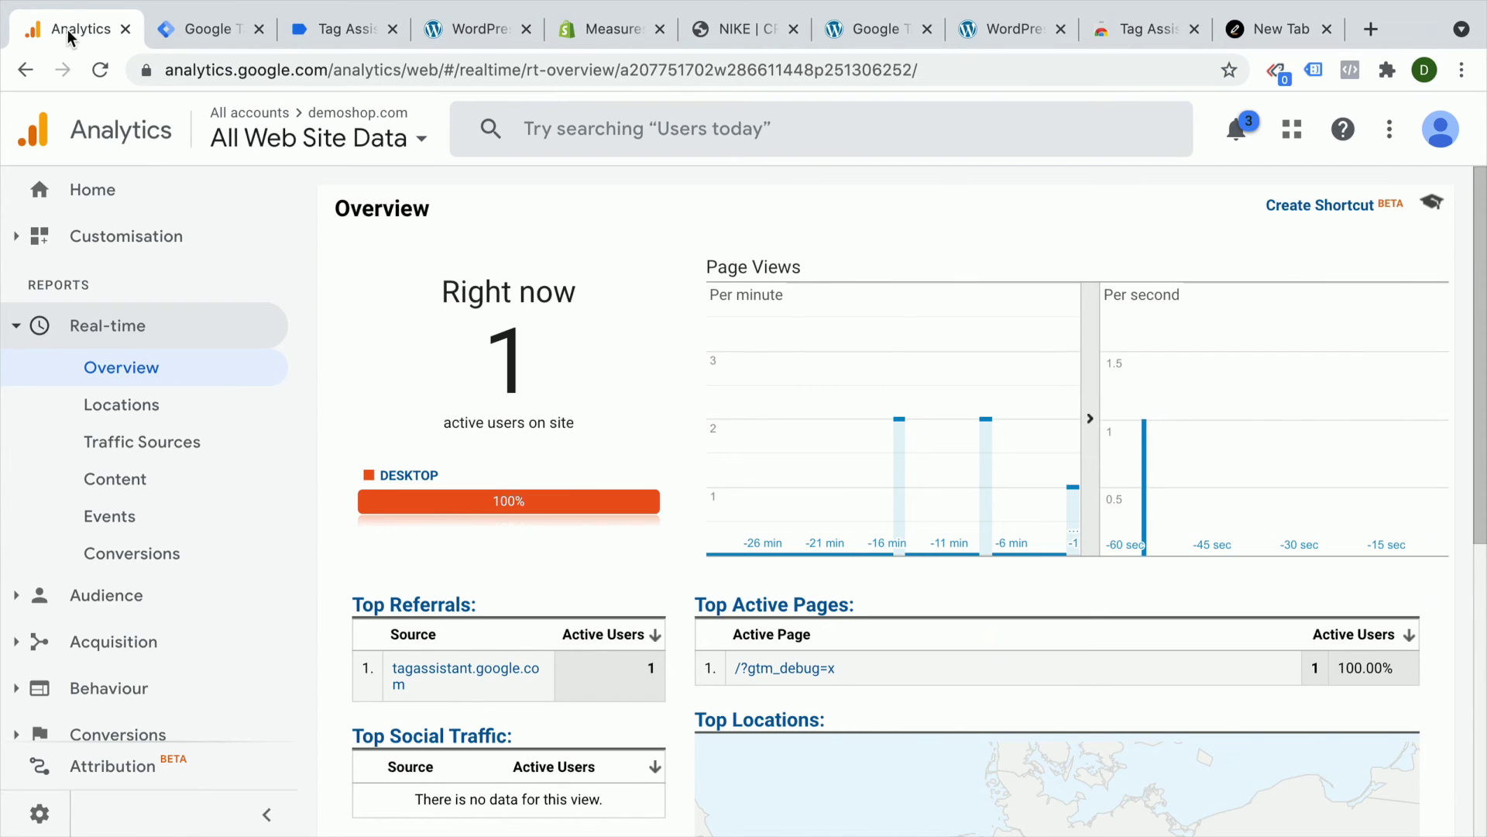
{"action": "left_click", "coordinate": [458, 30]}
{"action": "left_click", "coordinate": [64, 38]}
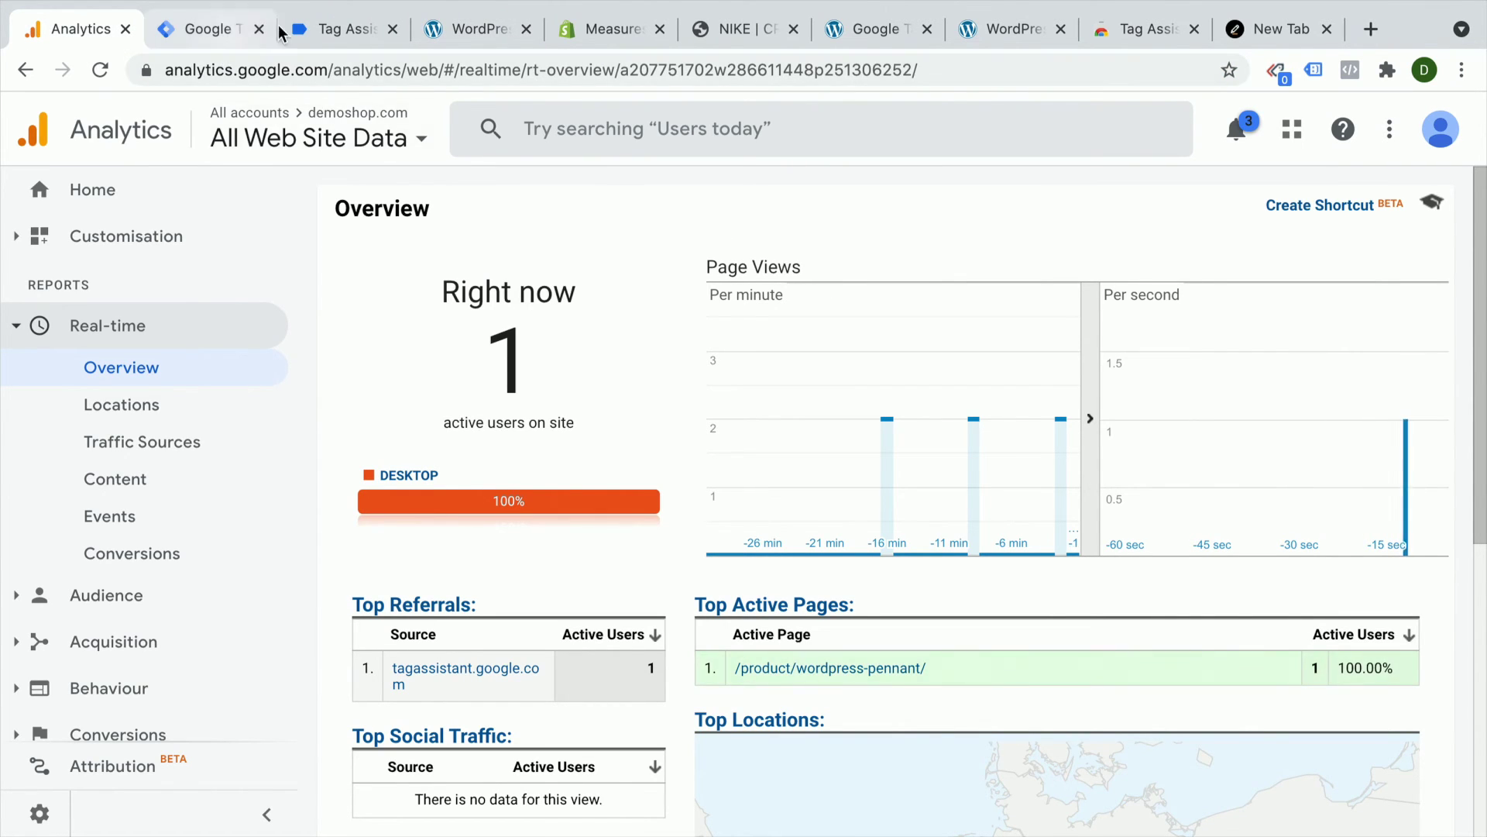
Publish the container changes to the Live environment as a version named "Google Analytics deployed"
{"action": "left_click", "coordinate": [352, 28]}
{"action": "left_click", "coordinate": [226, 36]}
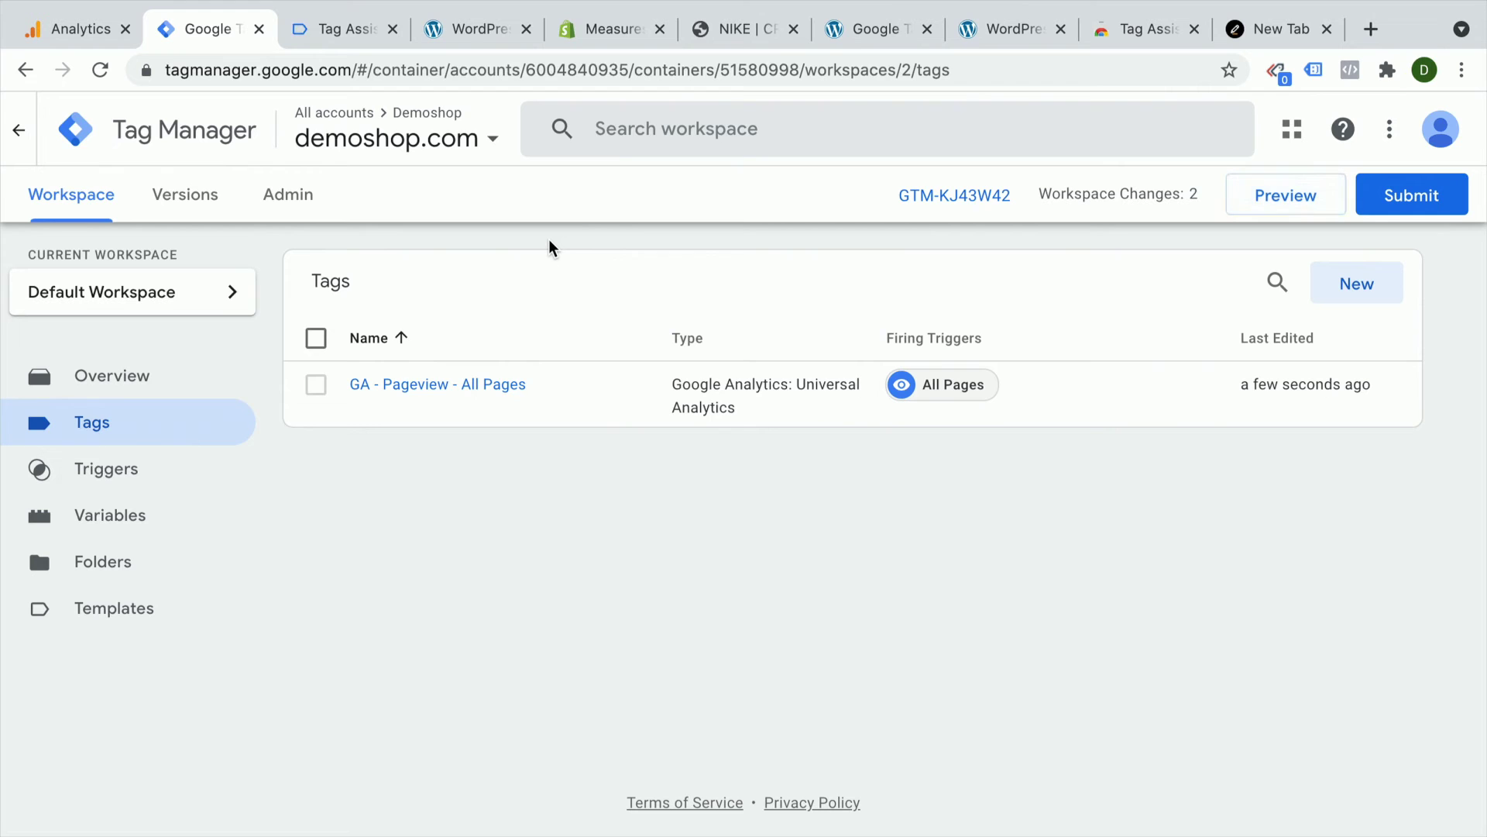
{"action": "left_click", "coordinate": [1437, 203]}
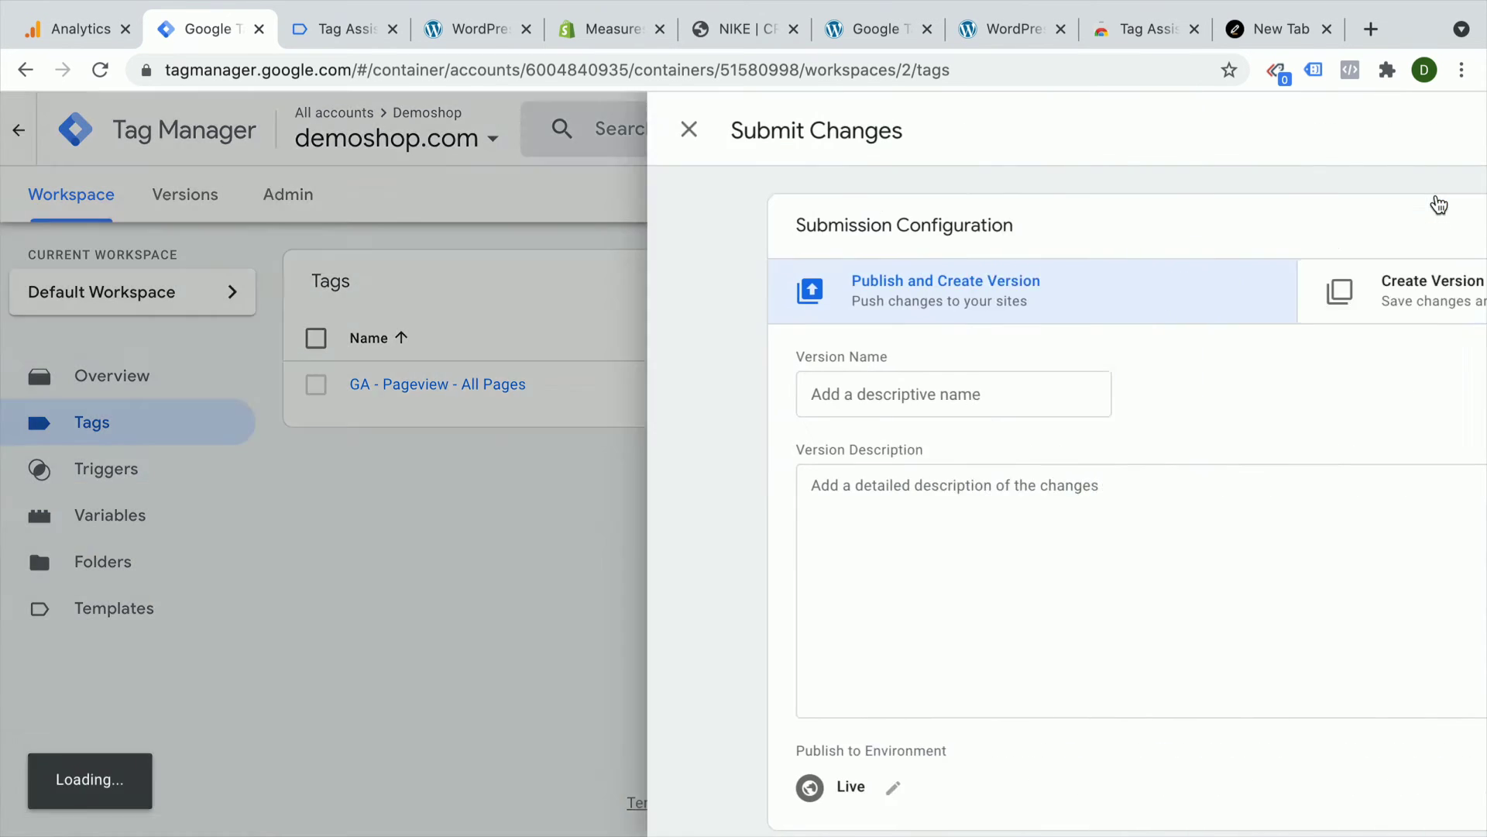
{"action": "left_click", "coordinate": [363, 394]}
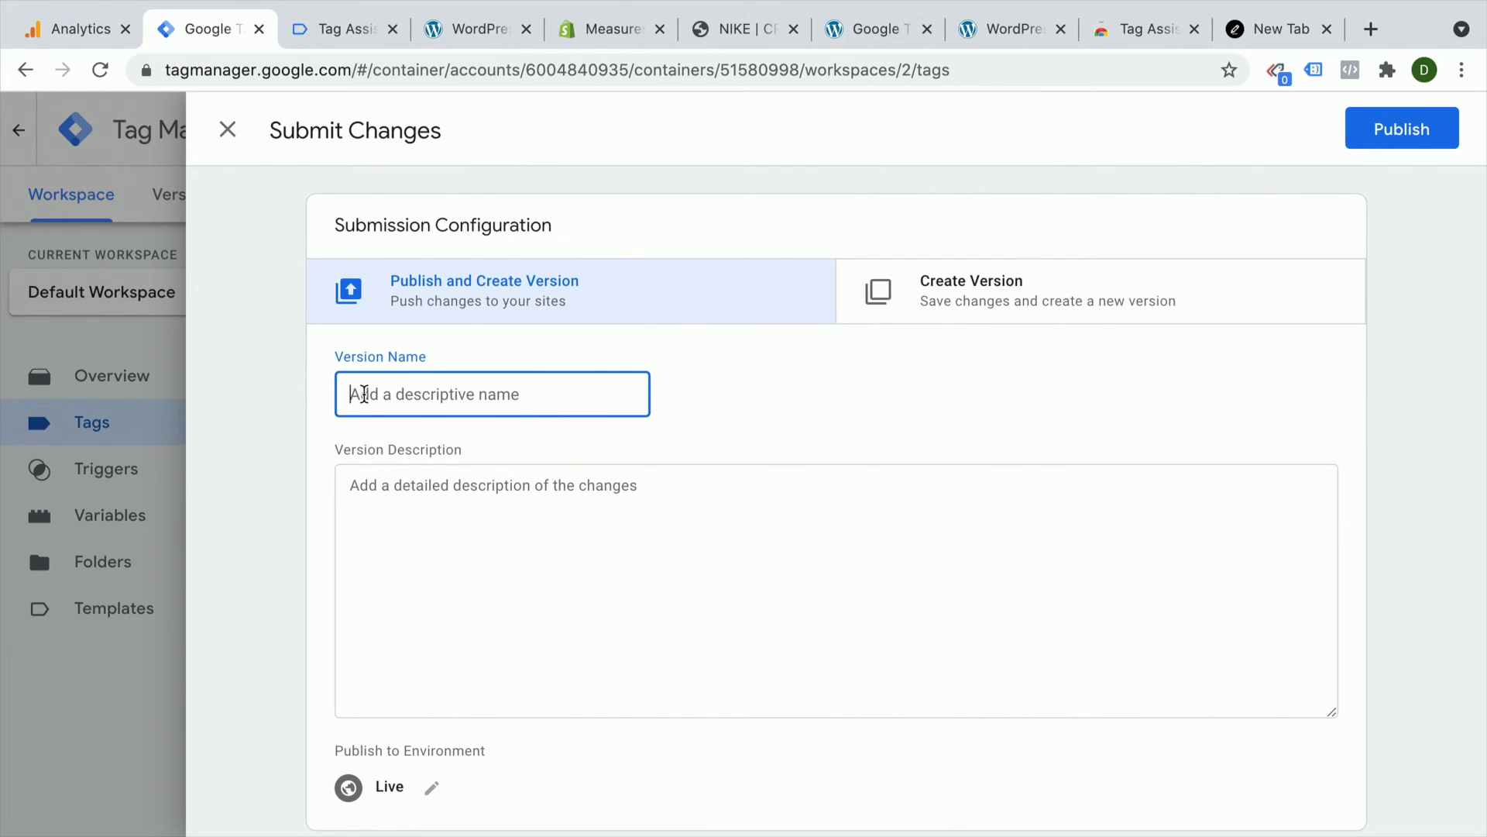
{"action": "type", "text": "Google Analytics deployed"}
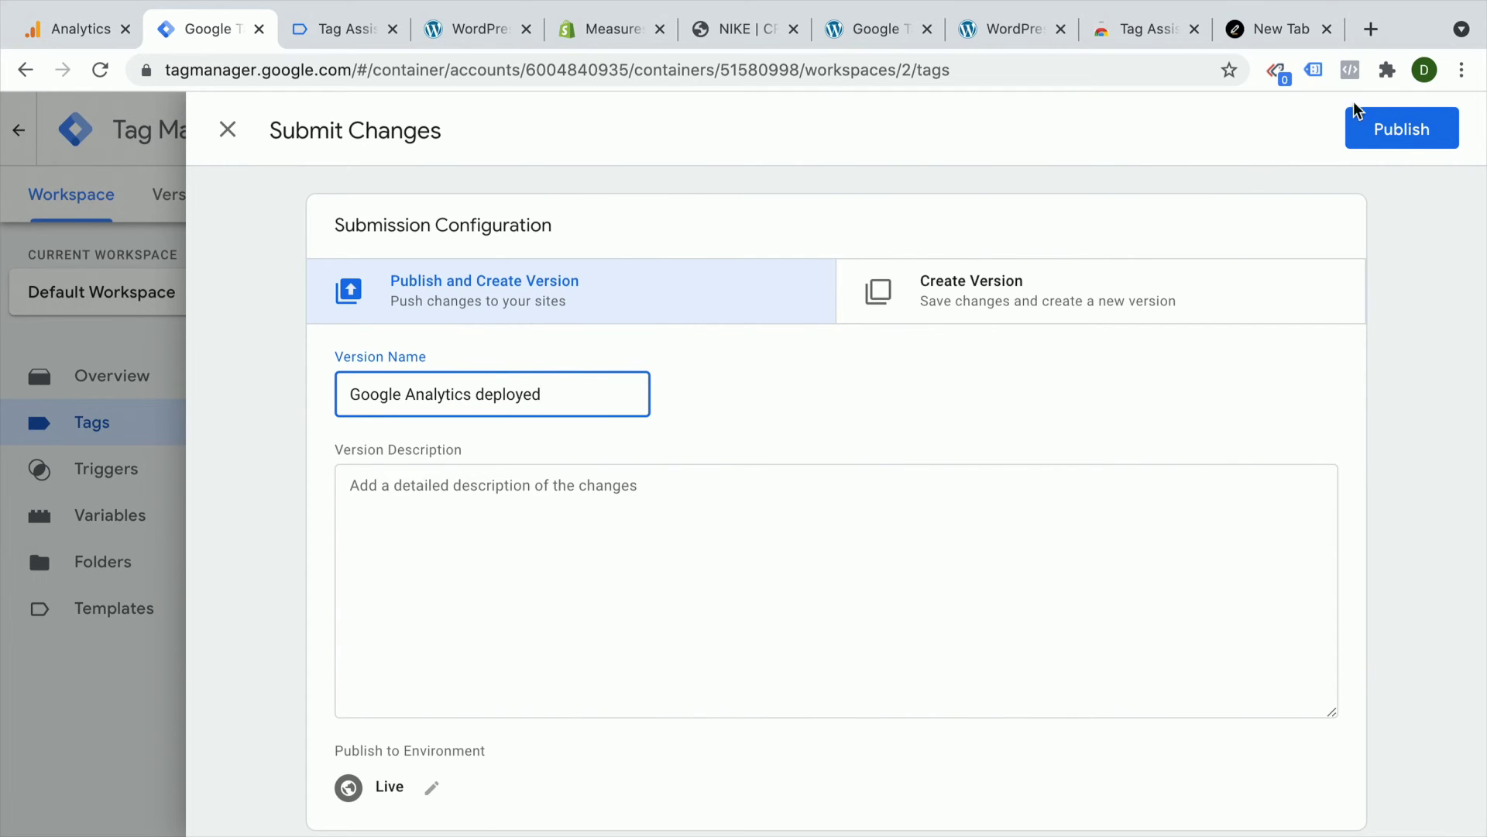
{"action": "left_click", "coordinate": [1391, 128]}
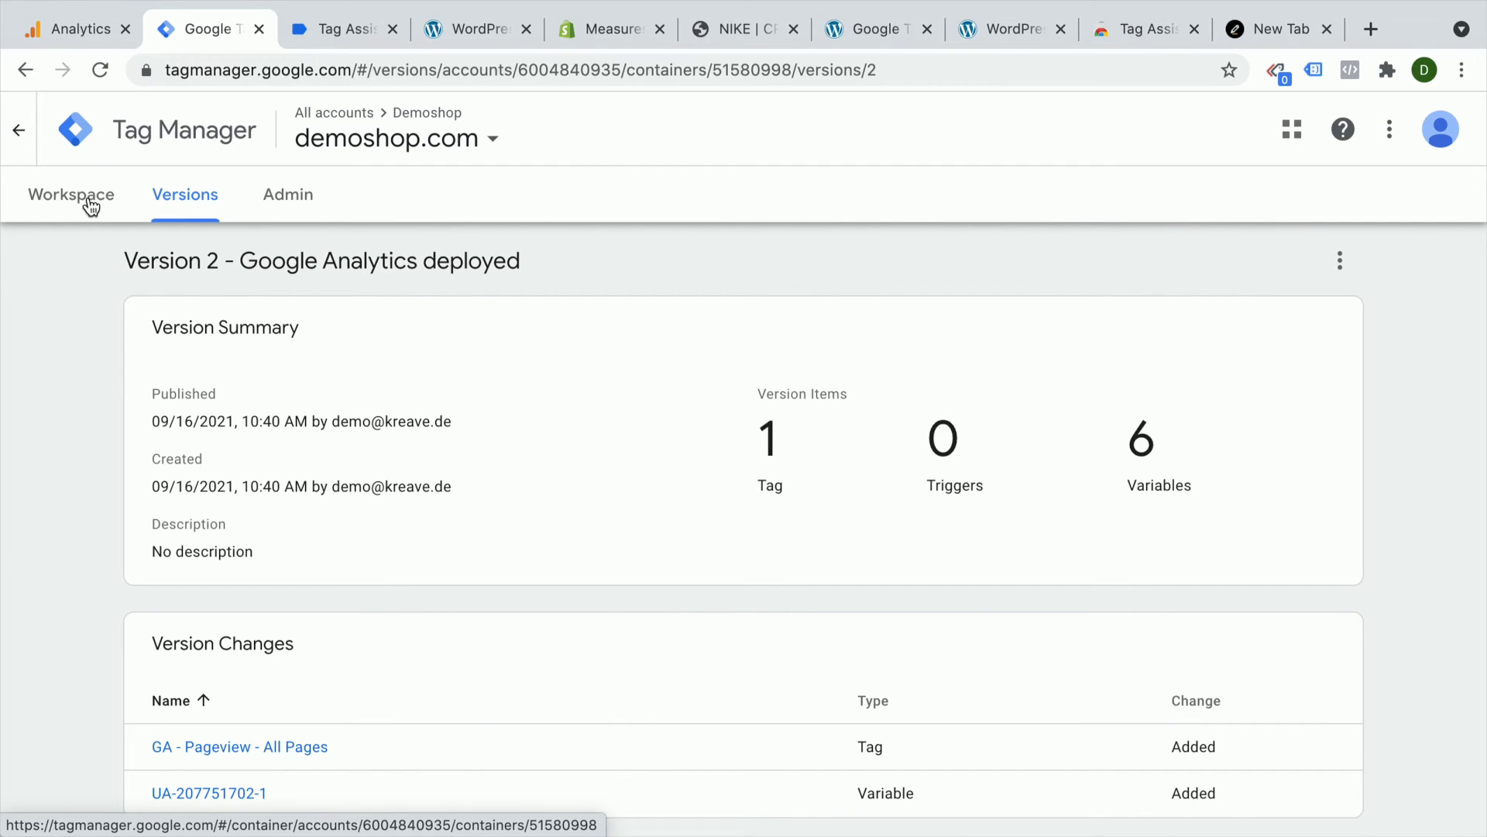
Return to the Google Tag Manager for WordPress options, set the container code placement to Off, and save the changes
{"action": "left_click", "coordinate": [310, 34]}
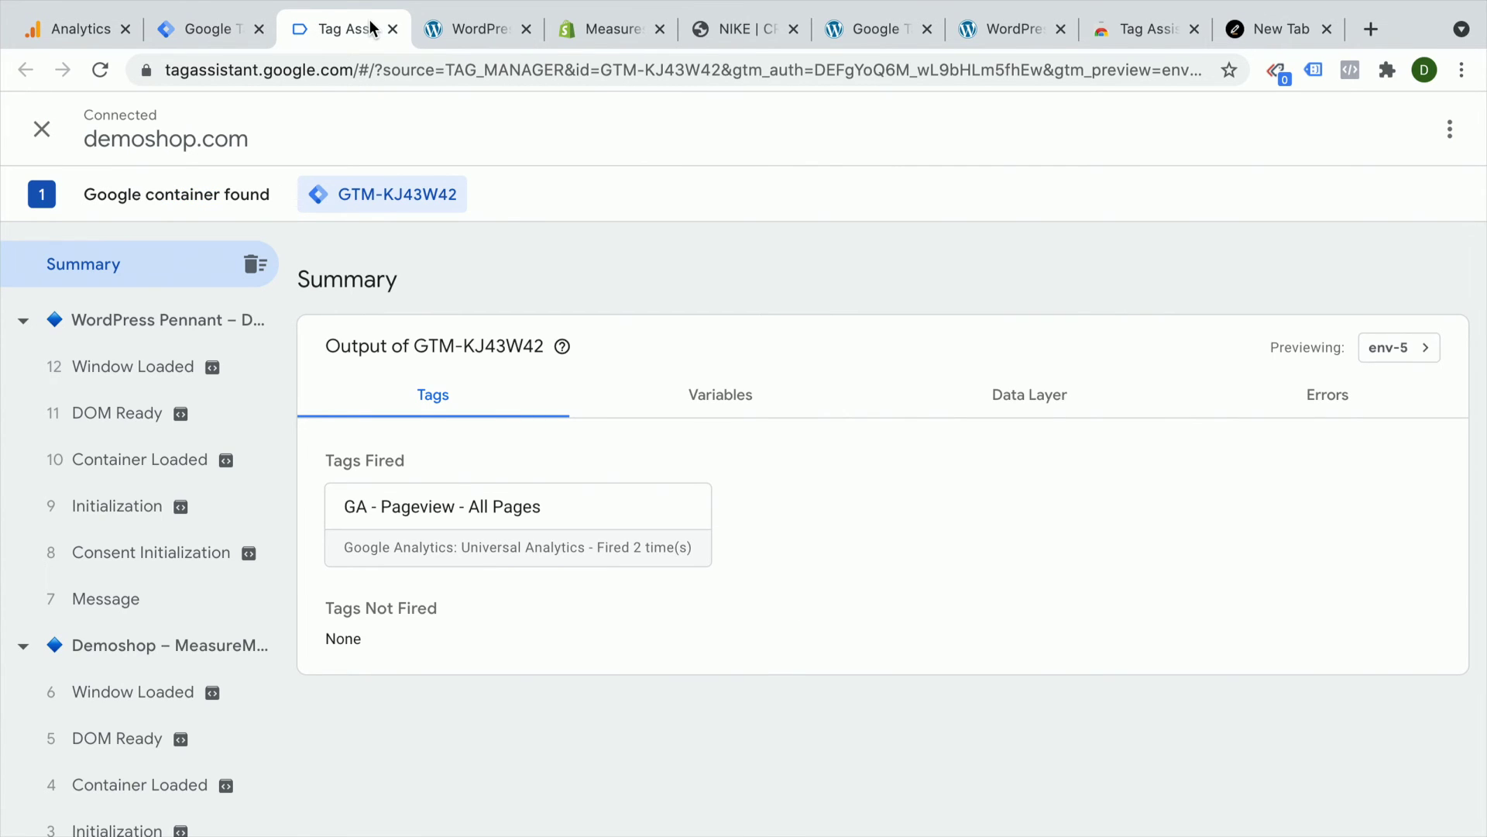
{"action": "left_click", "coordinate": [469, 25]}
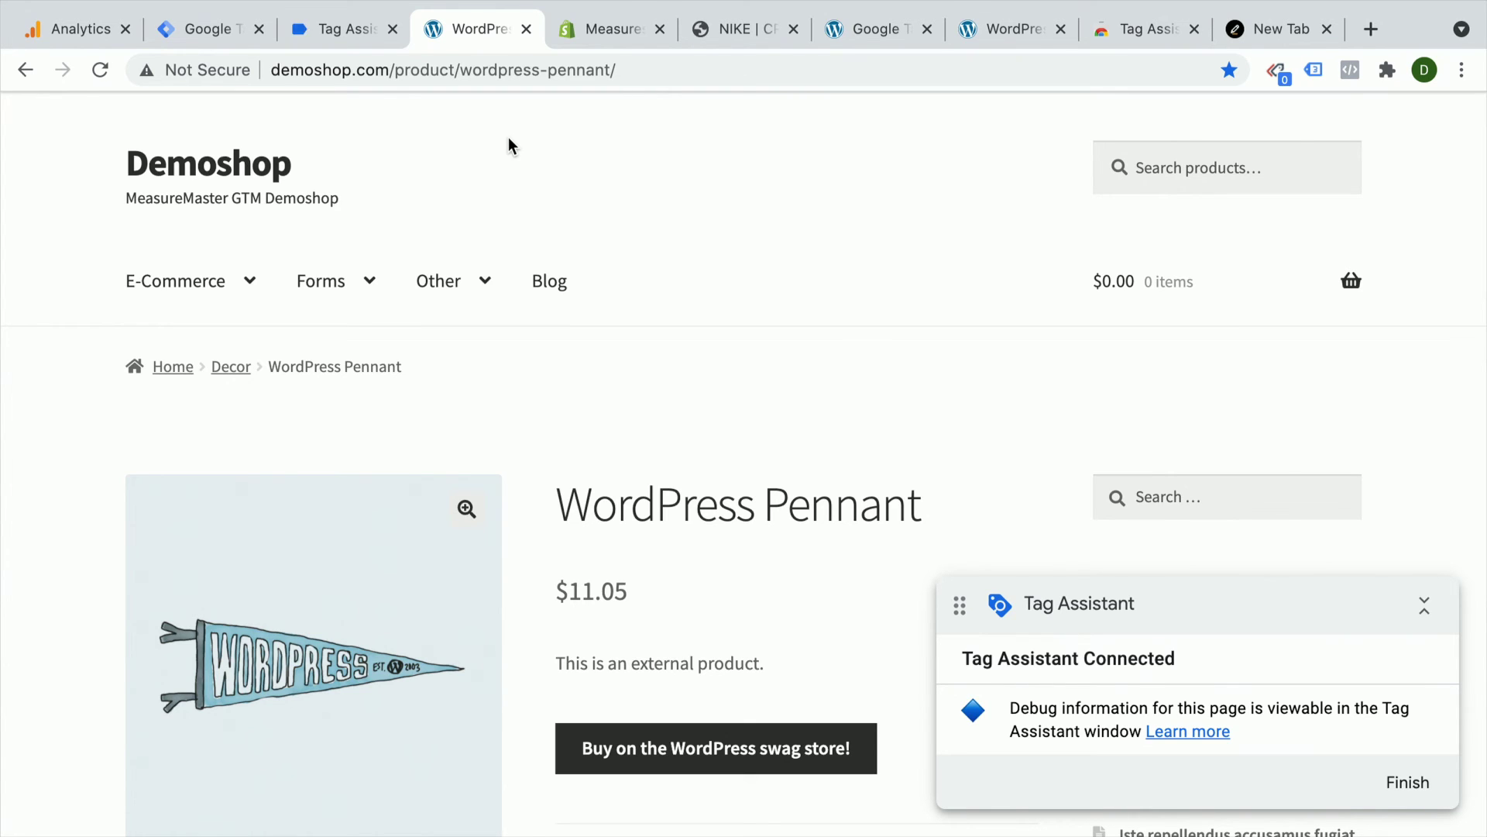
{"action": "left_click", "coordinate": [997, 39]}
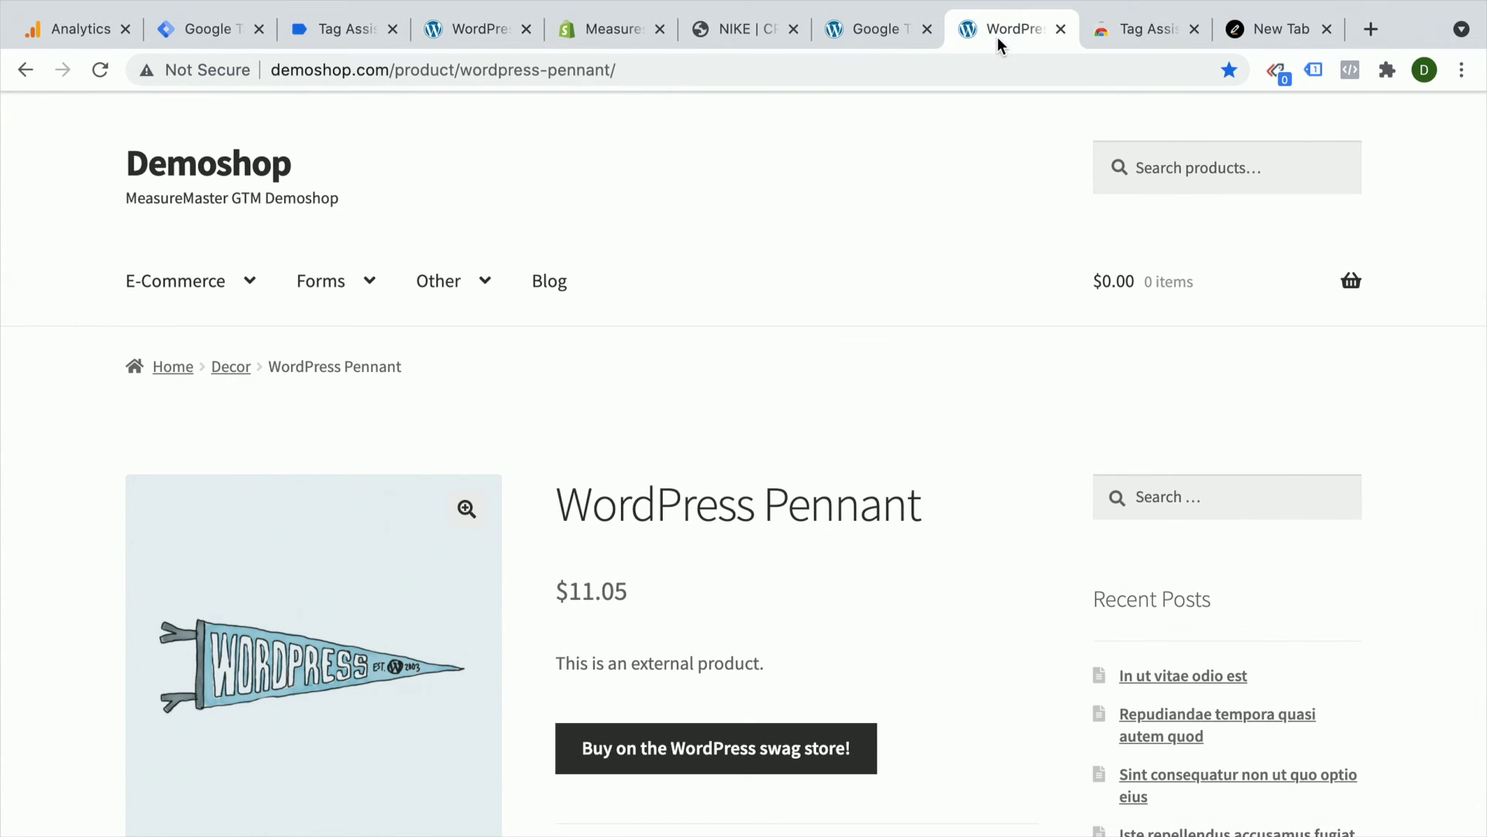
{"action": "left_click", "coordinate": [890, 37]}
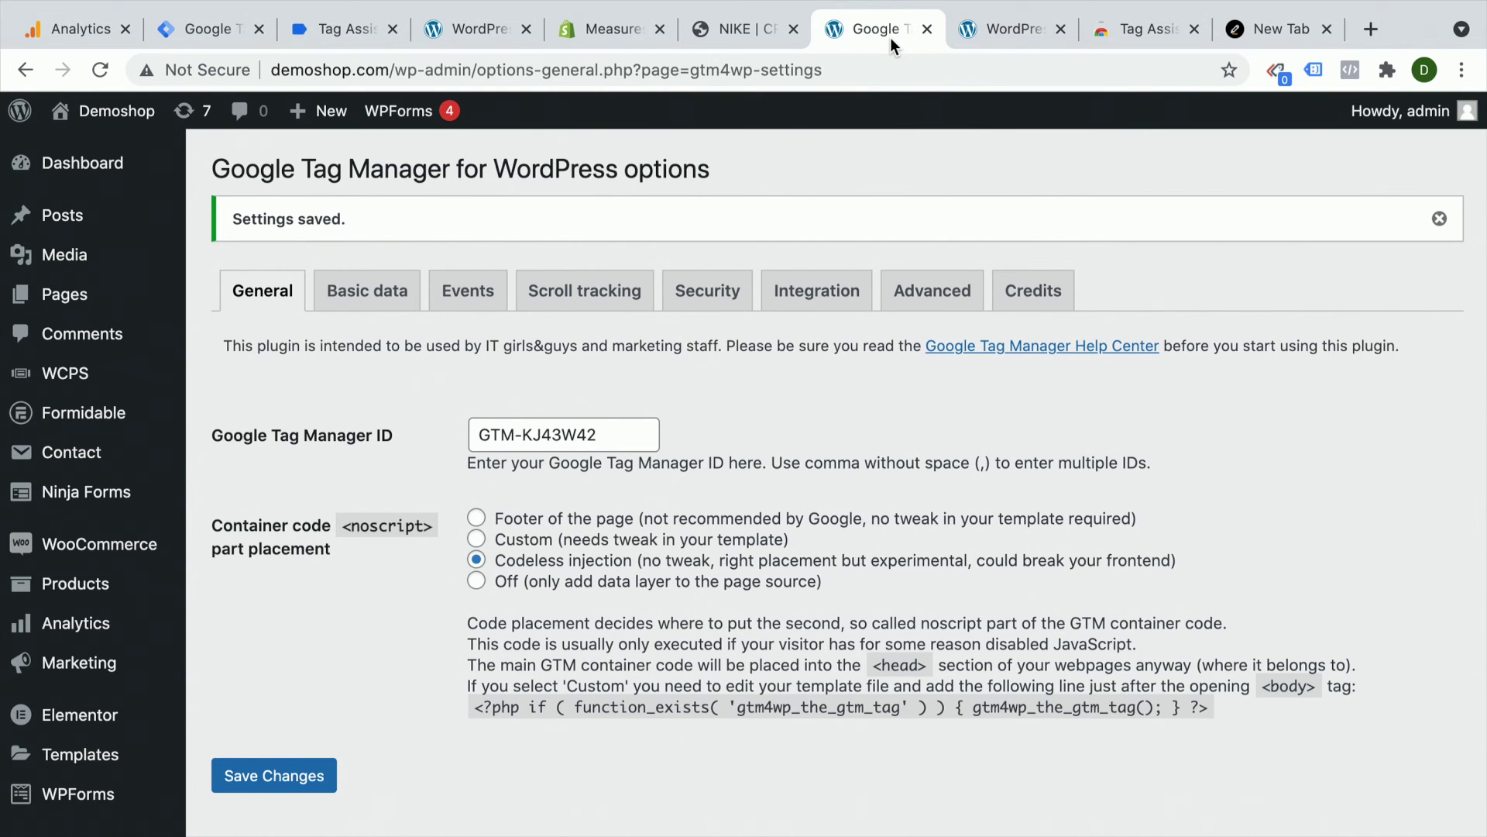
{"action": "left_click", "coordinate": [476, 581]}
{"action": "left_click", "coordinate": [262, 777]}
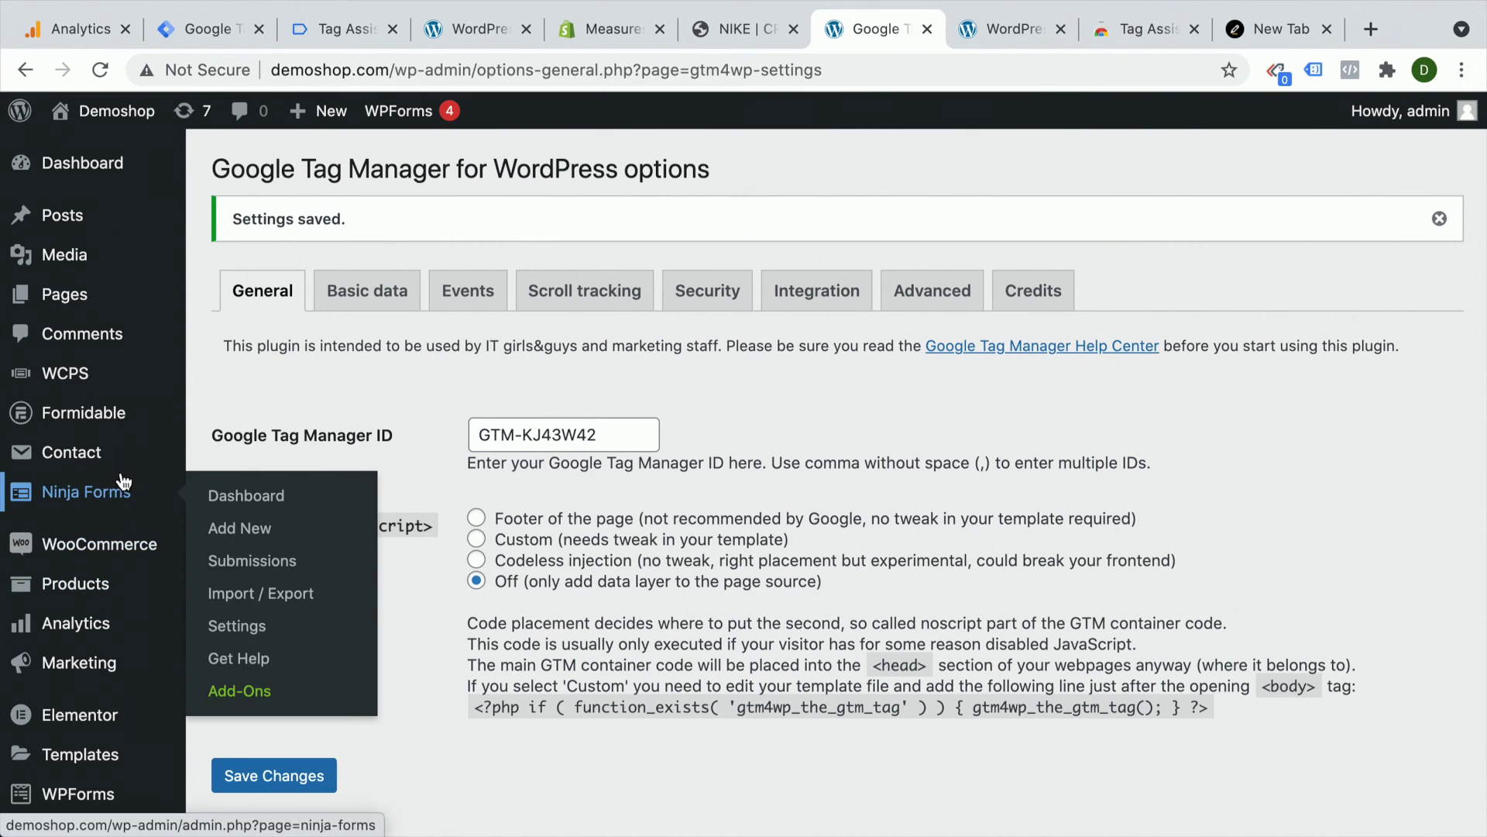
Open the WordPress theme editor for the Storefront Child Theme
{"action": "mouse_move", "coordinate": [118, 540]}
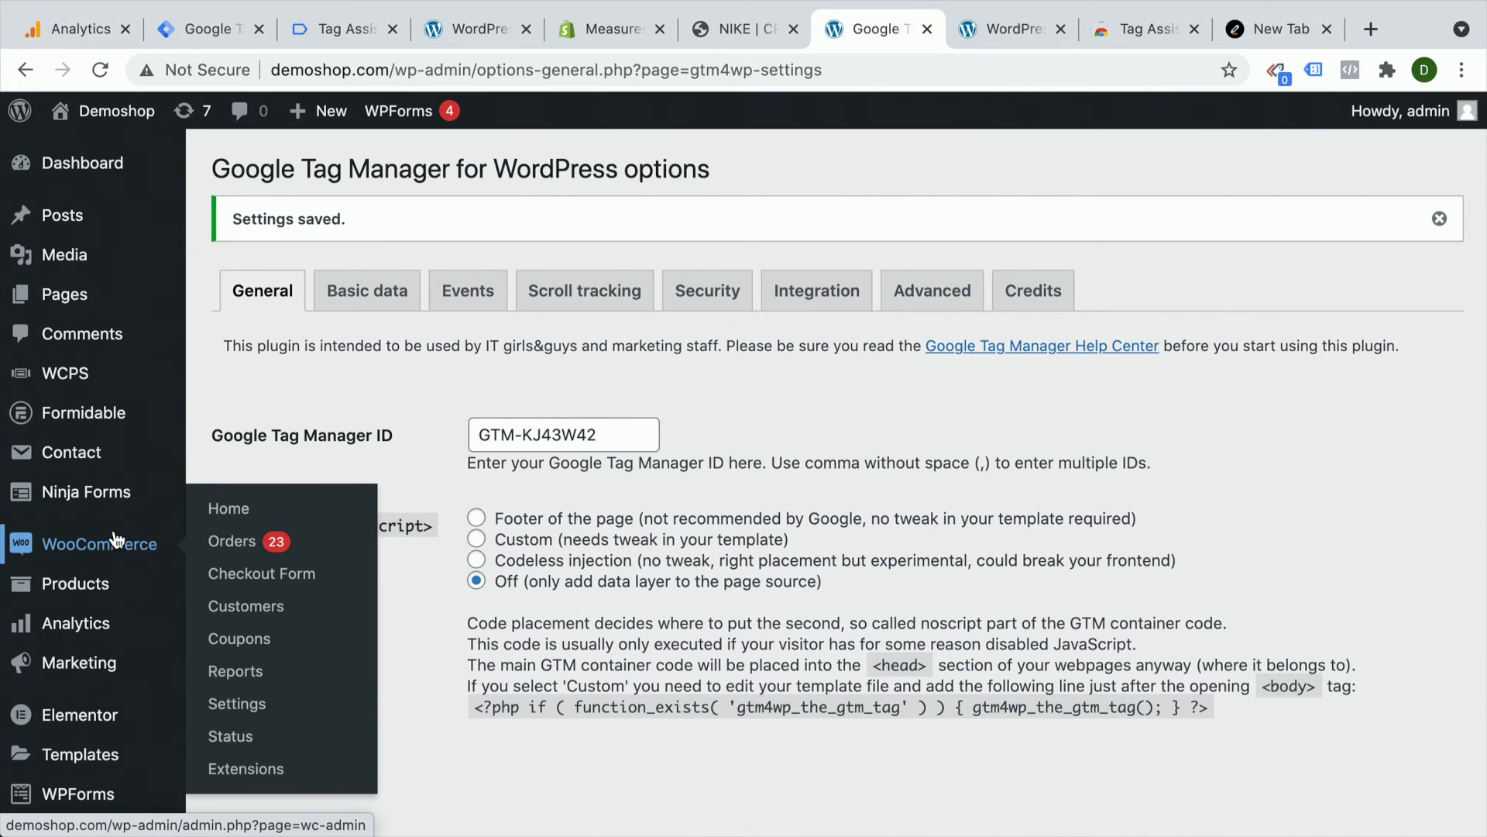
{"action": "scroll", "coordinate": [70, 391], "scroll_direction": "down", "scroll_amount": 5}
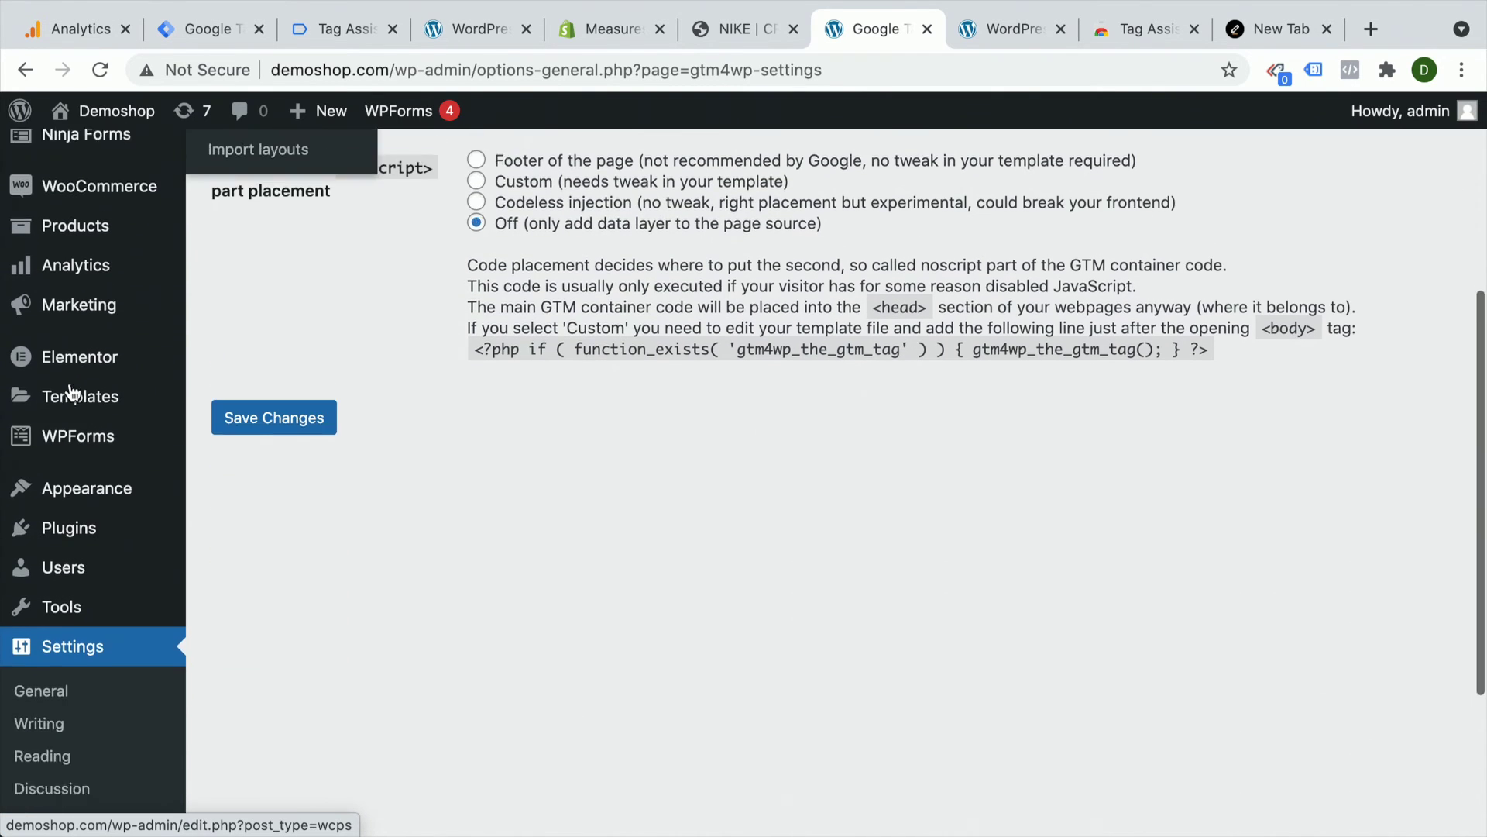
{"action": "mouse_move", "coordinate": [93, 461]}
{"action": "left_click", "coordinate": [256, 728]}
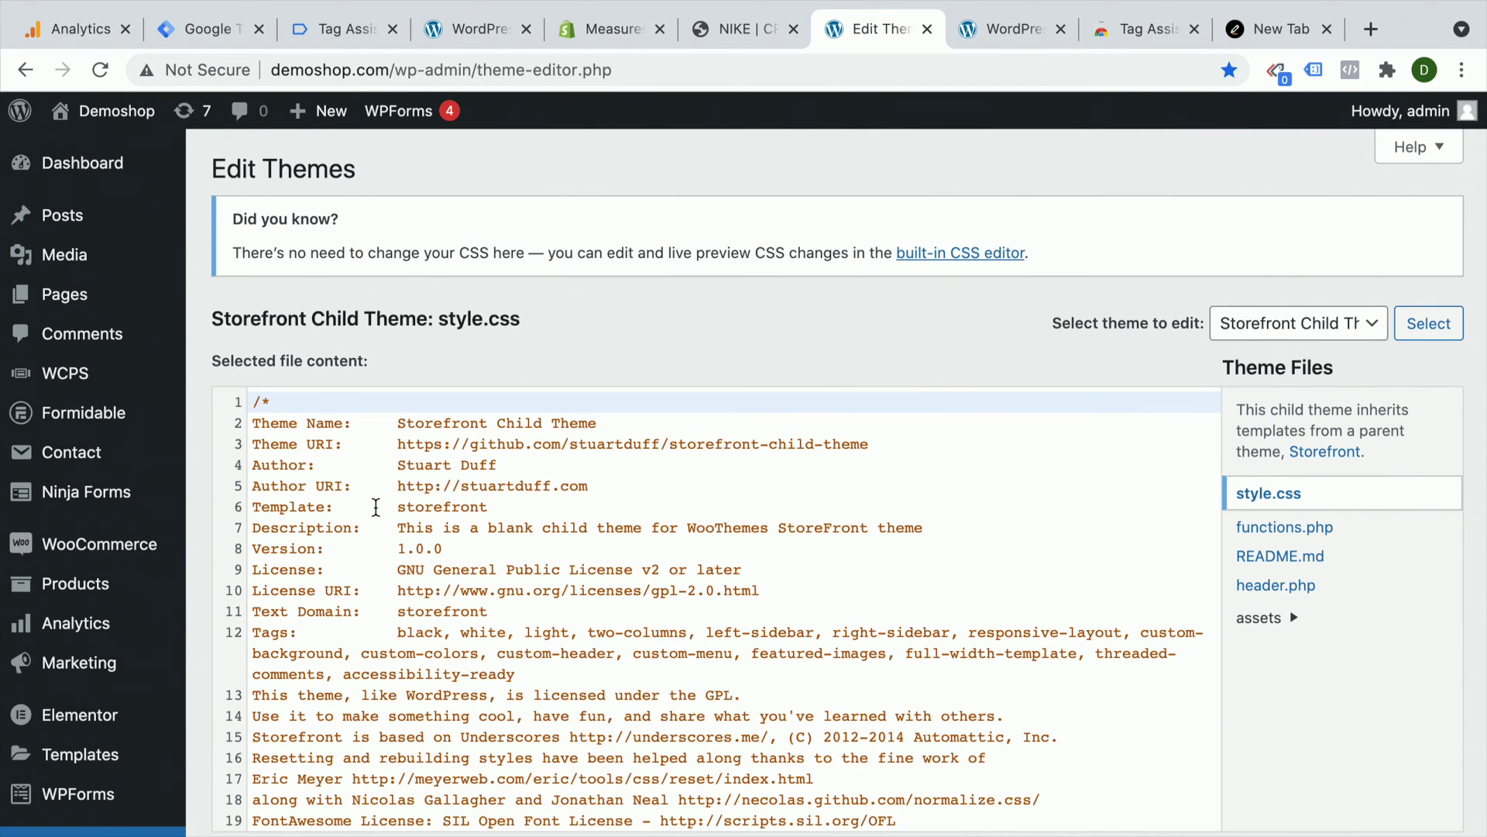
Close the Tag Assistant and Google Tag Manager pages that are no longer needed
{"action": "scroll", "coordinate": [376, 508], "scroll_direction": "down", "scroll_amount": 3}
{"action": "scroll", "coordinate": [376, 507], "scroll_direction": "up", "scroll_amount": 3}
{"action": "middle_click", "coordinate": [331, 31]}
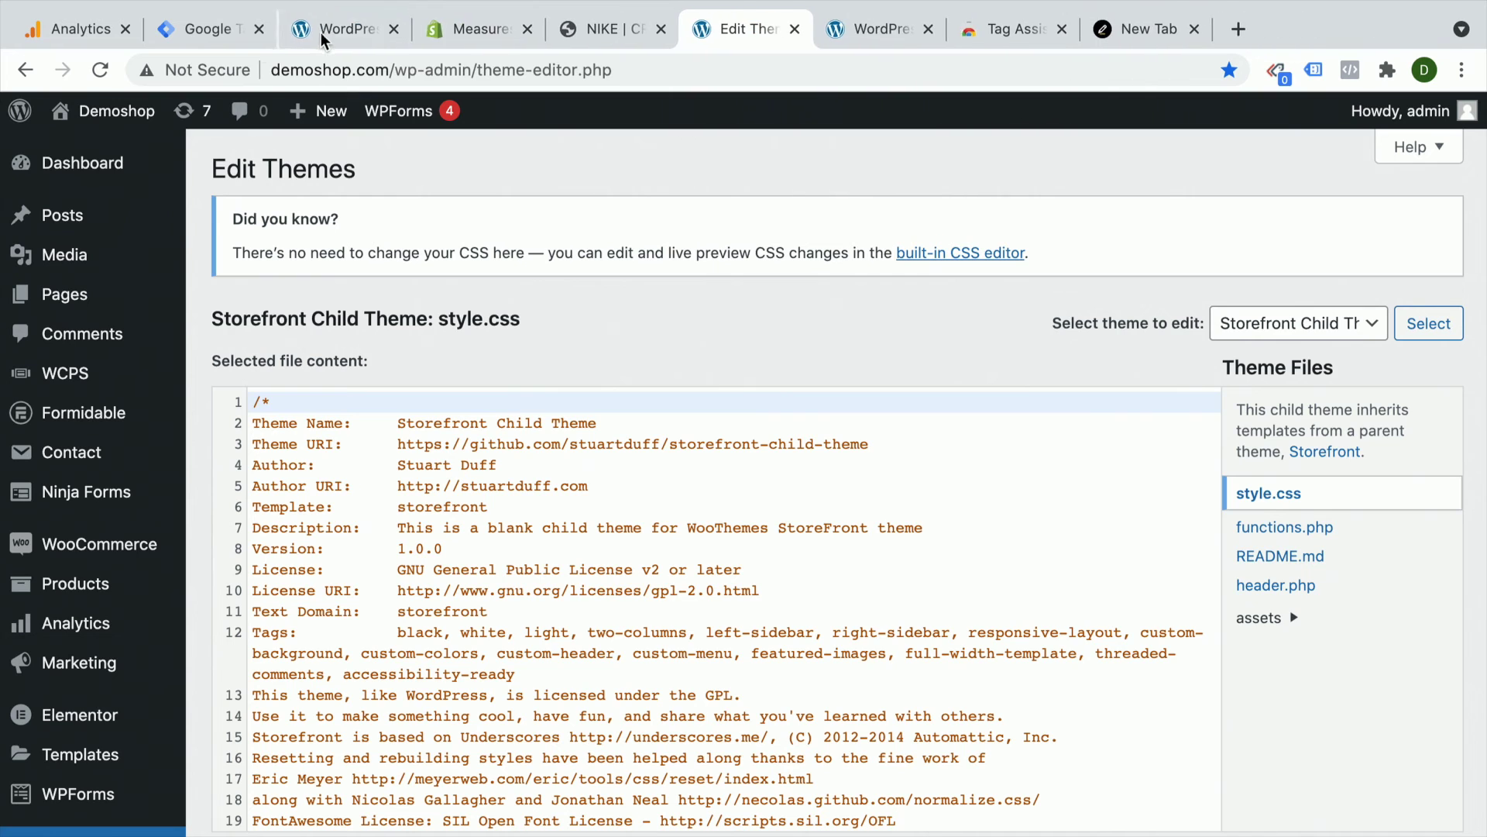
{"action": "middle_click", "coordinate": [206, 35]}
In Google Analytics, open the tracking code settings of the demoshop.com property and copy the complete global site tag (gtag.js) snippet
{"action": "left_click", "coordinate": [72, 35]}
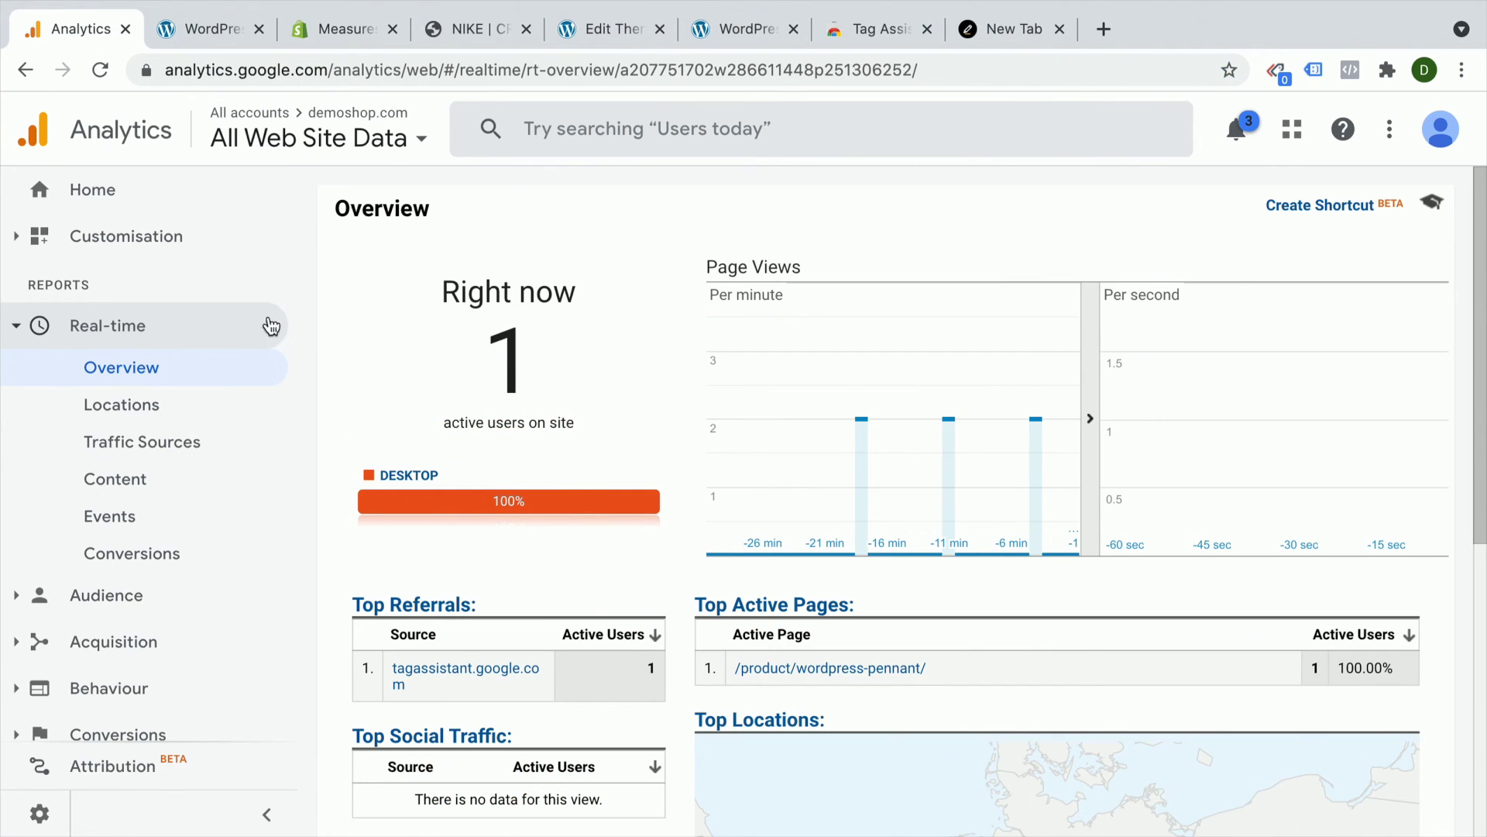
{"action": "left_click", "coordinate": [42, 818]}
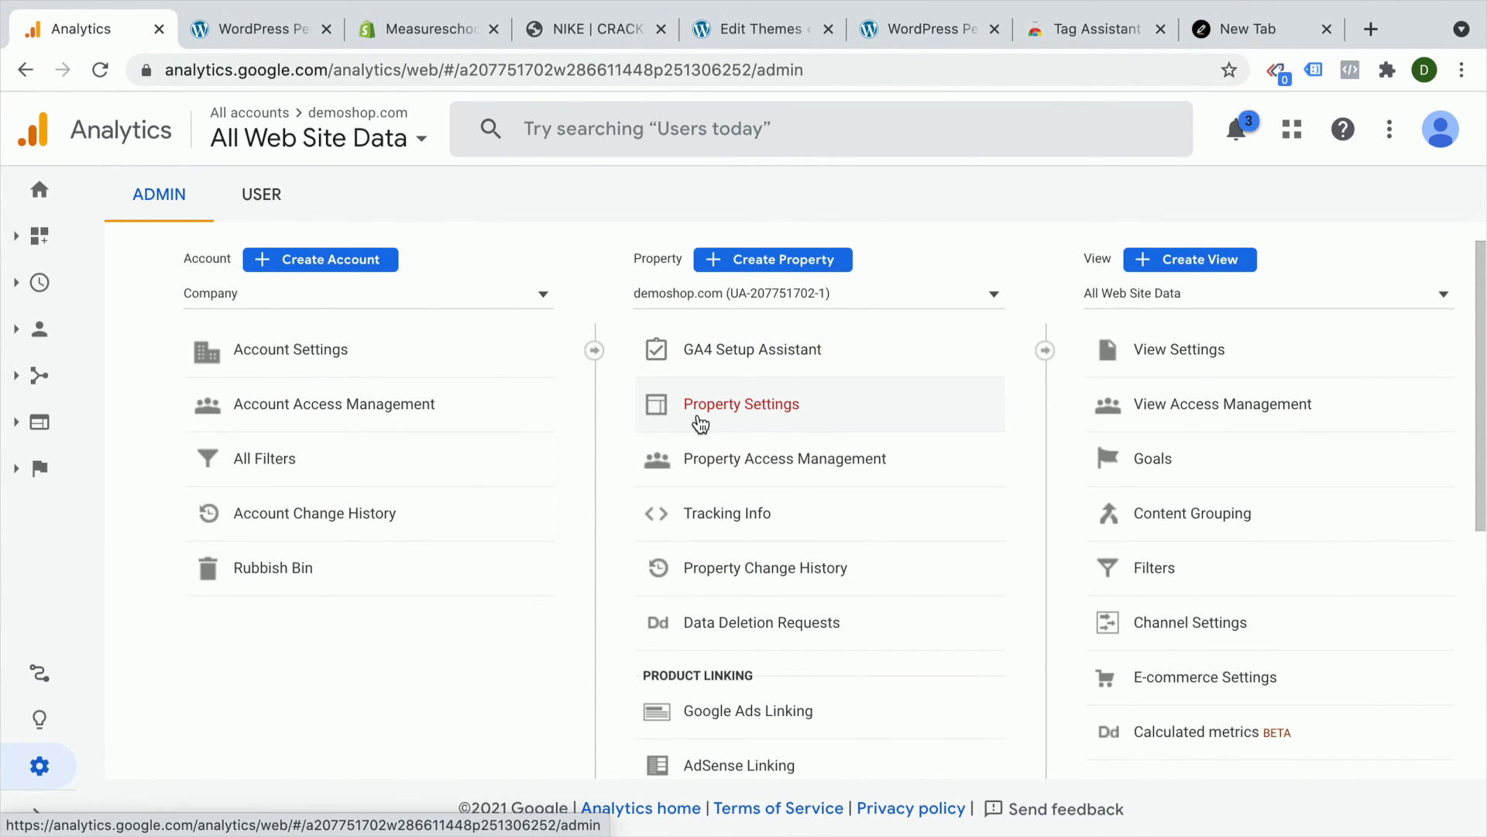
{"action": "left_click", "coordinate": [718, 514]}
{"action": "left_click", "coordinate": [714, 564]}
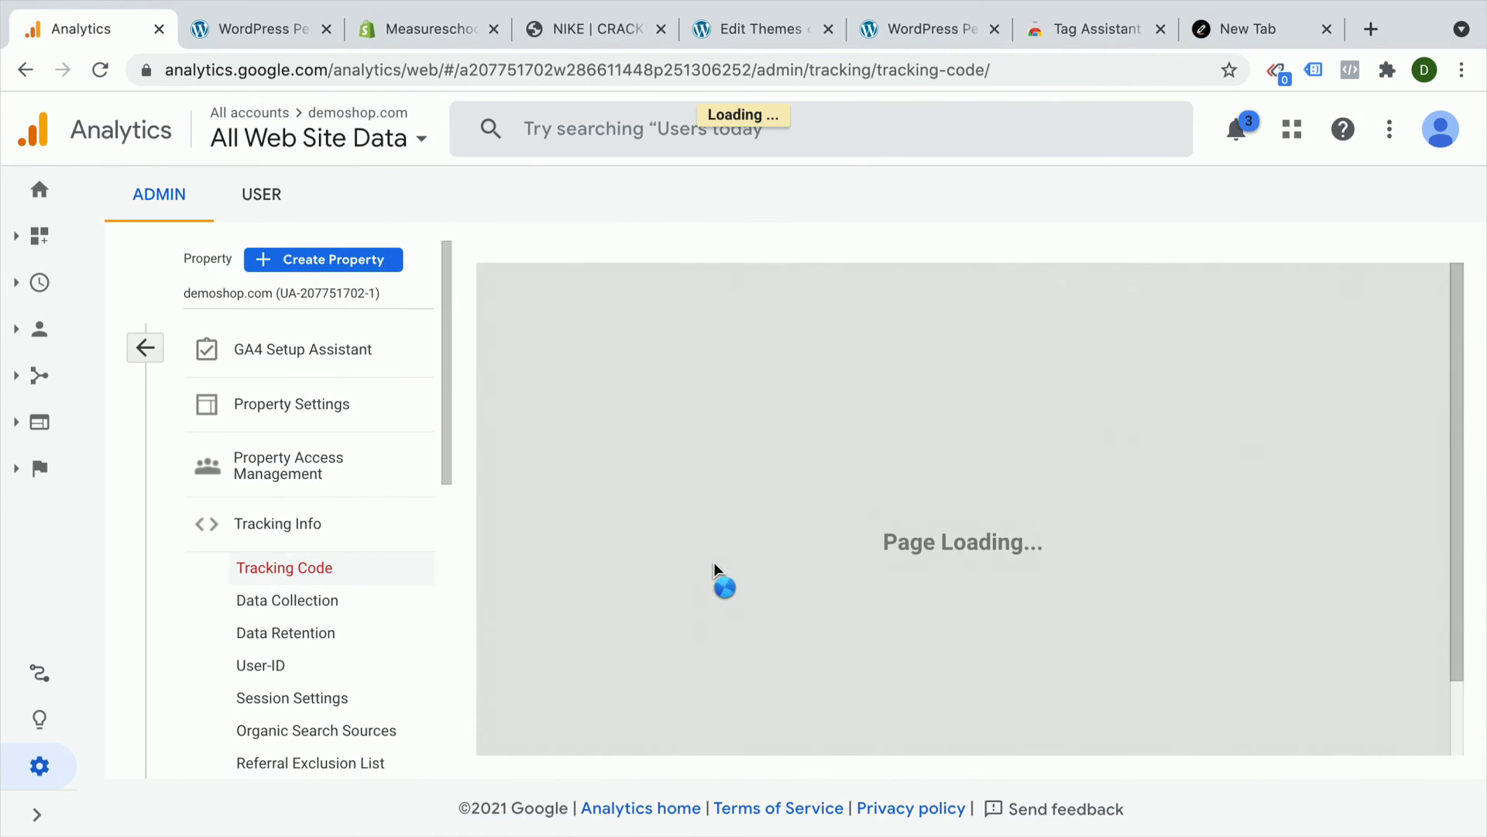
{"action": "scroll", "coordinate": [650, 533], "scroll_direction": "down", "scroll_amount": 3}
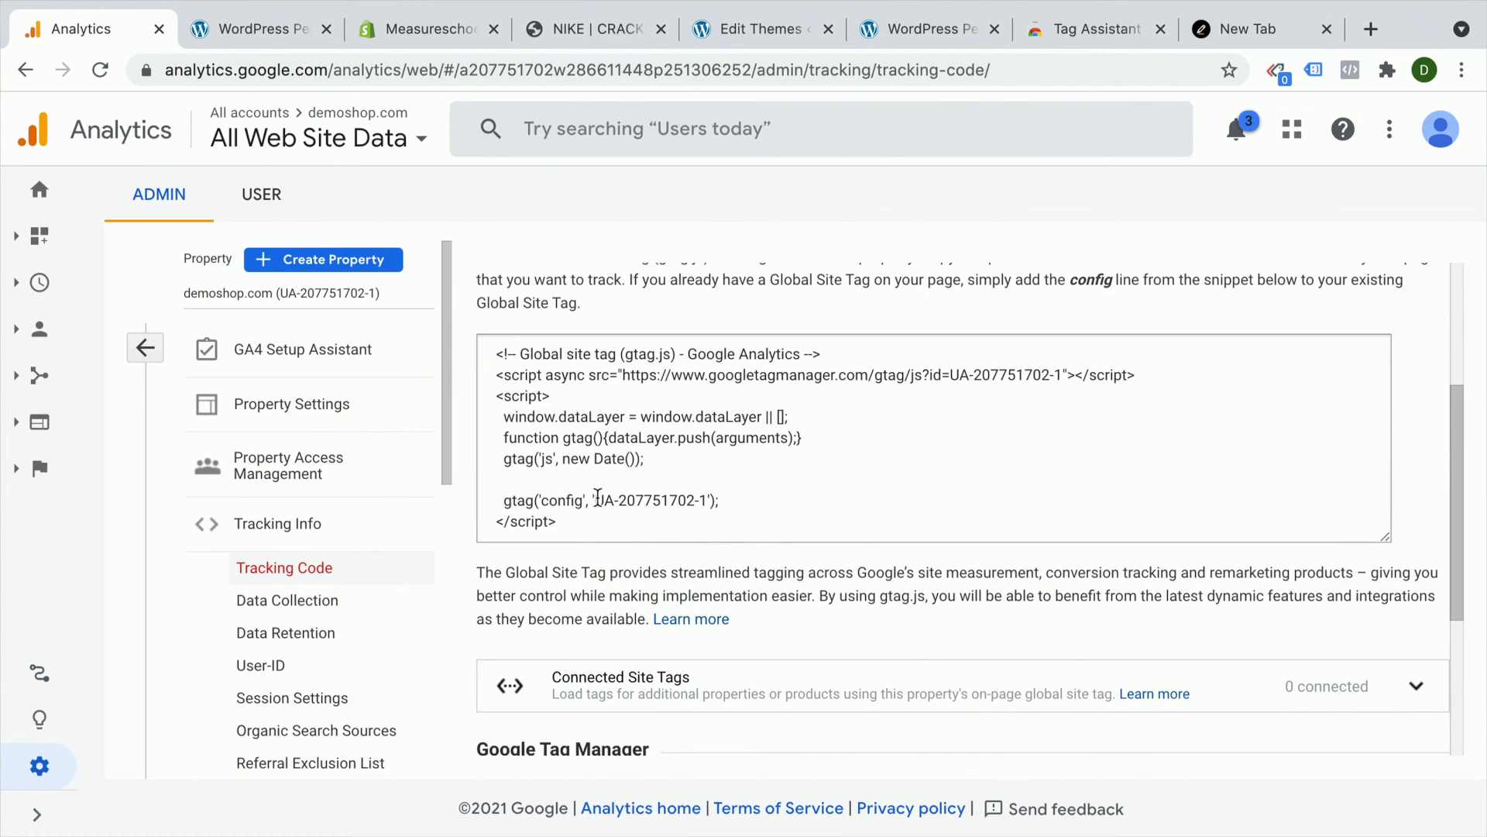
{"action": "left_click", "coordinate": [718, 525]}
{"action": "key", "text": "ctrl+c"}
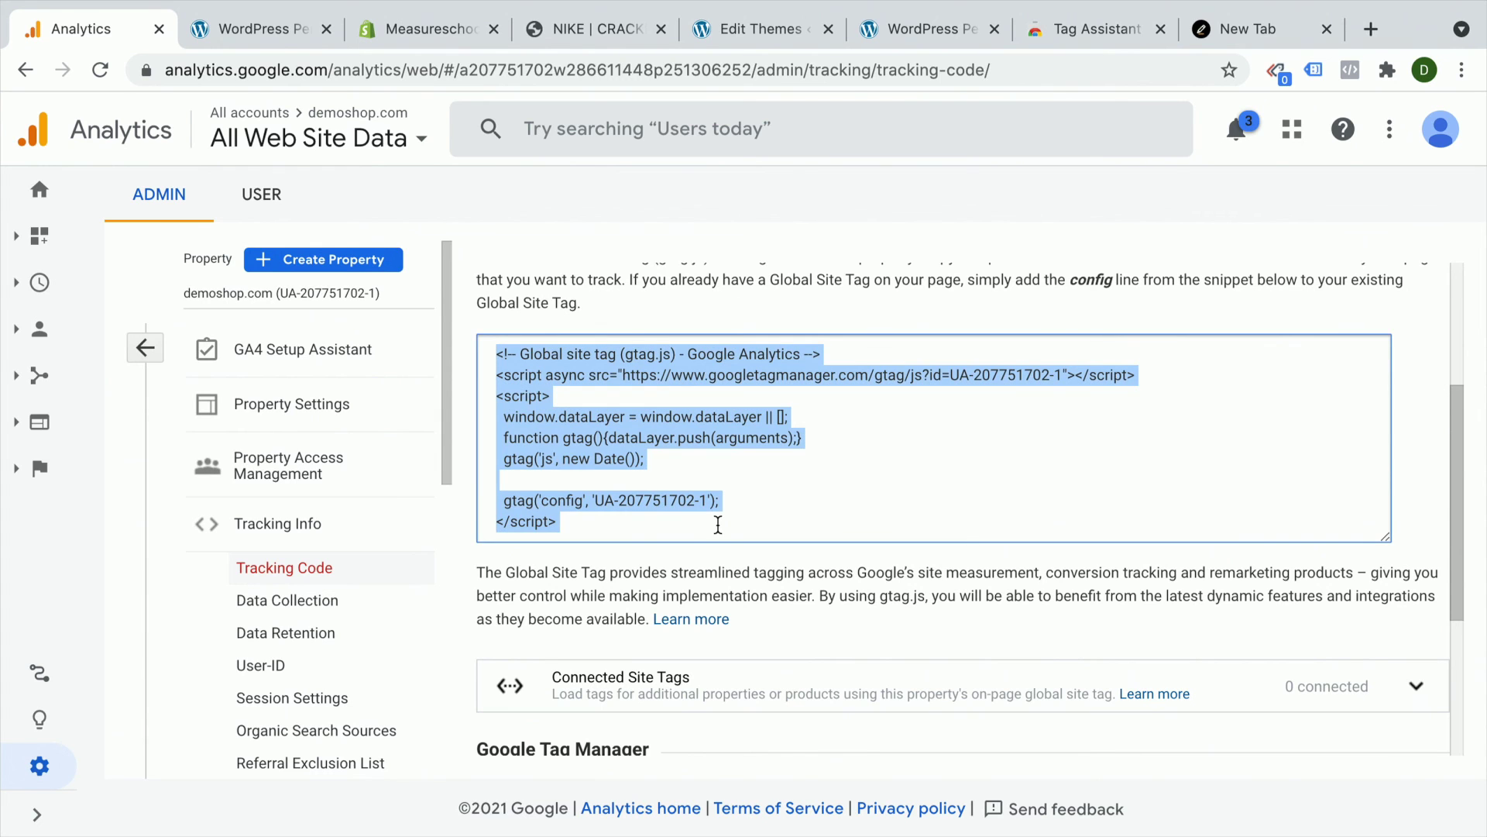
In the Storefront Child Theme's header.php, paste the global site tag directly below the opening <head> tag and update the file
{"action": "left_click", "coordinate": [785, 42]}
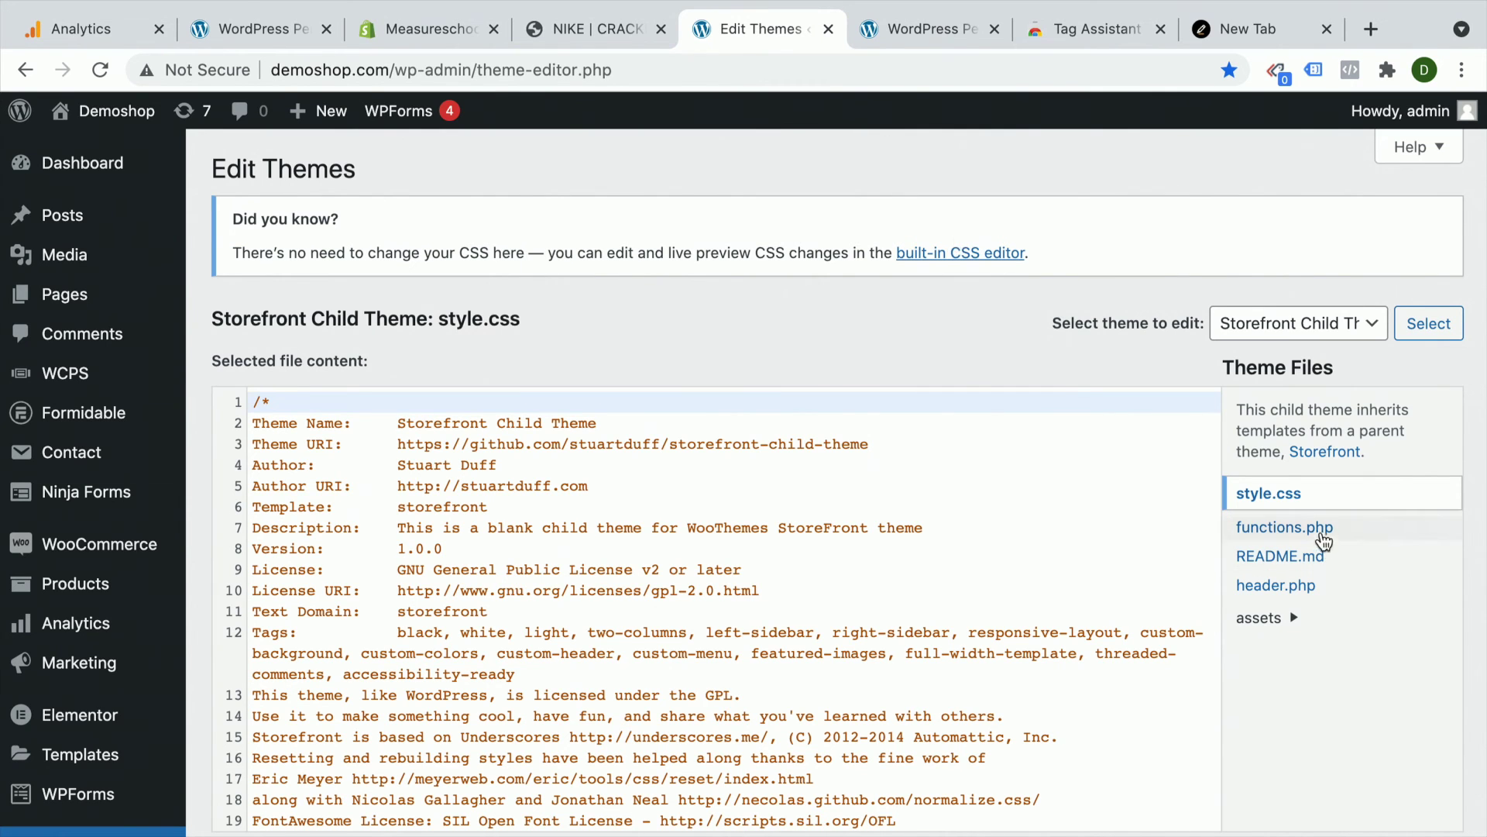
{"action": "left_click", "coordinate": [1287, 588]}
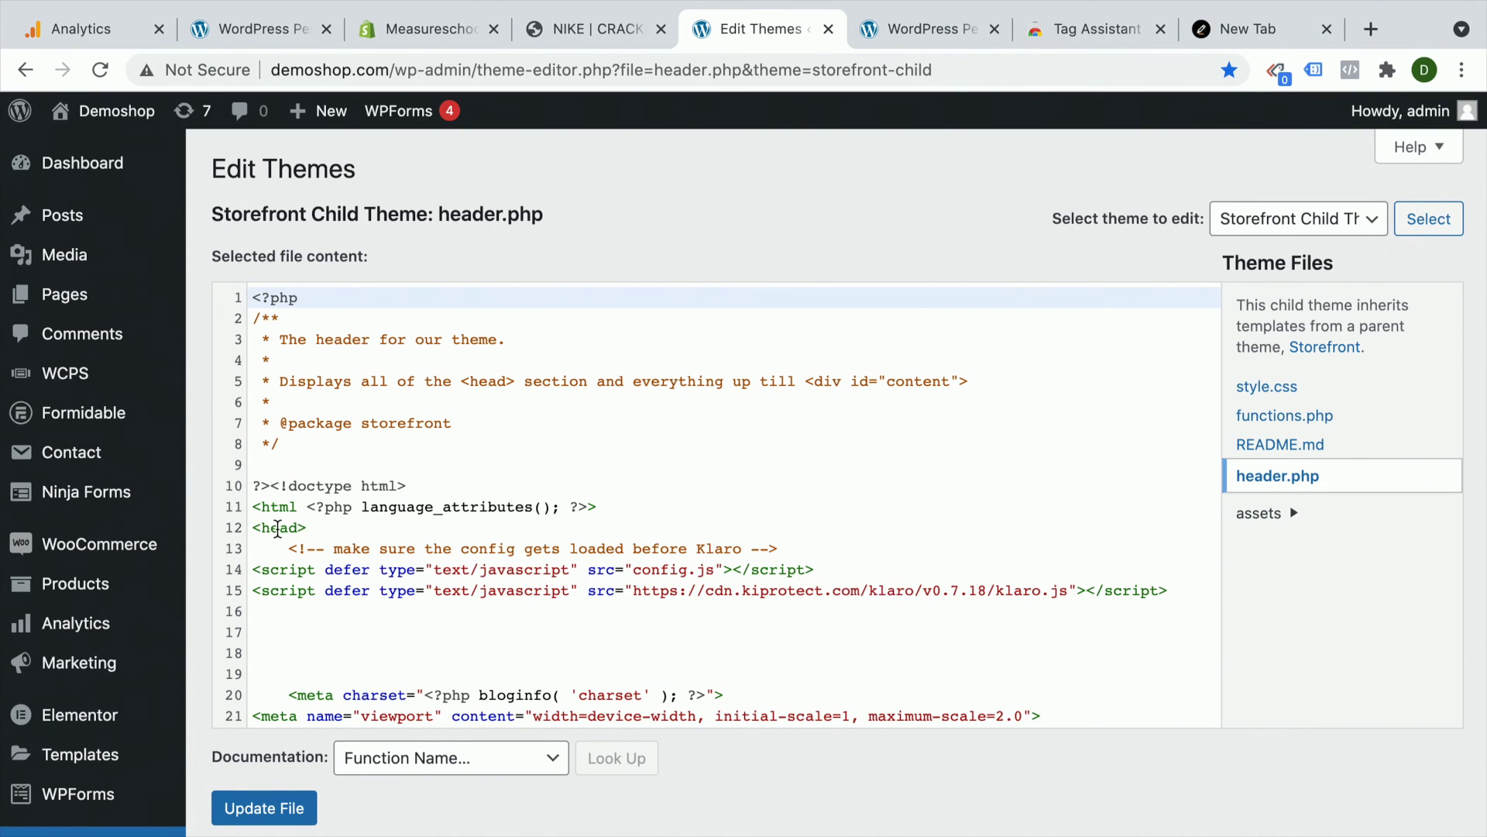
{"action": "left_click", "coordinate": [800, 547]}
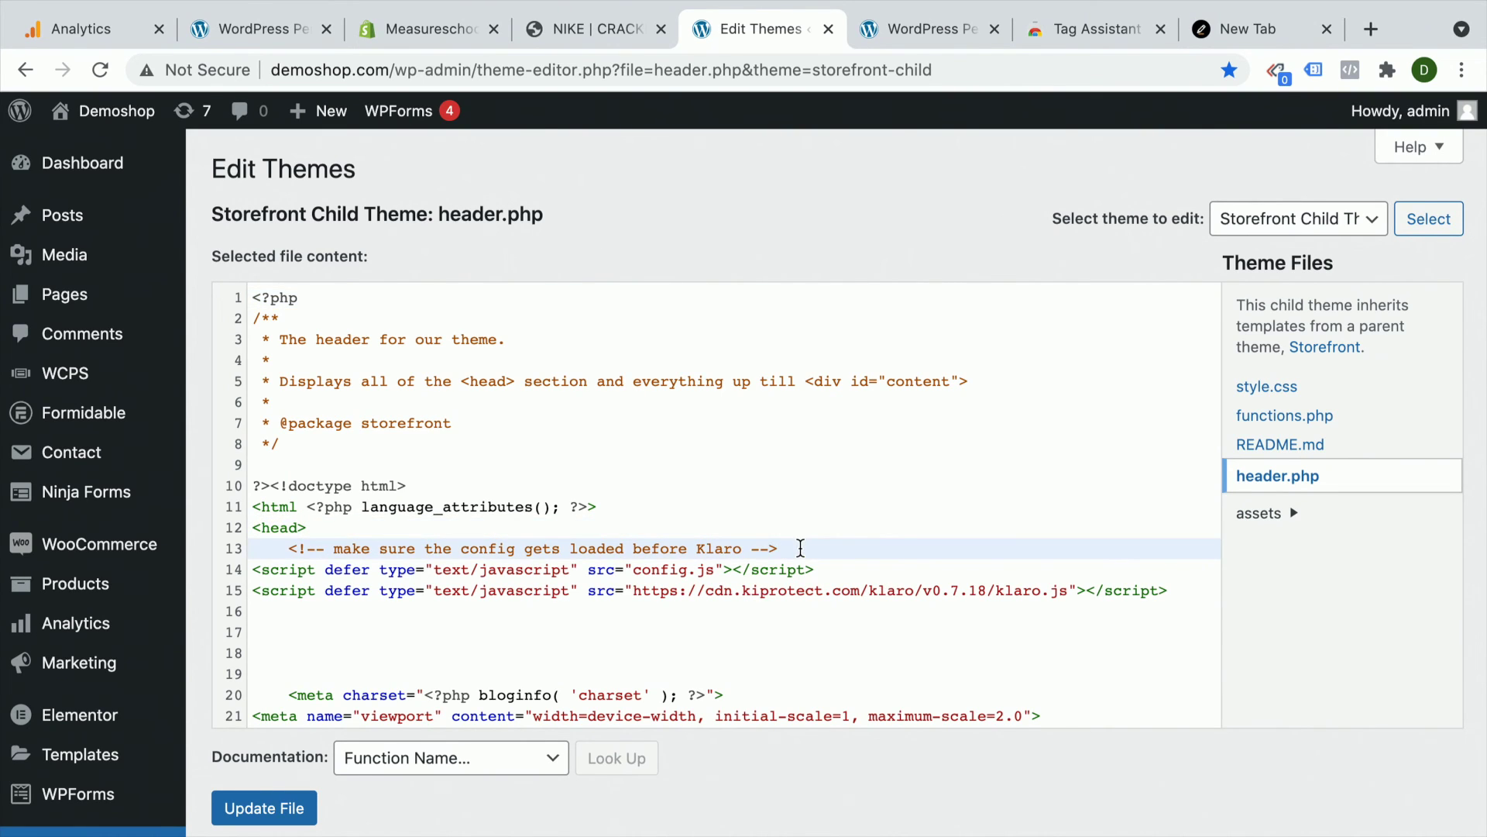
{"action": "key", "text": "Up"}
{"action": "key", "text": "Return"}
{"action": "key", "text": "ctrl+v"}
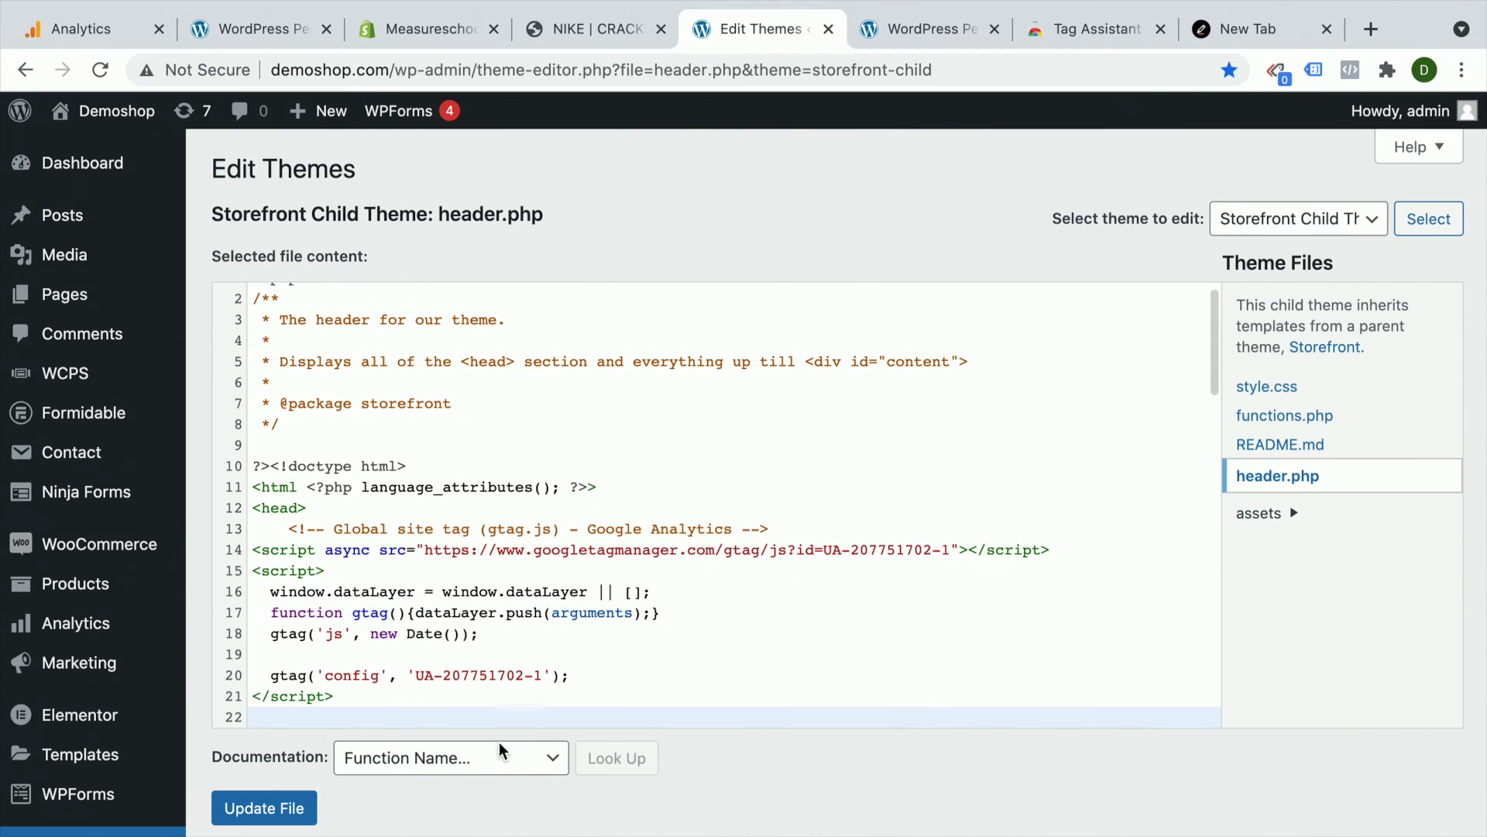
{"action": "left_click", "coordinate": [260, 821]}
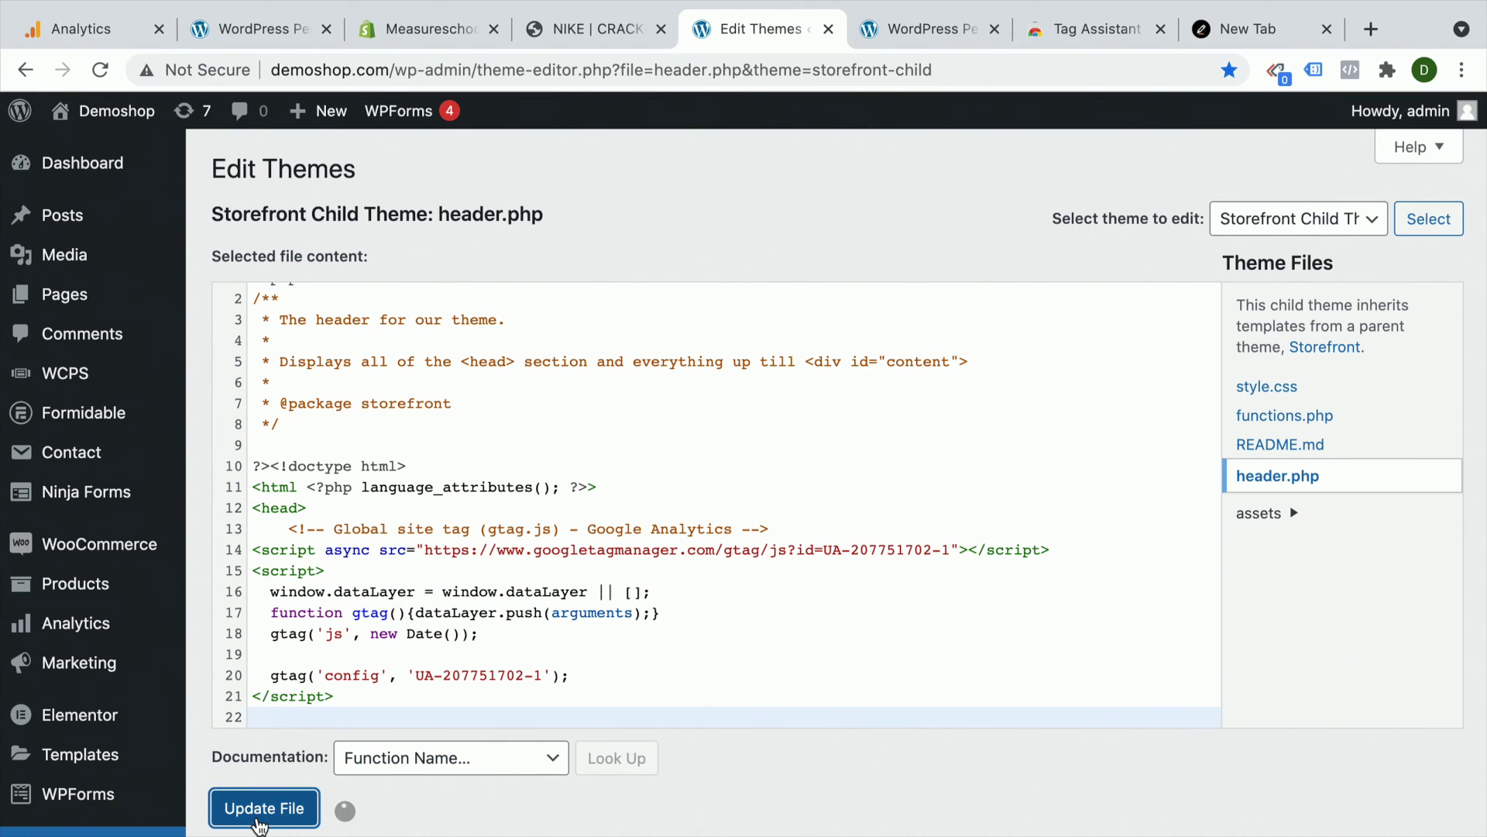
{"action": "scroll", "coordinate": [336, 711], "scroll_direction": "down", "scroll_amount": 3}
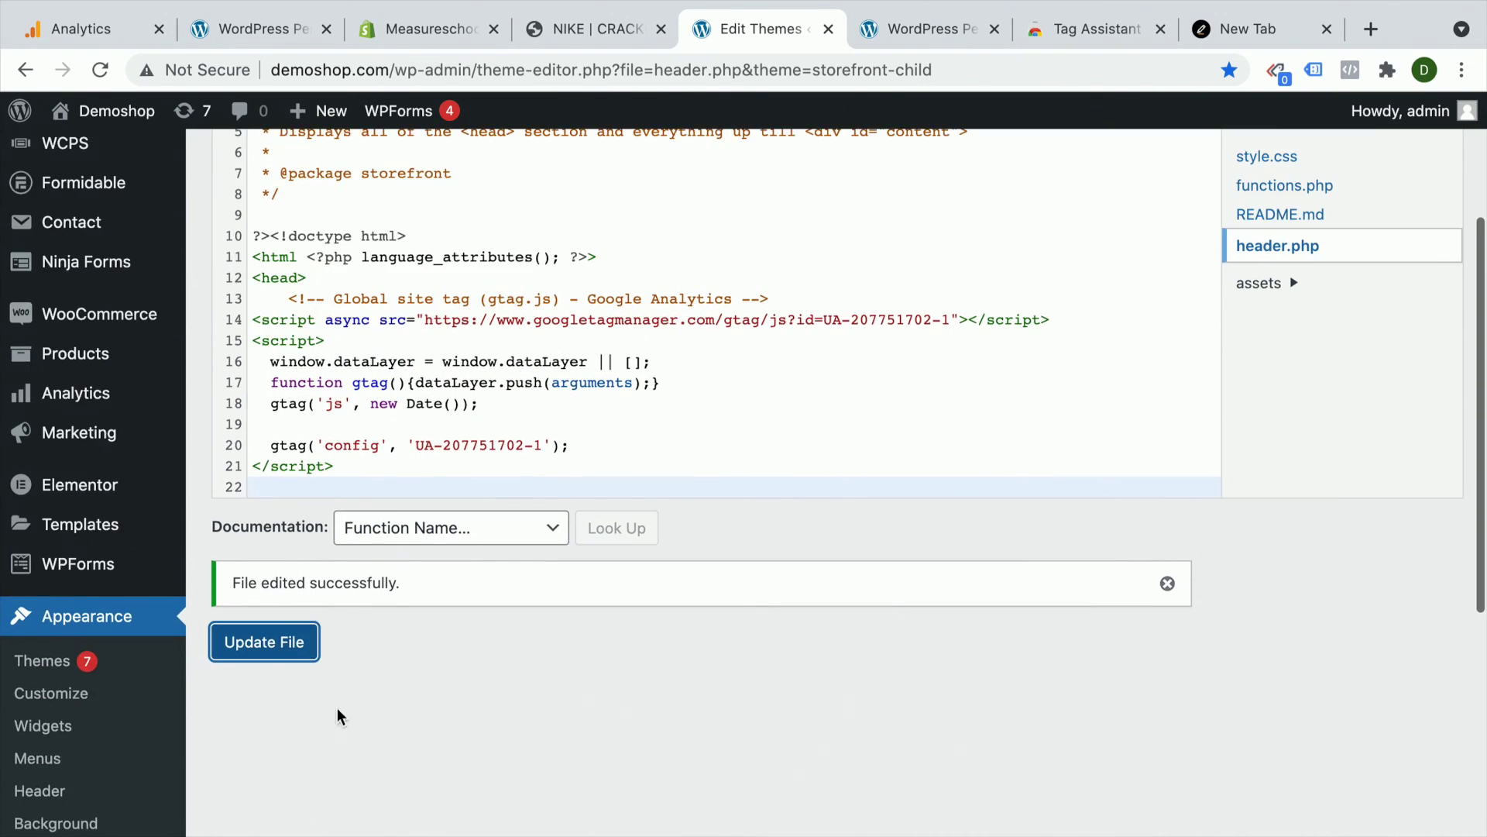
{"action": "scroll", "coordinate": [302, 605], "scroll_direction": "up", "scroll_amount": 3}
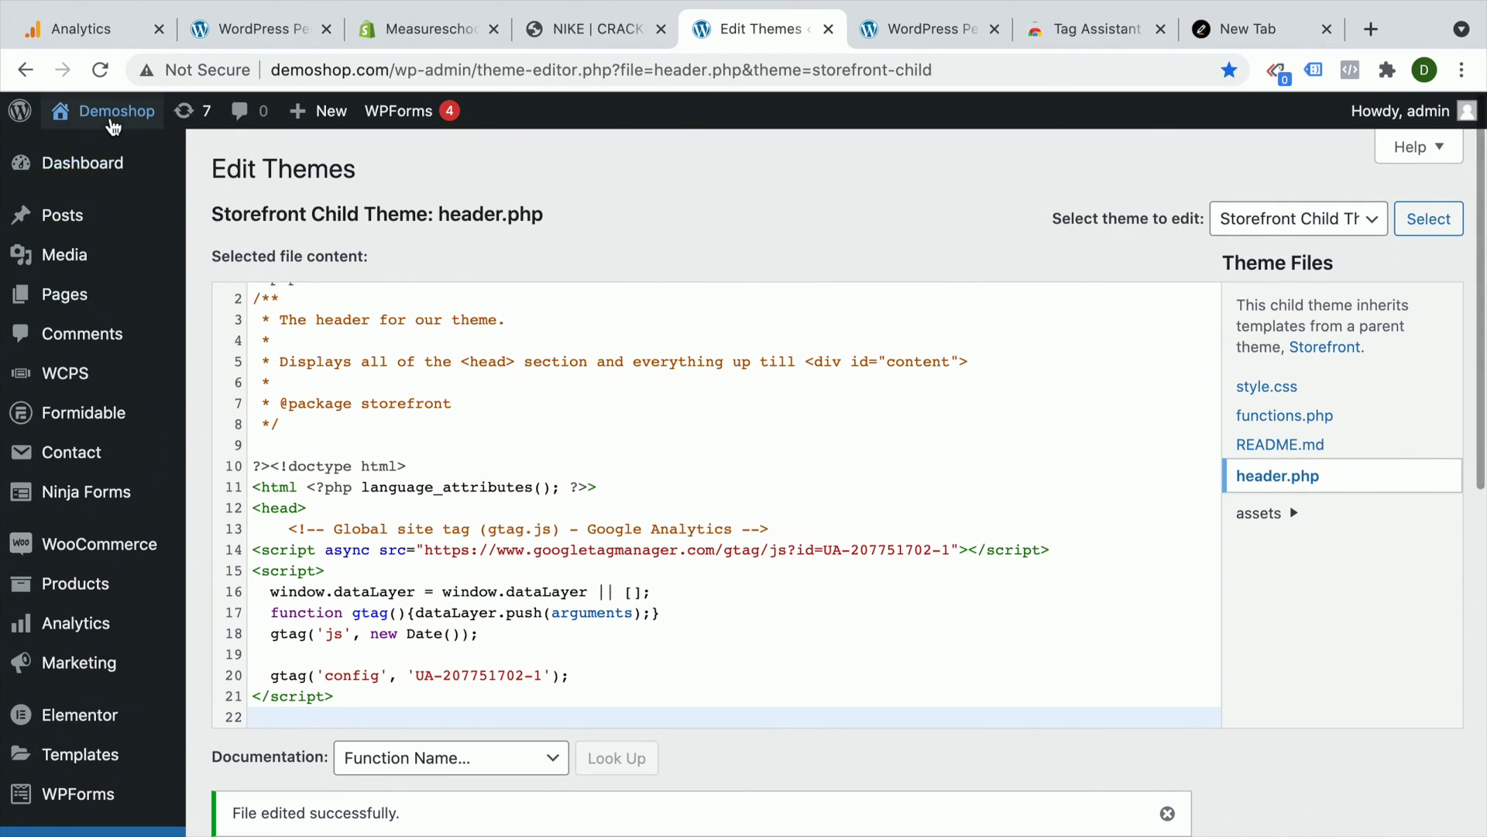
Open the Demoshop storefront home page and check its detected tags with Tag Assistant Legacy
{"action": "left_click", "coordinate": [113, 123]}
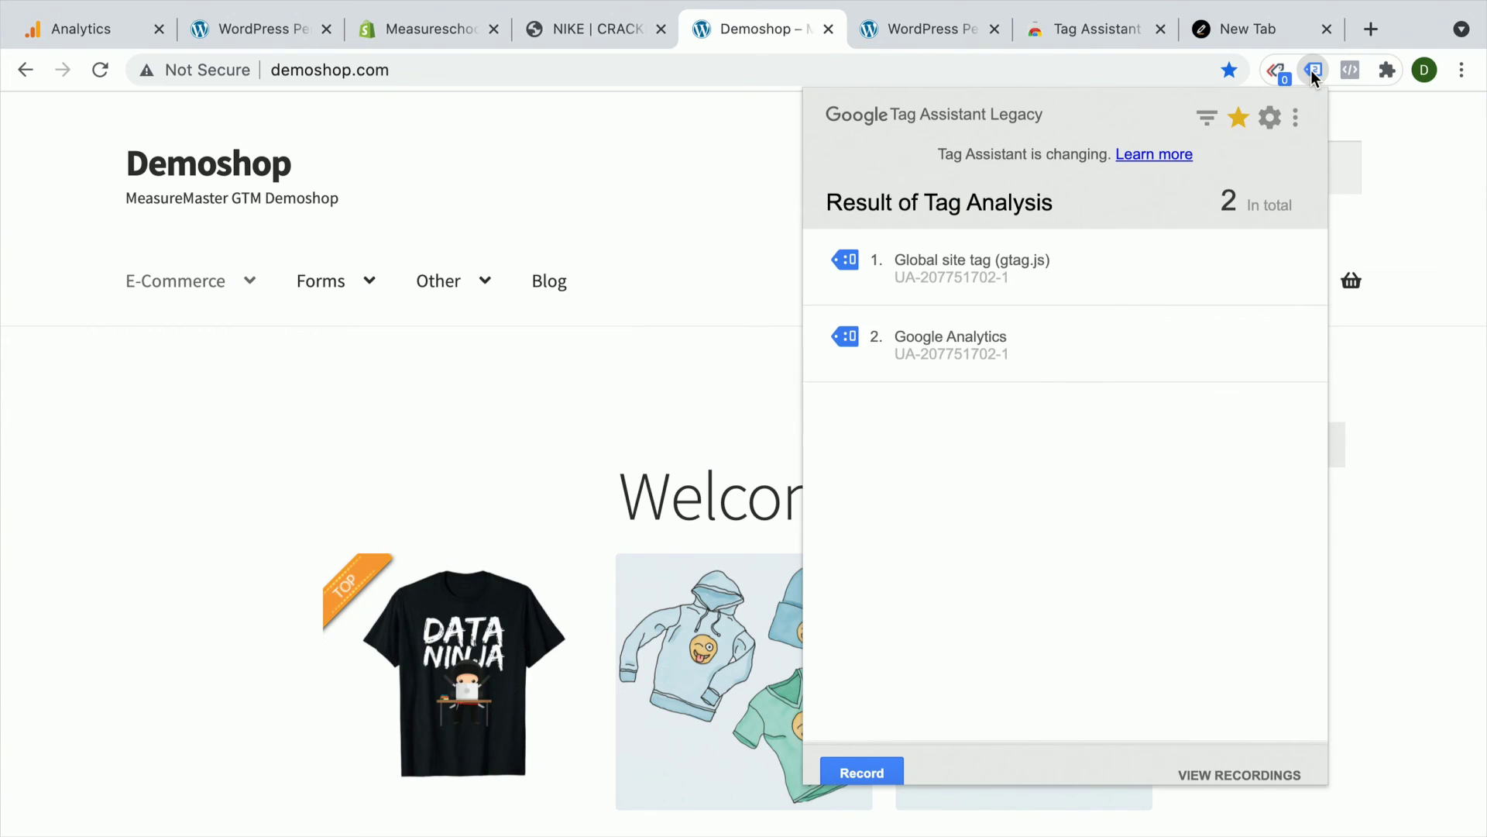
{"action": "mouse_move", "coordinate": [1018, 362]}
{"action": "left_click", "coordinate": [390, 179]}
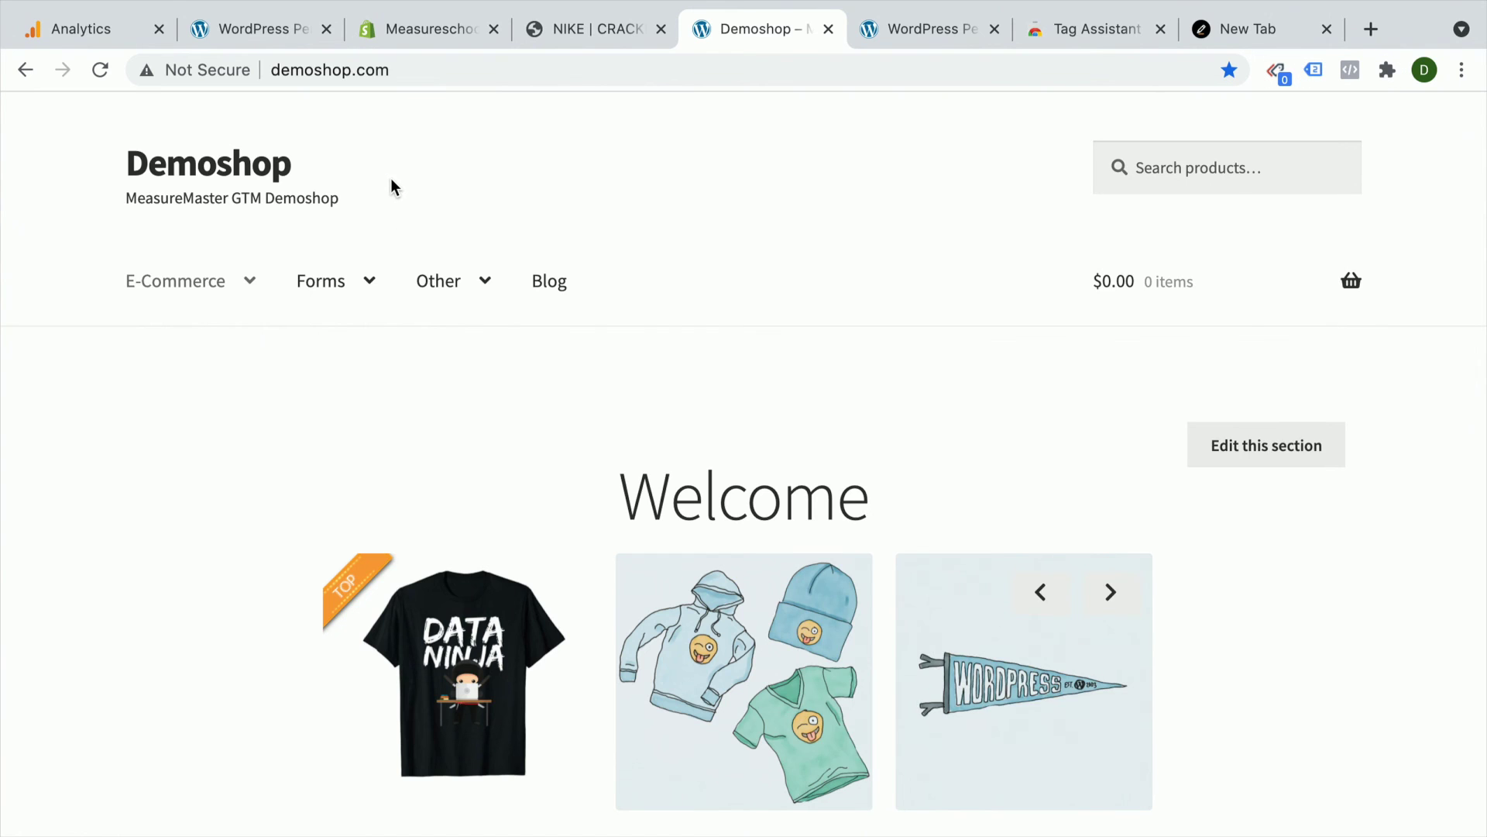
Open the Real-time Overview report in Google Analytics and check it for the storefront home page view
{"action": "left_click", "coordinate": [79, 35]}
{"action": "left_click", "coordinate": [42, 288]}
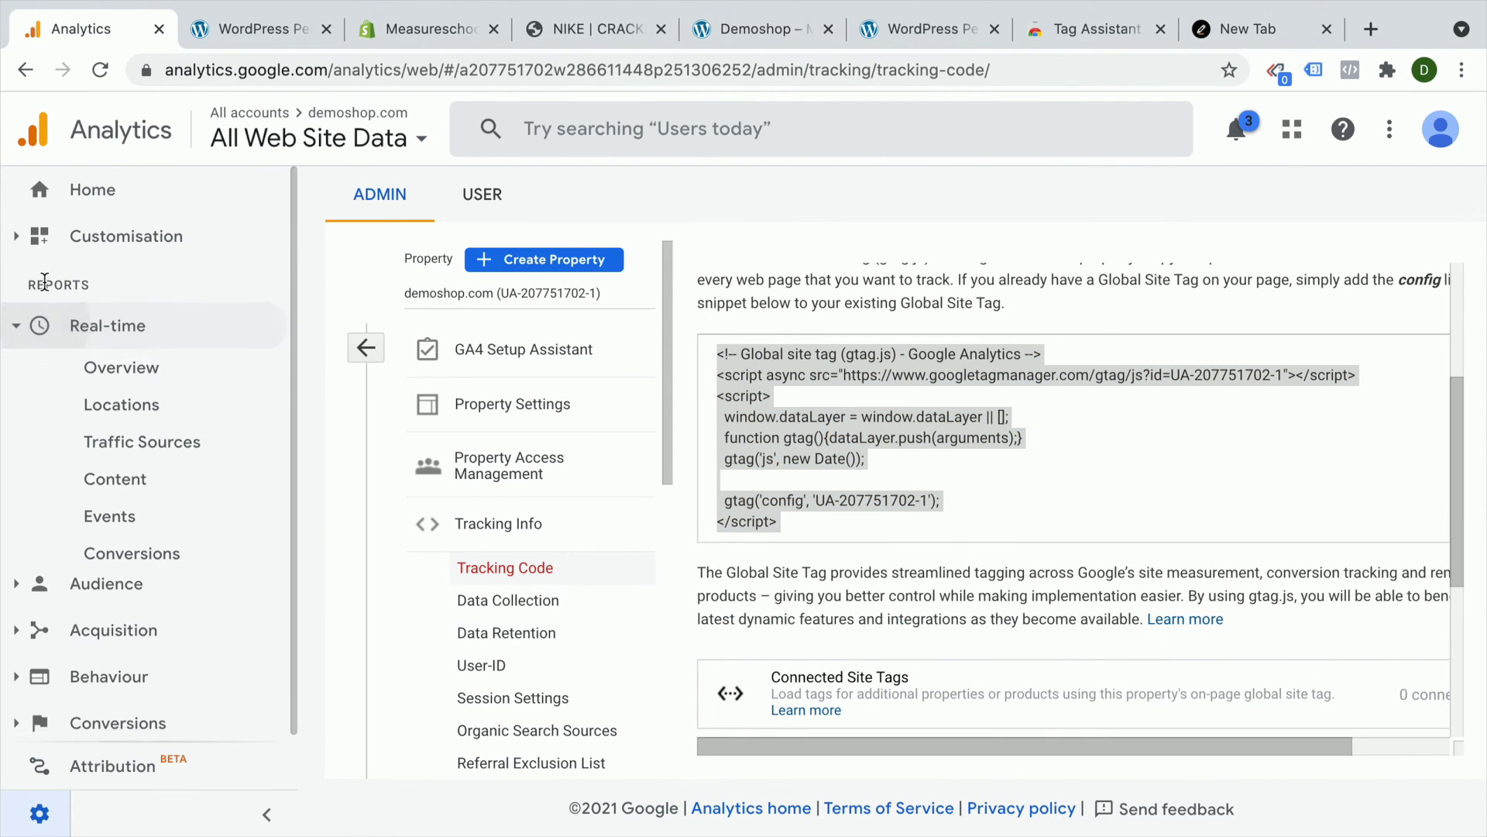
{"action": "left_click", "coordinate": [100, 371]}
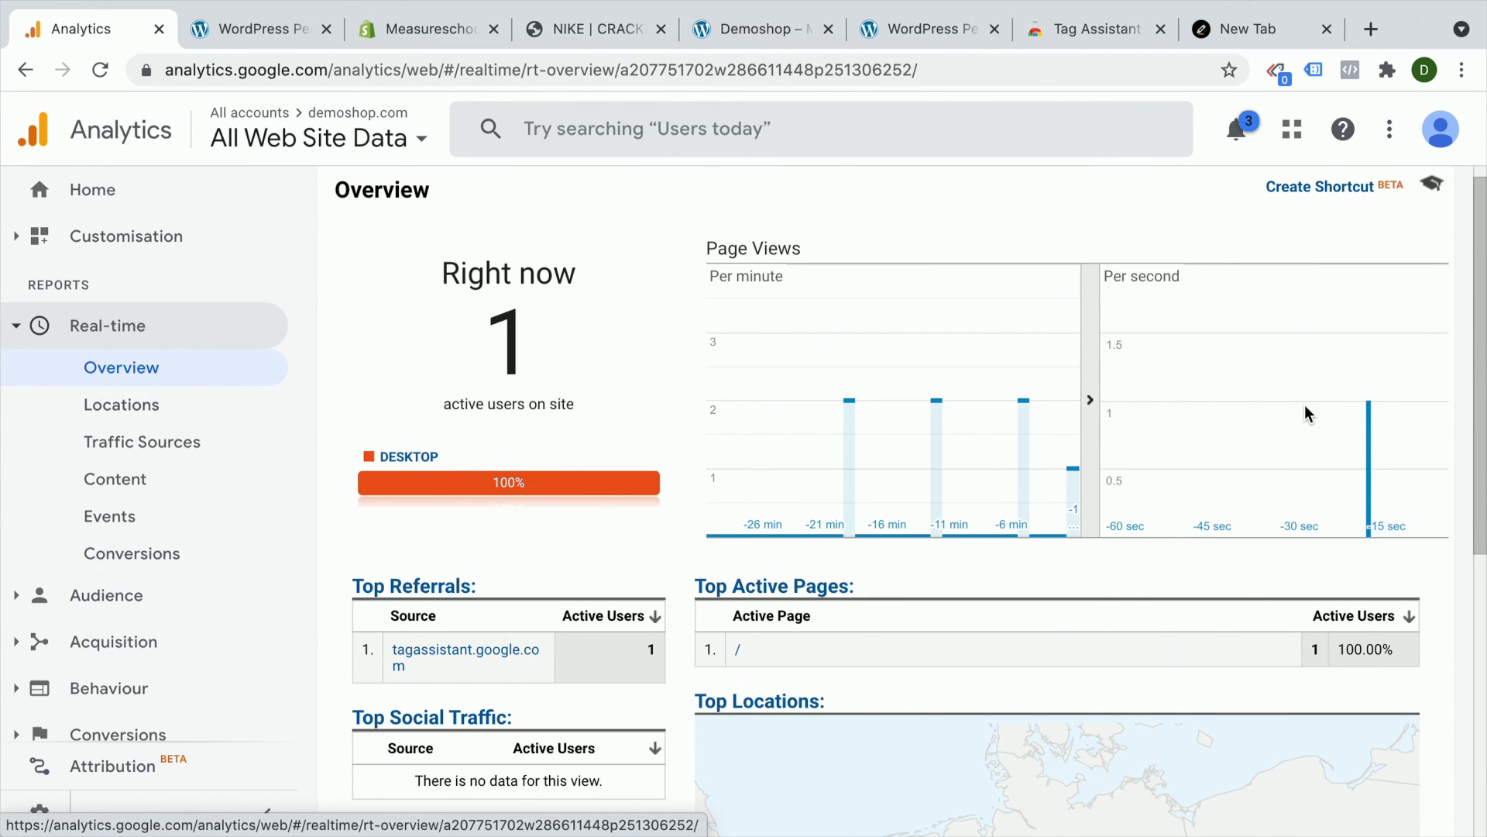
Return to header.php of the Storefront Child Theme in the WordPress theme editor and locate the inserted global site tag
{"action": "left_click", "coordinate": [911, 31]}
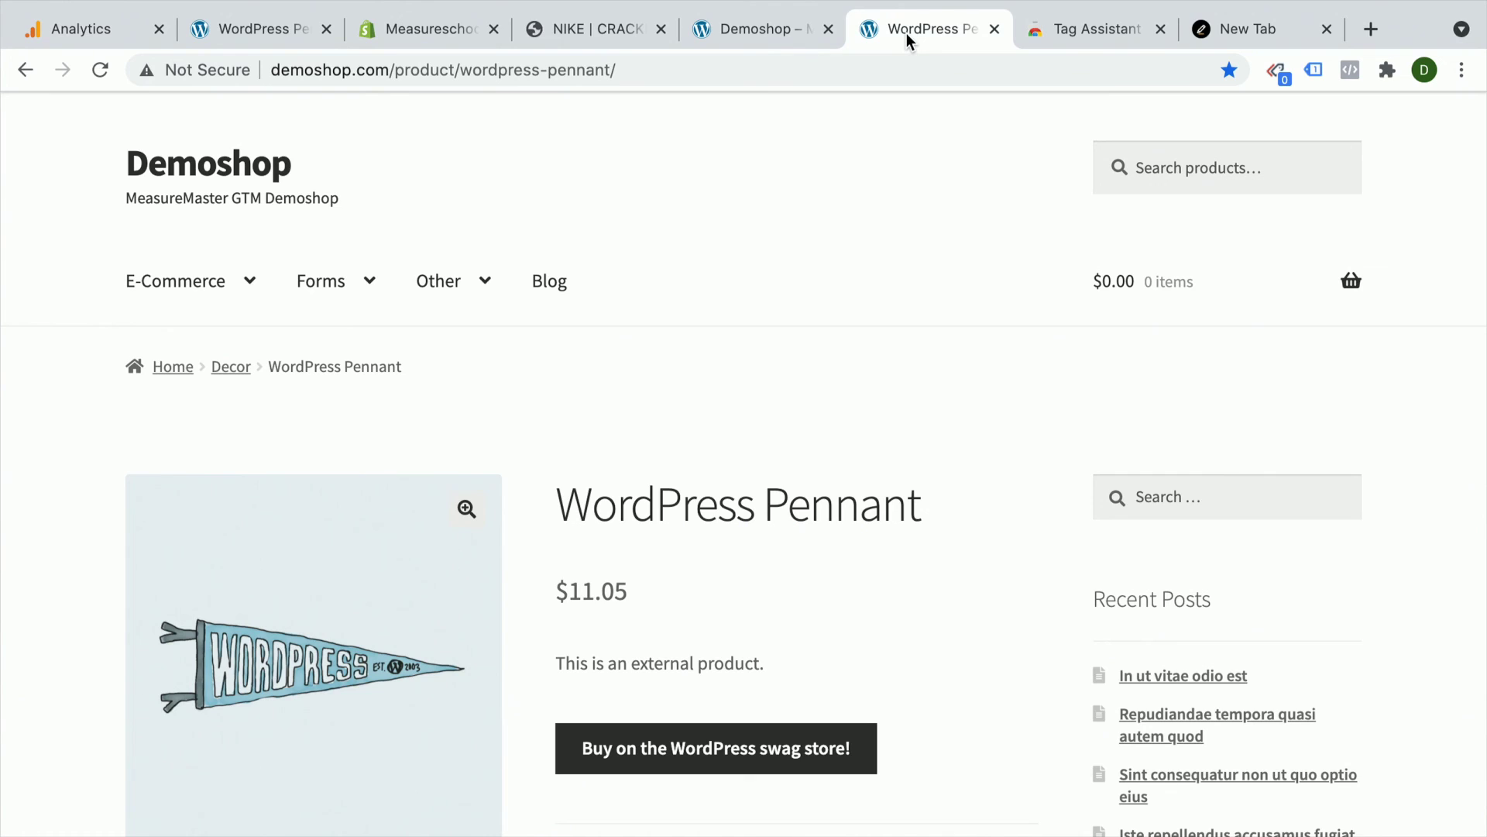
{"action": "left_click", "coordinate": [775, 30]}
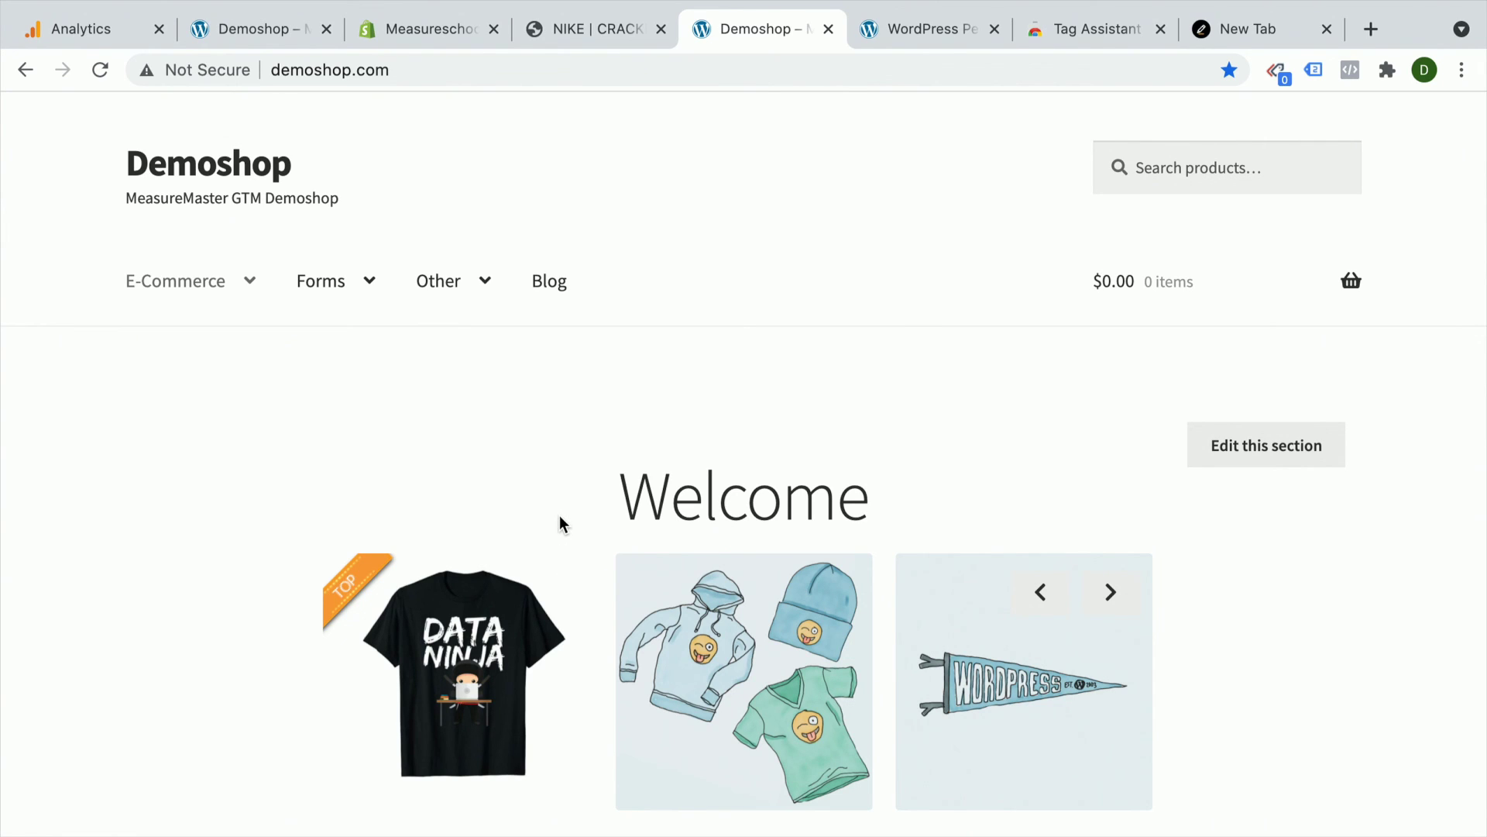
{"action": "scroll", "coordinate": [559, 514], "scroll_direction": "left", "scroll_amount": 5}
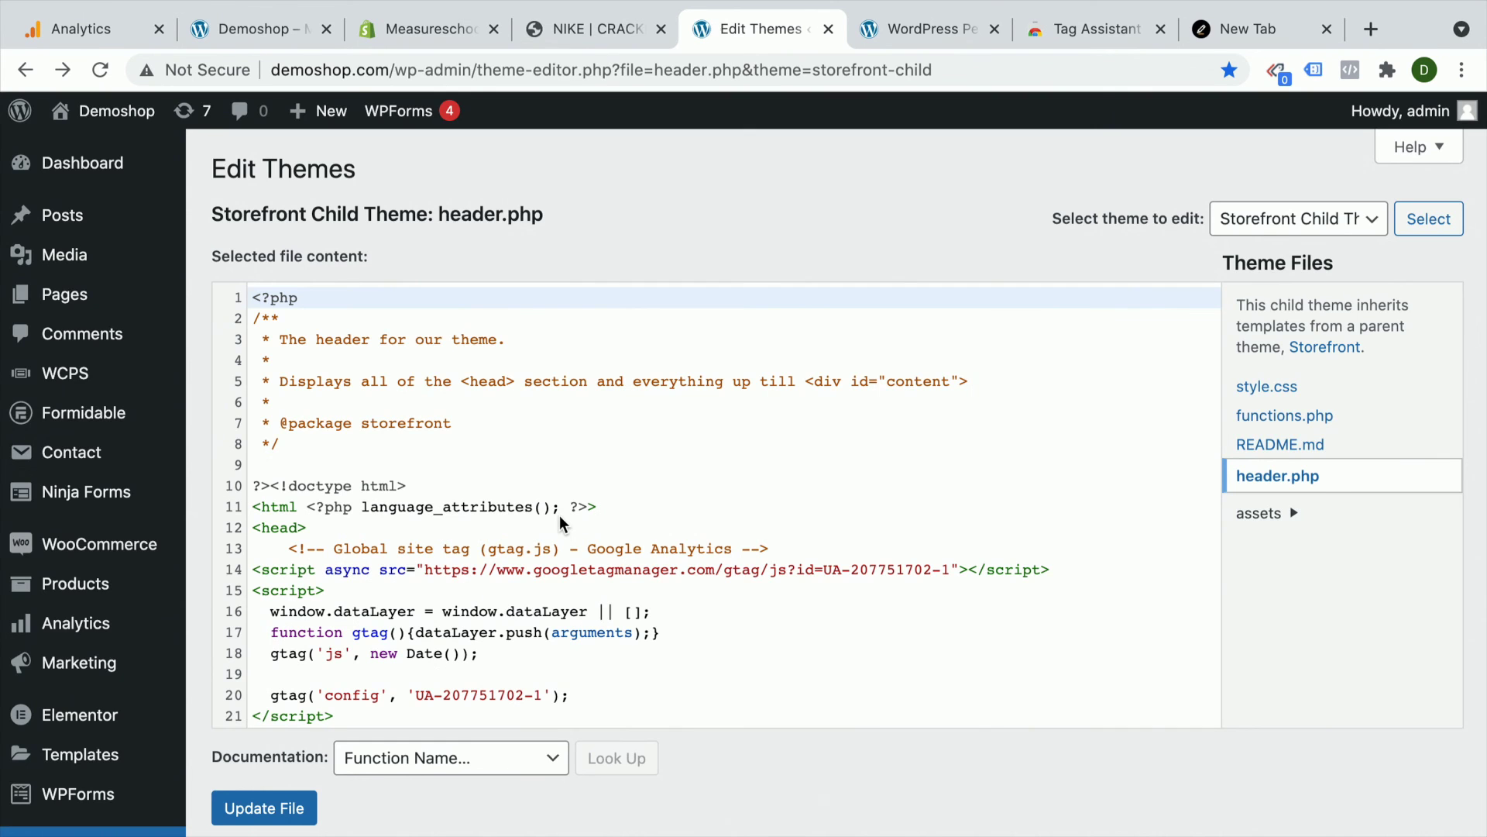
{"action": "scroll", "coordinate": [560, 514], "scroll_direction": "down", "scroll_amount": 3}
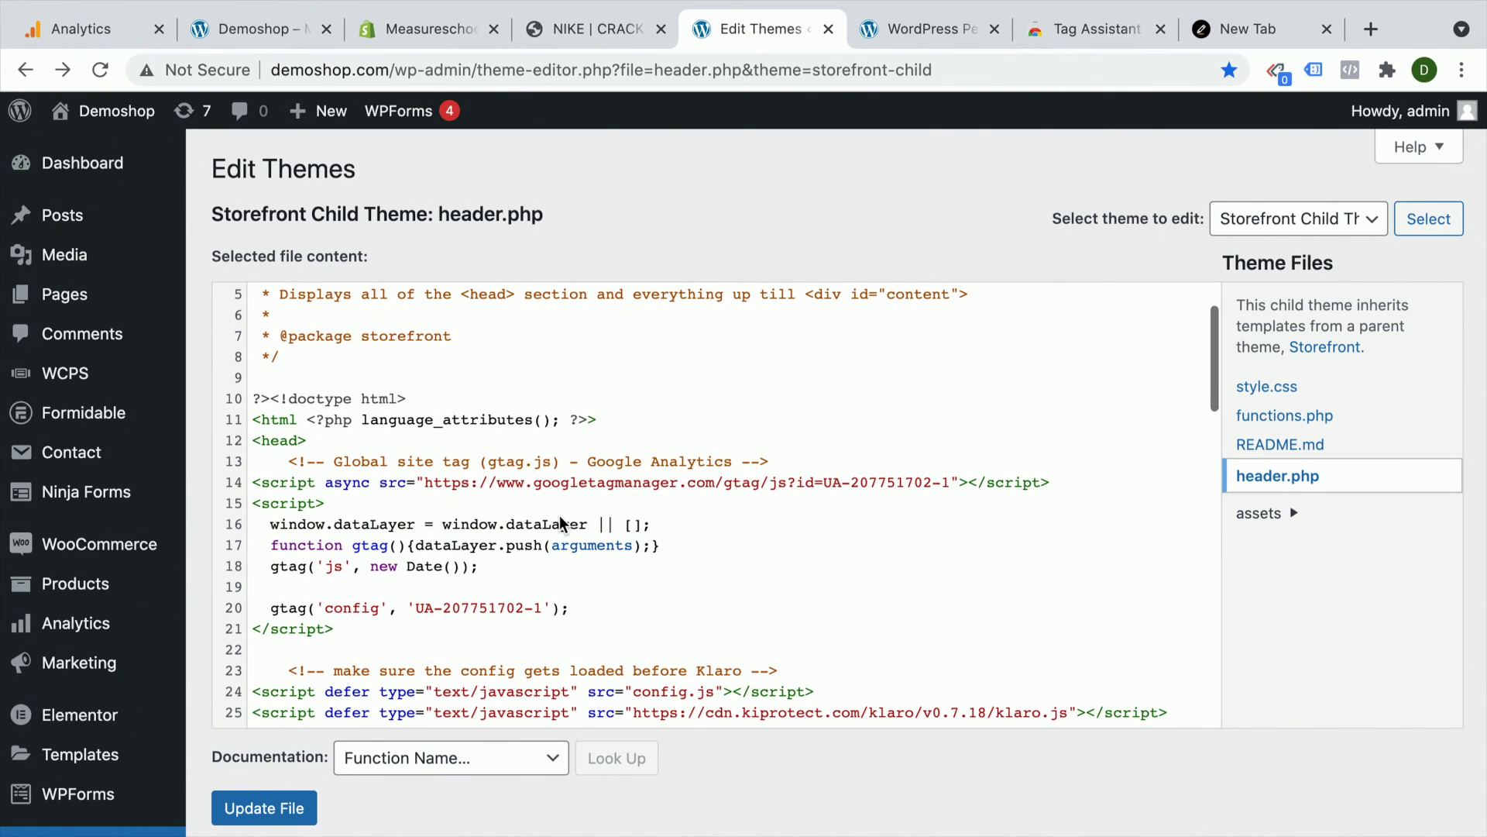